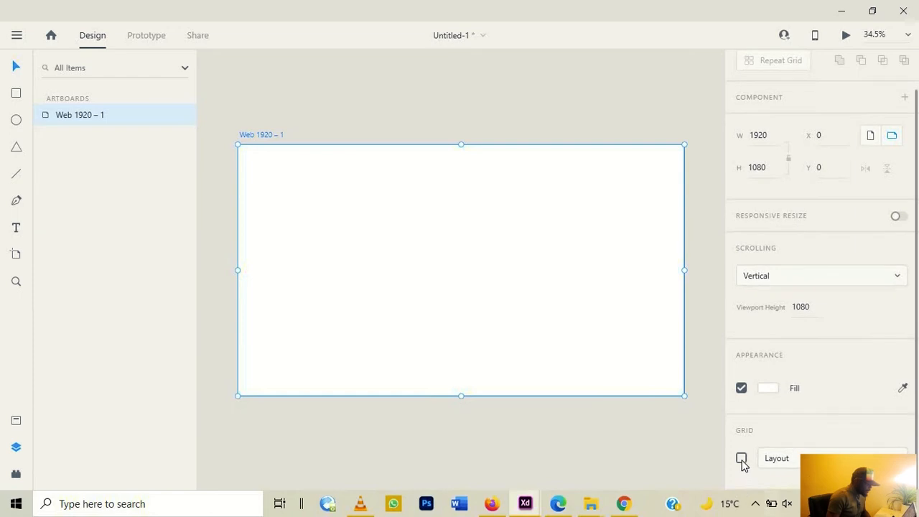
Turn on the layout grid for the Web 1920 – 1 artboard
left_click(742, 460)
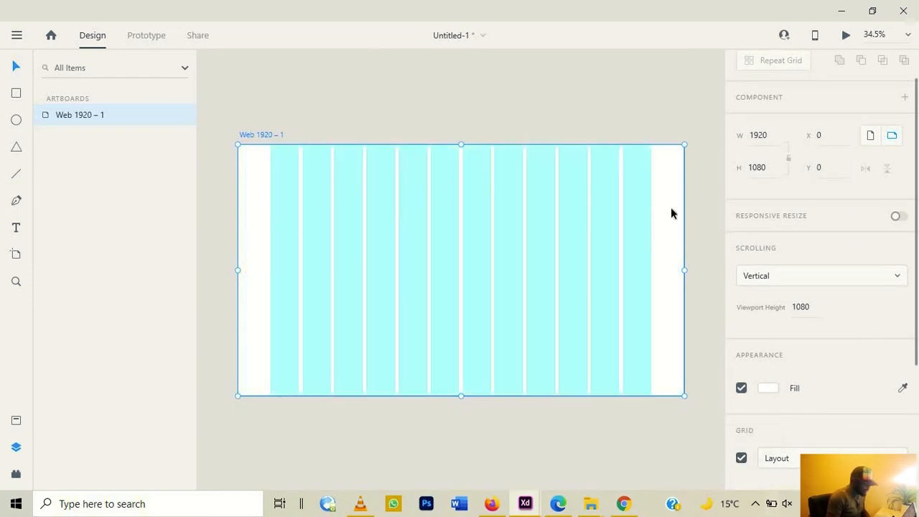
left_click_drag(552, 406, 654, 461)
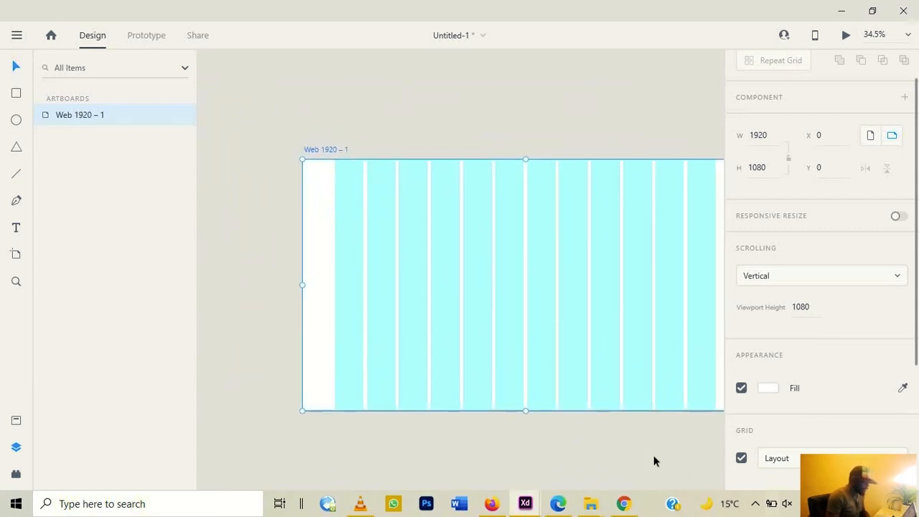
left_click_drag(651, 340, 601, 312)
Set the artboard's layout grid to 20 columns
scroll(889, 438, "down", 2)
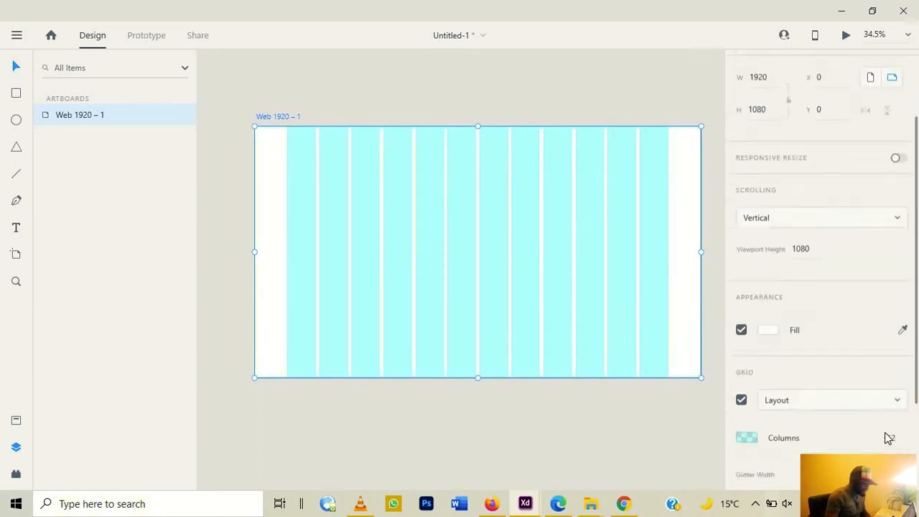
scroll(890, 438, "down", 2)
left_click(891, 364)
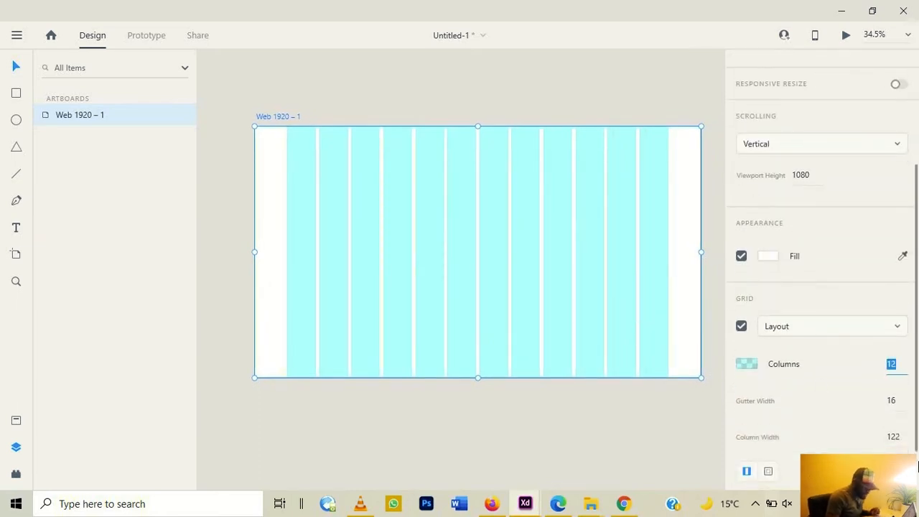
key("Up")
key("Up")
key("Up")
key("Up")
key("Up")
key("Up")
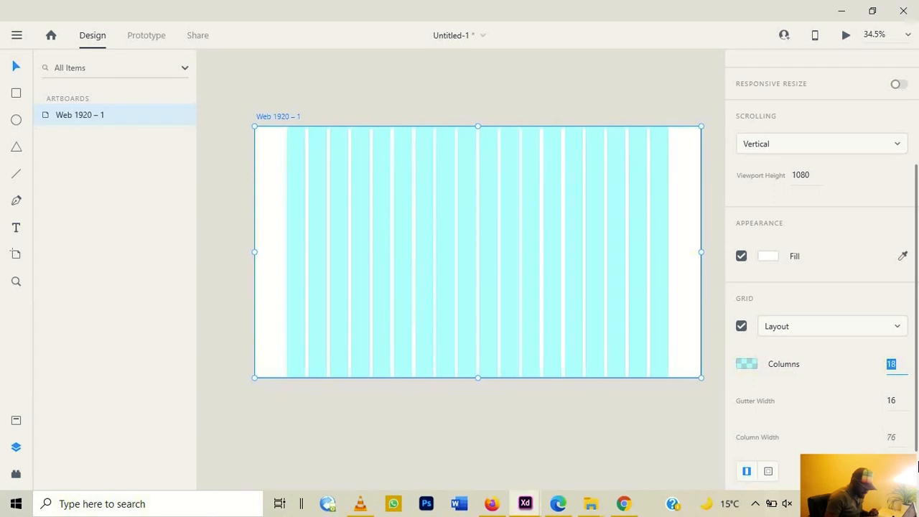
key("Up")
key("Up")
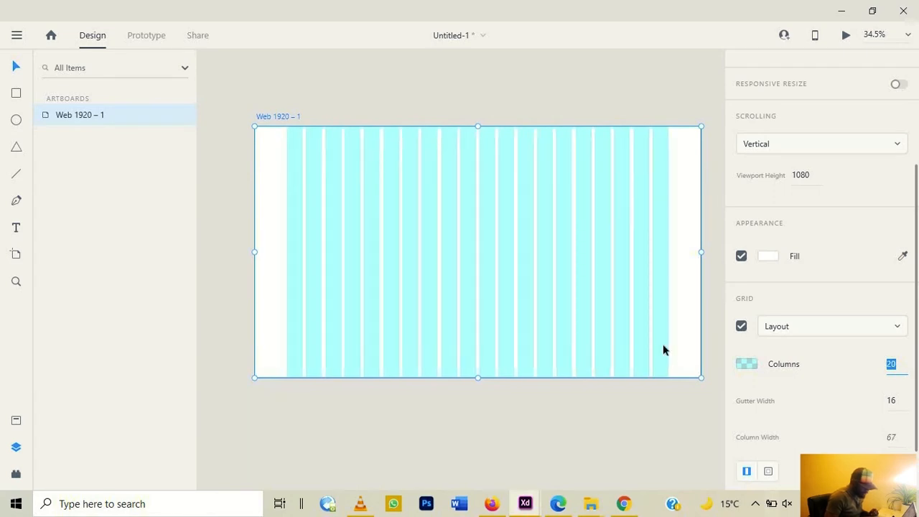
left_click(493, 100)
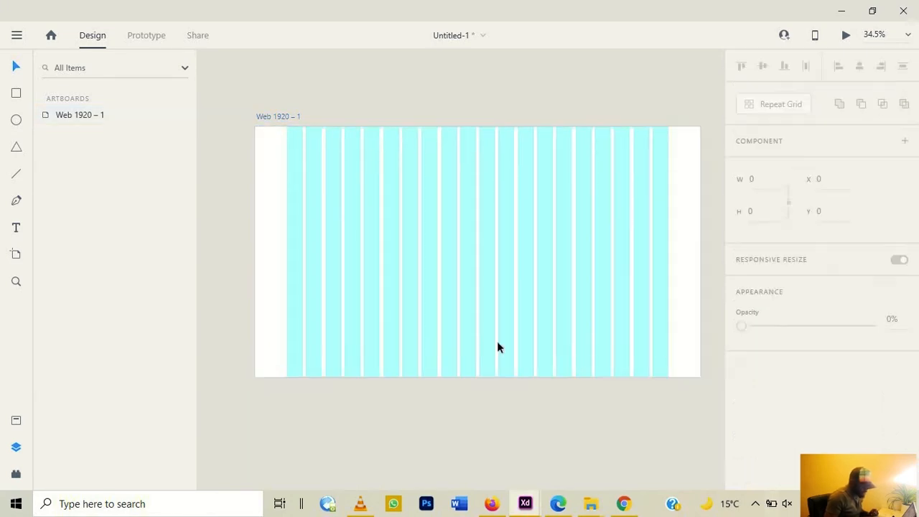
left_click(546, 345)
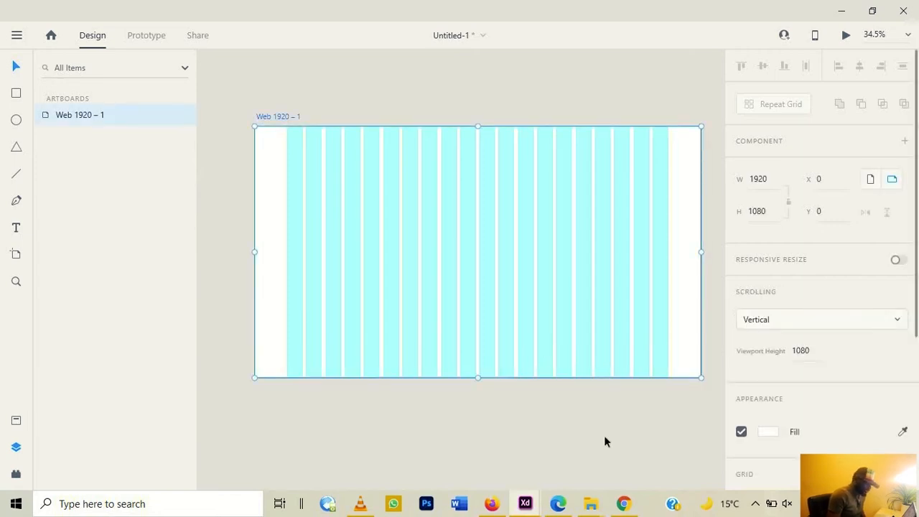
scroll(606, 438, "right", 1)
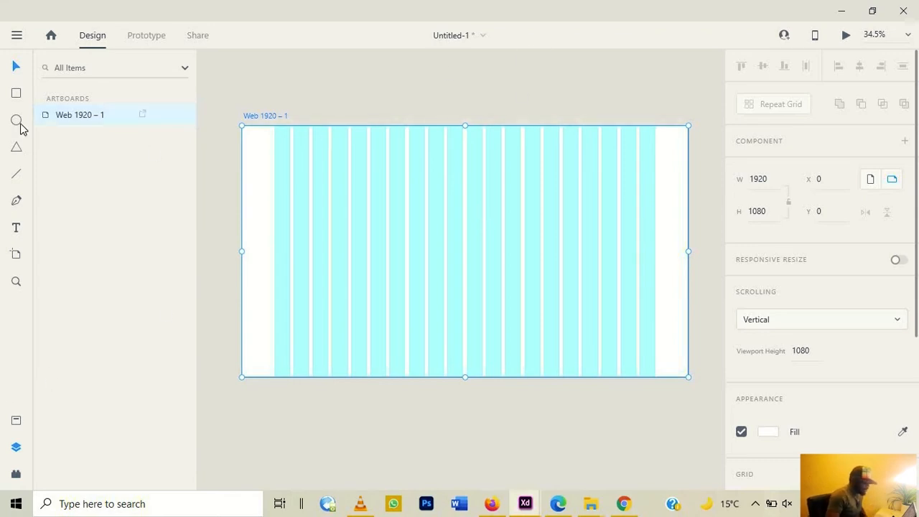
Add the text "UX design" at the first grid column in the artboard's upper part, at about X 138, Y 248
left_click(15, 230)
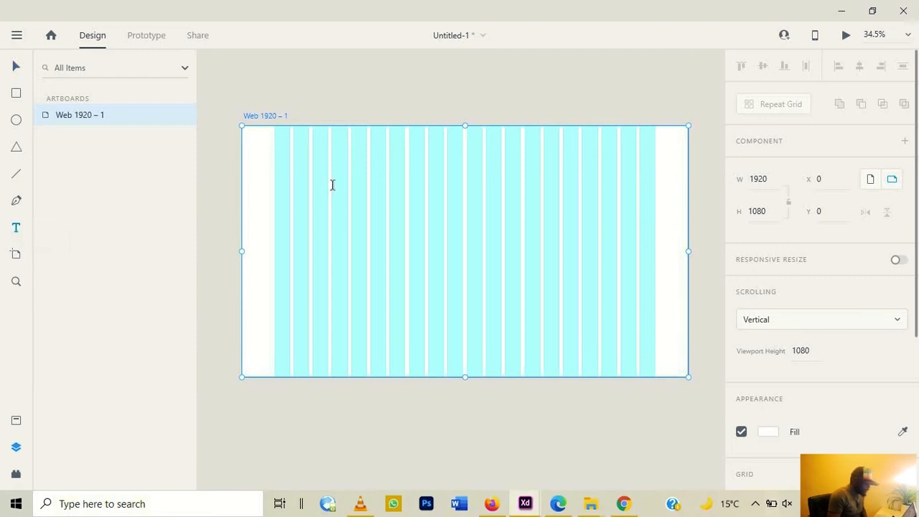
left_click(273, 187)
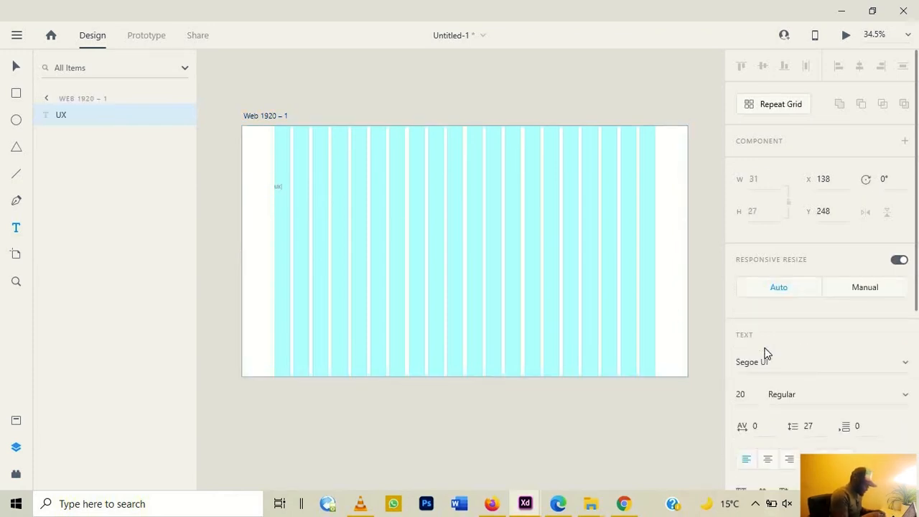
type("UX design")
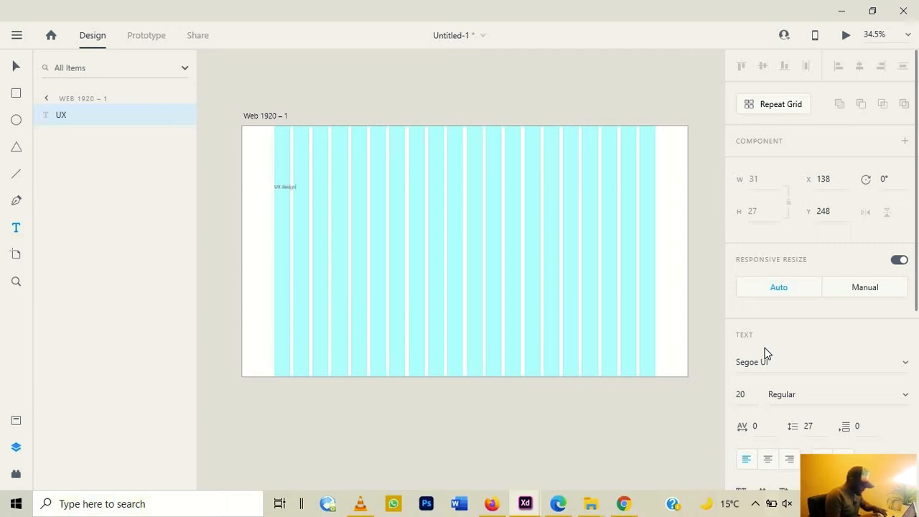
Set the font size of the whole "UX design" text to 56
key("ctrl+a")
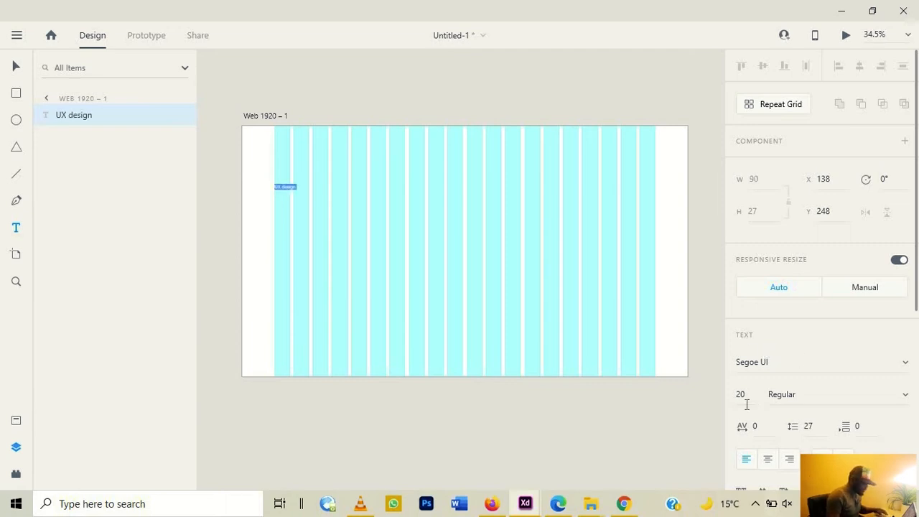
left_click(747, 405)
type("26")
key("Return")
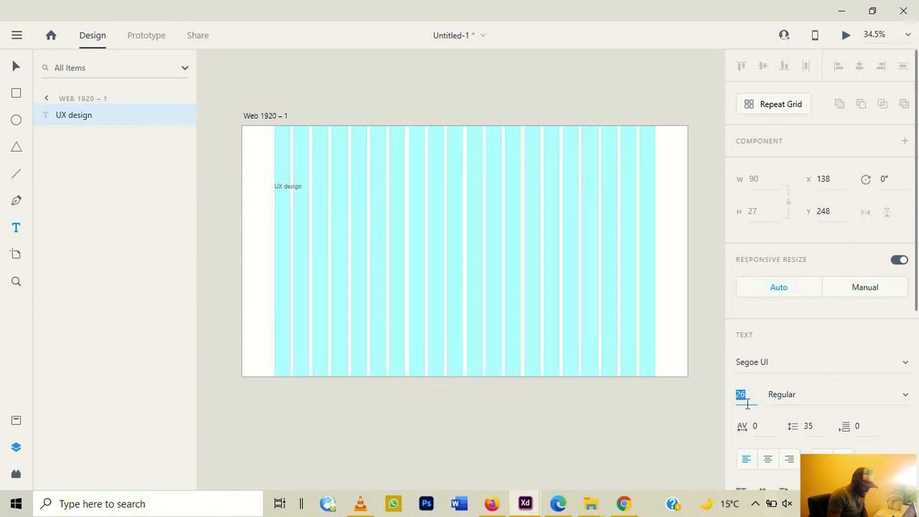
key("Up")
key("Up")
key("Up")
key("Up")
key("Up")
key("Up")
key("Up")
key("Up")
key("Up")
key("Up")
key("Up")
key("Up")
key("Up")
key("Up")
key("Up")
key("Up")
key("Up")
key("Up")
key("Up")
key("Up")
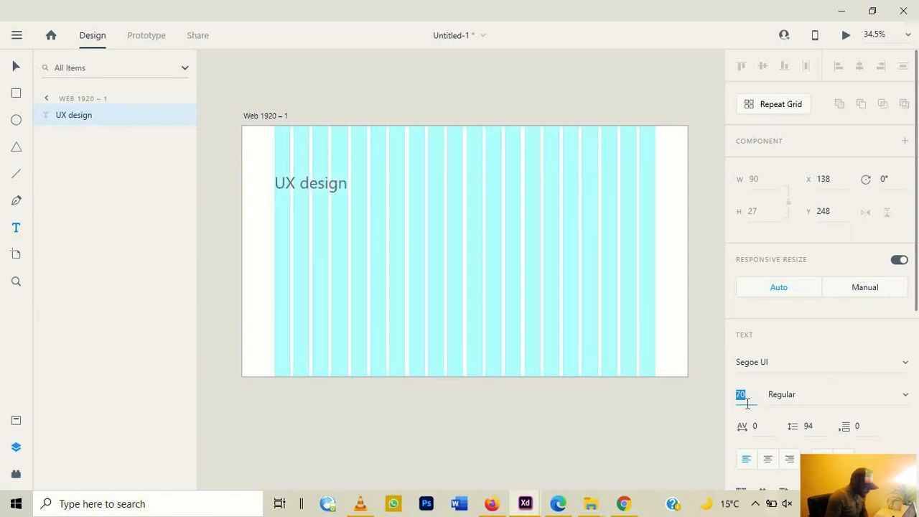
key("Down")
key("Down")
key("Down")
key("Down")
key("Down")
key("Down")
key("Down")
key("Down")
key("Down")
key("Down")
key("Down")
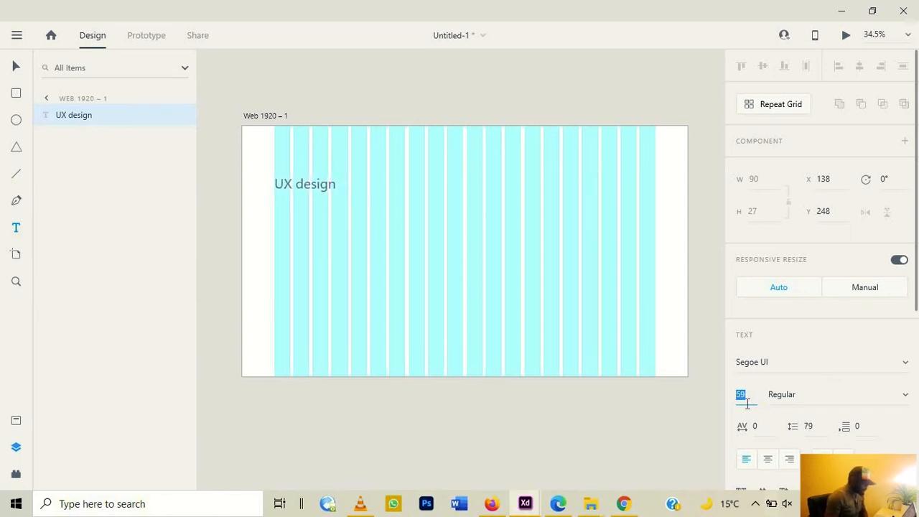
key("Down")
key("Down")
key("Down")
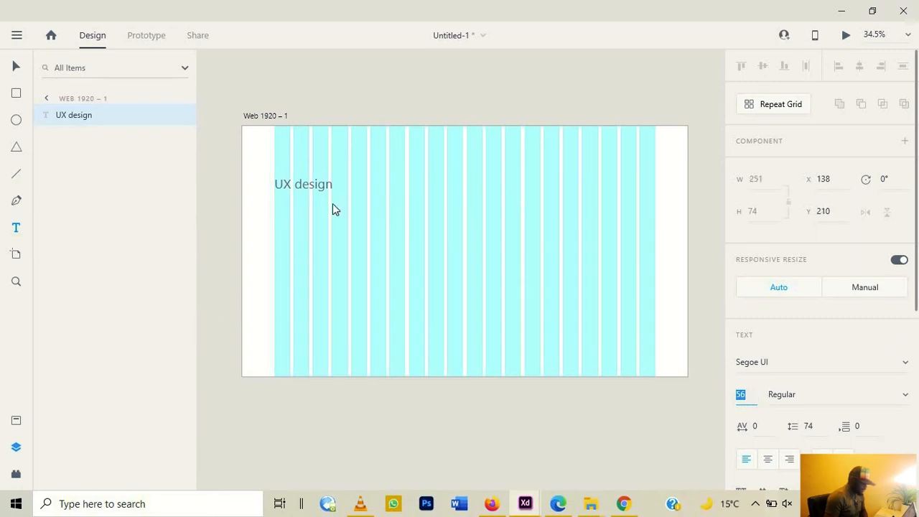
Change the font of the whole "UX design" text to Poppins in the Bold weight
left_click(333, 184)
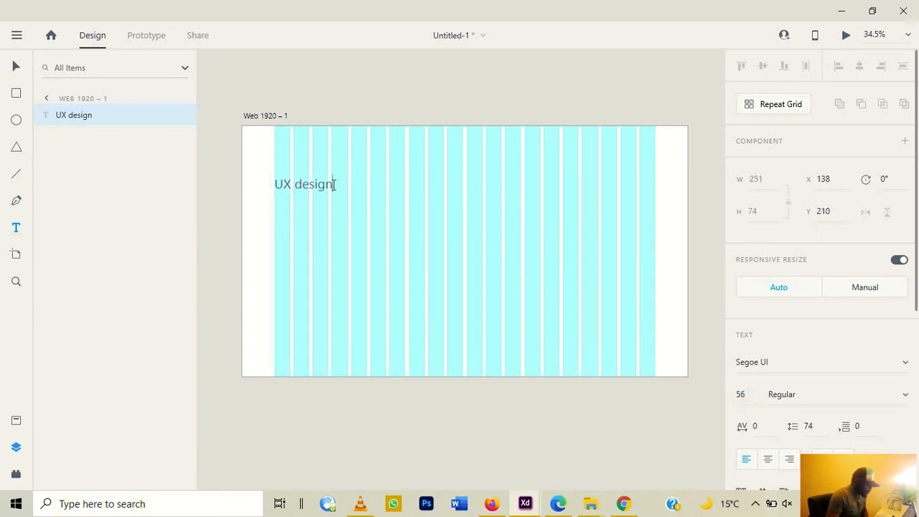
key("ctrl+a")
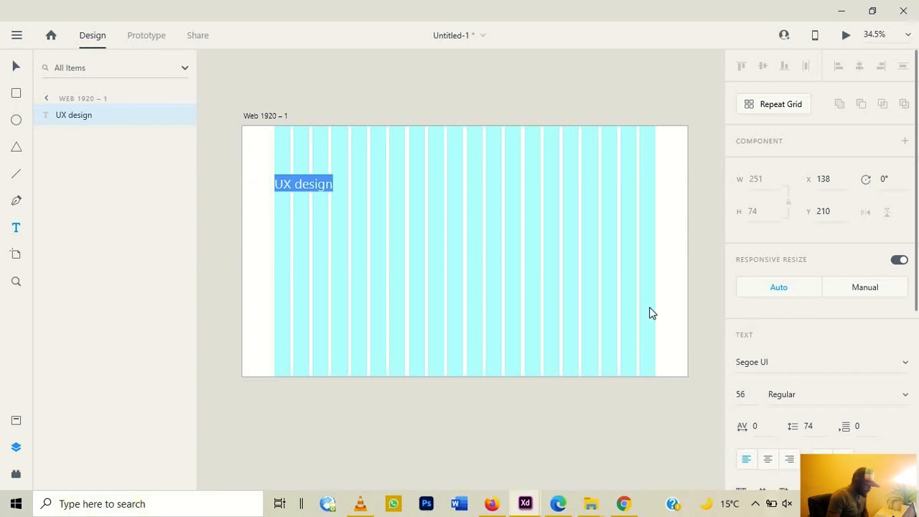
left_click(805, 363)
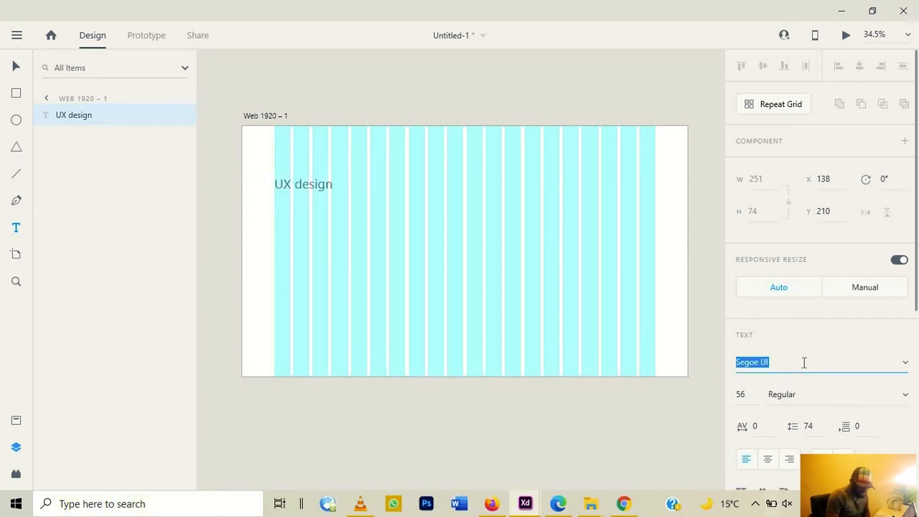
type("Po")
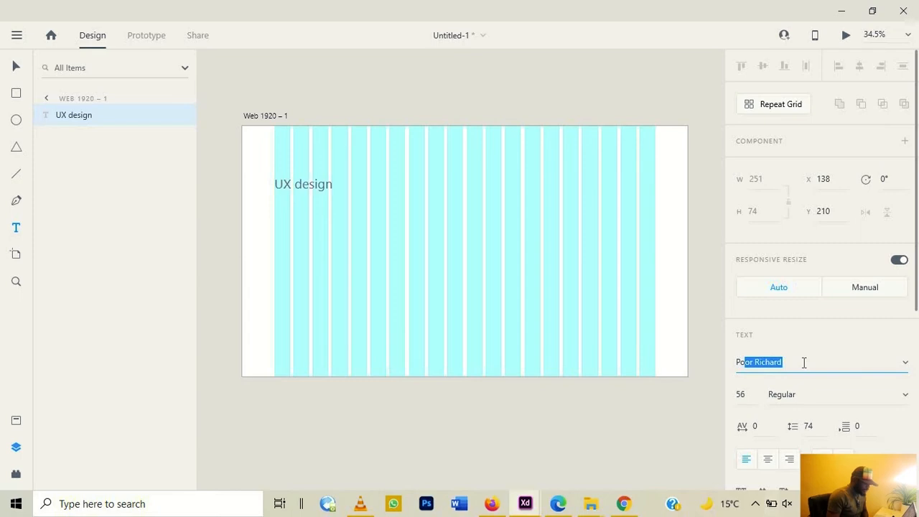
type("ppins")
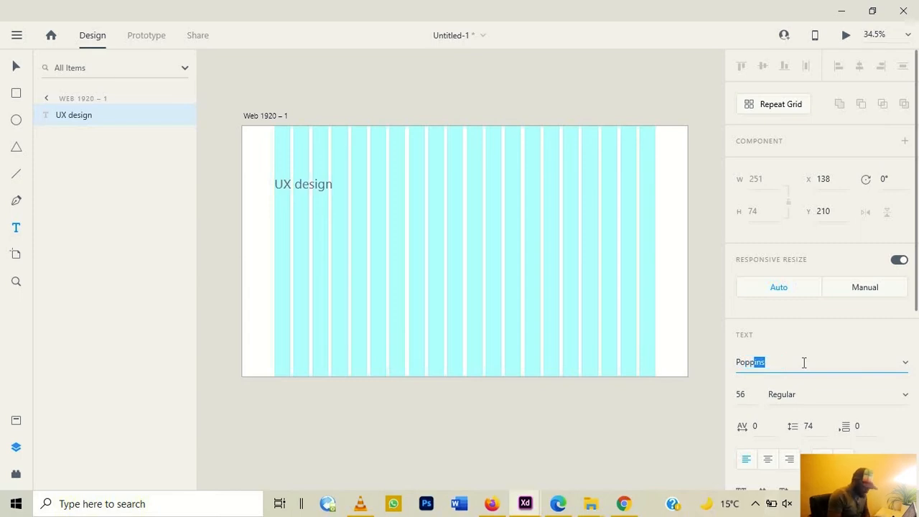
key("Return")
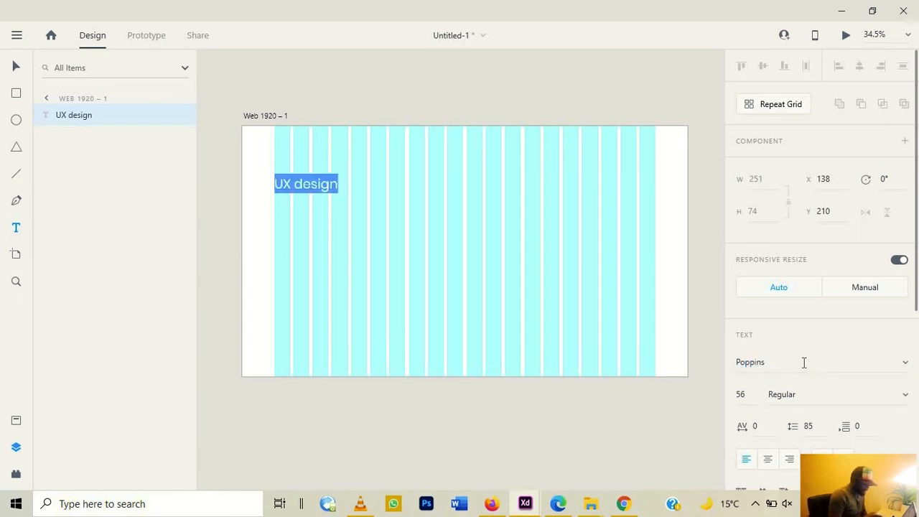
left_click(906, 396)
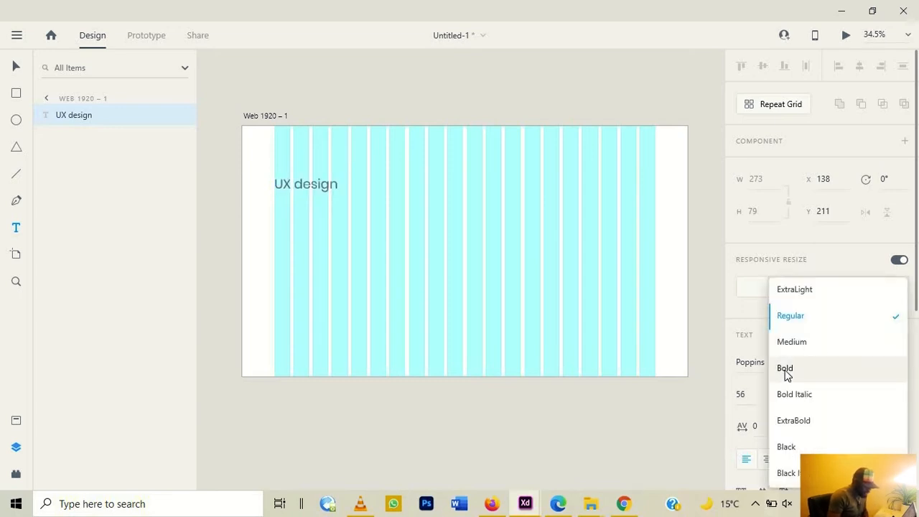
left_click(786, 369)
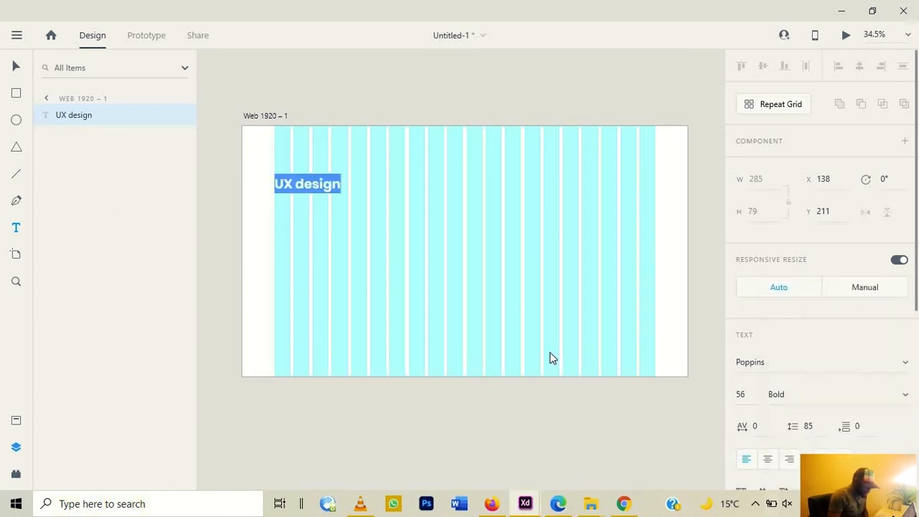
Recolour only the word "design" with the bright blue fill #0088FF
left_click(302, 185)
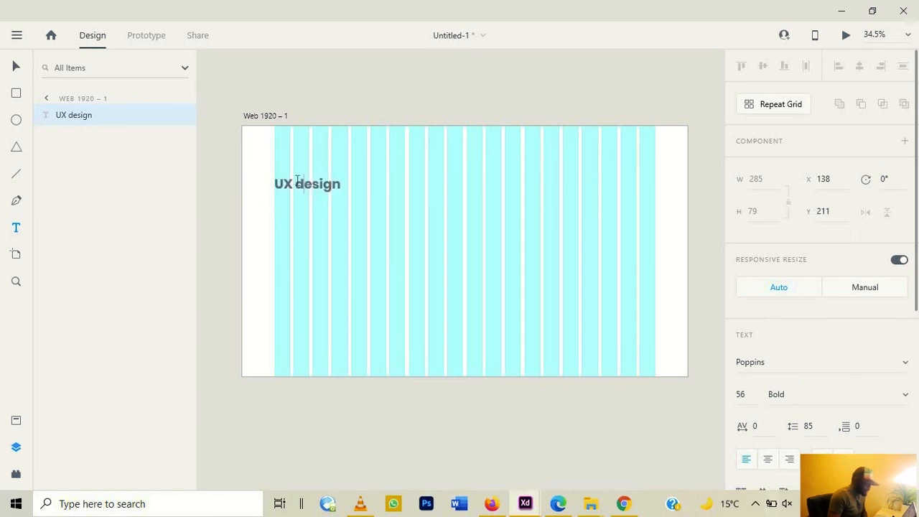
left_click_drag(296, 184, 342, 185)
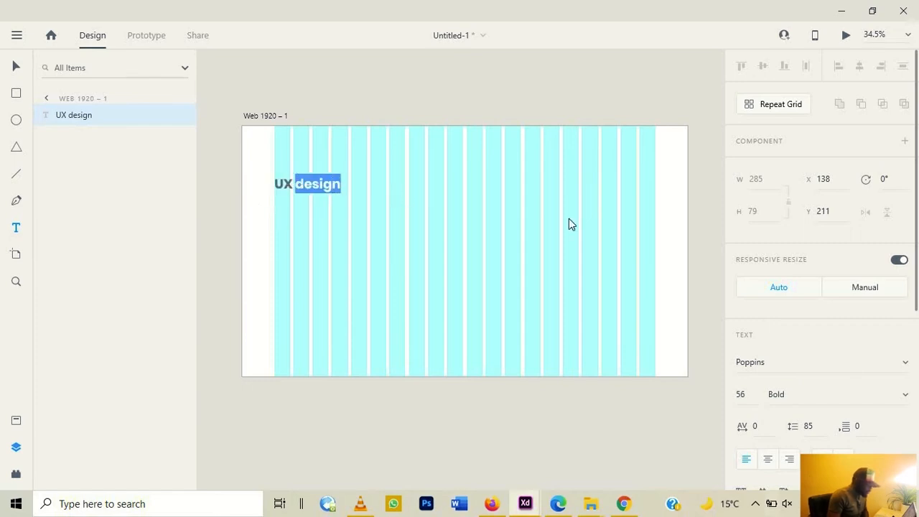
scroll(767, 388, "down", 5)
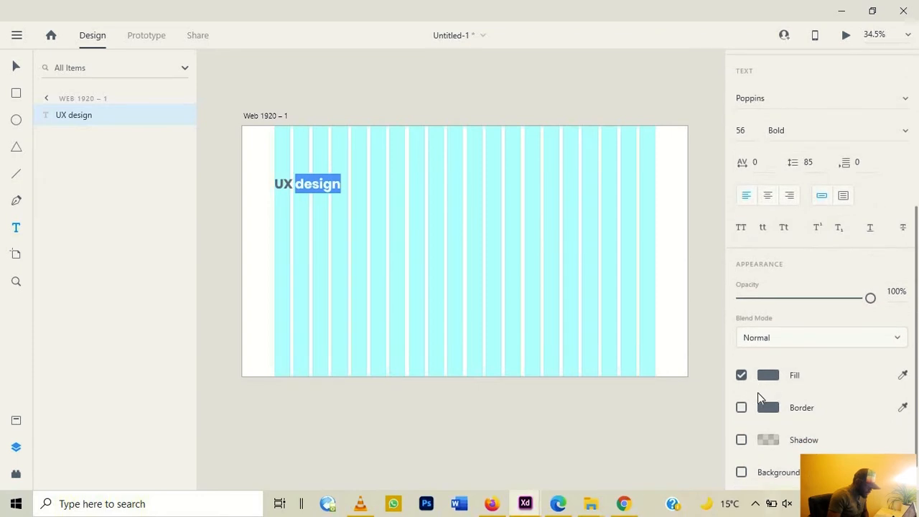
left_click(770, 379)
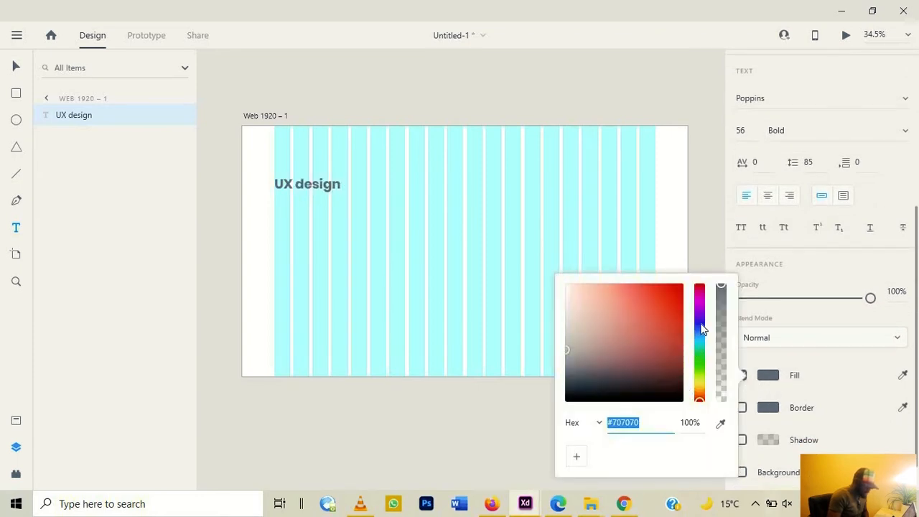
left_click(700, 325)
left_click_drag(701, 325, 702, 335)
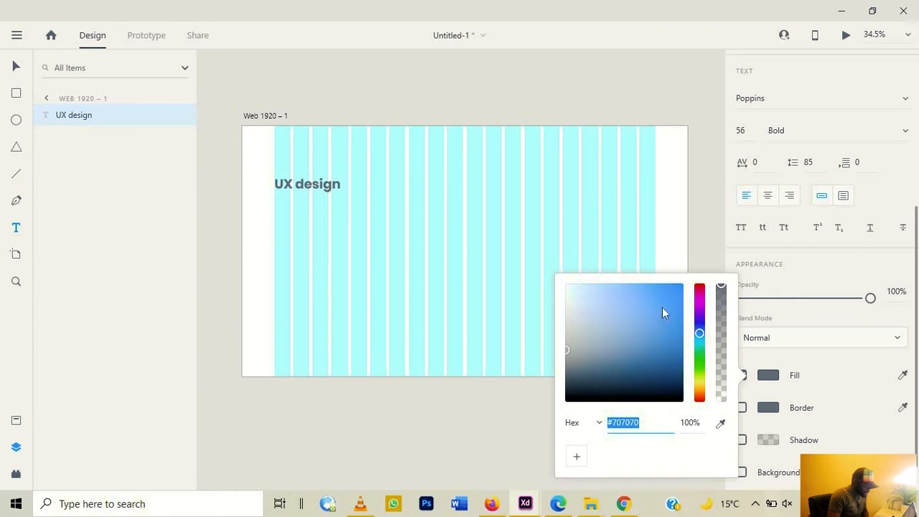
left_click(674, 291)
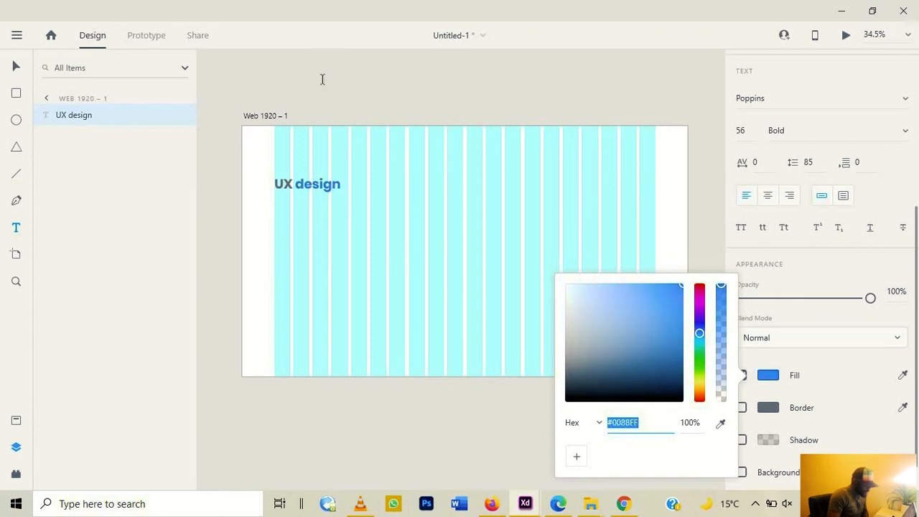
key("Escape")
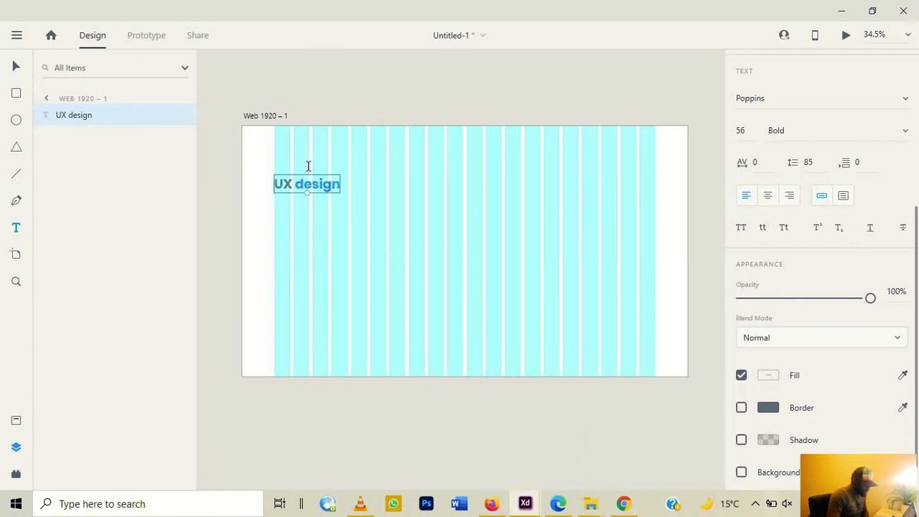
Move the "UX design" text straight up to just below the artboard's top edge, keeping it at the first grid column
left_click(18, 66)
left_click_drag(290, 184, 288, 143)
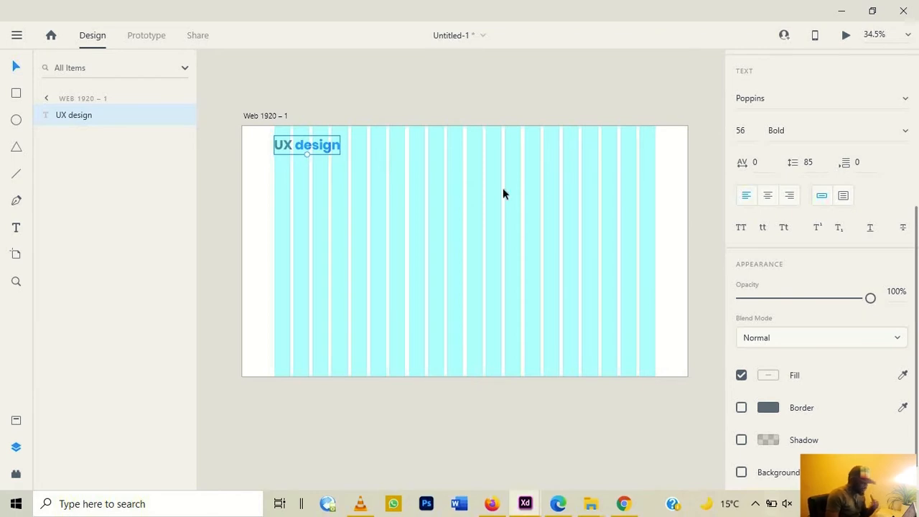
Switch to the UX Design 2 document and go up to the header of its Web 1920 artboard
mouse_move(525, 503)
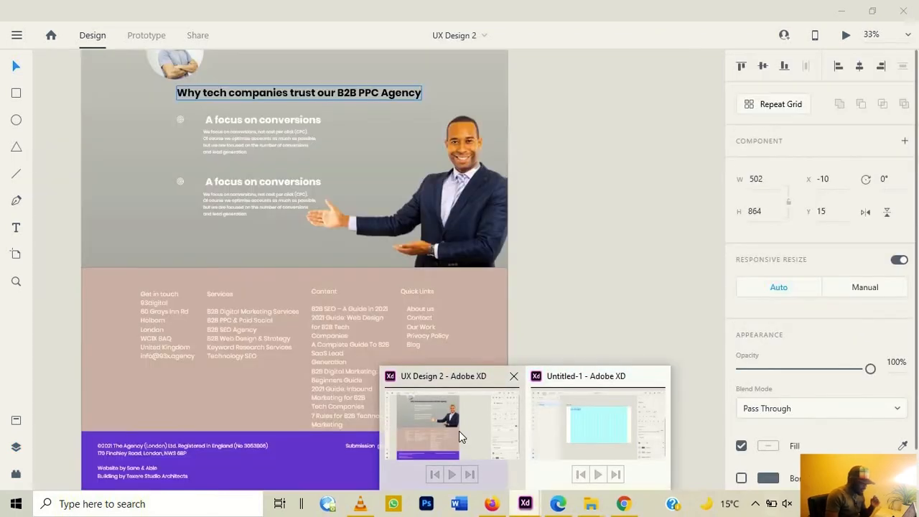
left_click(459, 431)
scroll(397, 337, "up", 3)
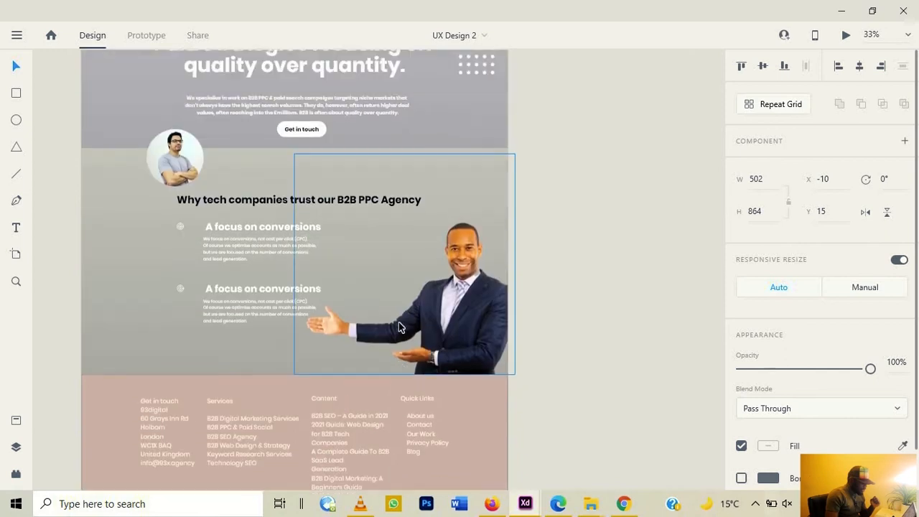
scroll(400, 329, "up", 5)
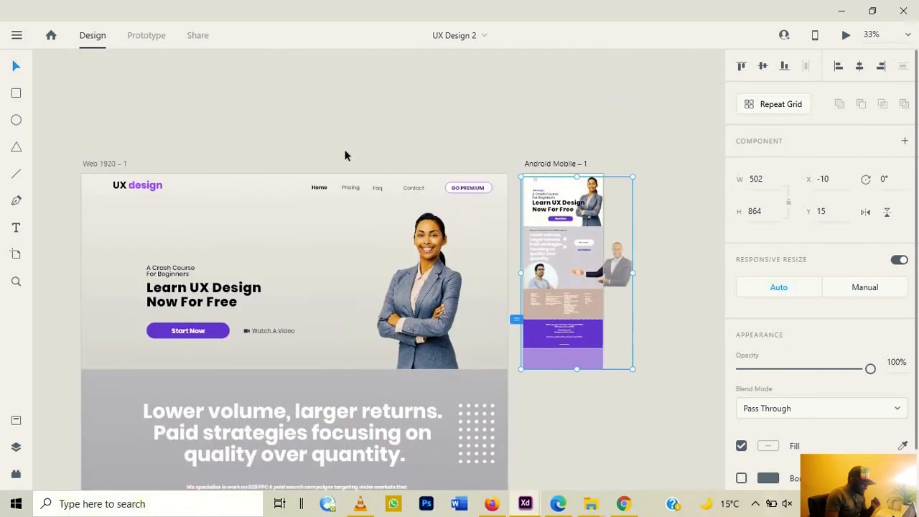
Preview the finished web page in UX Design 2, close the preview and return to the Untitled-1 document
left_click(341, 233)
left_click(845, 36)
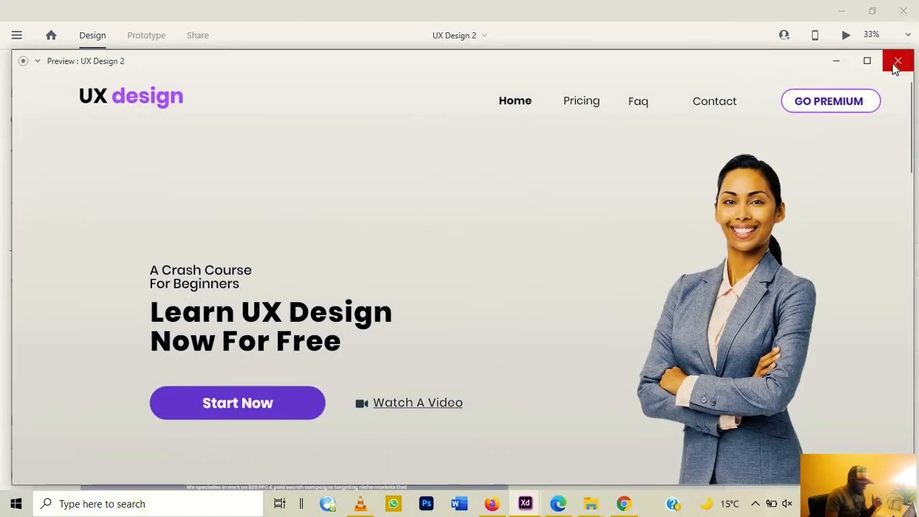
left_click(897, 62)
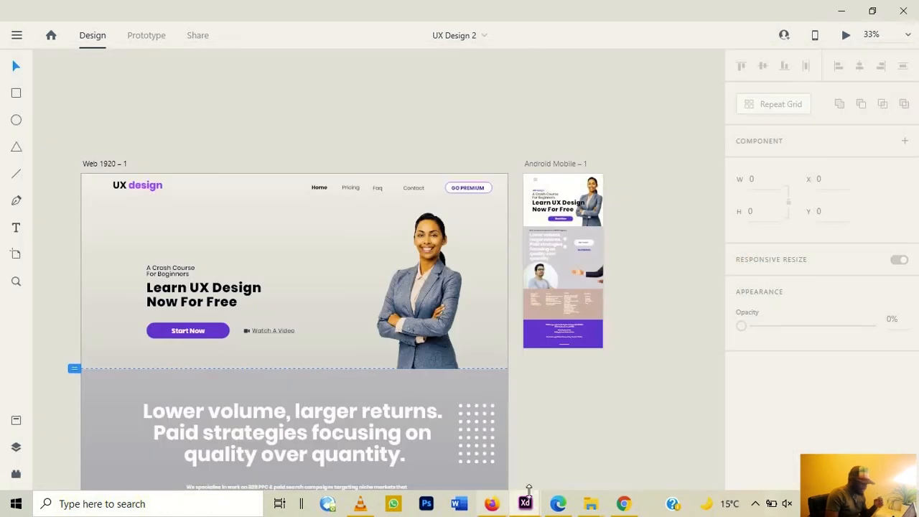
mouse_move(528, 495)
left_click(589, 428)
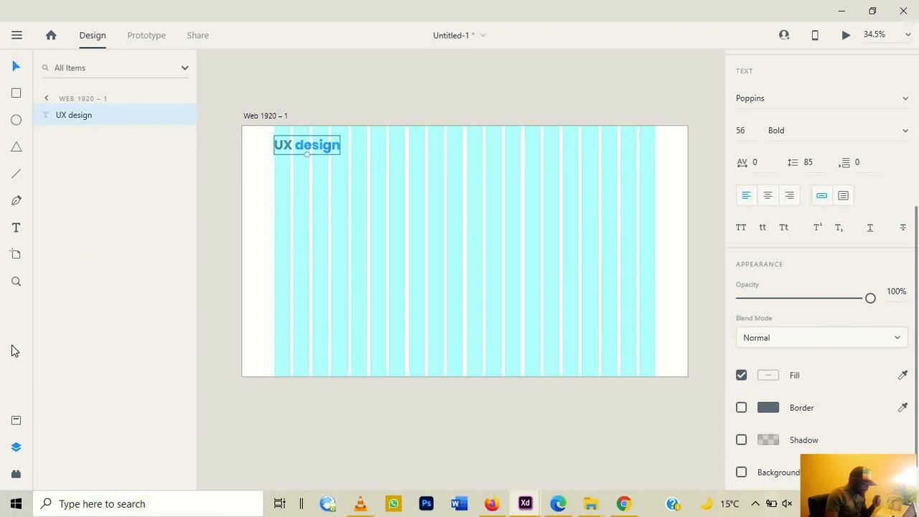
Draw a borderless rectangle about 2007 × 177 across the artboard's top, slightly overlapping its edges
left_click(17, 95)
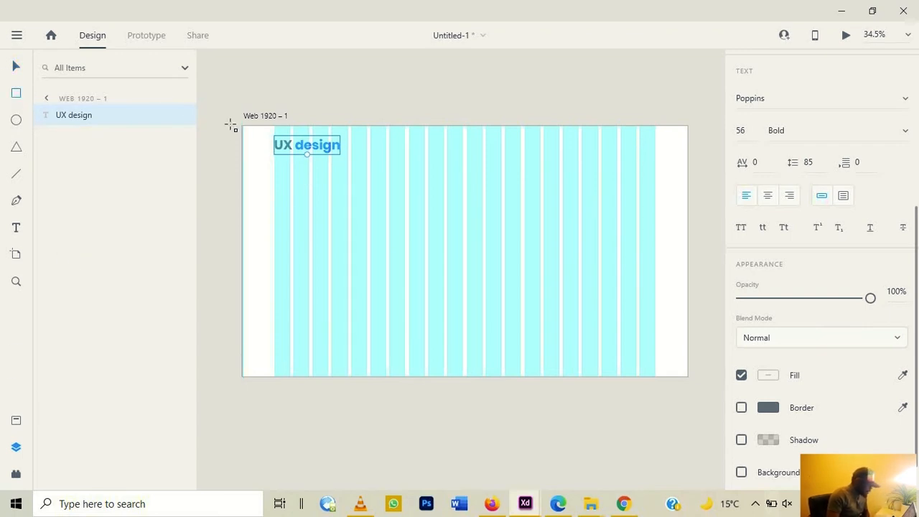
left_click_drag(230, 123, 683, 160)
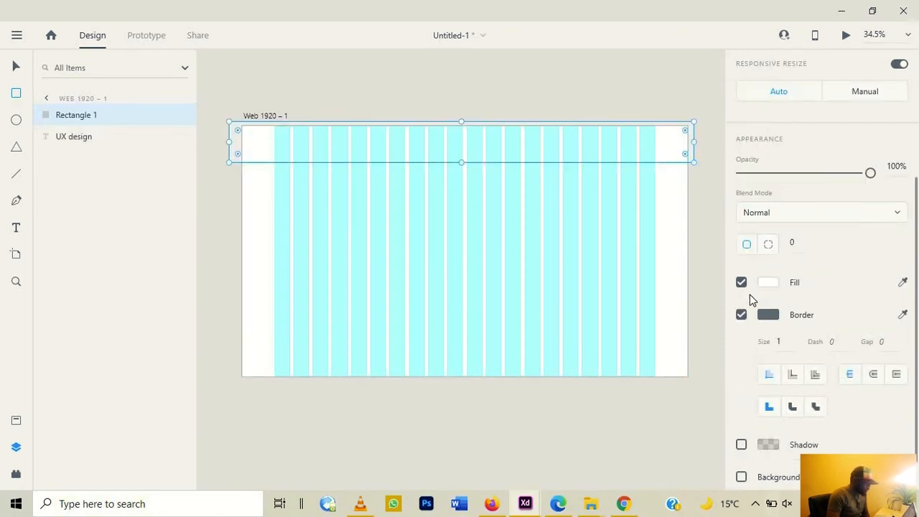
left_click(745, 315)
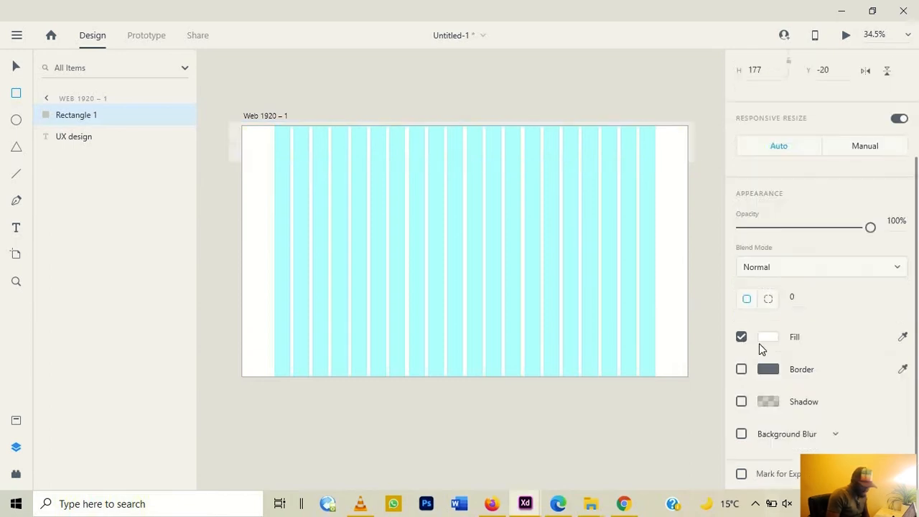
Fill the header rectangle with the dark solid colour #635454
left_click(765, 342)
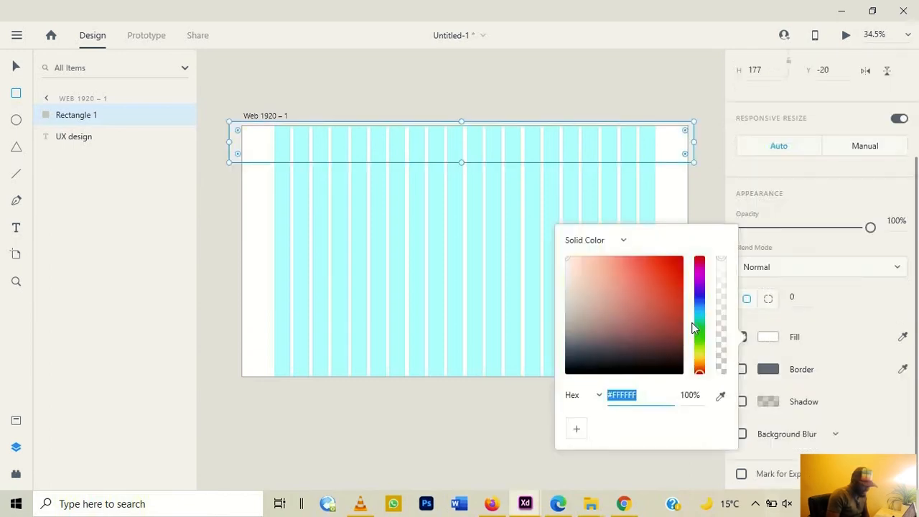
left_click(583, 333)
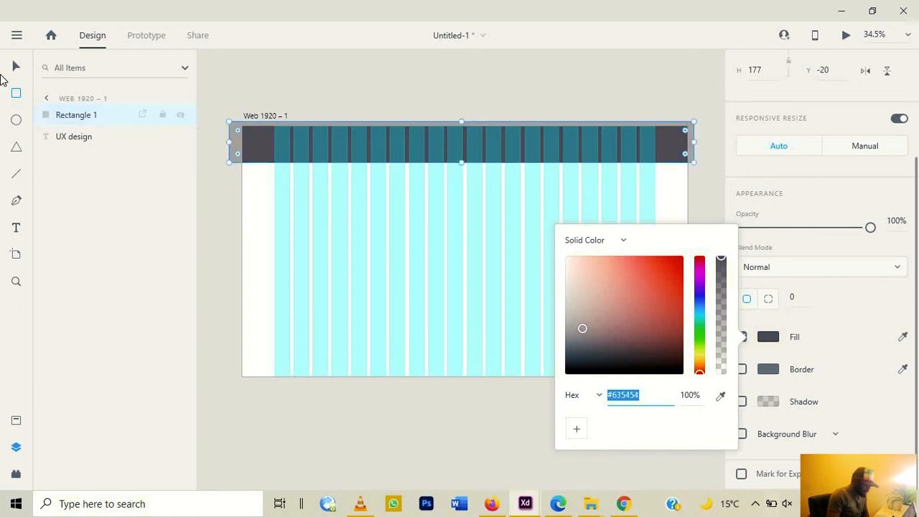
left_click(14, 67)
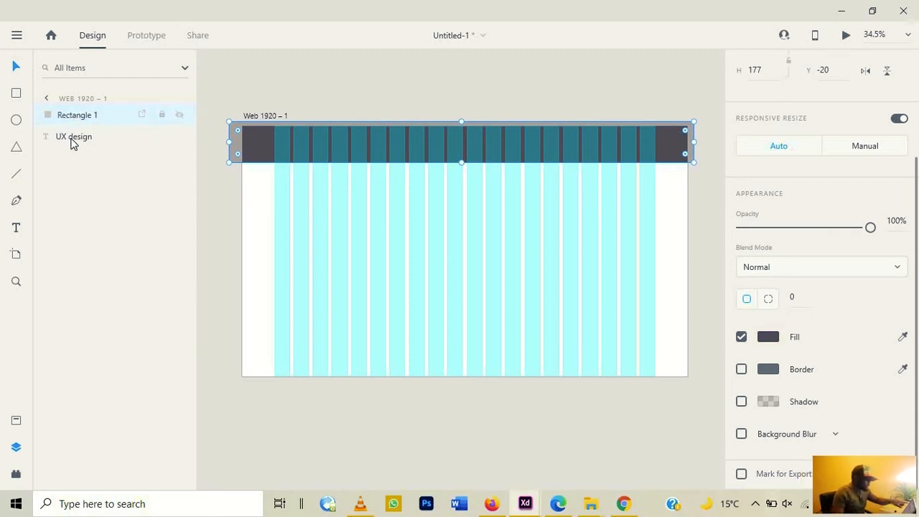
Send the dark header rectangle backward so it sits behind the "UX design" text
left_click_drag(53, 115, 50, 153)
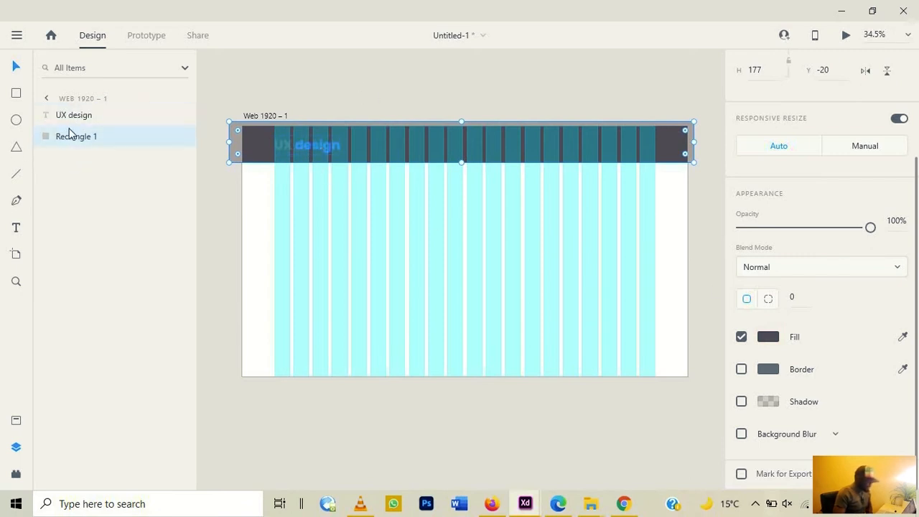
key("ctrl+z")
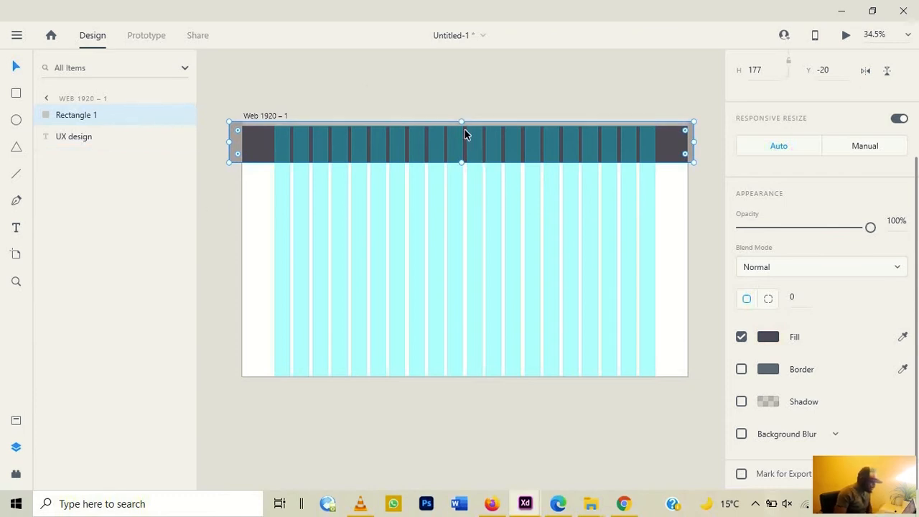
right_click(518, 146)
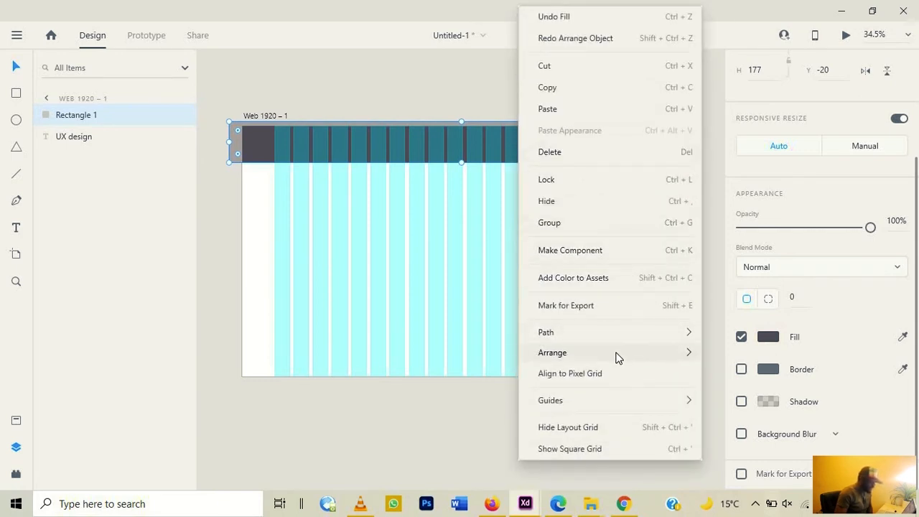
mouse_move(618, 358)
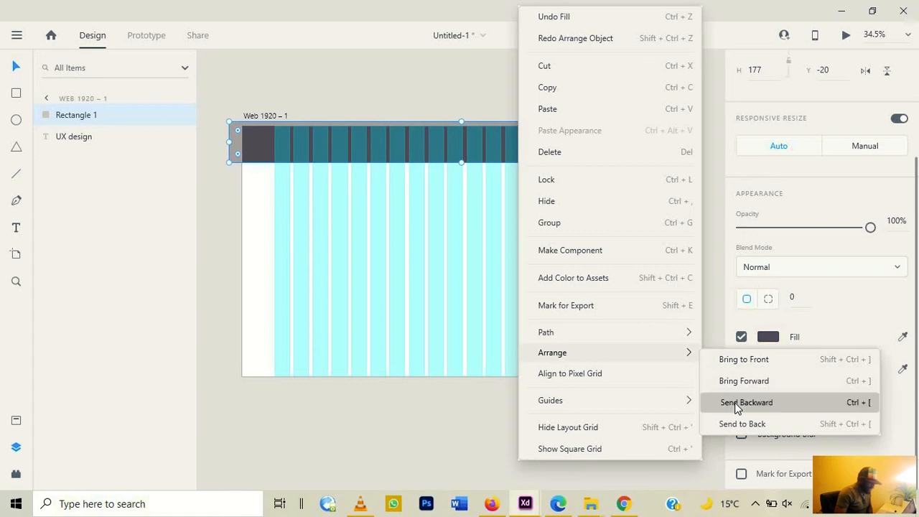
left_click(734, 404)
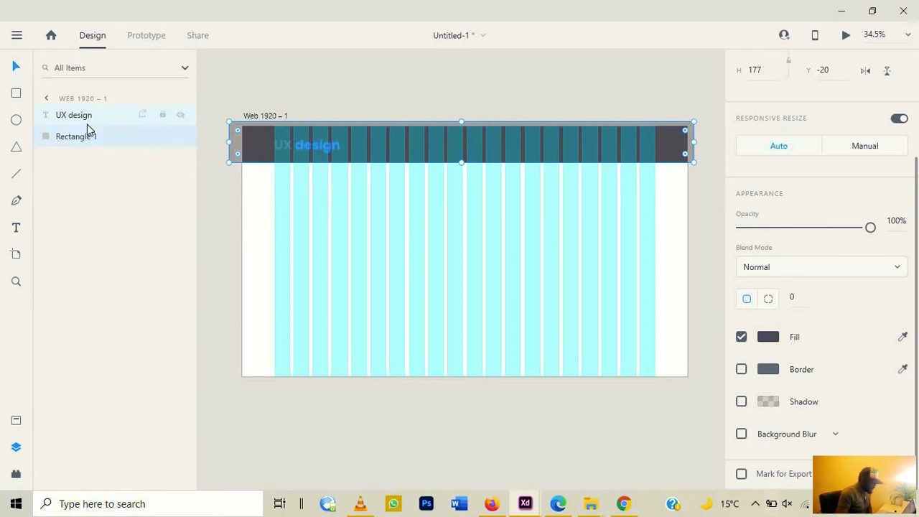
Hide the layout grid of the Web 1920 – 1 artboard
left_click(46, 98)
left_click(85, 116)
scroll(781, 402, "down", 5)
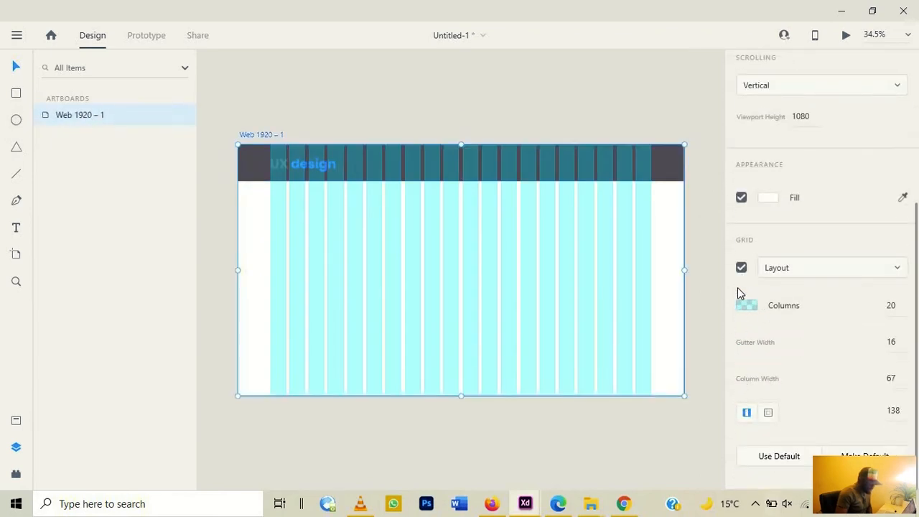
left_click(742, 267)
Preview the page with its dark header bar, and close the preview
left_click(561, 121)
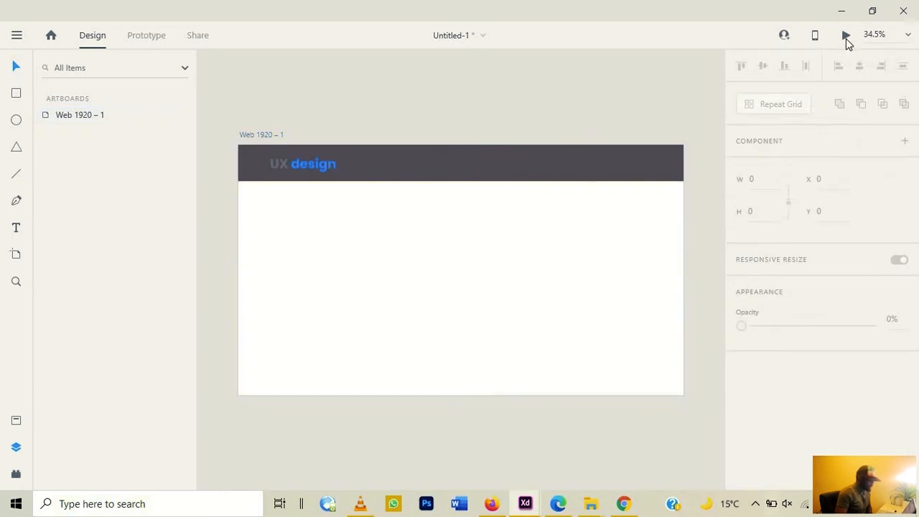
key("ctrl+Return")
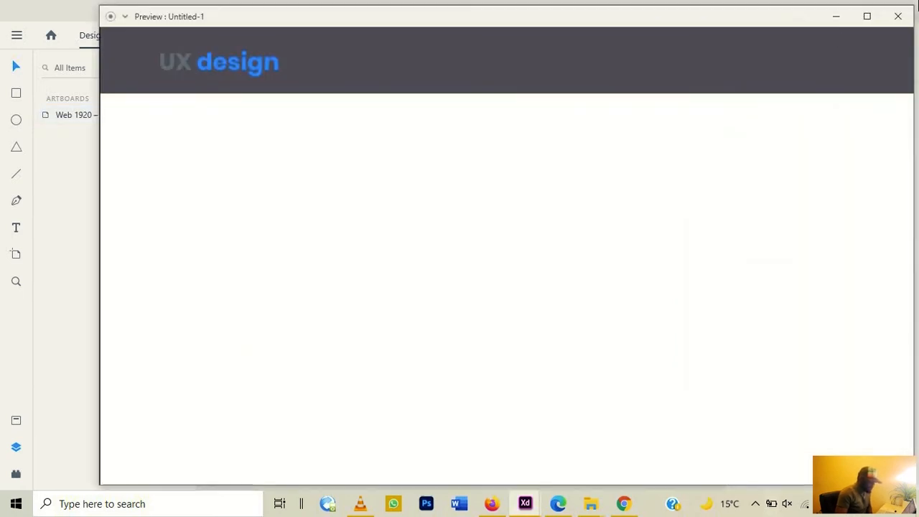
left_click(898, 16)
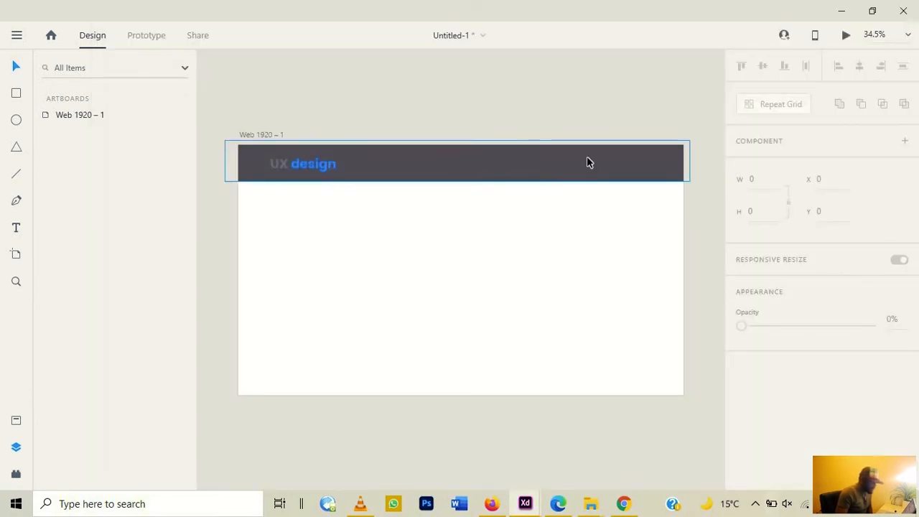
Delete the dark header rectangle behind the "UX design" text
left_click(546, 172)
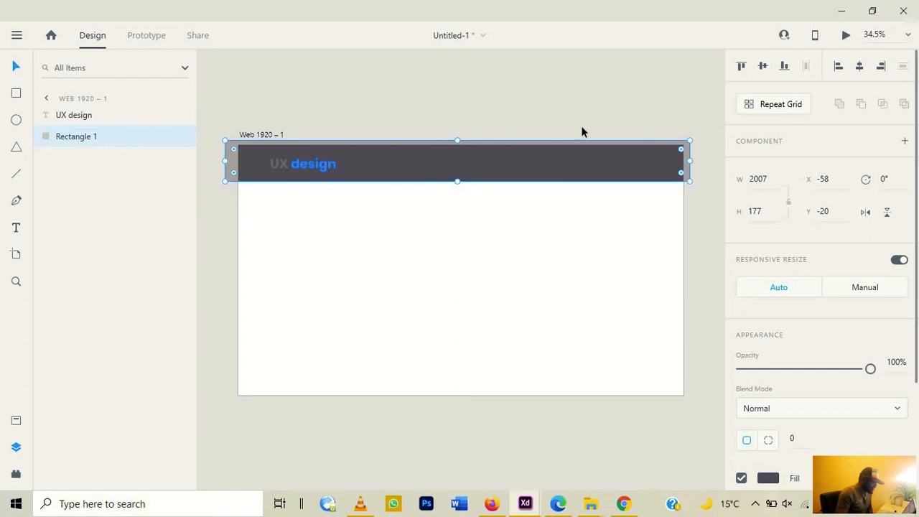
key("Delete")
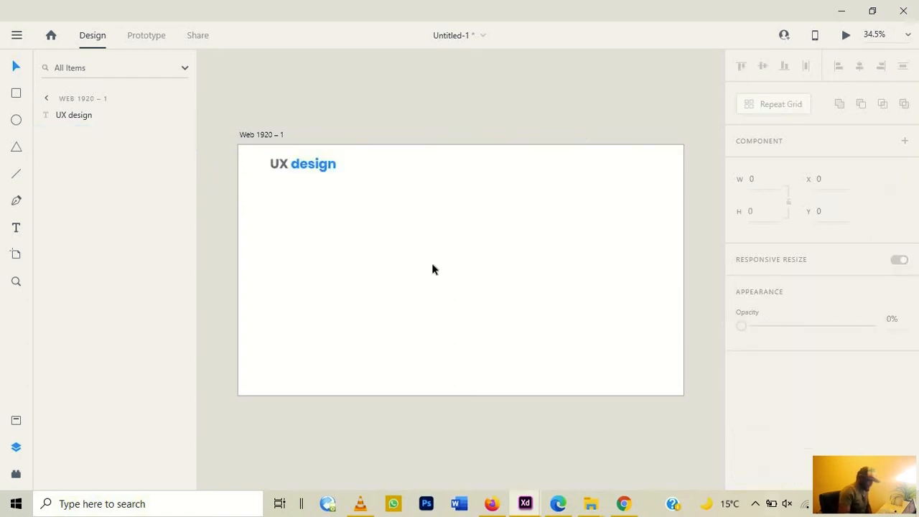
left_click(306, 166)
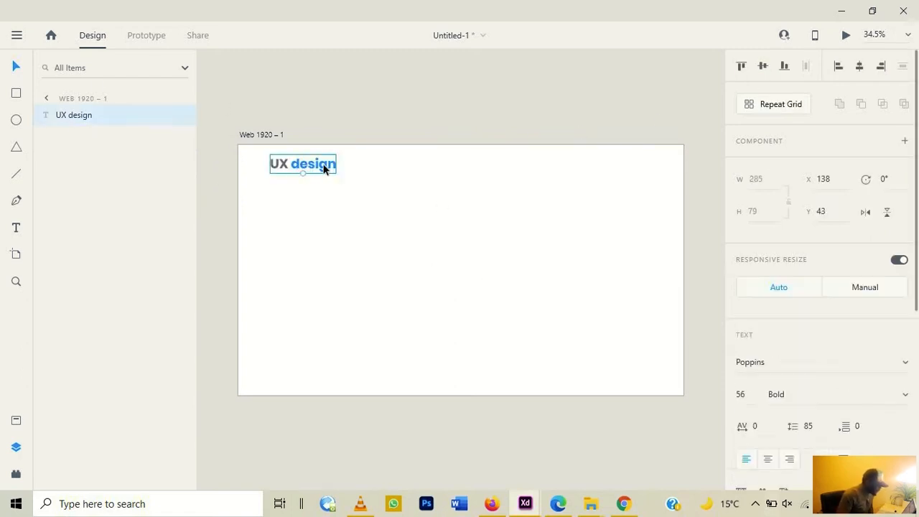
Show the layout grid on the Web 1920 – 1 artboard again
left_click(46, 98)
left_click(72, 118)
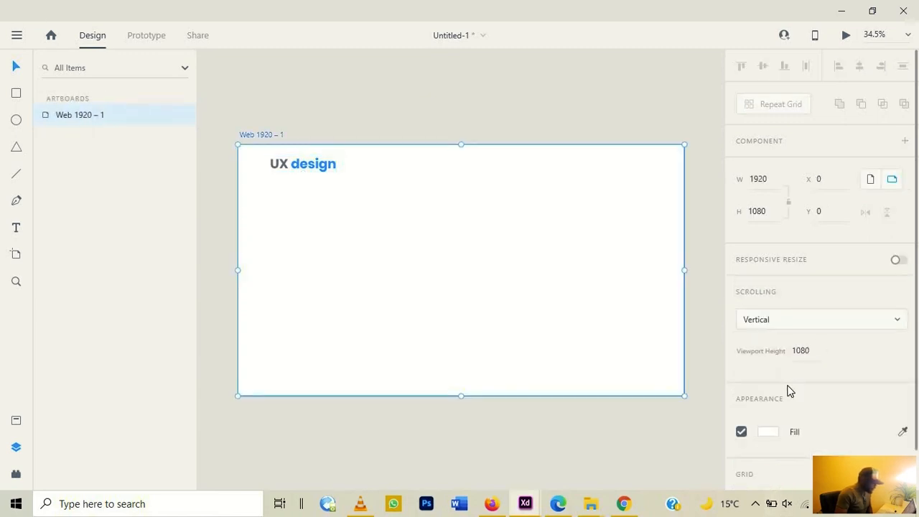
left_click(743, 459)
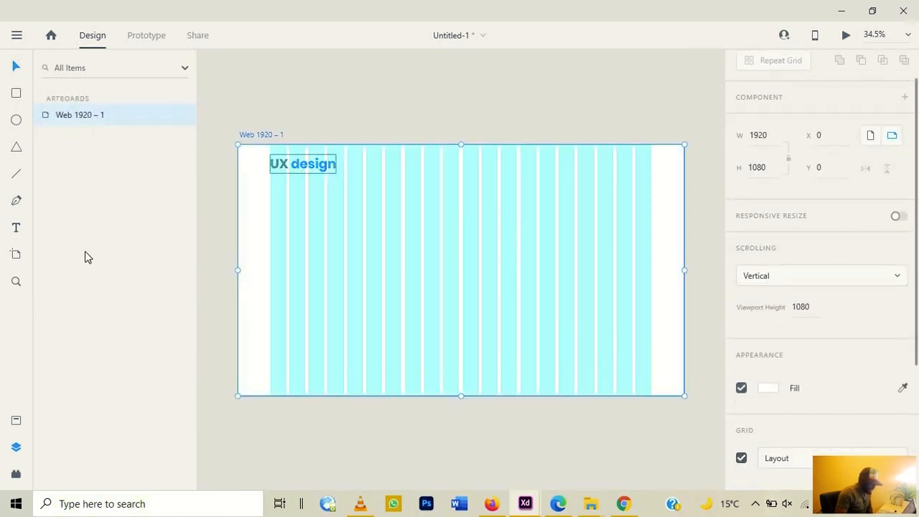
Add the text "Home" level with the "UX design" logo, starting at the artboard's horizontal centre, X 960
left_click(15, 231)
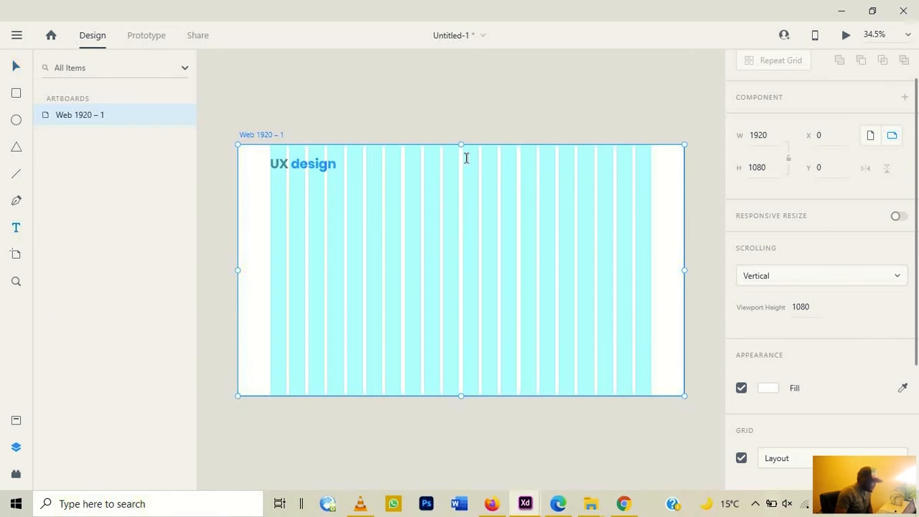
left_click(462, 164)
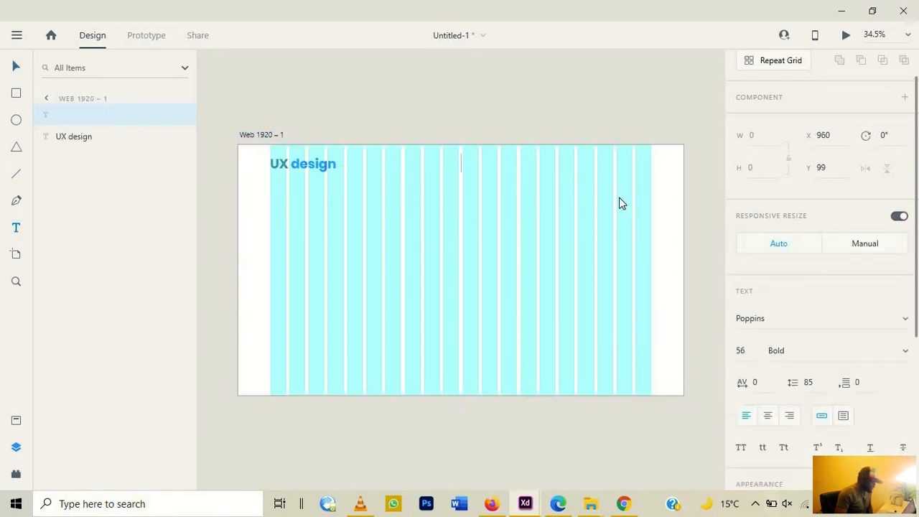
type("Home")
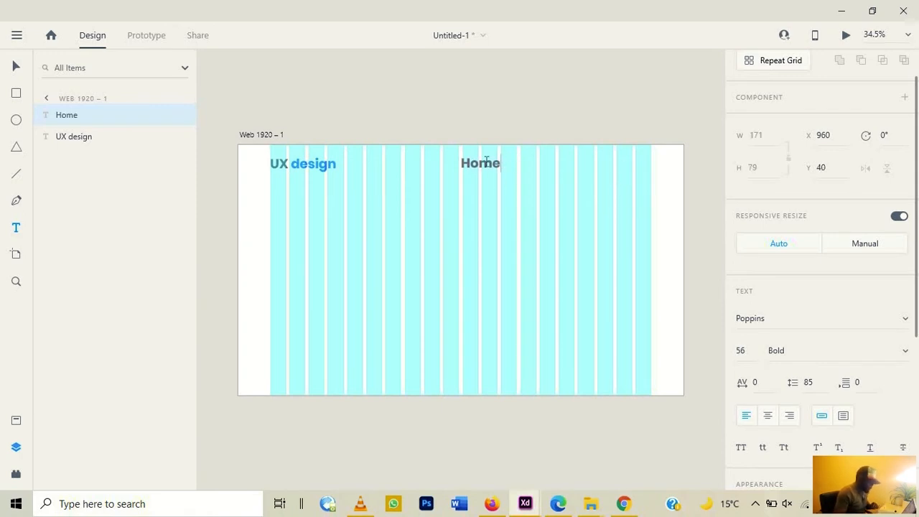
Change the font weight of the whole "Home" text to Regular
left_click_drag(502, 163, 463, 164)
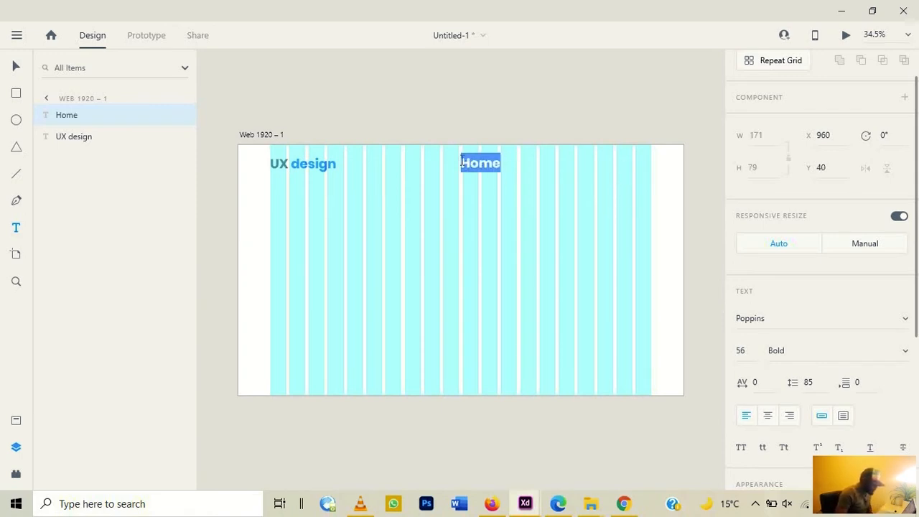
left_click(878, 353)
left_click(900, 359)
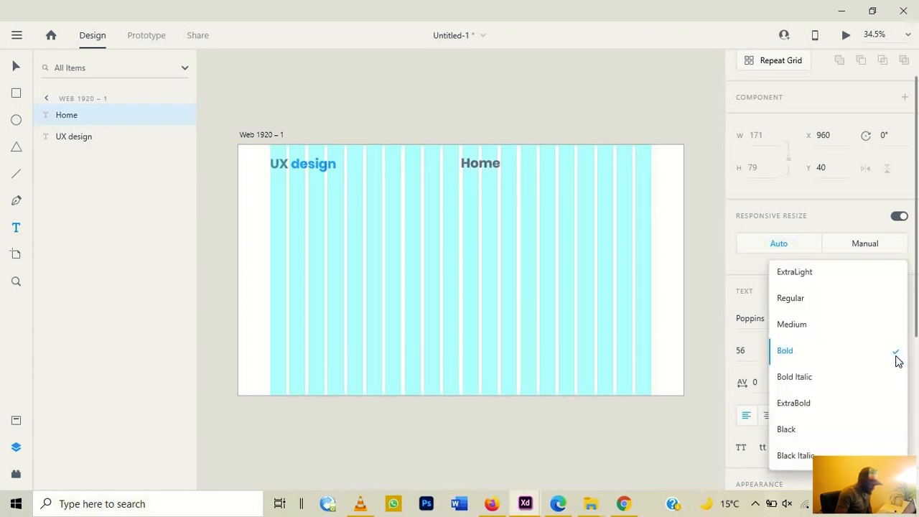
left_click(803, 305)
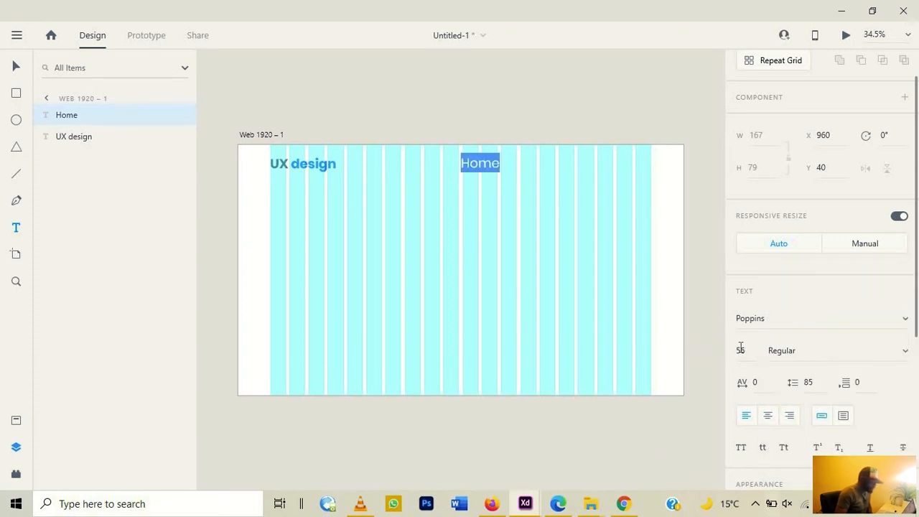
Set the font size of the "Home" text to 36 and finish editing the text
left_click(740, 351)
type("43")
key("Return")
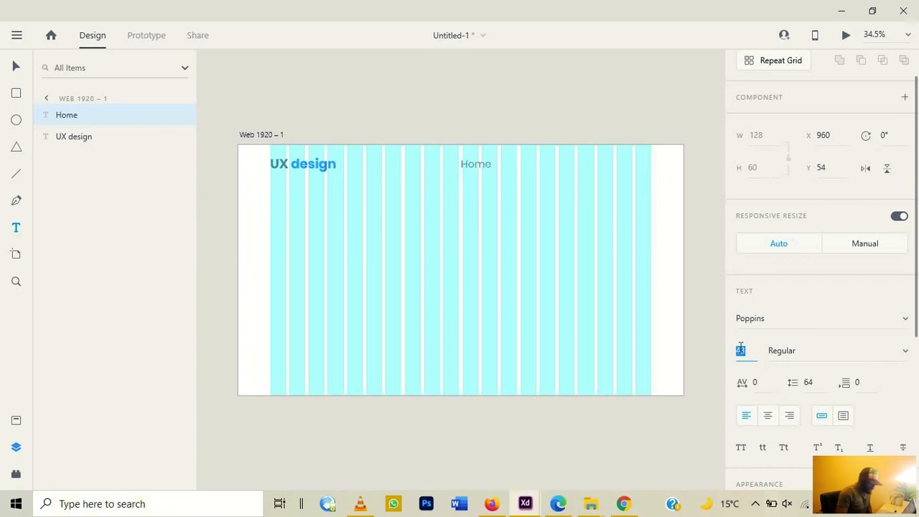
type("36")
key("Return")
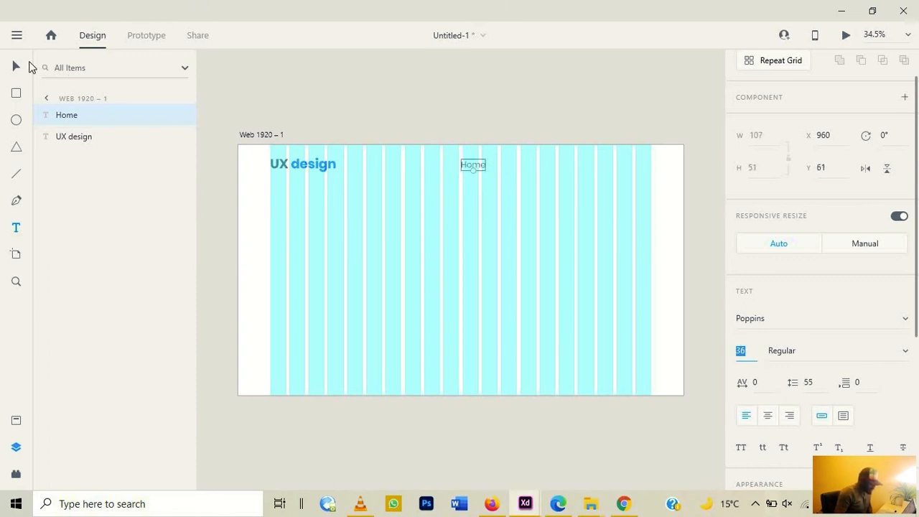
left_click(13, 68)
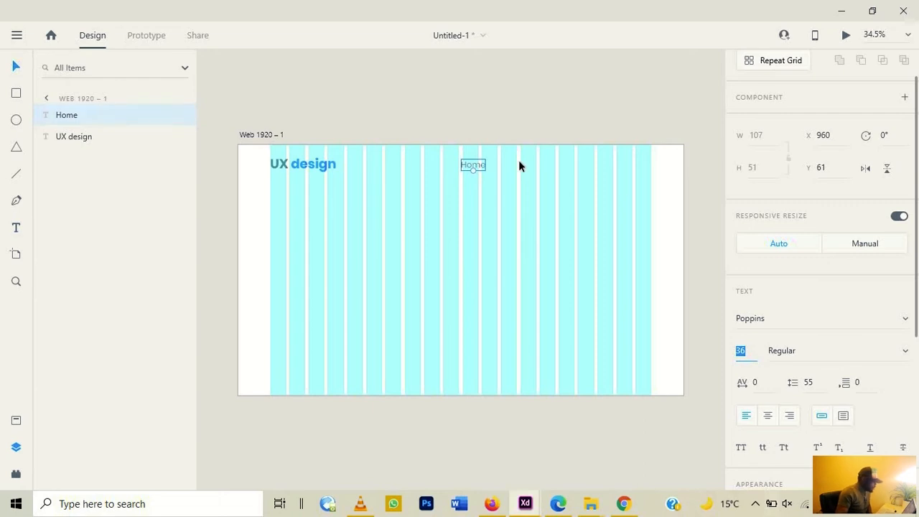
Move the "Home" text to X 968, Y 57 and duplicate it three times along the same row at X 1134, 1300 and 1466
left_click_drag(475, 164, 467, 163)
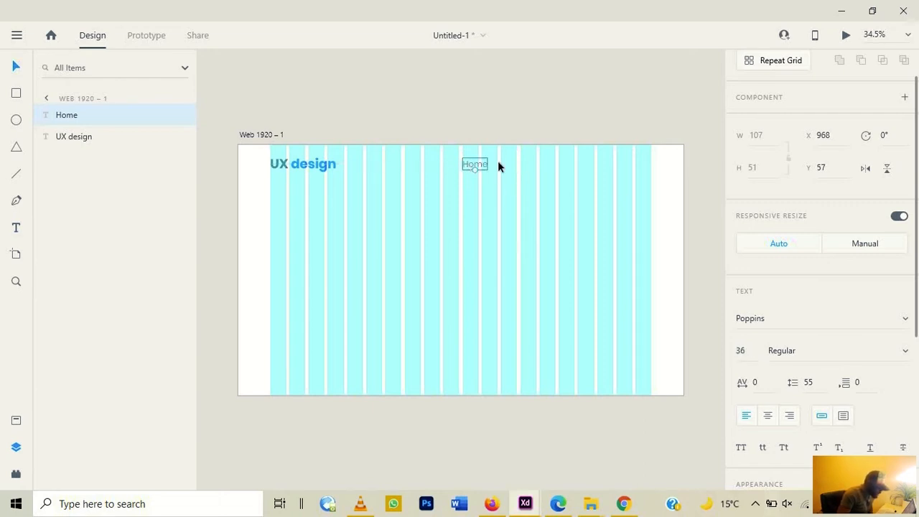
left_click(469, 164)
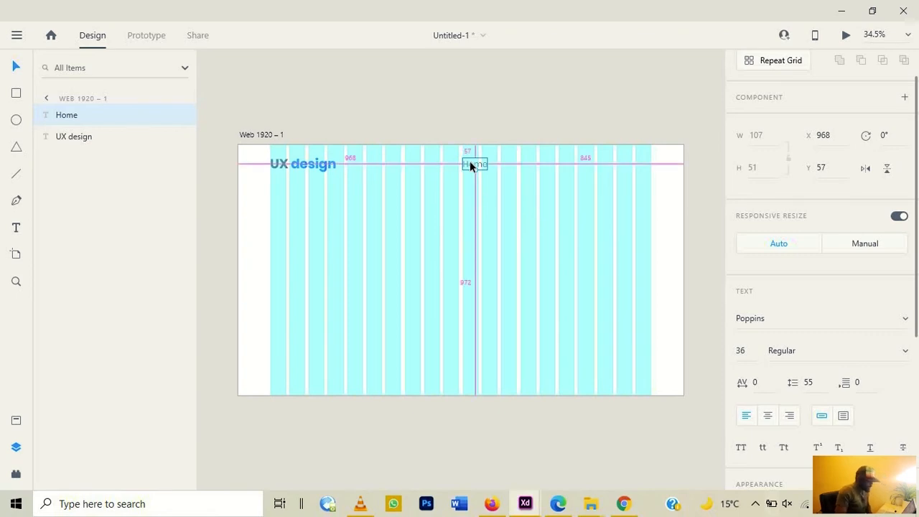
left_click(487, 165)
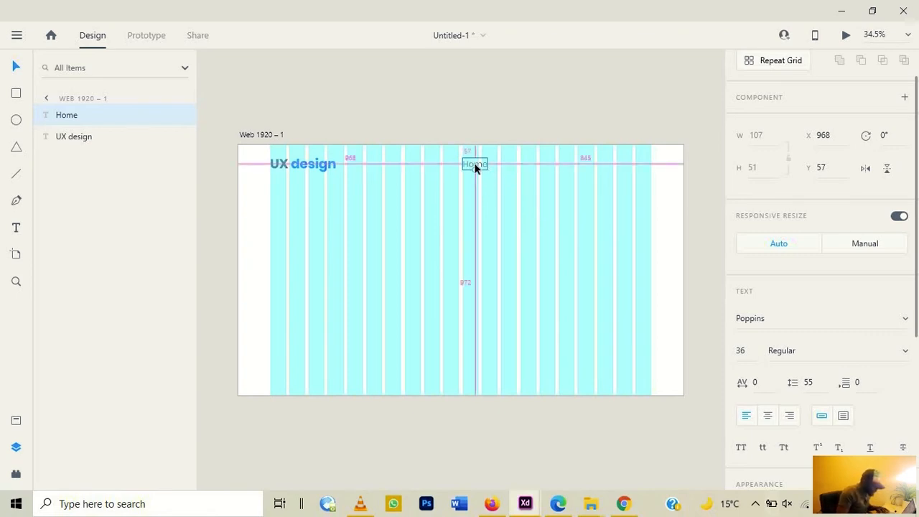
left_click_drag(474, 165, 587, 158)
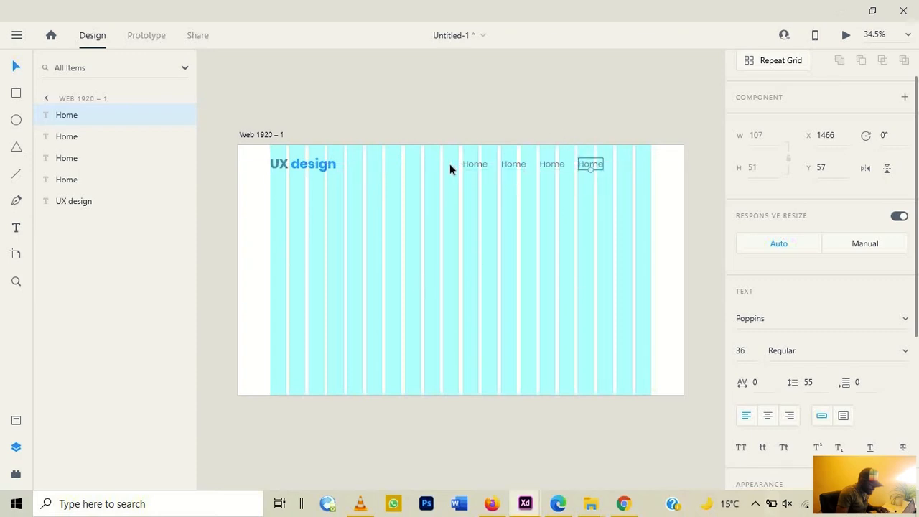
Replace the text of the second "Home" link, at X 1134, with "About" and finish editing it
double_click(510, 163)
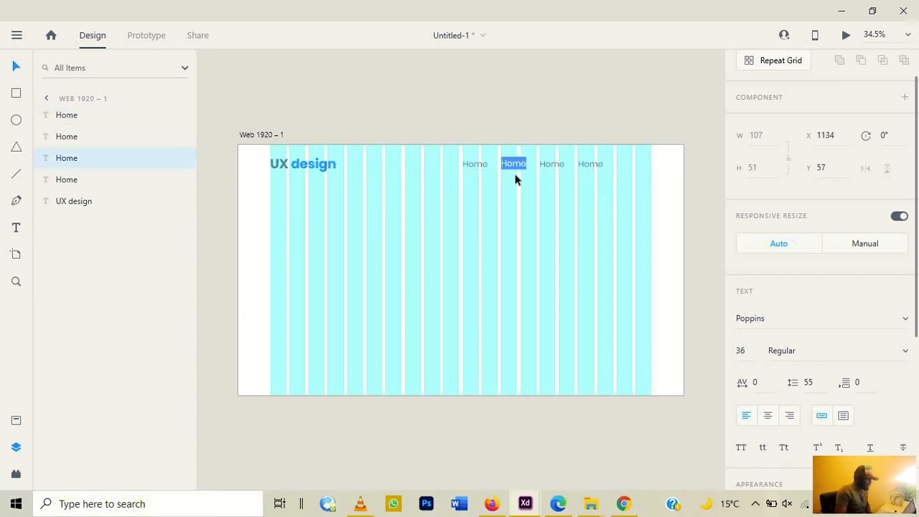
left_click(519, 164)
double_click(519, 164)
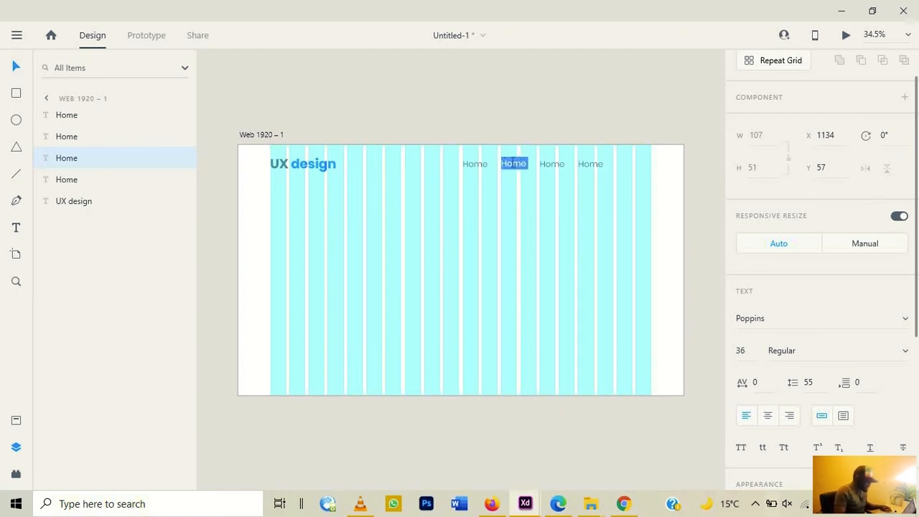
left_click(513, 163)
double_click(513, 163)
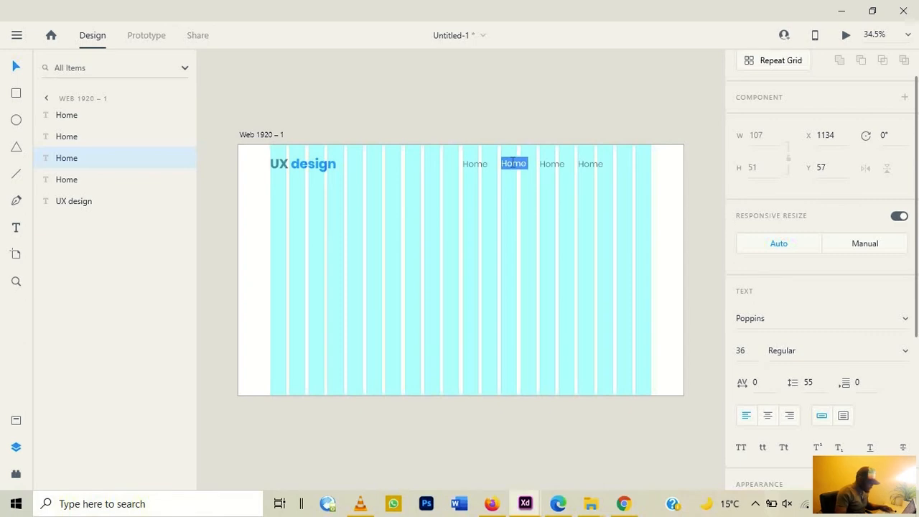
type("About")
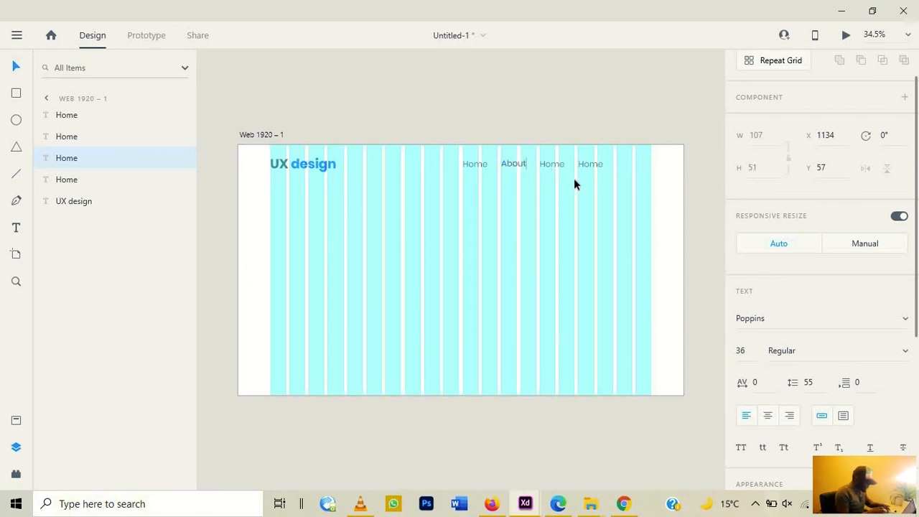
key("Escape")
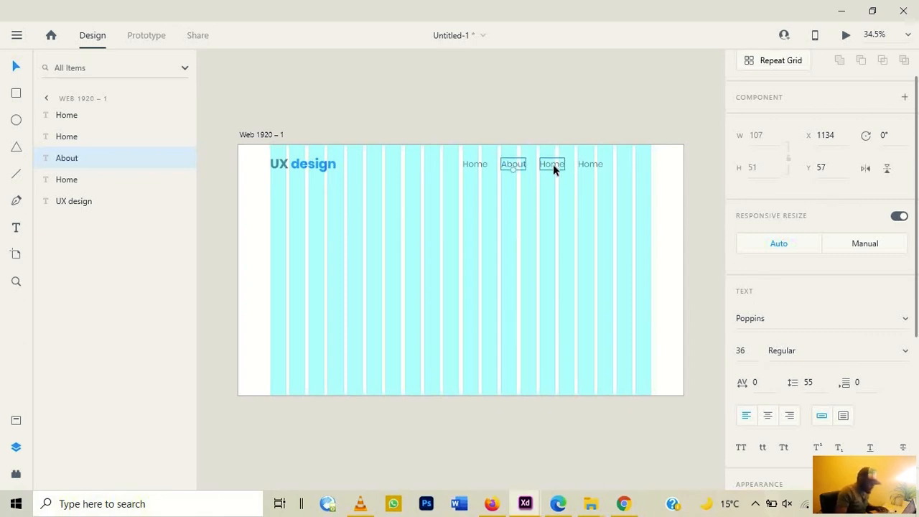
Replace the text of the third navigation link, at X 1300, with "Contact" and finish editing it
double_click(553, 164)
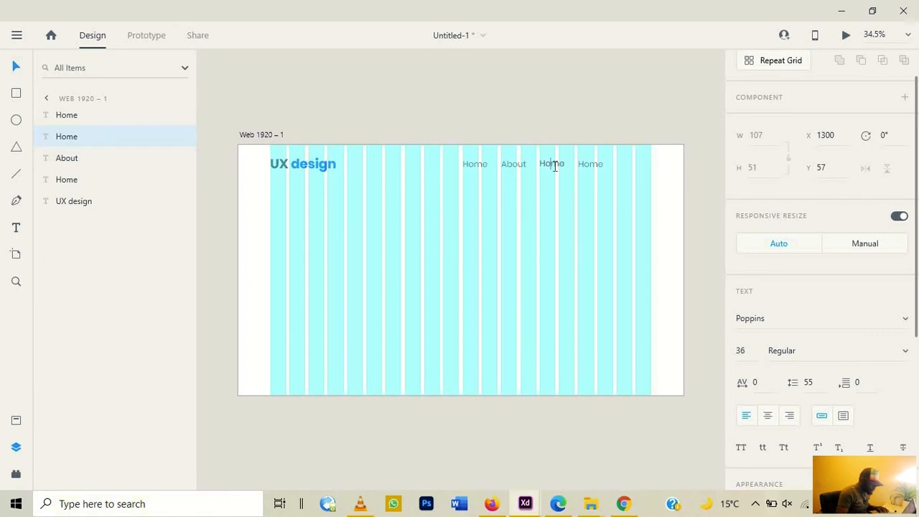
double_click(553, 163)
type("Contact")
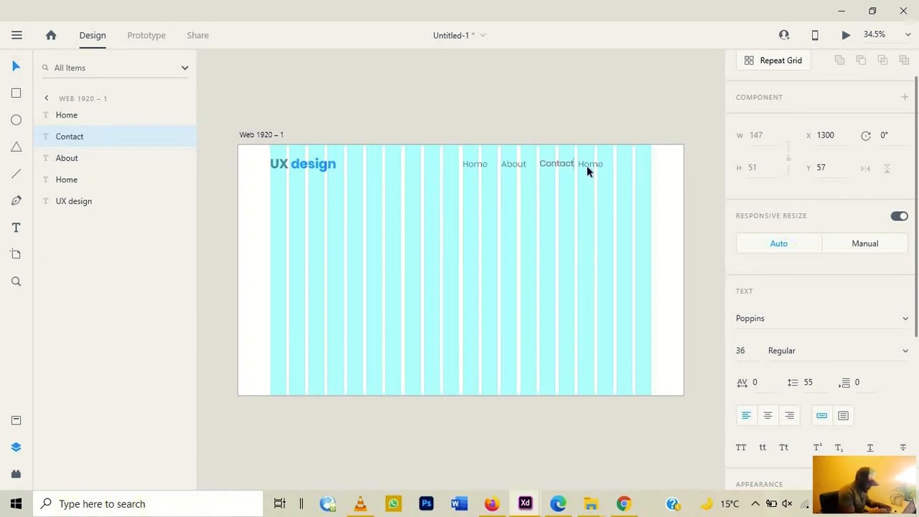
key("Escape")
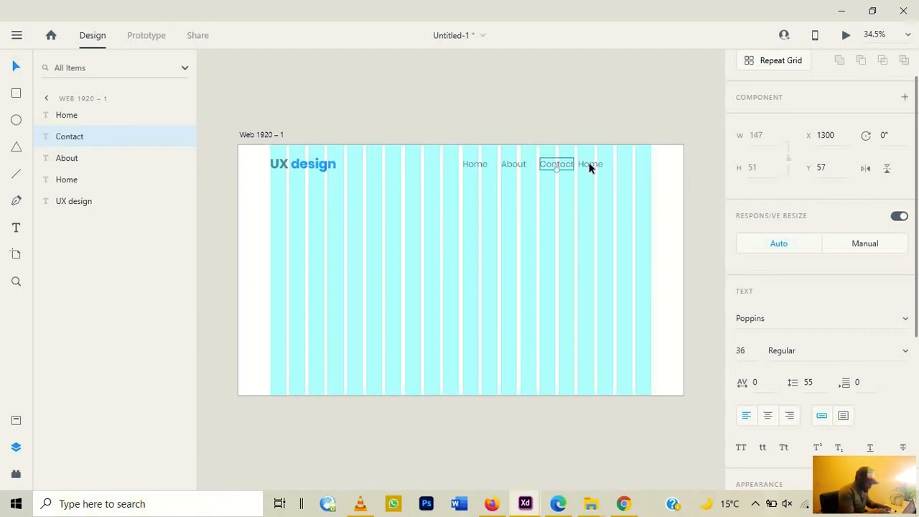
Replace the text of the last navigation link, at X 1466, with "Faq" and finish editing it
left_click(589, 162)
double_click(590, 163)
double_click(591, 164)
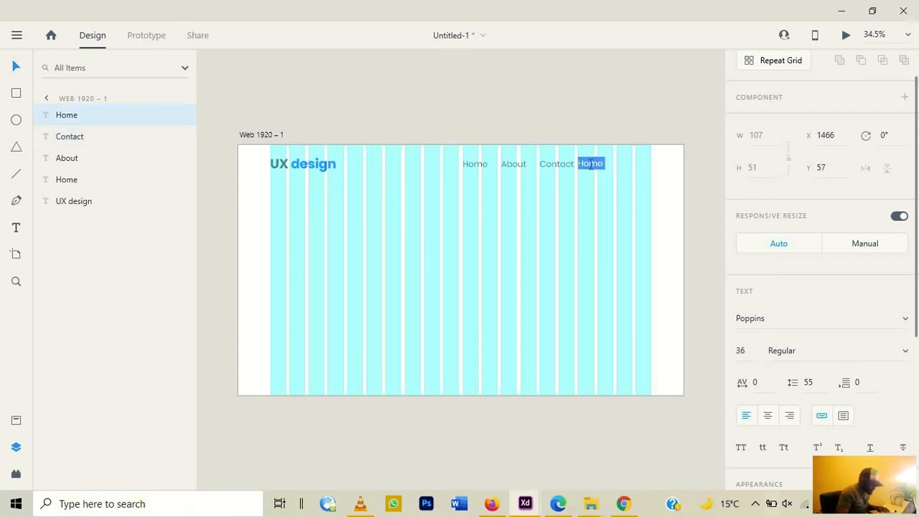
type("Faq")
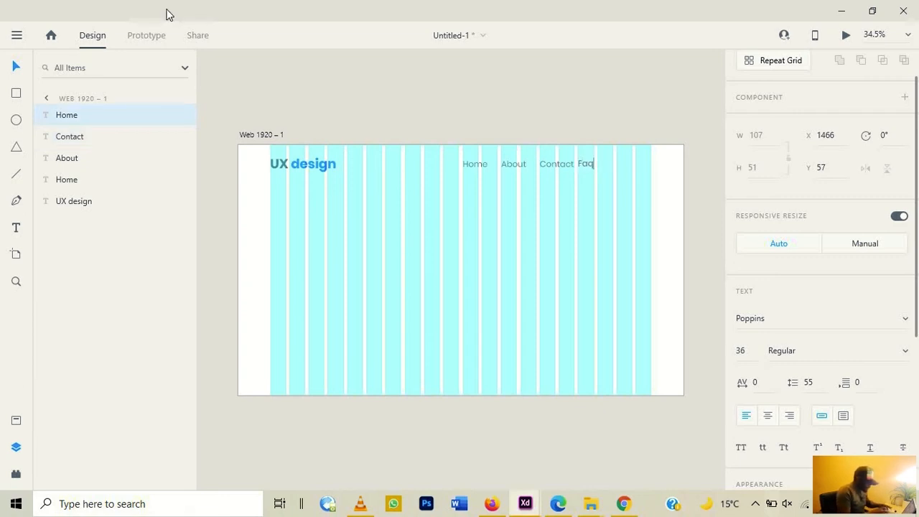
key("Escape")
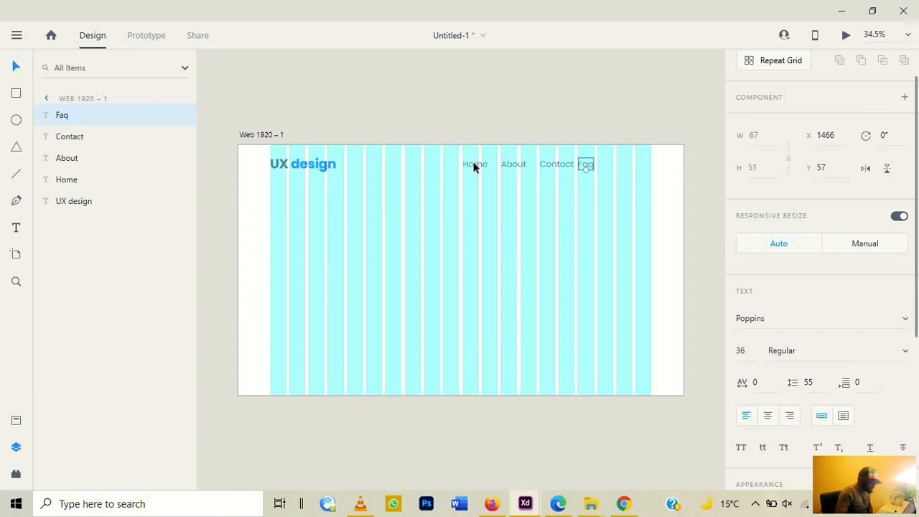
Move the Home, About, Contact and Faq links together to X 1217, keeping Y 57, so they end at the last grid column
left_click(474, 166)
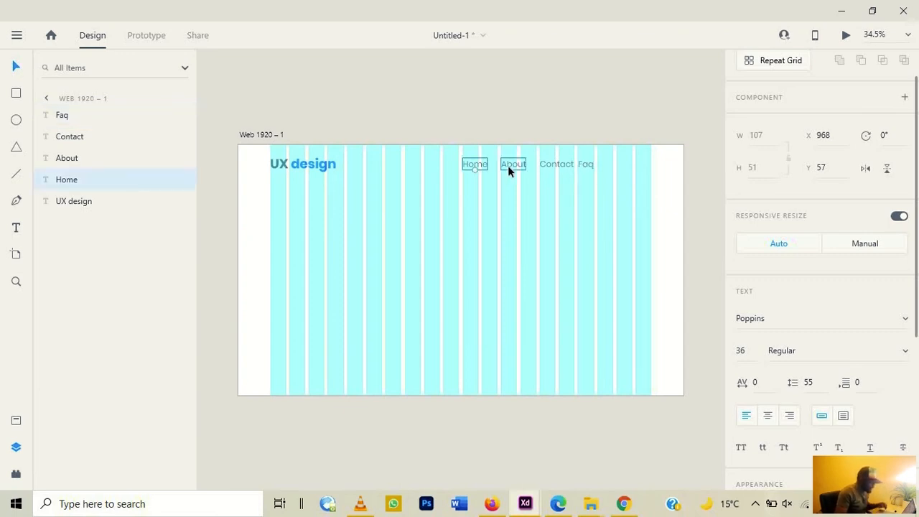
left_click(508, 165, "shift")
left_click(564, 165, "shift")
left_click(585, 164, "shift")
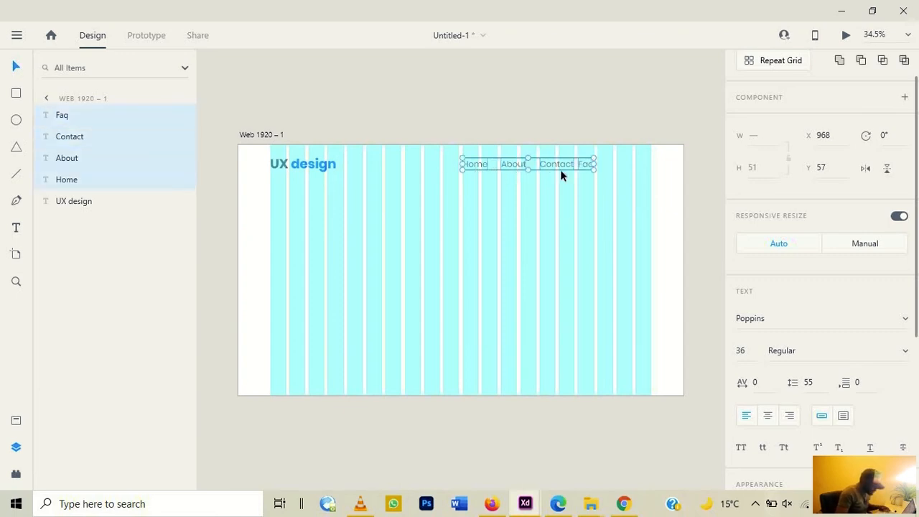
left_click_drag(481, 164, 538, 167)
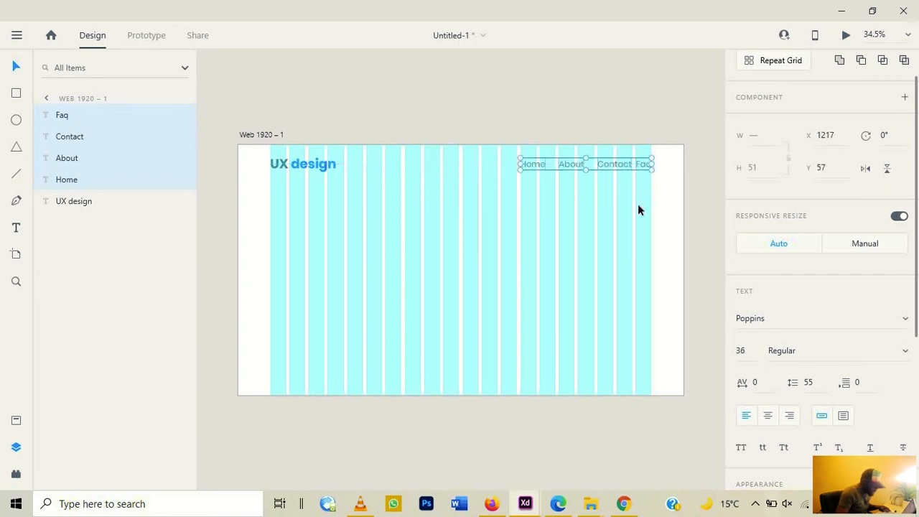
left_click(531, 111)
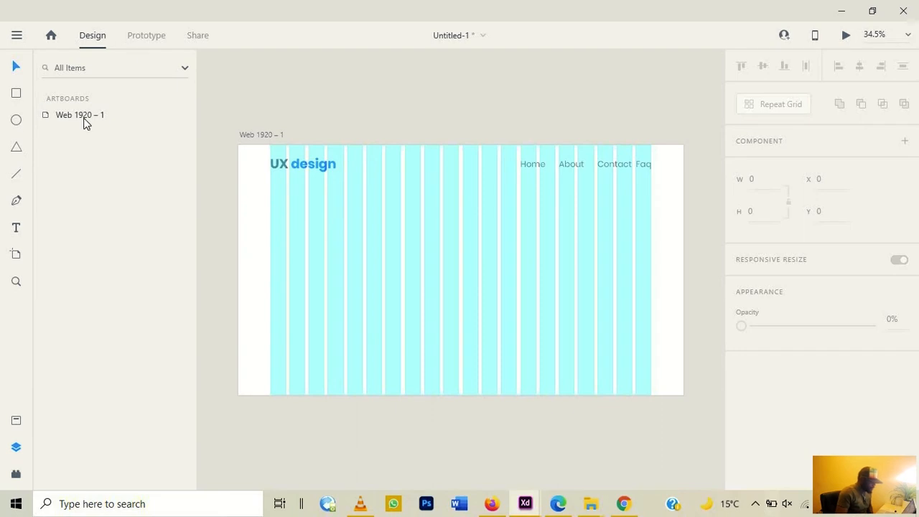
Hide the layout grid on the Web 1920 – 1 artboard
left_click(262, 135)
scroll(826, 309, "down", 4)
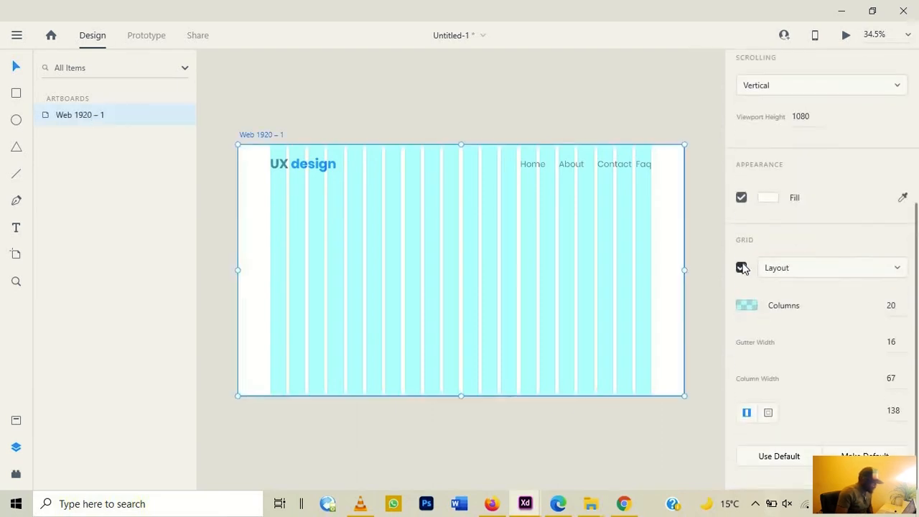
left_click(742, 268)
left_click(563, 86)
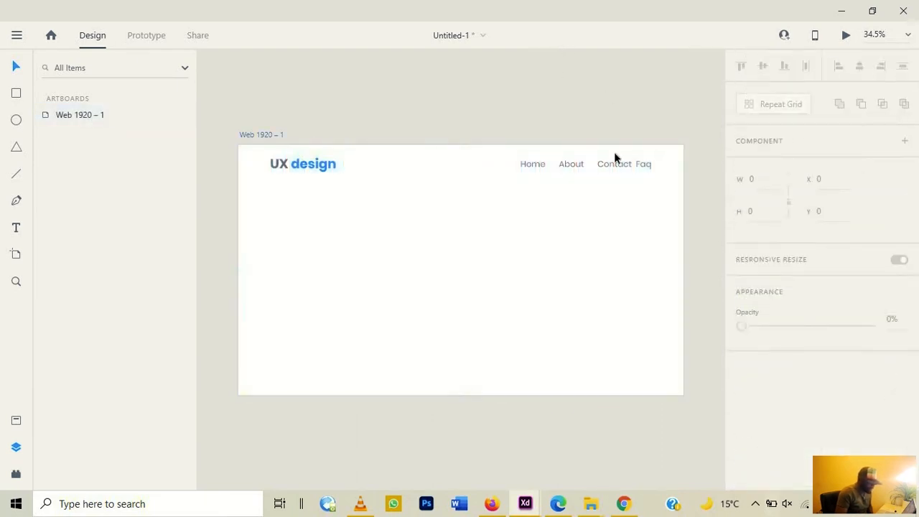
left_click(582, 219)
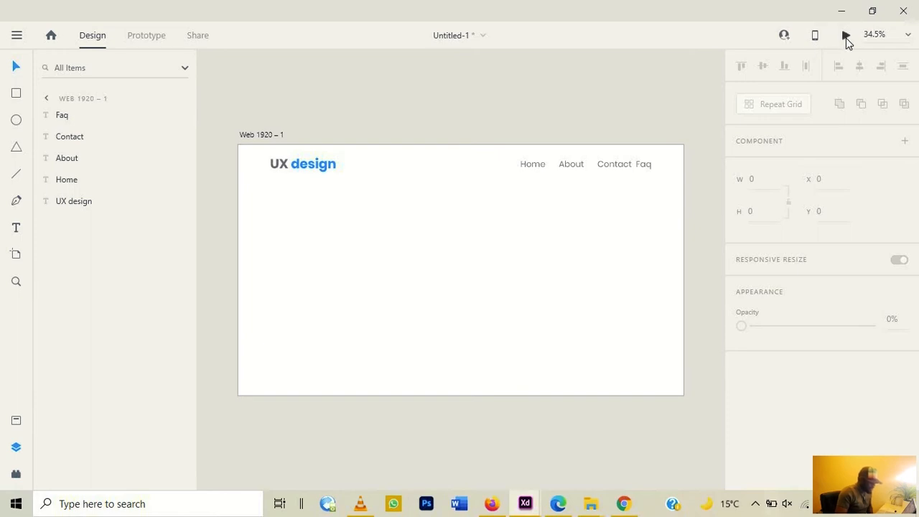
Preview the page in a maximized window to check the header, and close the preview
left_click(847, 36)
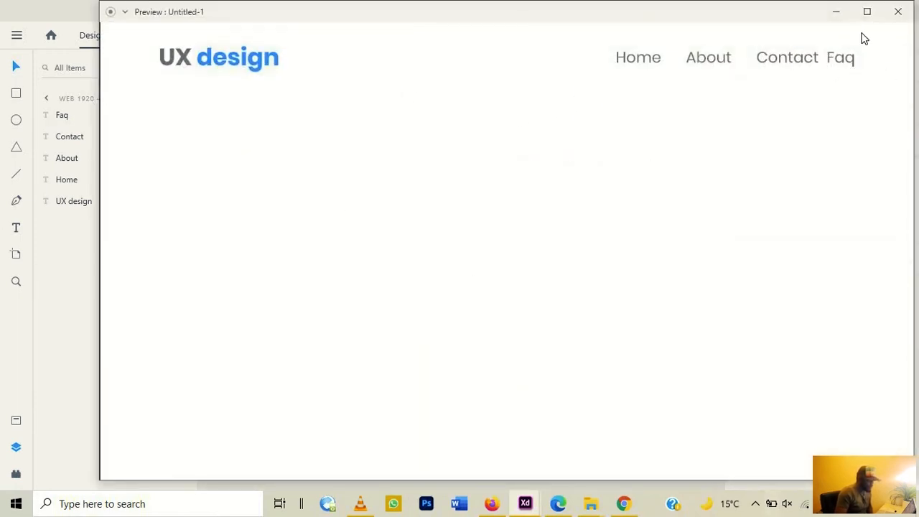
left_click(867, 11)
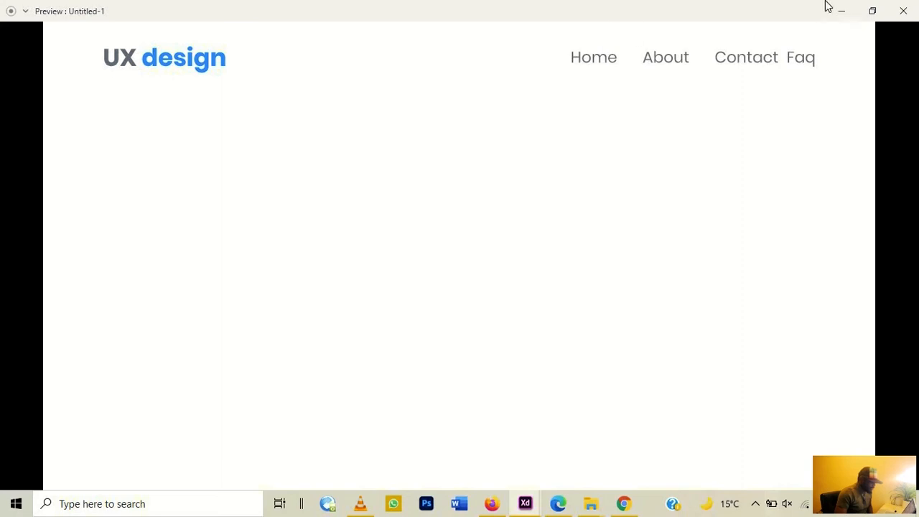
left_click(903, 15)
Reduce the font size of the "Home" link to 25
left_click(533, 166)
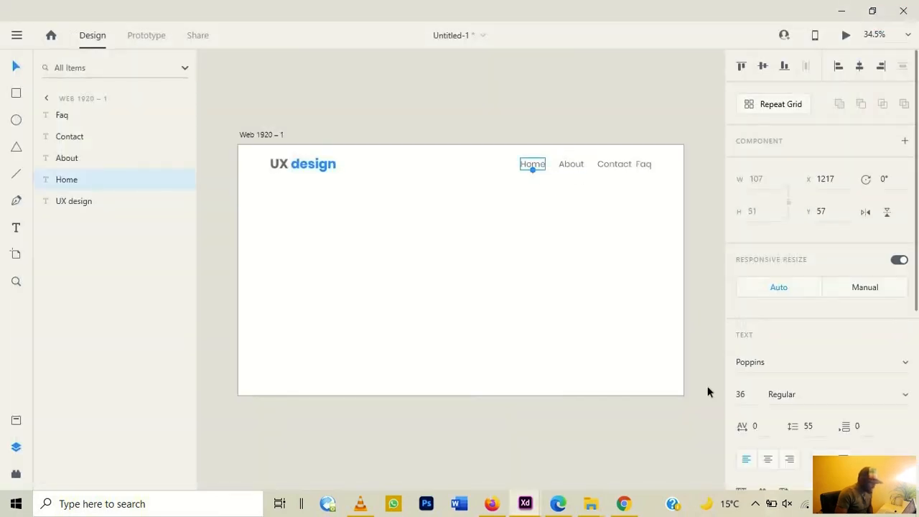
left_click(739, 394)
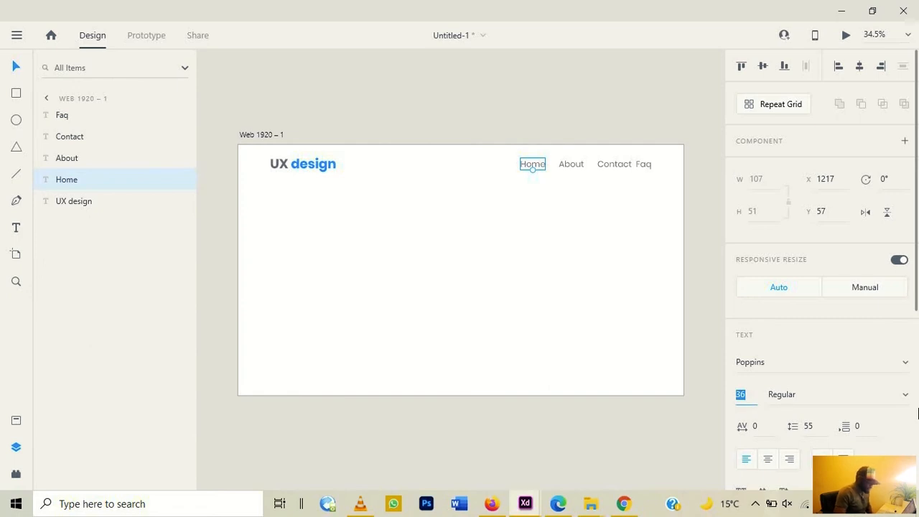
key("Down")
key("Down")
key("Down")
key("Down")
key("Down")
key("Down")
key("Down")
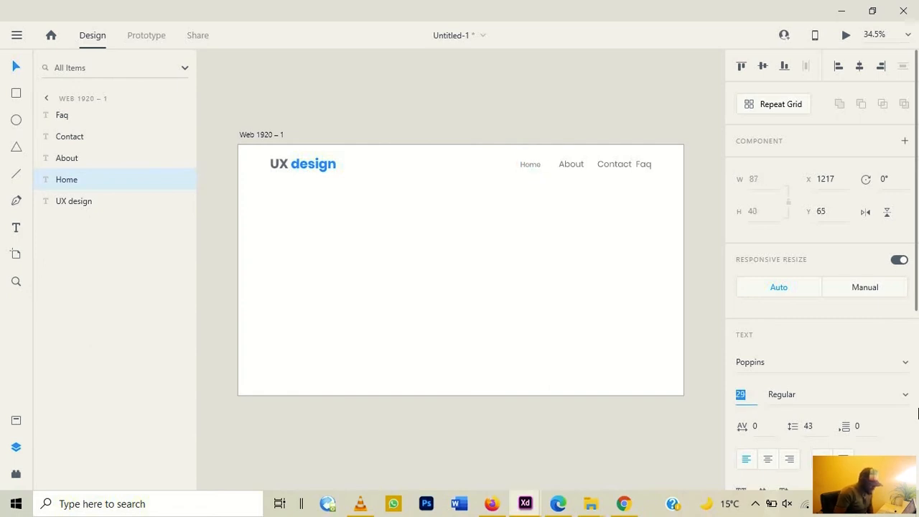
key("Down")
key("Down")
key("Down")
key("Down")
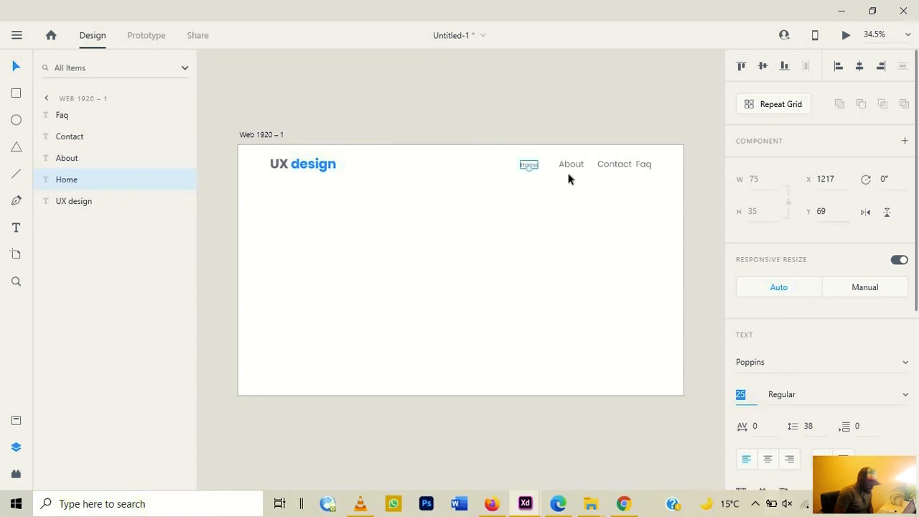
Set the font size of the "About", "Contact" and "Faq" links to 25, one after another
left_click(571, 168)
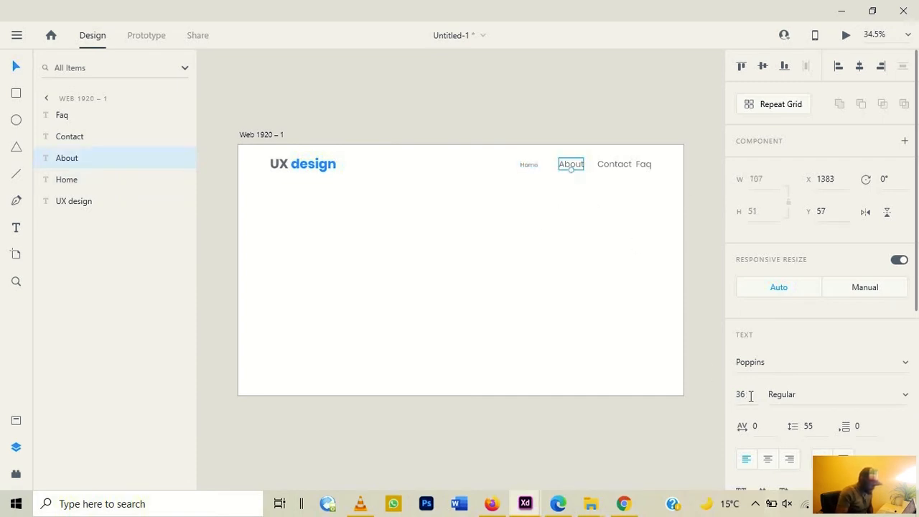
left_click_drag(751, 396, 678, 397)
left_click(613, 166)
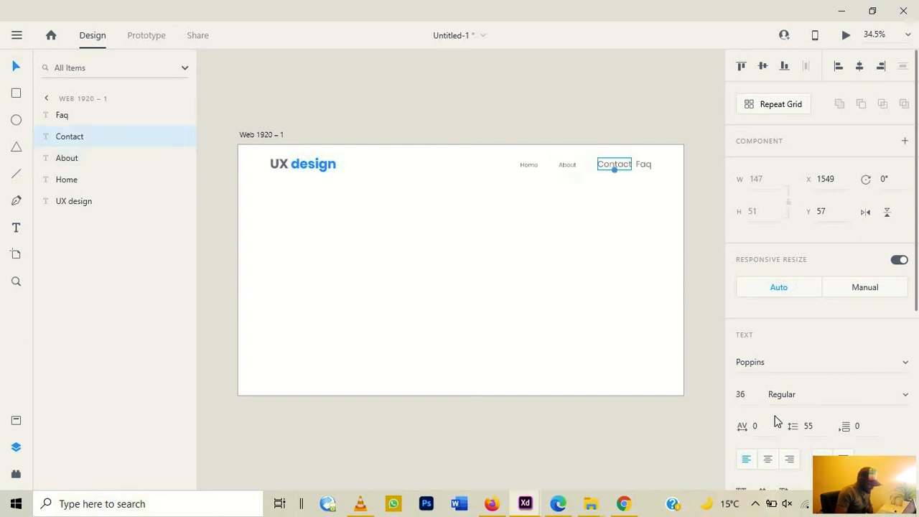
left_click_drag(731, 394, 713, 397)
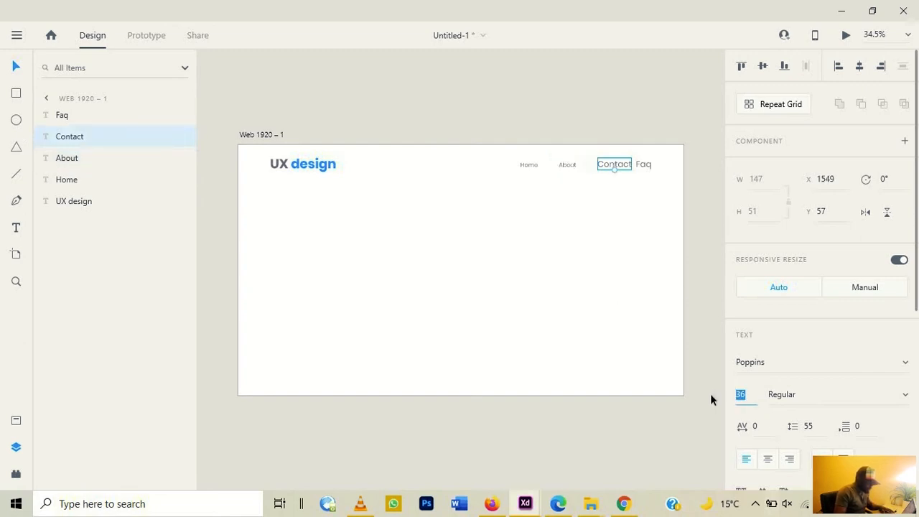
left_click(646, 164)
left_click(648, 165)
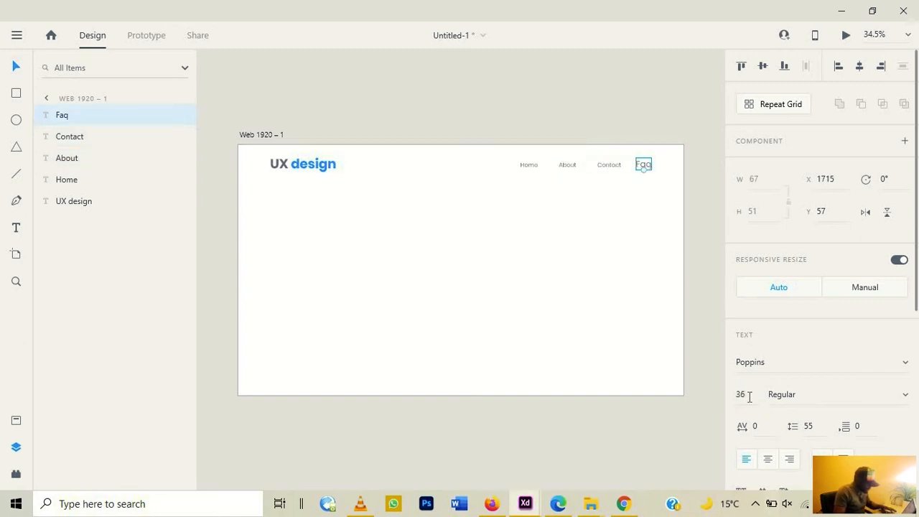
left_click_drag(749, 396, 706, 388)
type("25")
key("Return")
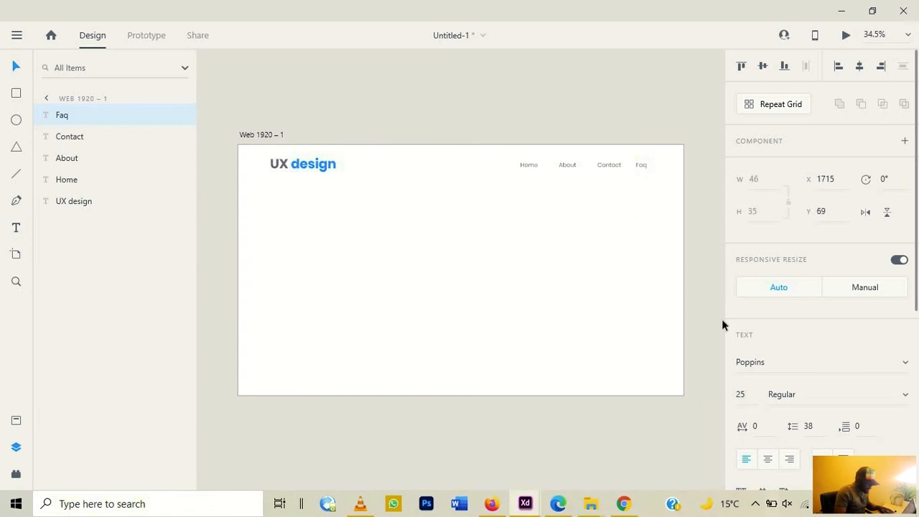
Preview the page in a maximized window to check the resized navigation links
left_click(846, 36)
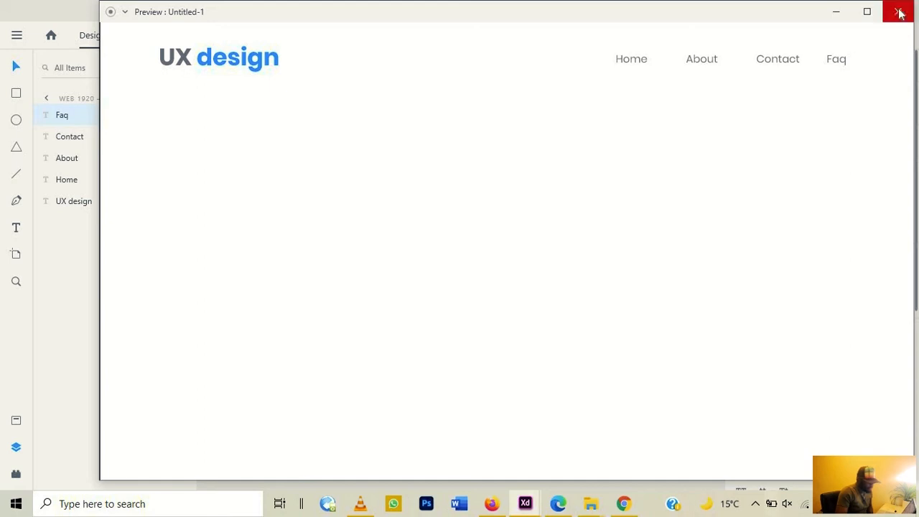
left_click(869, 13)
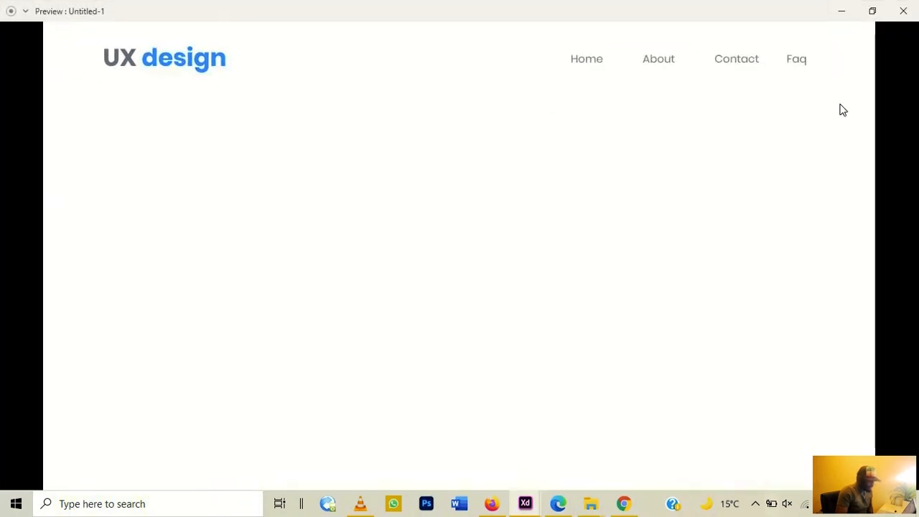
Close the preview and add a two-line heading reading "Learn UX Design" and "For Free" below the header
left_click(904, 11)
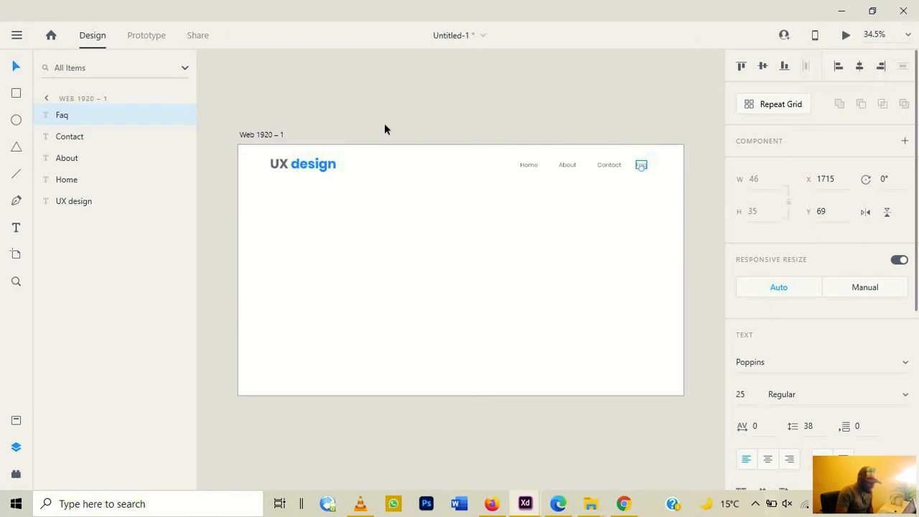
left_click(538, 116)
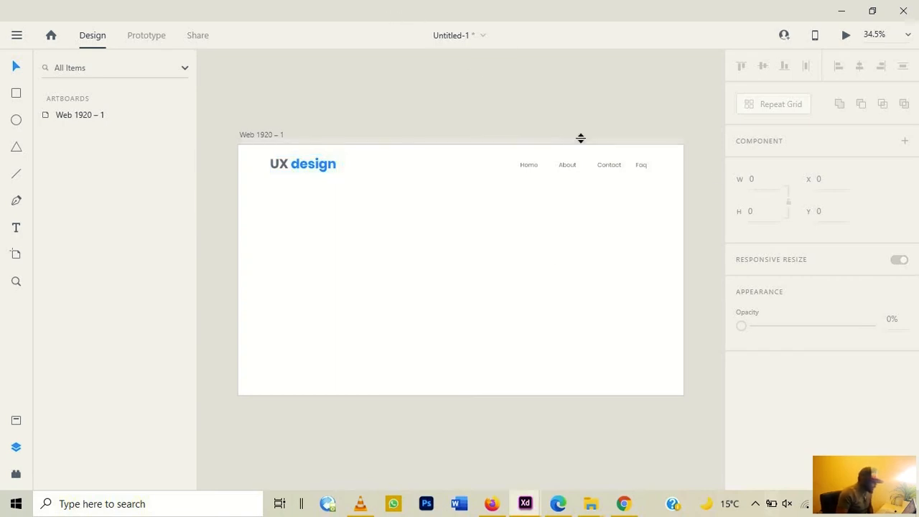
left_click(16, 230)
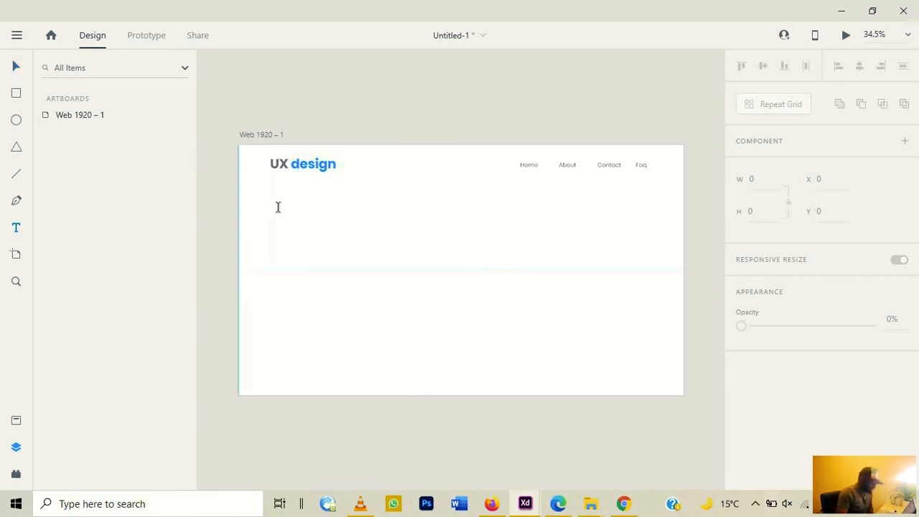
left_click(335, 232)
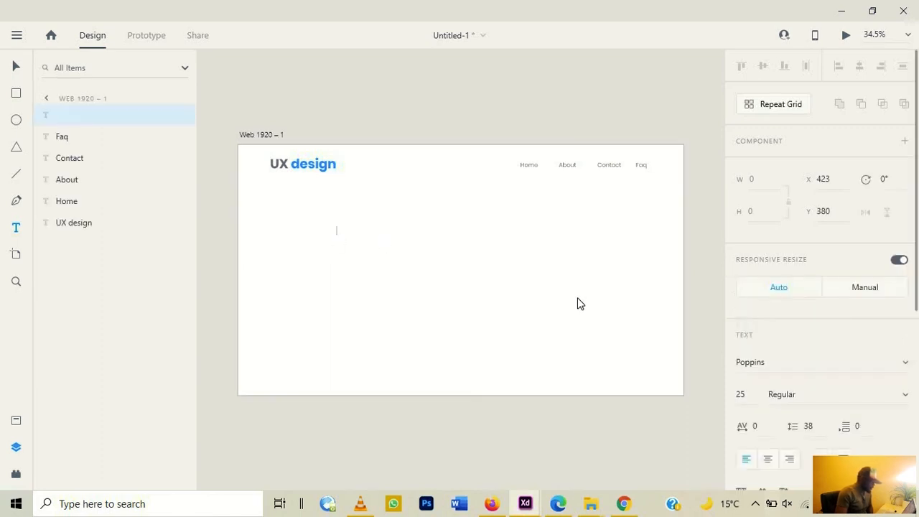
type("Lor")
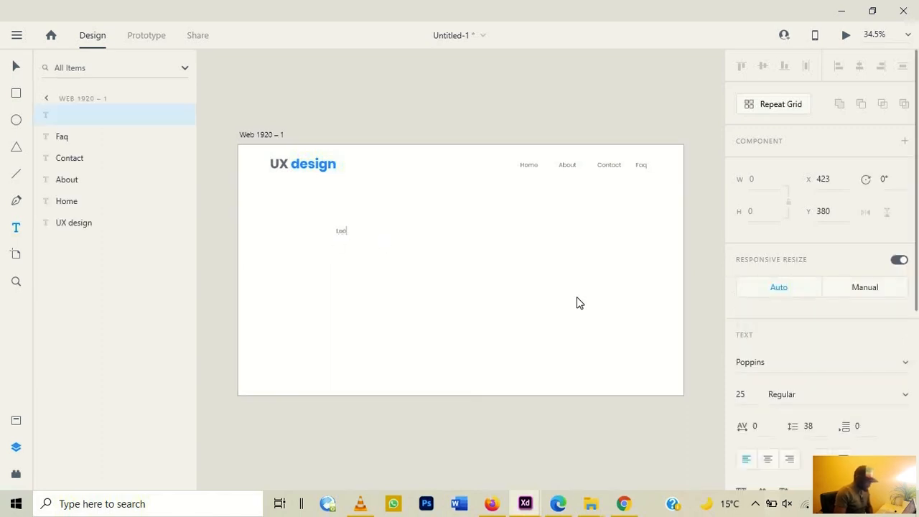
type("em")
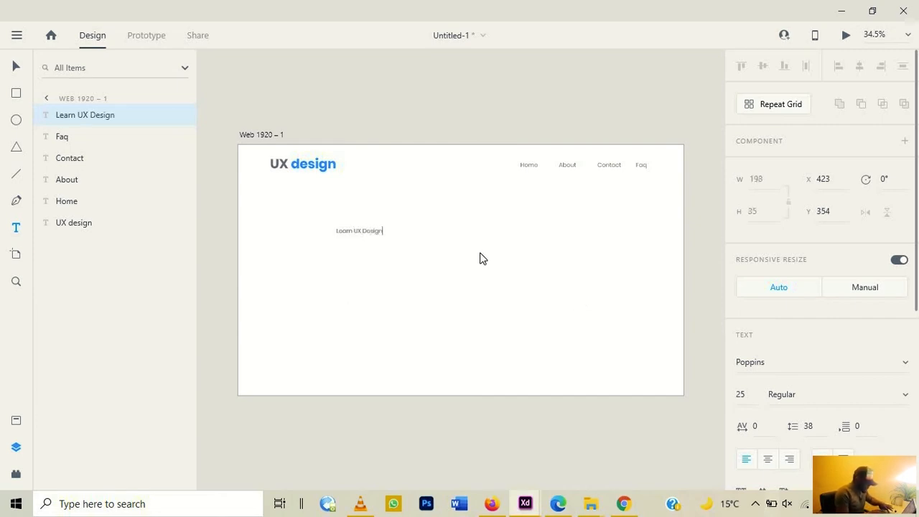
key("Return")
type("For Free")
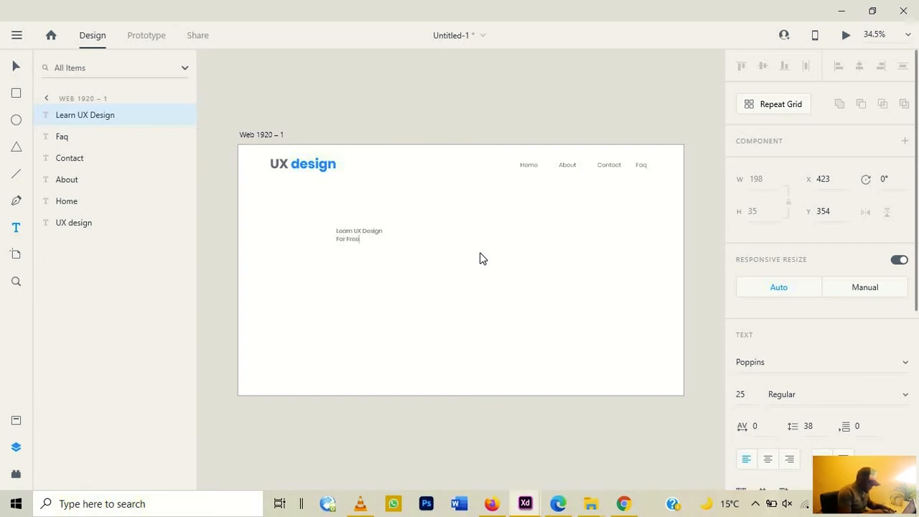
key("ctrl+a")
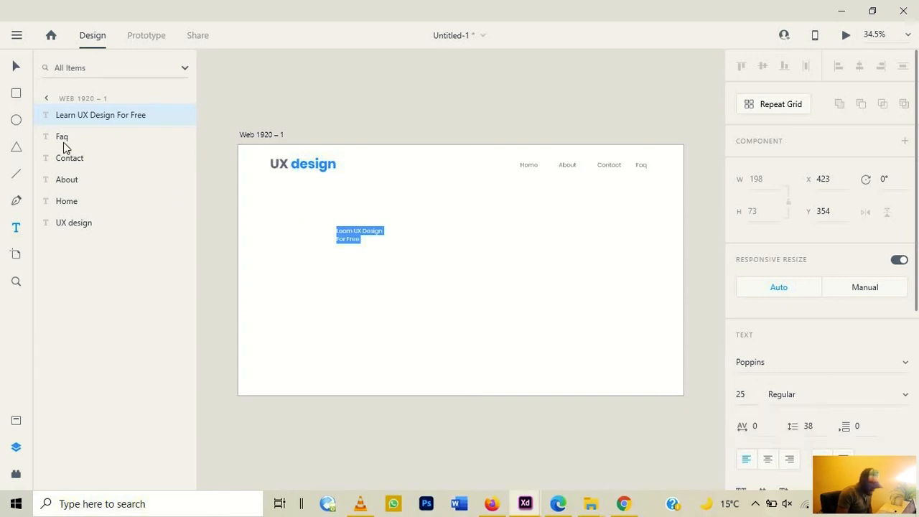
Enlarge the "Learn UX Design For Free" heading to font size 124 and position it at X 156, Y 313
left_click(16, 66)
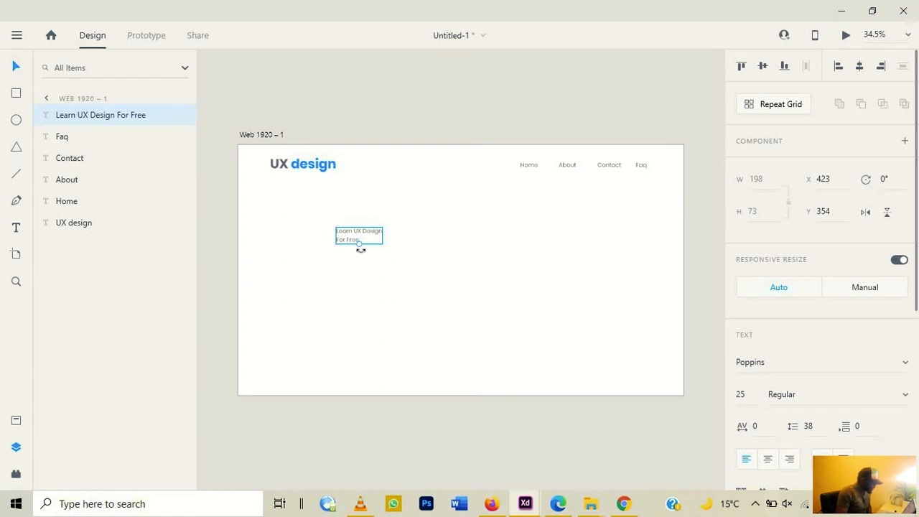
left_click_drag(359, 242, 360, 316)
left_click_drag(304, 253, 334, 247)
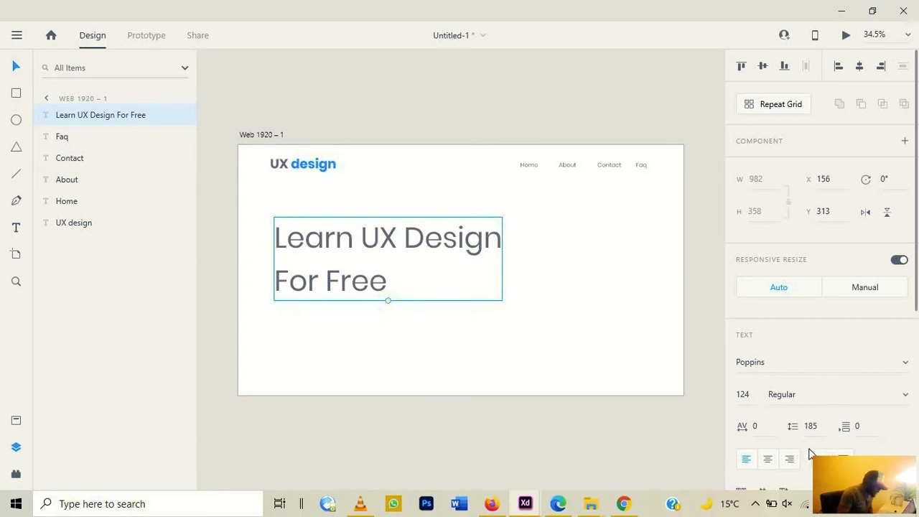
Reduce the heading's line spacing to 130 and set its font weight to Bold
scroll(806, 426, "down", 2)
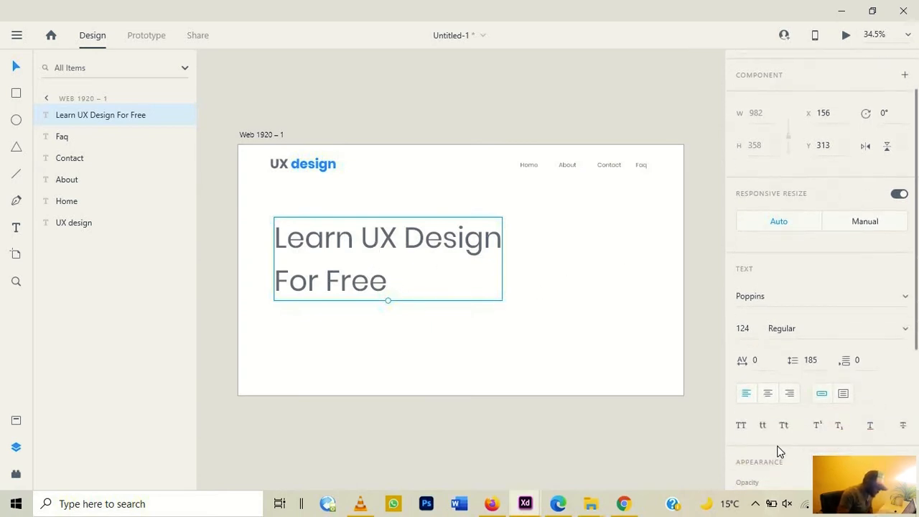
left_click(807, 360)
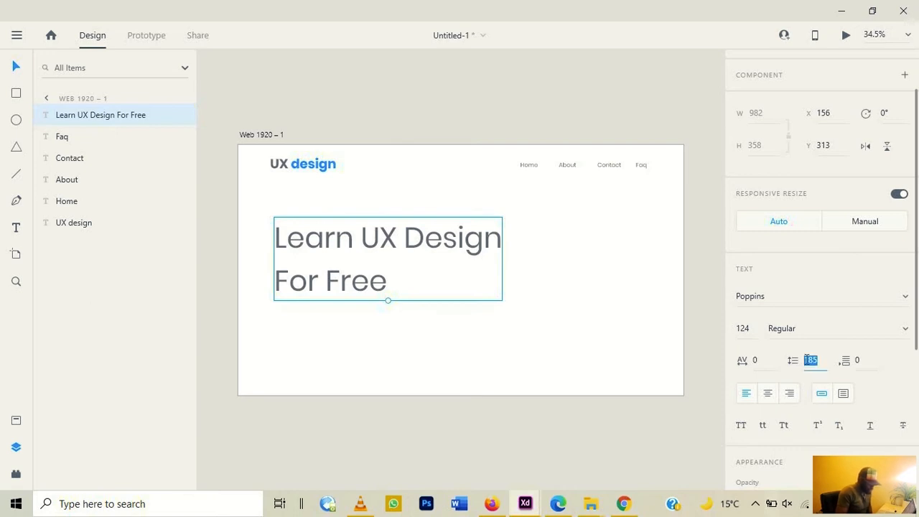
key("Down")
key("Down")
key("Down")
key("Down")
key("Down")
key("Down")
key("Down")
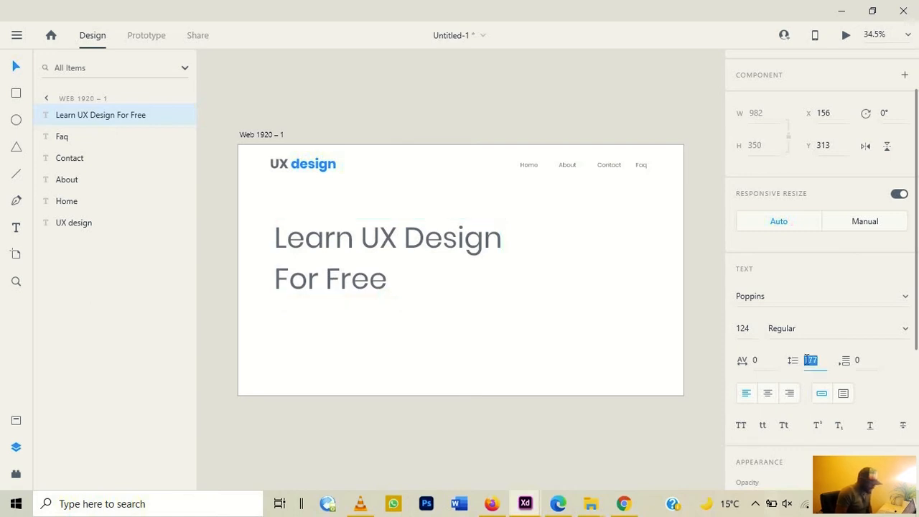
key("Down")
key("Down")
key("Down")
key("Down")
key("Down")
key("Down")
key("Down")
key("Down")
key("Down")
key("Down")
key("Down")
key("Down")
key("Down")
key("Down")
key("Down")
key("Down")
key("Down")
key("Down")
key("Down")
key("Down")
key("Down")
key("Down")
key("Down")
key("Down")
key("Down")
key("Down")
key("Down")
key("Down")
key("Down")
key("Down")
key("Down")
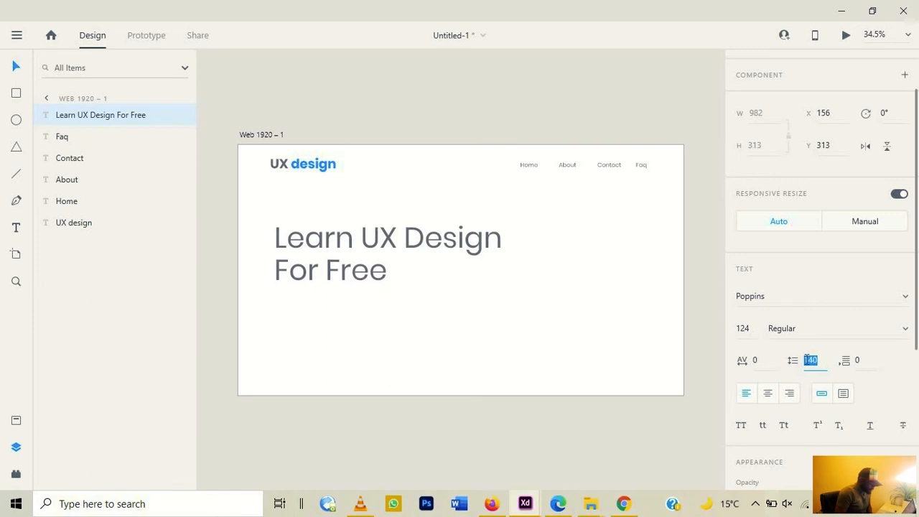
key("Down")
key("Down")
key("Down")
key("Down")
key("Down")
key("Down")
key("Down")
key("Down")
key("Down")
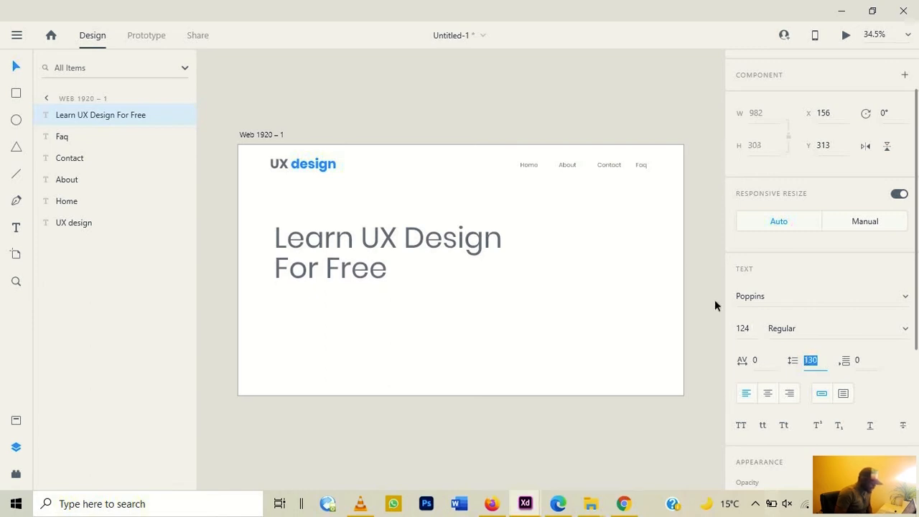
left_click(910, 329)
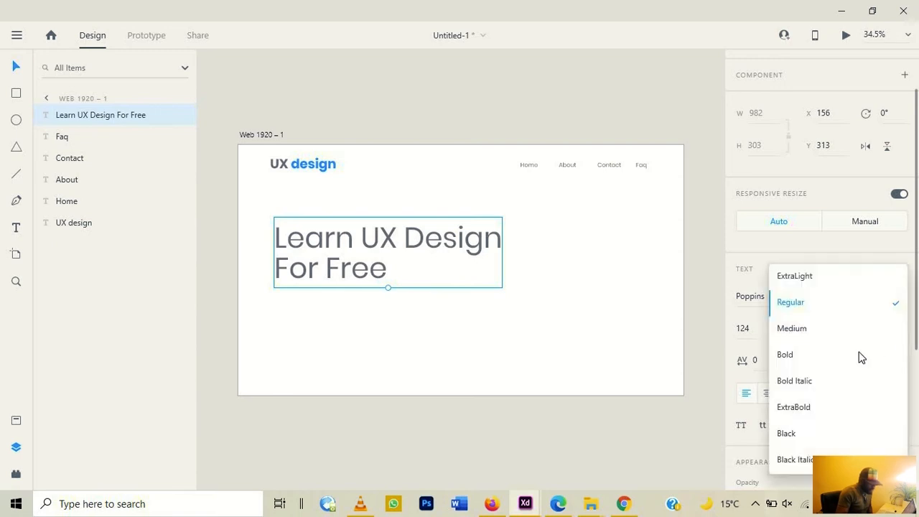
left_click(805, 359)
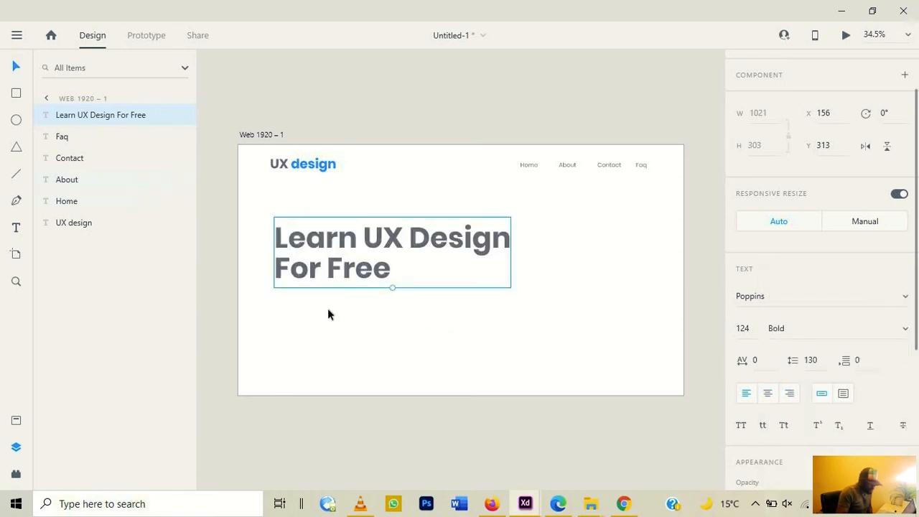
Try a font size of 118 on the heading and return it to 124
left_click(752, 331)
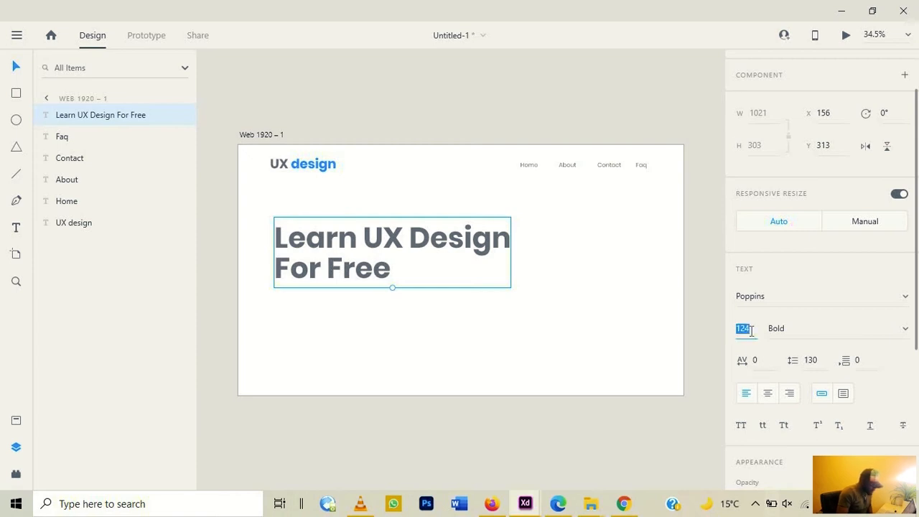
key("Down")
key("Down")
key("Down")
key("Down")
key("Down")
key("Down")
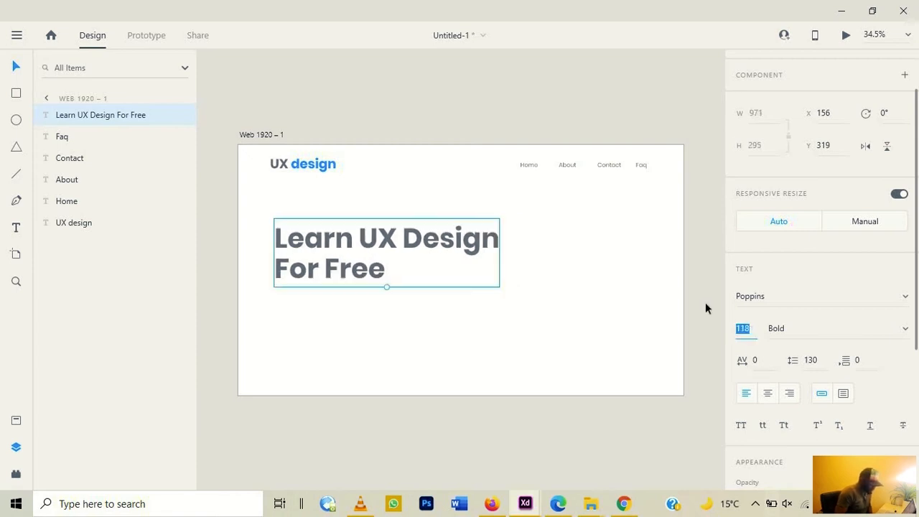
key("Up")
key("Up")
key("Up")
key("Up")
key("Up")
key("Up")
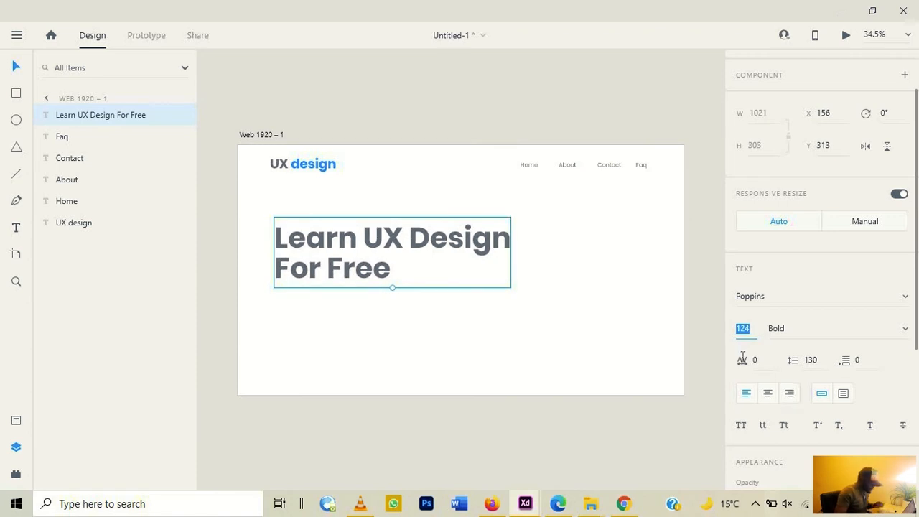
Tighten the heading's character spacing to -69
key("Tab")
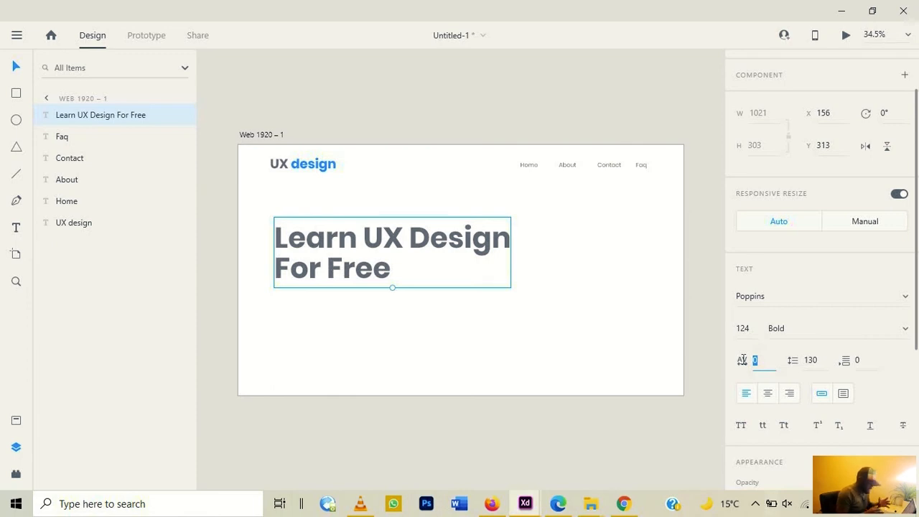
key("Down")
key("Down")
key("Down")
key("Down")
key("Down")
key("Down")
key("Down")
key("Down")
key("Down")
key("Down")
key("Down")
key("Down")
key("Down")
key("Down")
key("Down")
key("Down")
key("Down")
key("Down")
key("Down")
key("Down")
key("Down")
key("Down")
key("Down")
key("Down")
key("Down")
key("Down")
key("Down")
key("Down")
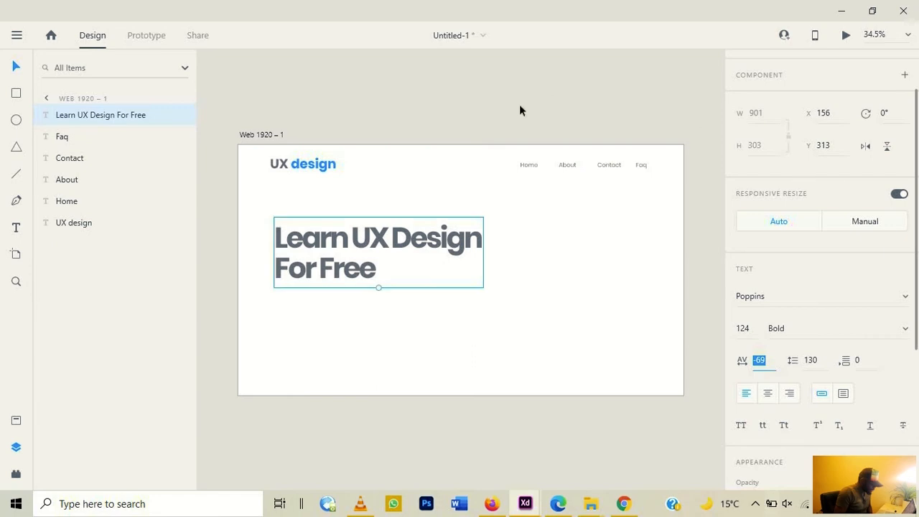
Reduce the heading's line spacing to 110 and move the heading to X 200, Y 432
left_click(814, 359)
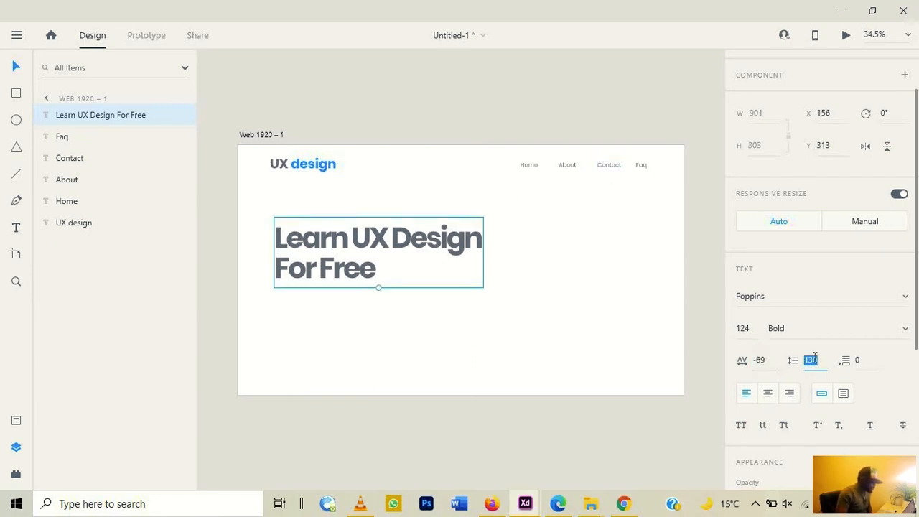
key("Down")
key("Down")
key("Down")
key("Down")
key("Down")
key("Down")
key("Down")
key("Down")
key("Down")
key("Down")
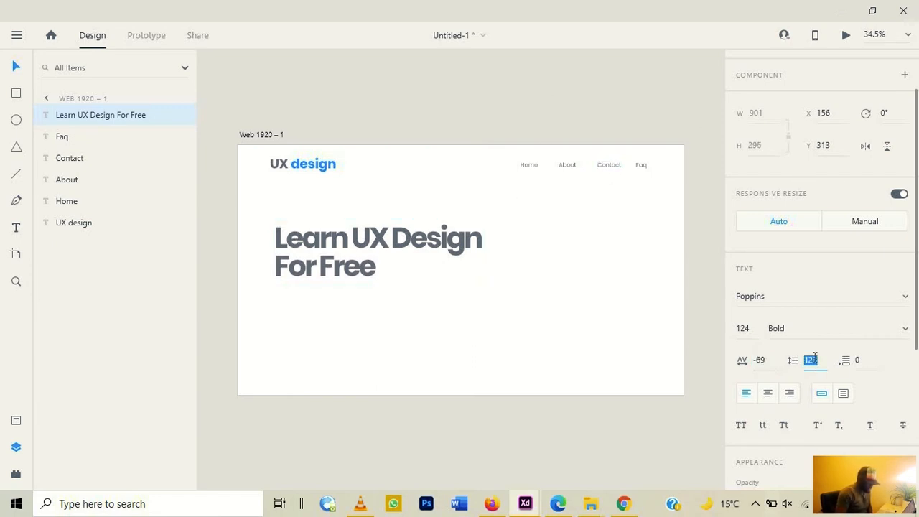
key("Down")
key("Down")
key("Down")
key("Down")
key("Down")
key("Down")
key("Down")
key("Down")
key("Down")
key("Down")
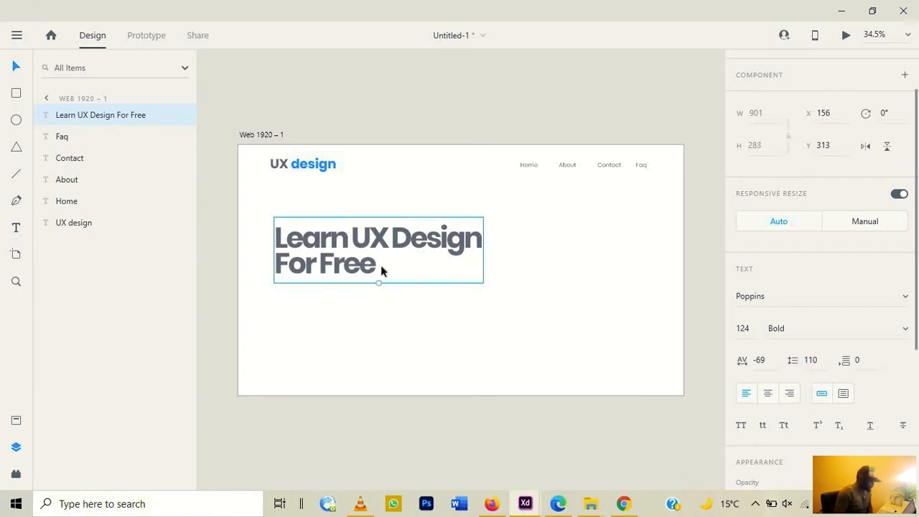
left_click_drag(358, 263, 362, 297)
Start a new text object above the heading, then consult the hero text in the UX Design 2 document and return to the untitled design
left_click(16, 227)
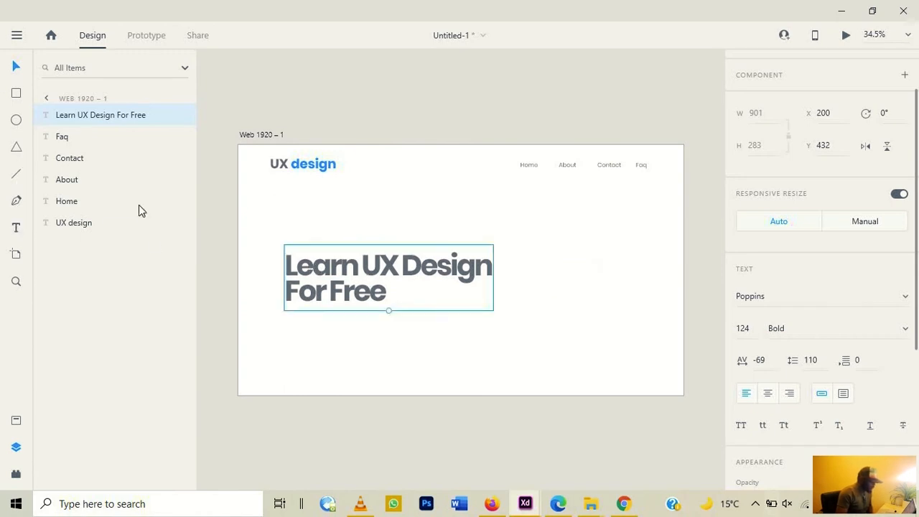
left_click(303, 237)
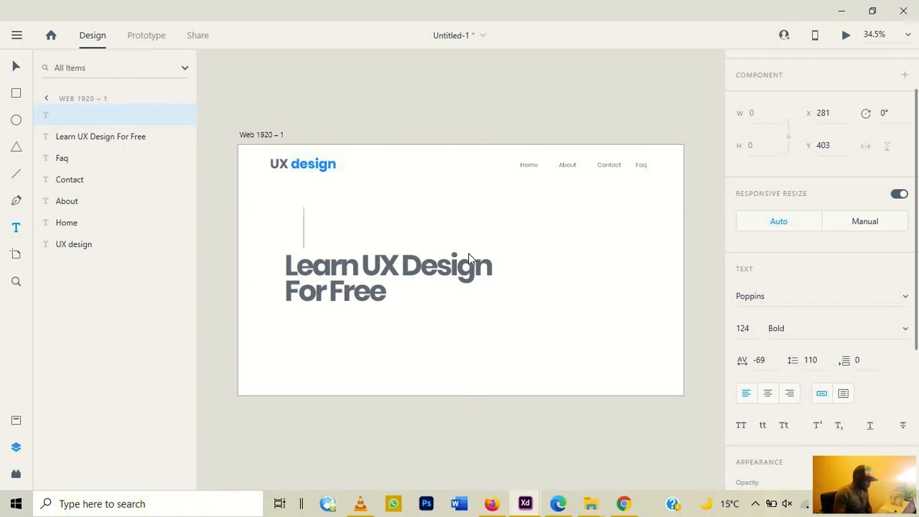
left_click(526, 507)
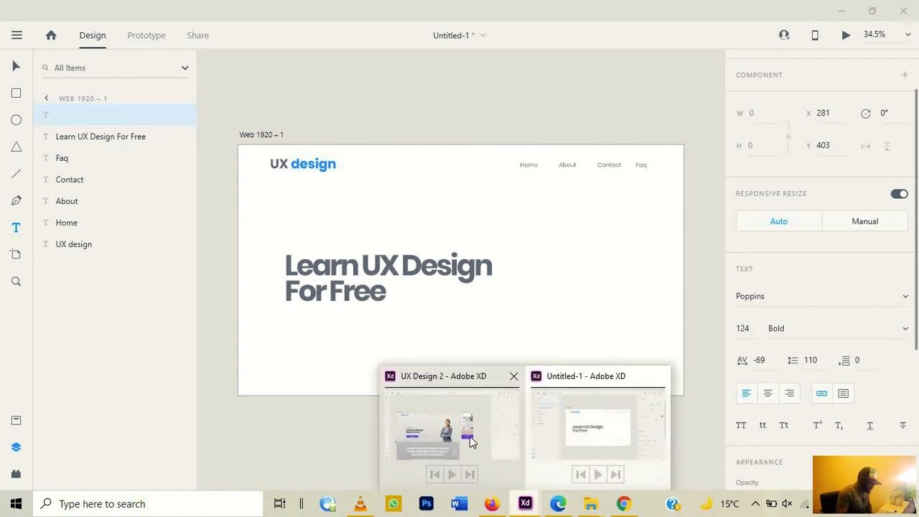
left_click(446, 438)
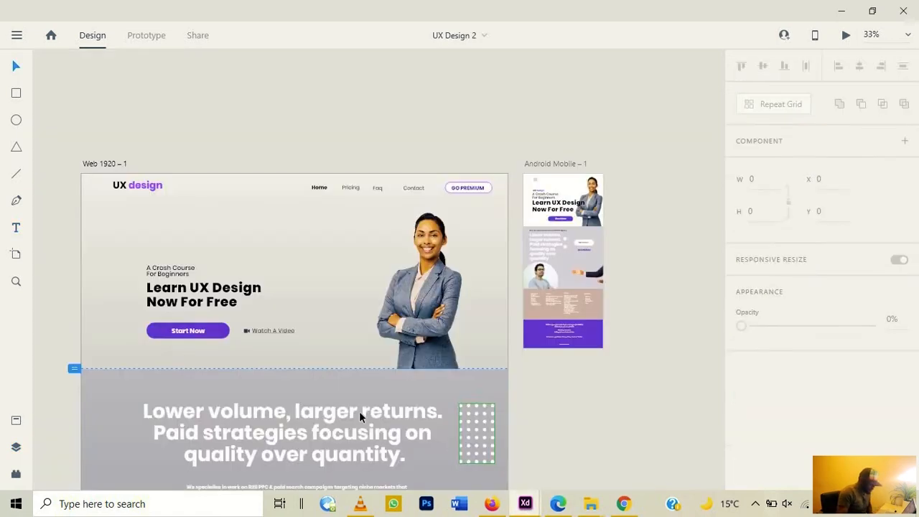
left_click(179, 276)
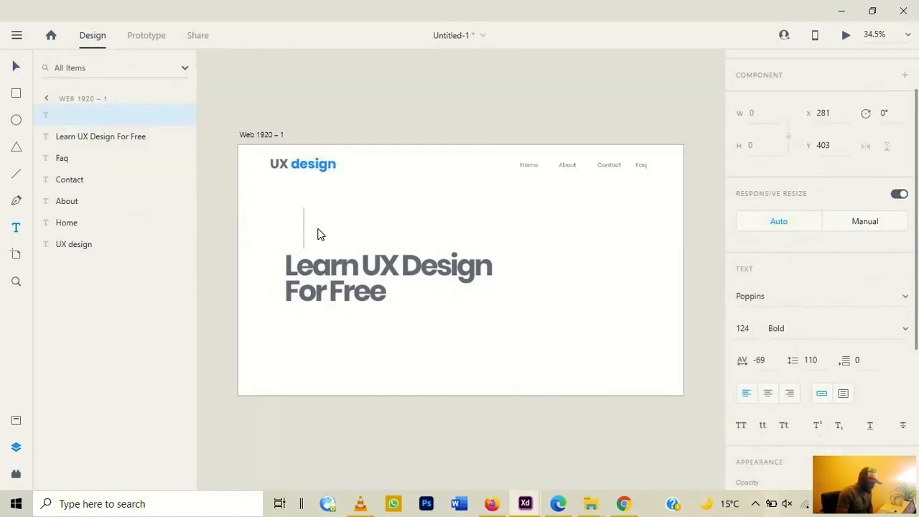
Try to set the font size of the empty text object above the heading to 30
left_click(747, 328)
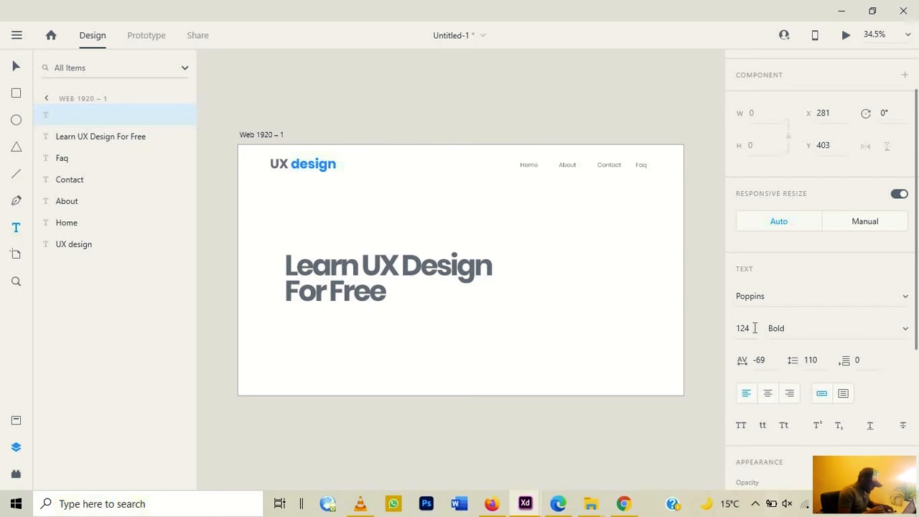
key("ctrl+a")
type("30")
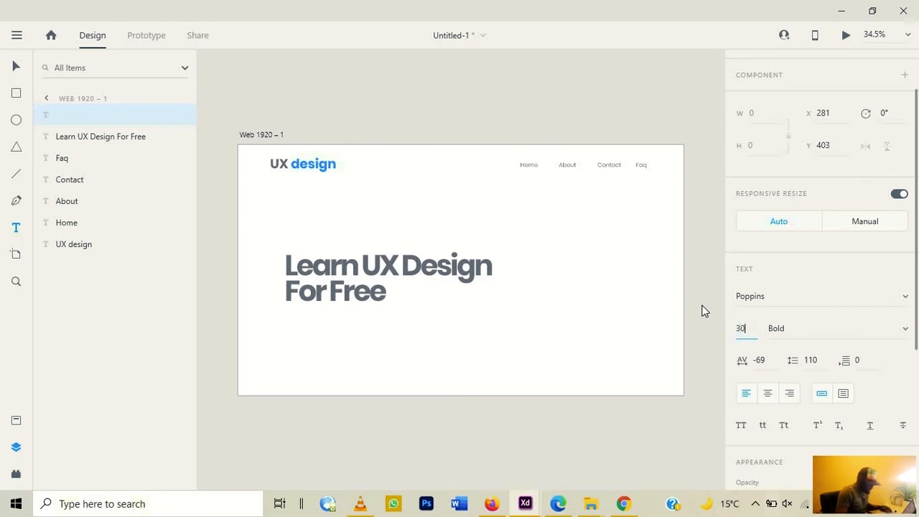
key("Escape")
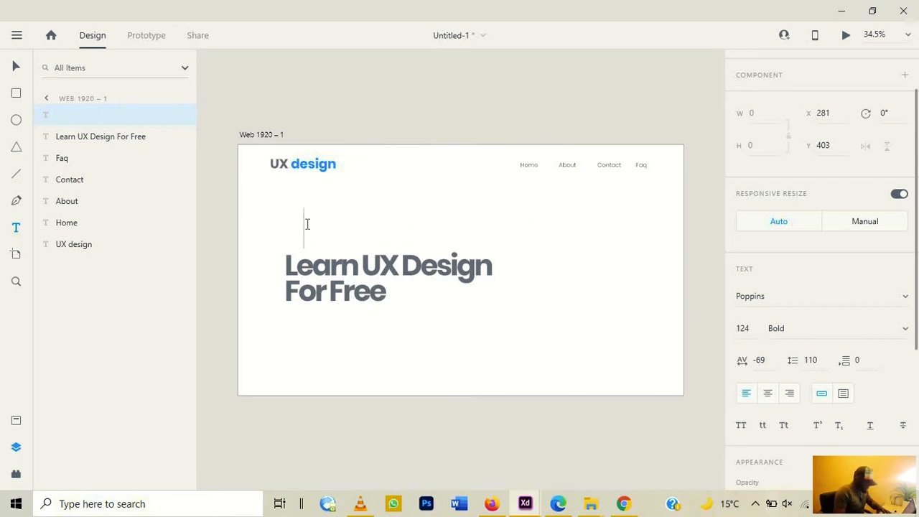
Enter the letter "A" in the empty text object above the heading and format it at size 30 in Regular weight
type("A")
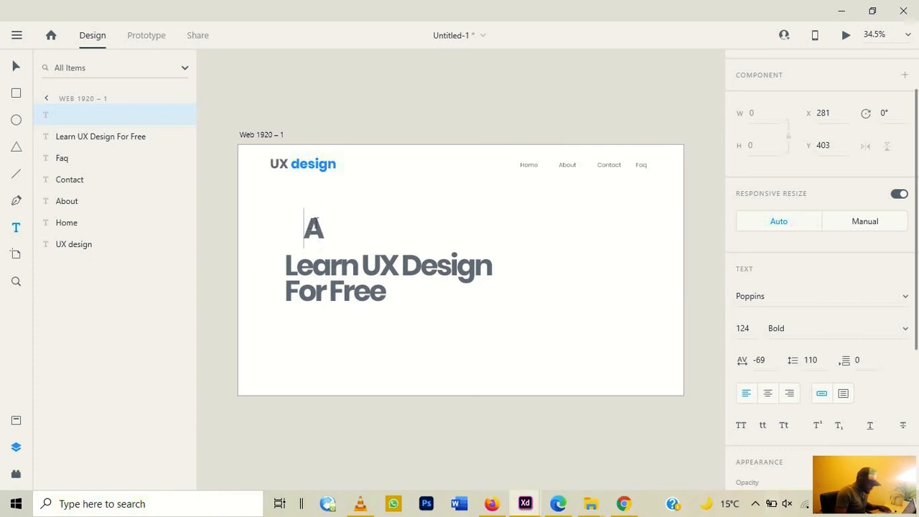
key("ctrl+a")
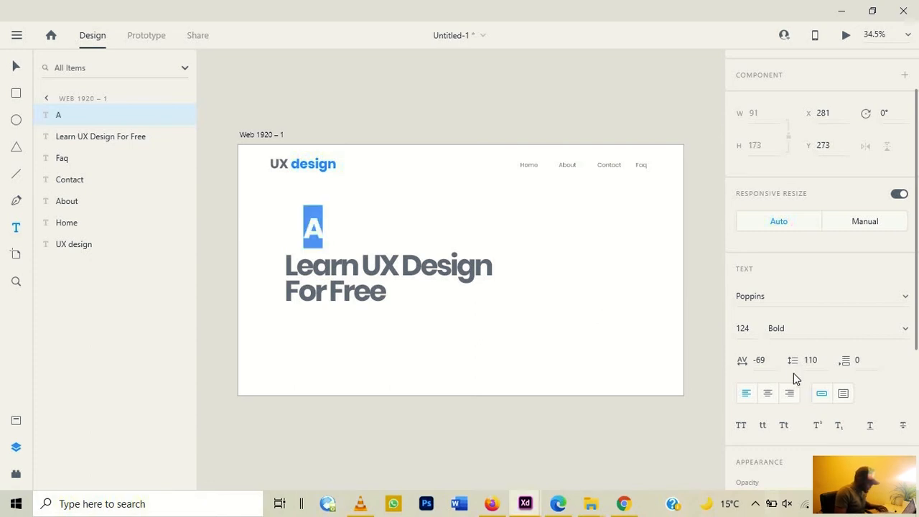
left_click(742, 327)
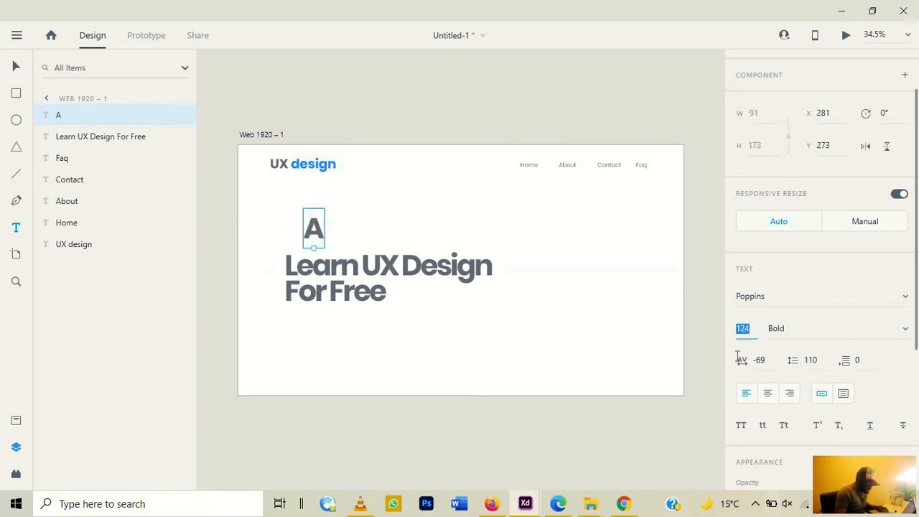
type("2")
type("30")
key("Return")
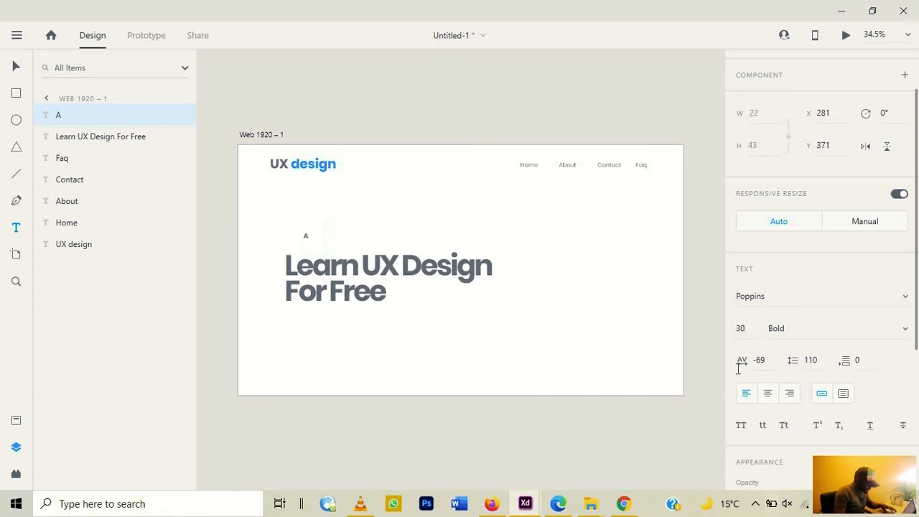
left_click(904, 329)
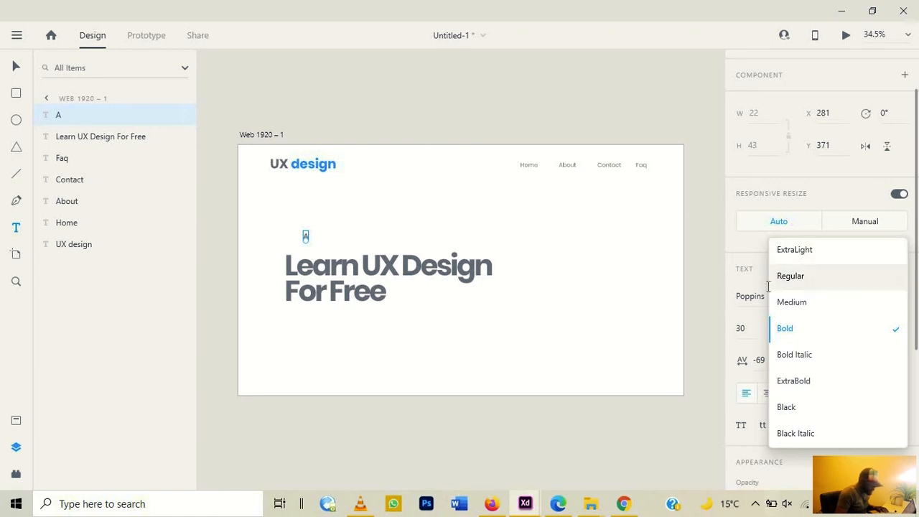
left_click(791, 277)
Extend the text above the heading so that it reads "A Crash course for beginers"
left_click(325, 237)
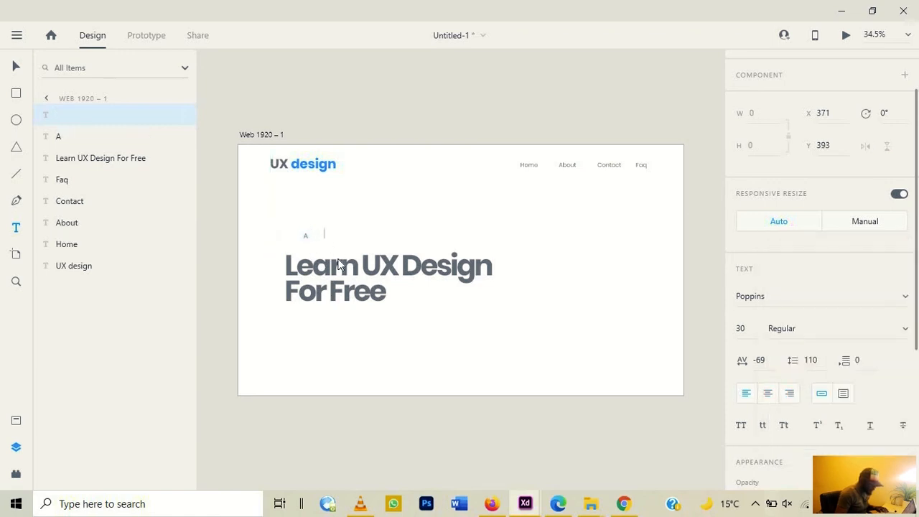
left_click(72, 140)
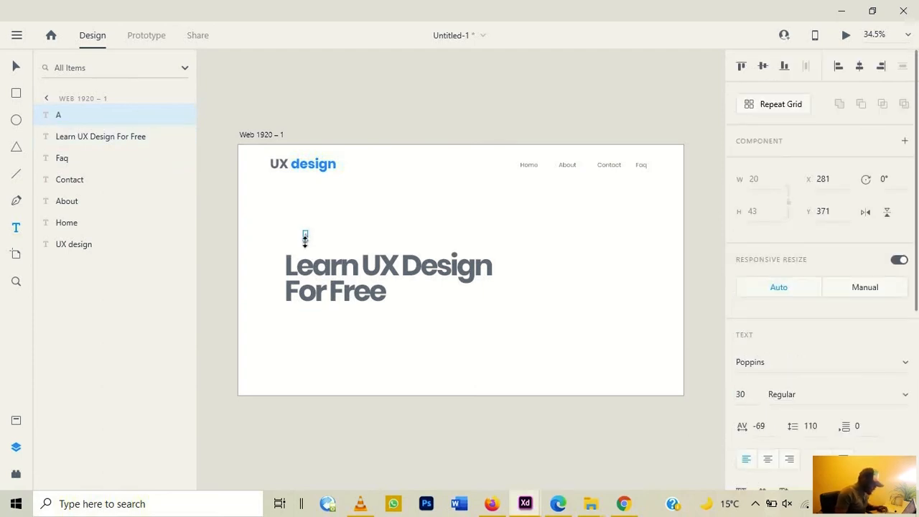
double_click(306, 236)
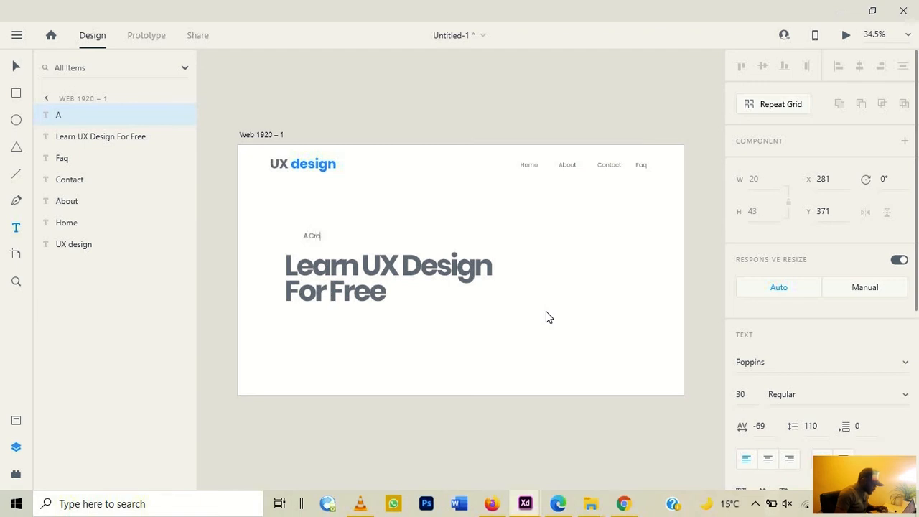
type("Crash")
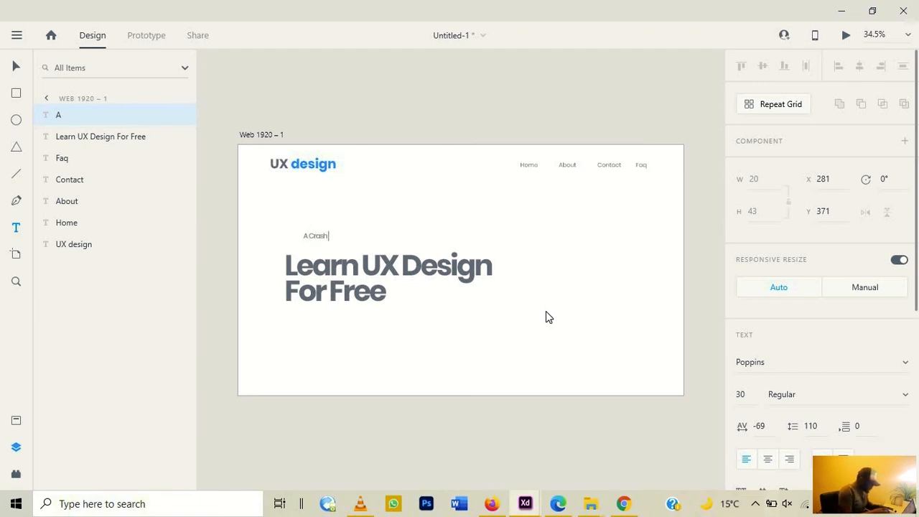
type(" course")
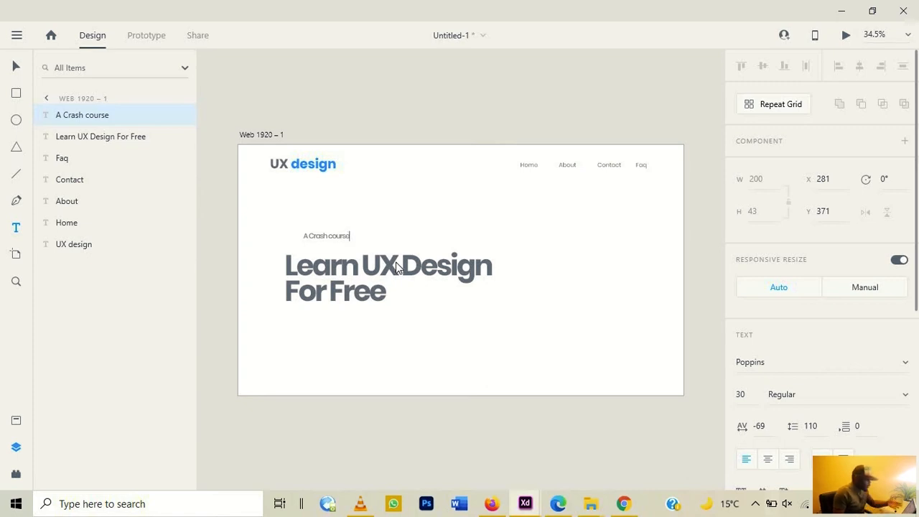
type("or be")
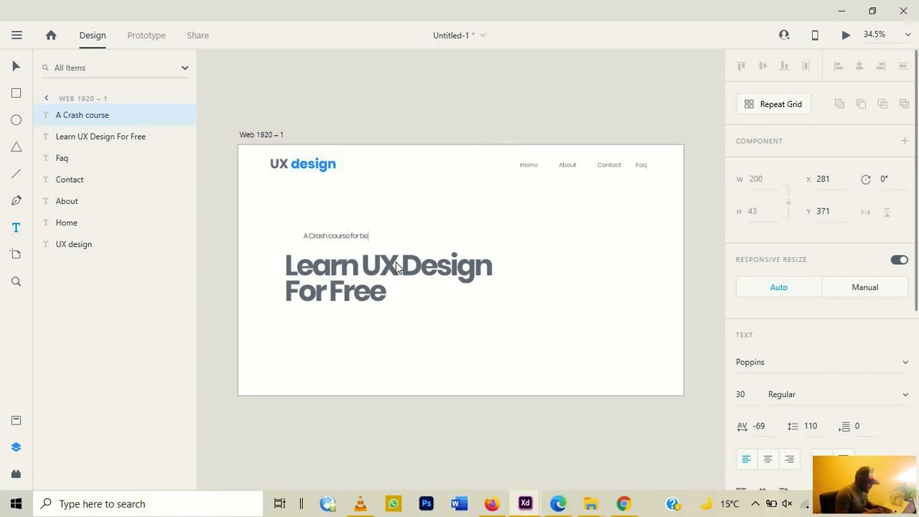
type("g")
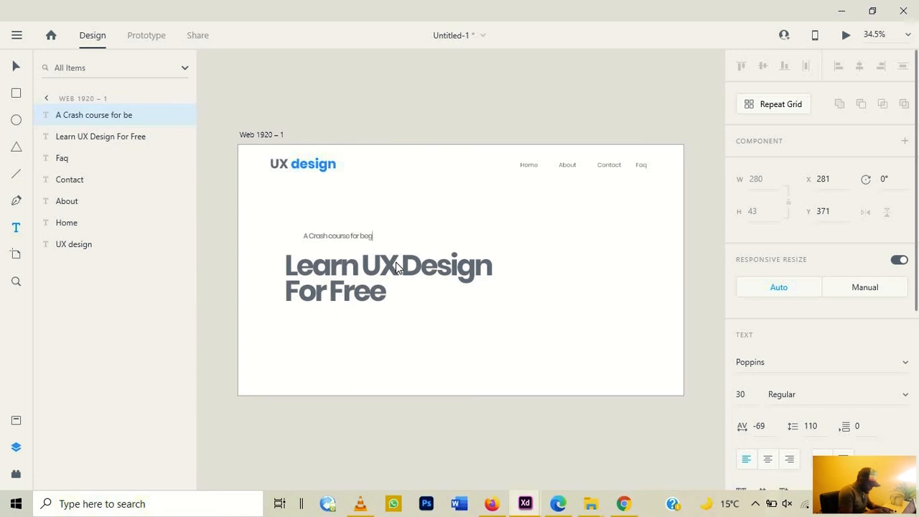
type("inners")
key("Escape")
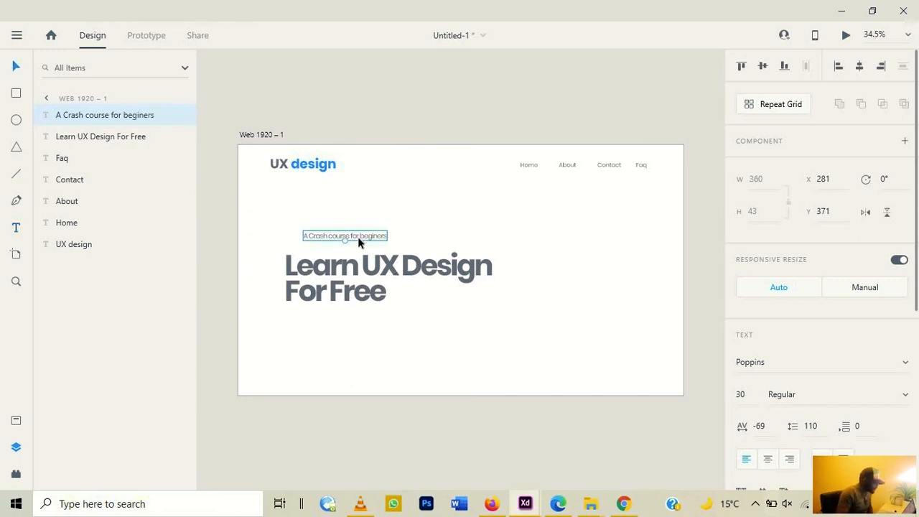
Move the "A Crash course for beginers" text to X 209, Y 424, just above the heading's start, and deselect it
mouse_move(359, 240)
left_mouse_down()
mouse_move(345, 248)
mouse_move(353, 248)
left_mouse_up()
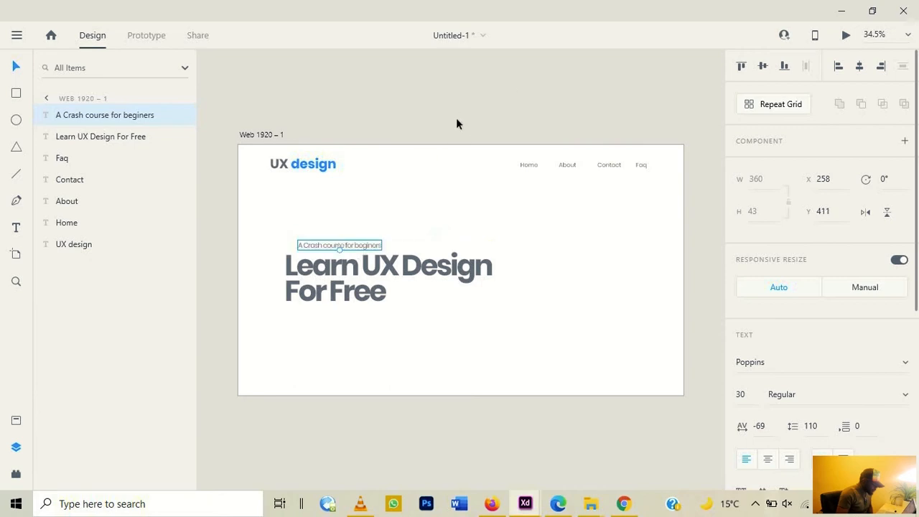
key("Down")
key("Down")
key("Down")
key("Down")
key("Down")
key("Down")
key("Down")
key("Down")
key("Down")
key("Down")
key("Down")
key("Down")
key("Down")
key("Down")
key("Down")
key("Down")
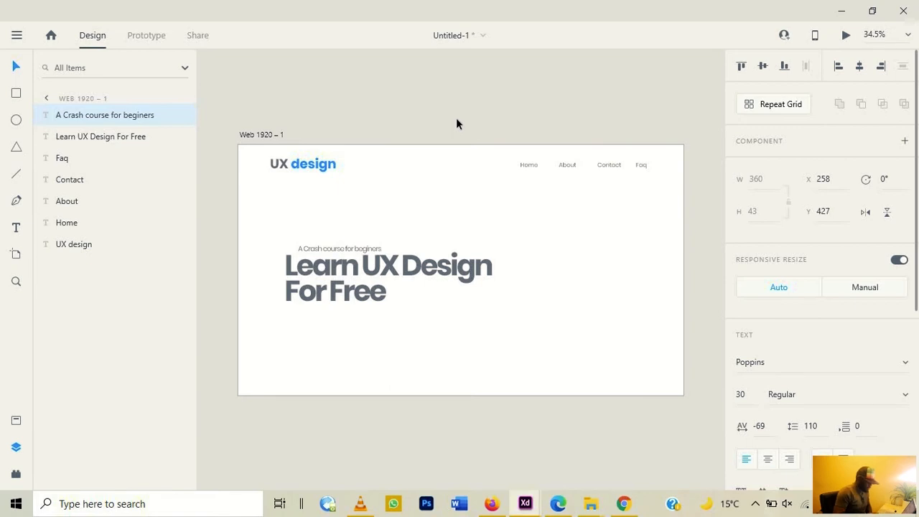
key("Left")
key("Left")
key("Left")
key("Left")
key("Left")
key("Left")
key("Left")
key("Left")
key("Left")
key("Left")
key("Left")
key("Left")
key("Left")
key("Left")
key("Left")
key("Left")
key("Left")
key("Left")
key("Left")
key("Left")
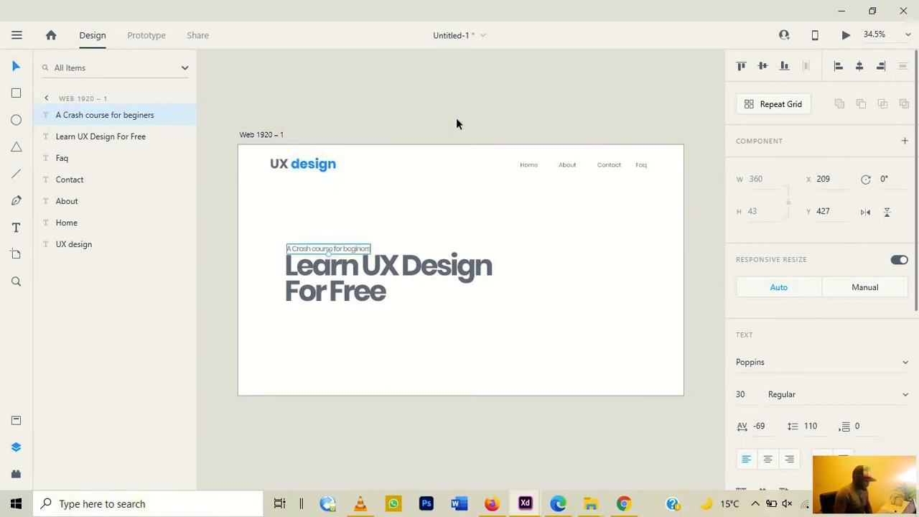
key("Up")
key("Up")
key("Up")
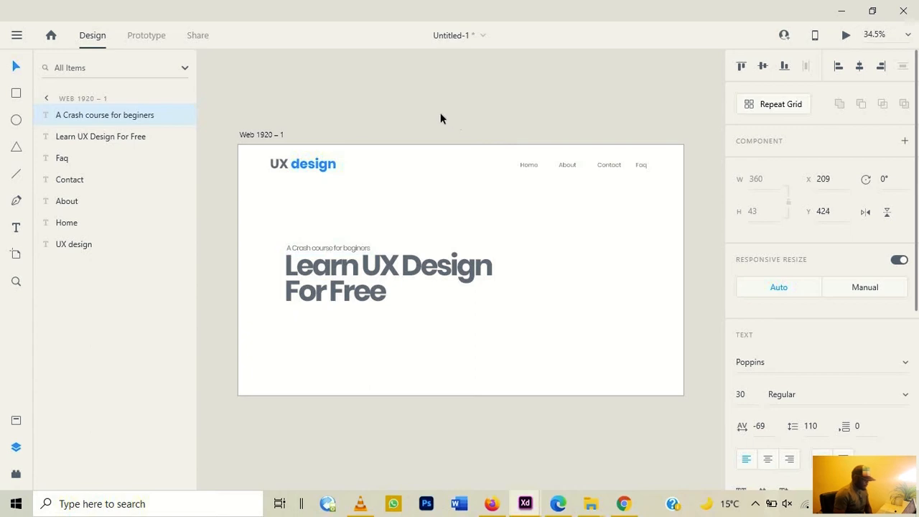
left_click(458, 207)
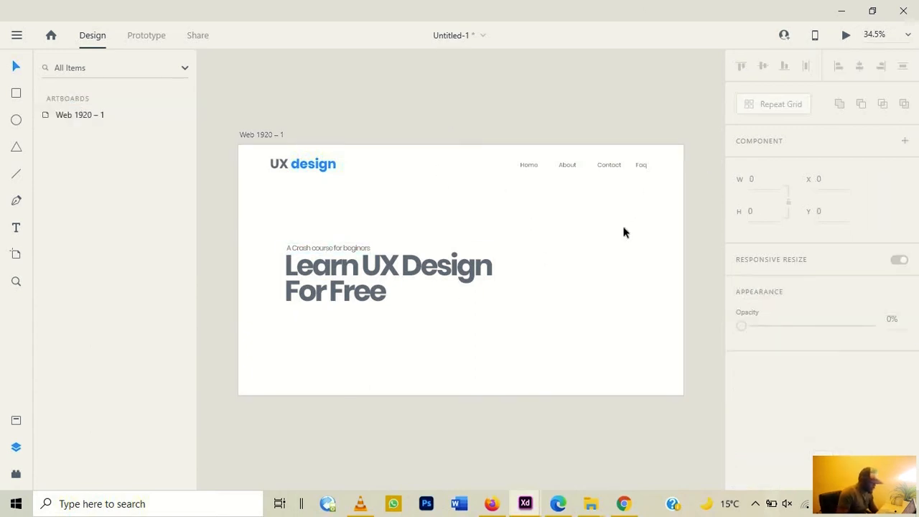
left_click(577, 231)
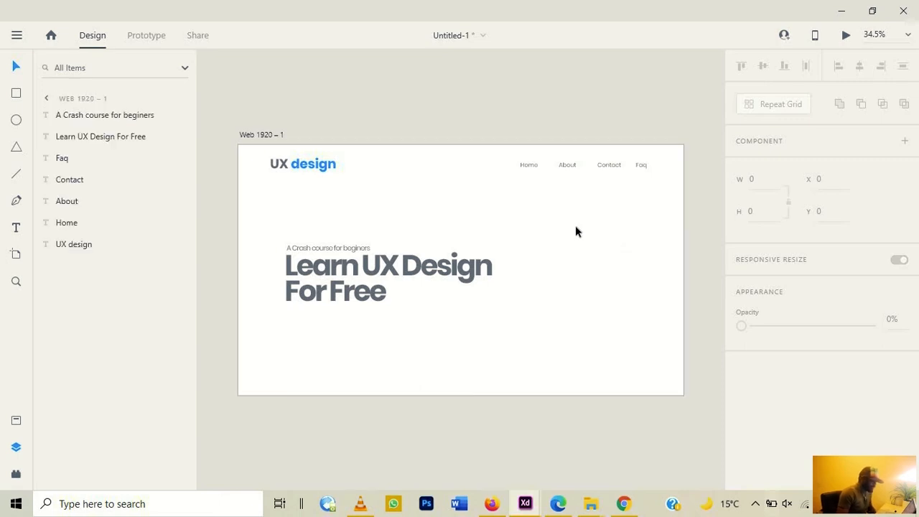
Draw a square of about 568 × 568 beside the heading, at about X 1352, Y 255, against the artboard's right edge
left_click(14, 95)
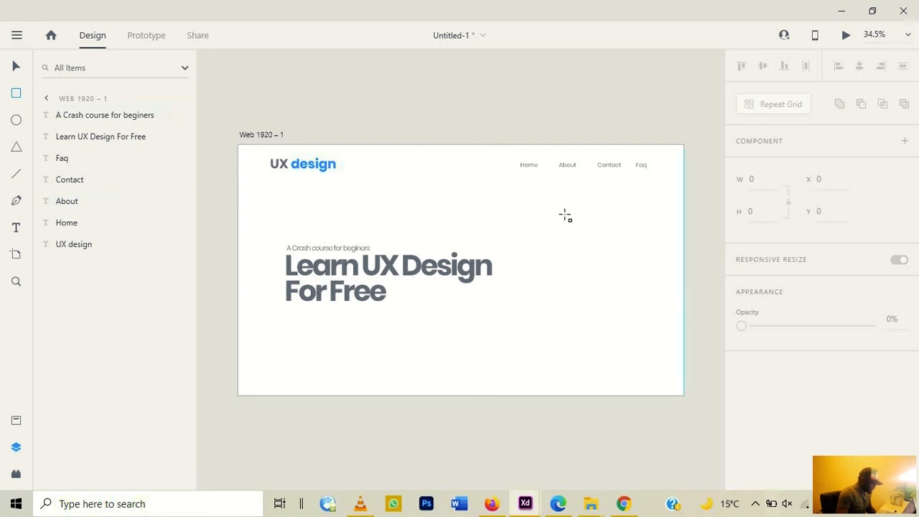
mouse_move(552, 205)
left_mouse_down()
mouse_move(606, 222)
mouse_move(672, 324)
left_mouse_up()
left_click_drag(675, 405, 686, 418)
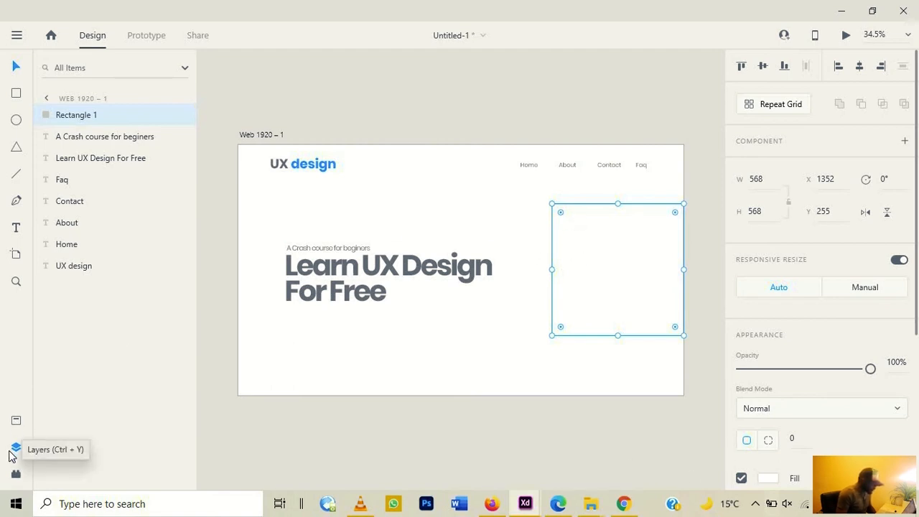
Show the installed plugins, then open the plugin discovery window and browse all available plugins
left_click(16, 474)
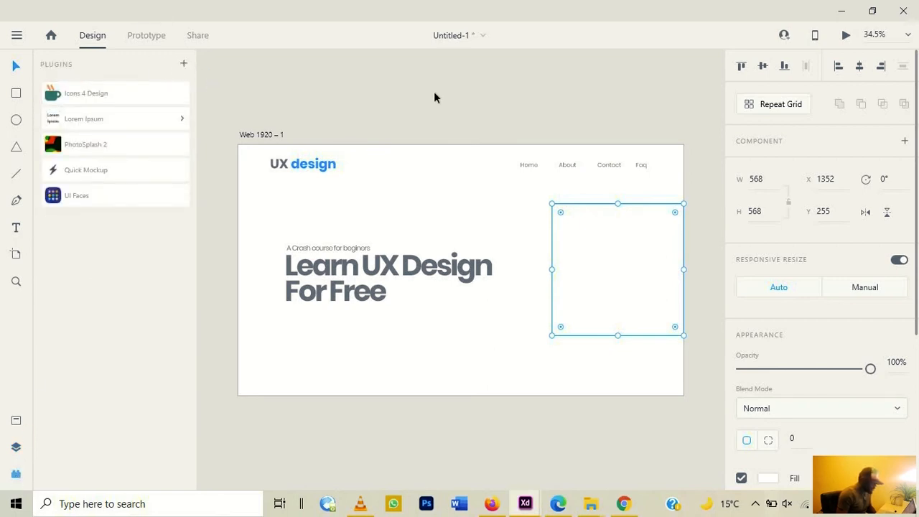
left_click(15, 37)
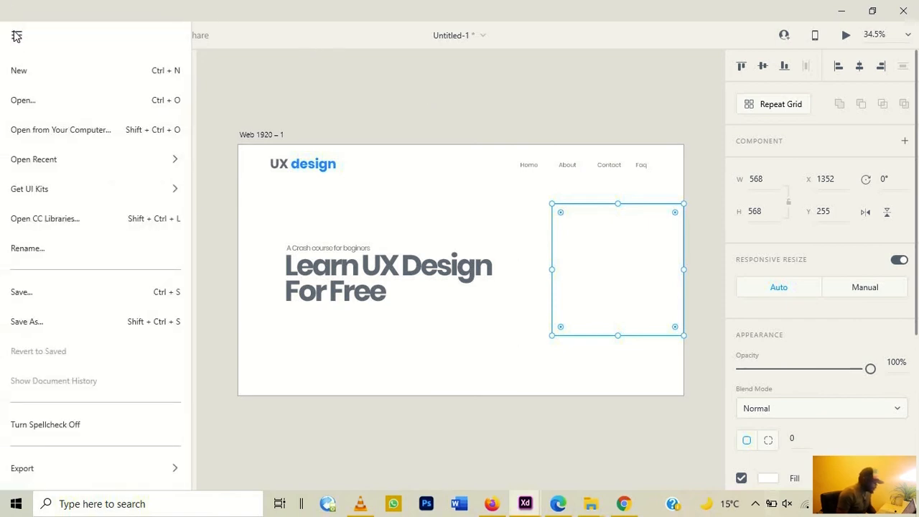
scroll(70, 355, "down", 3)
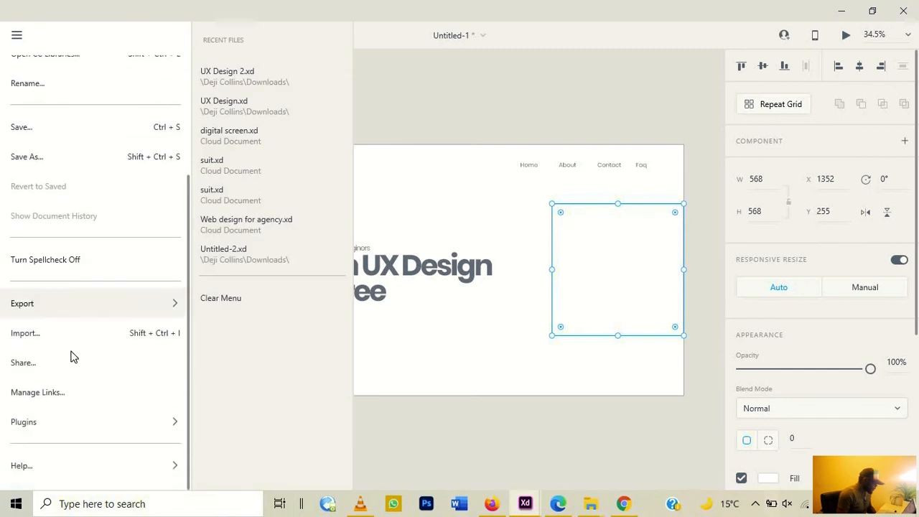
mouse_move(136, 409)
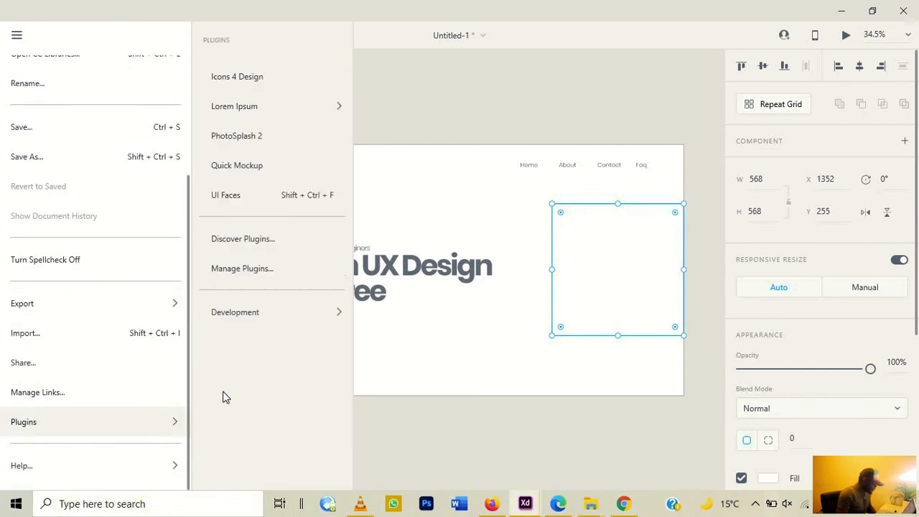
left_click(262, 240)
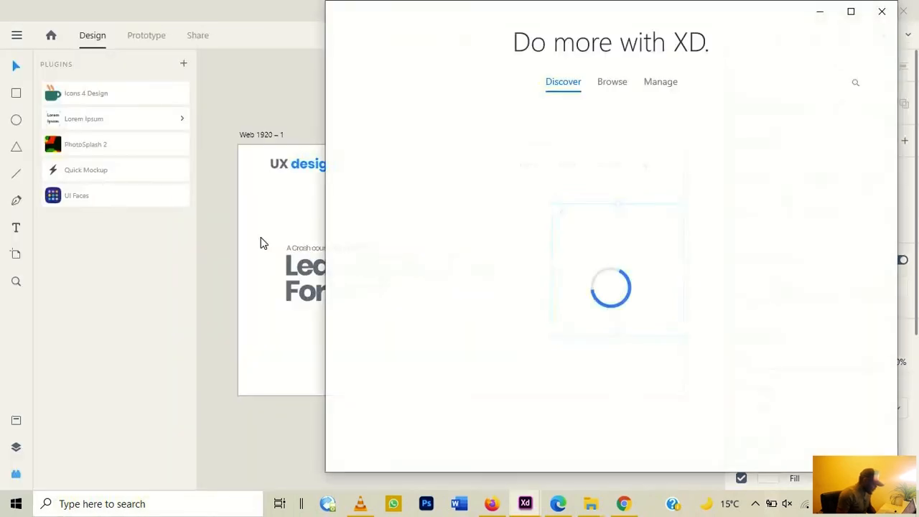
left_click(612, 85)
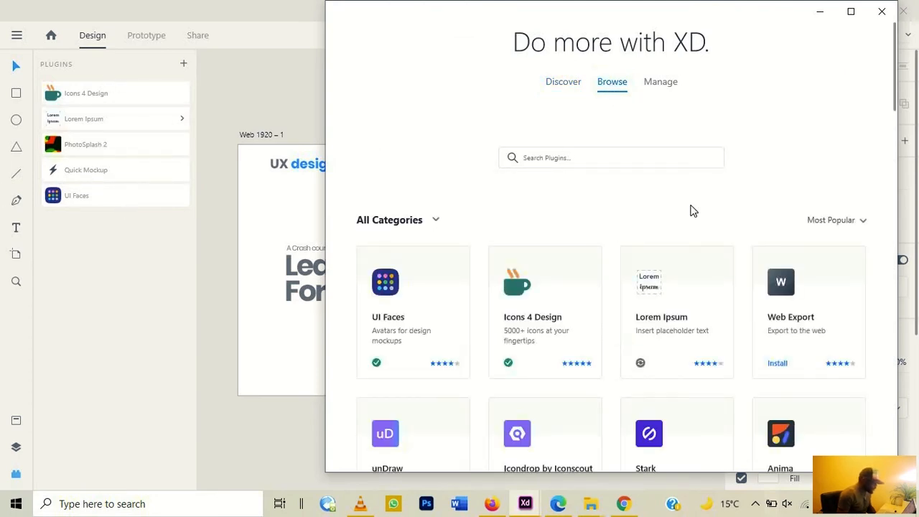
Search the plugin catalogue for "photo spash" and look through the results
left_click(580, 157)
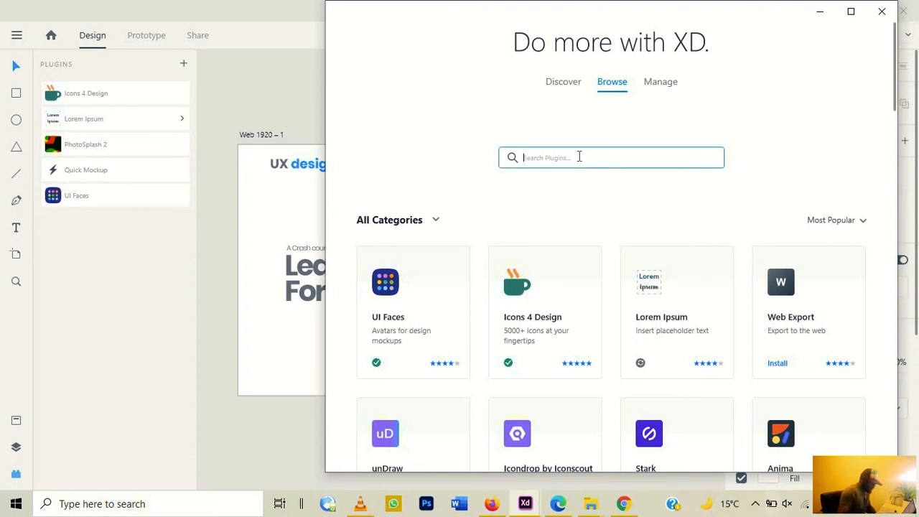
type("photo")
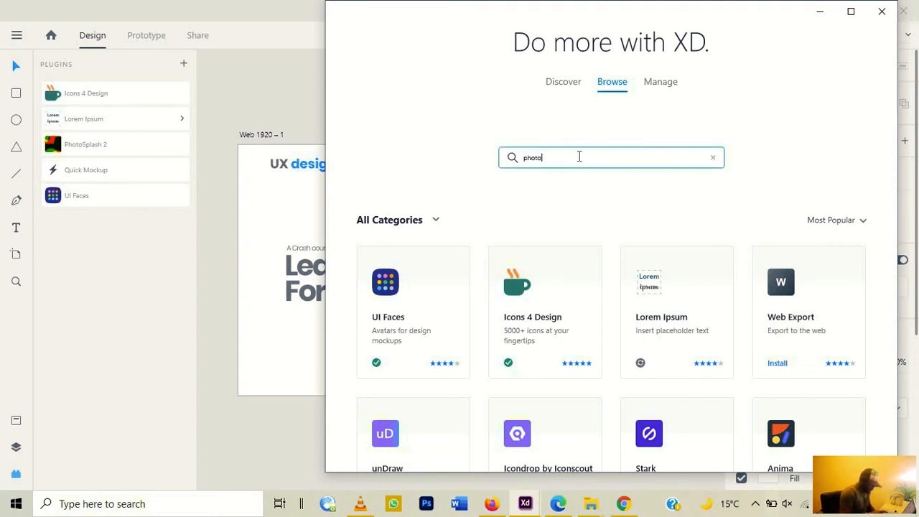
type(" sp")
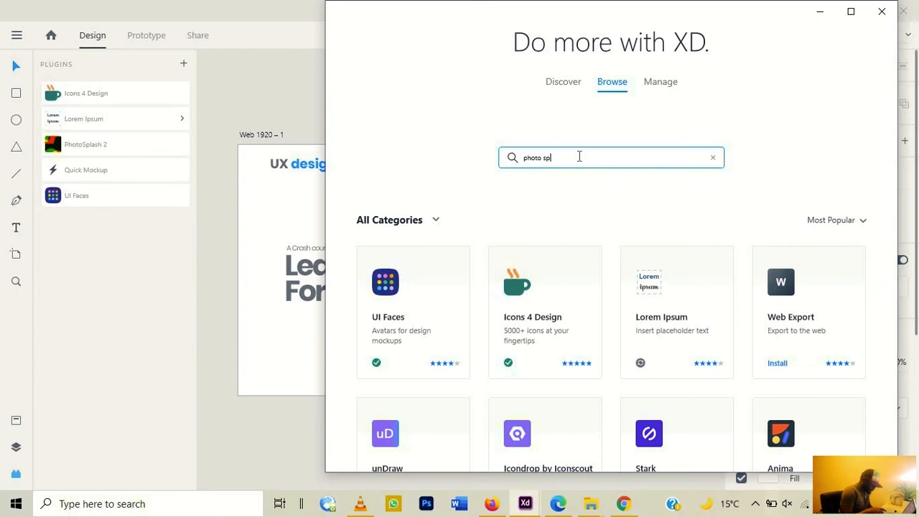
type("as")
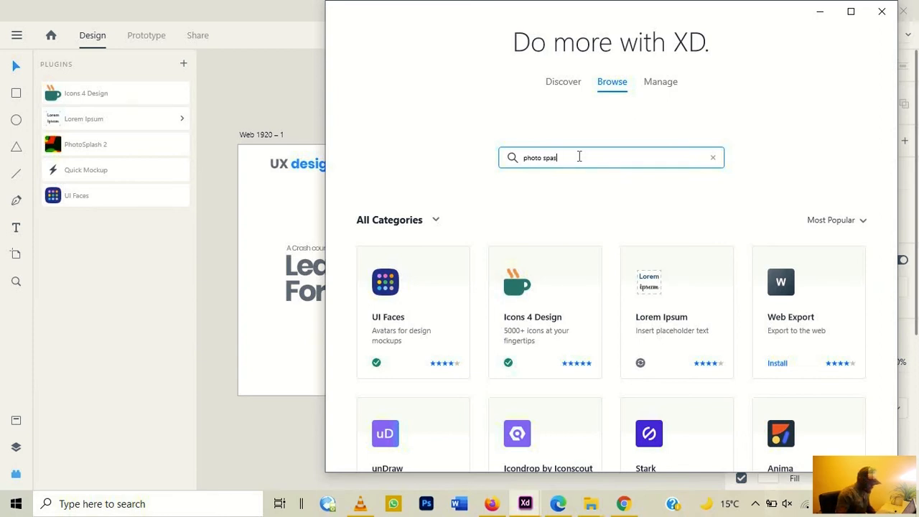
type("h")
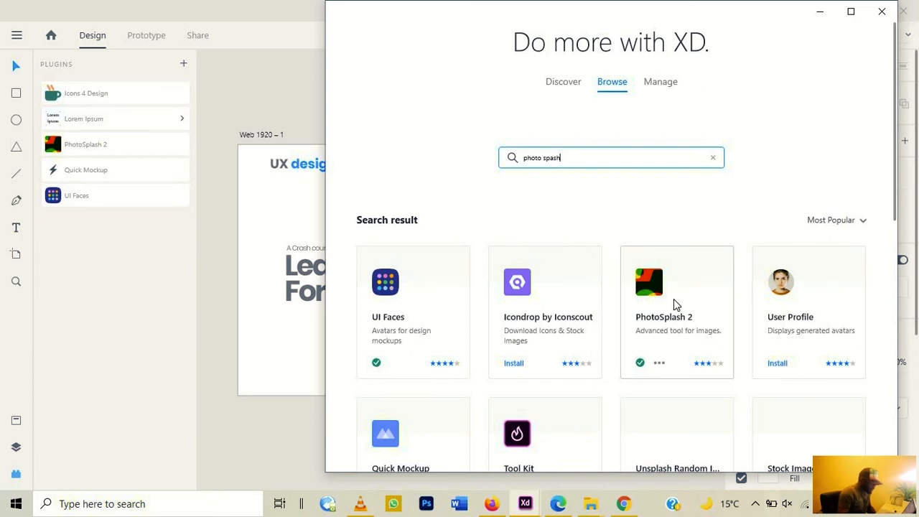
scroll(494, 253, "down", 2)
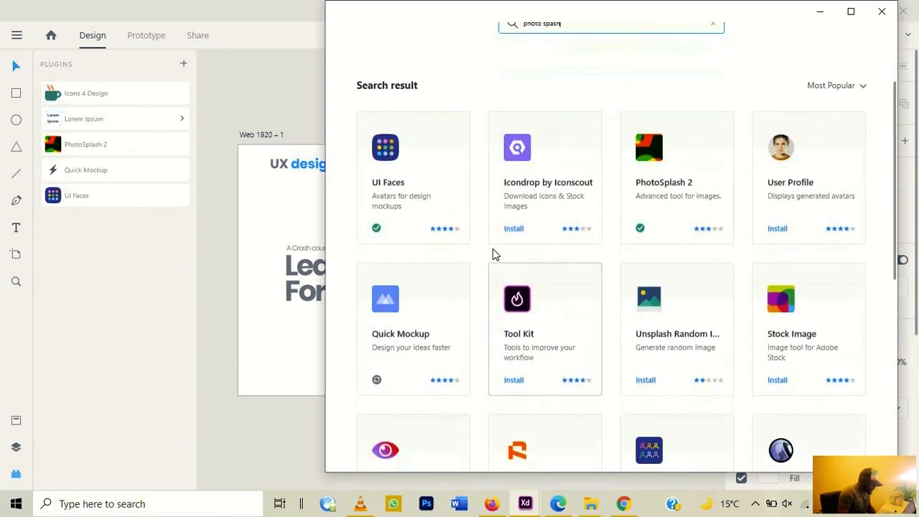
scroll(546, 216, "up", 2)
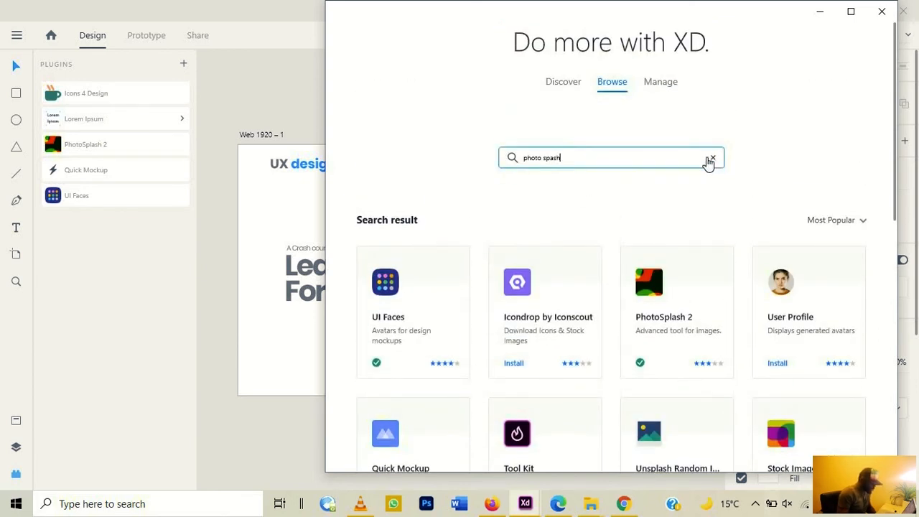
Search the plugin catalogue for "icons", look through the results, and close the plugin window
left_click(711, 158)
type("ico")
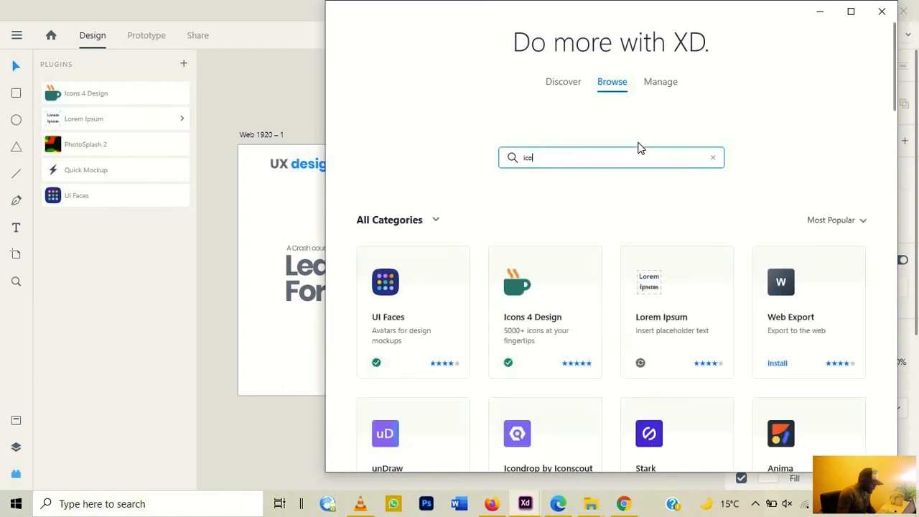
type("ns")
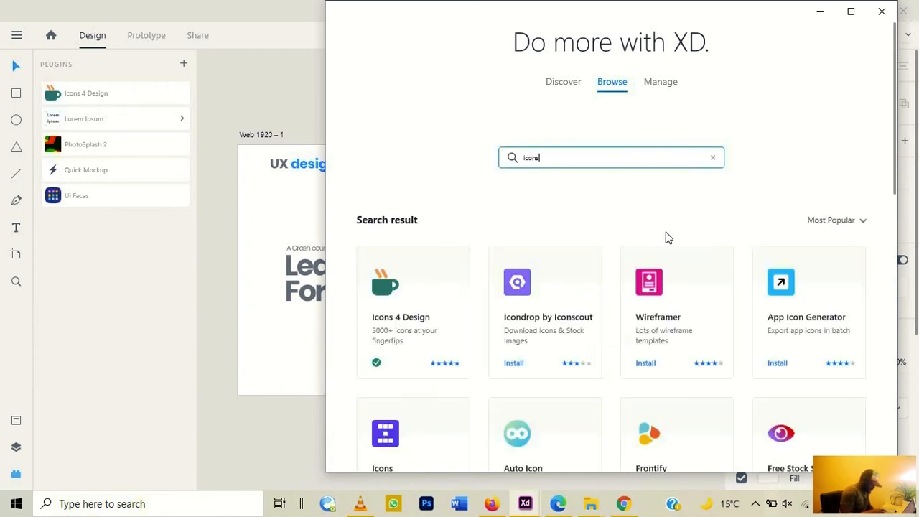
scroll(395, 297, "down", 1)
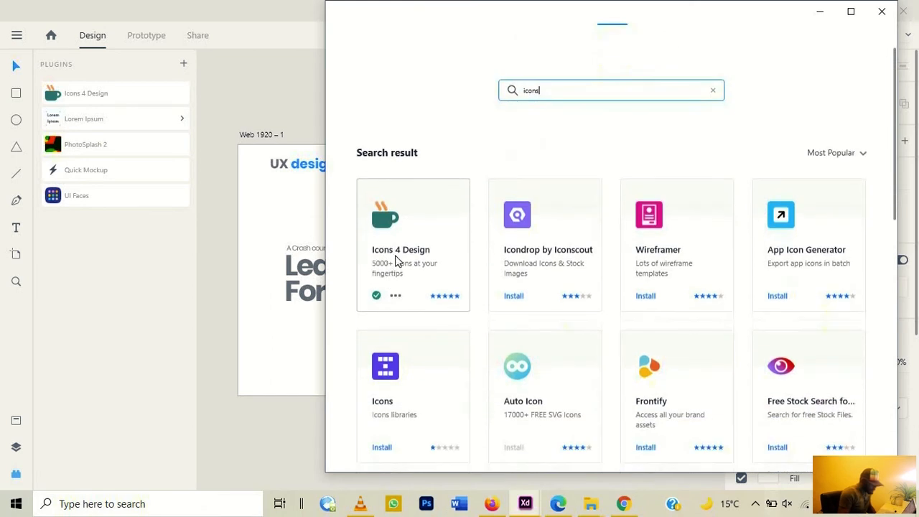
left_click(880, 21)
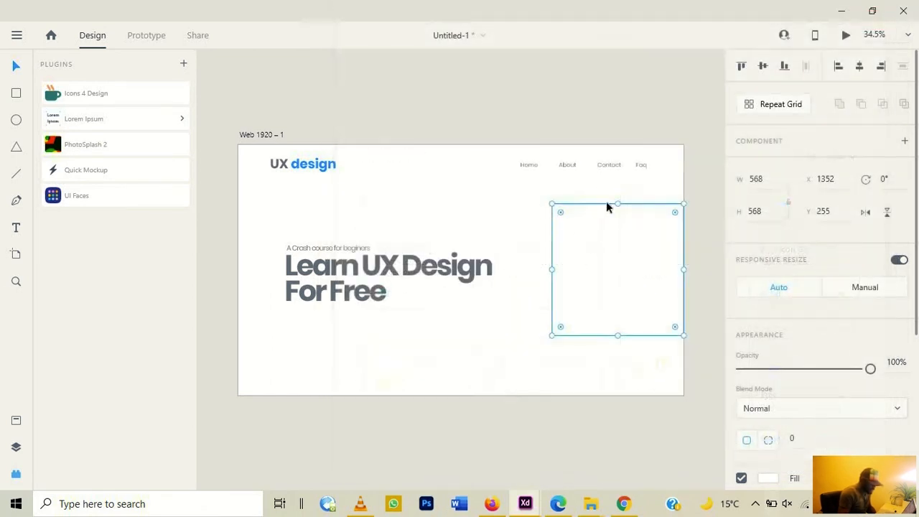
Open the PhotoSplash 2 plugin and search its photos for "woman"
left_click(17, 474)
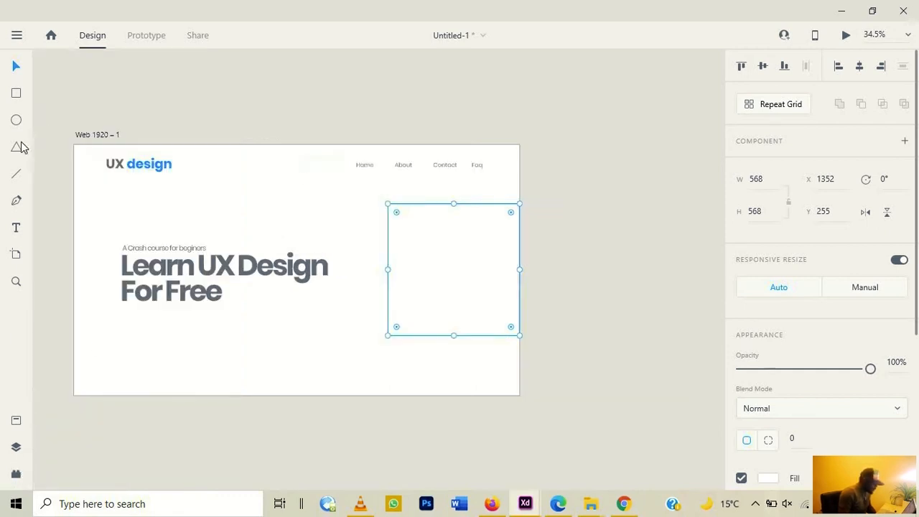
left_click(15, 475)
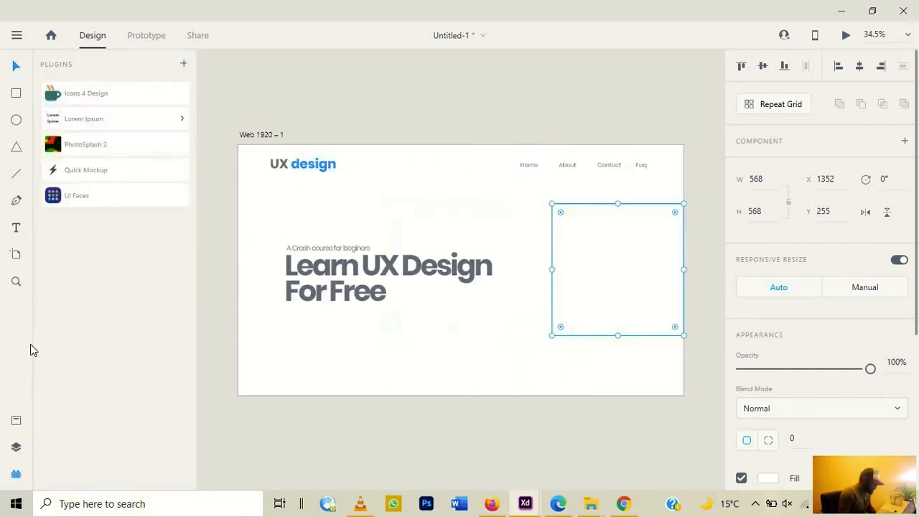
left_click(110, 145)
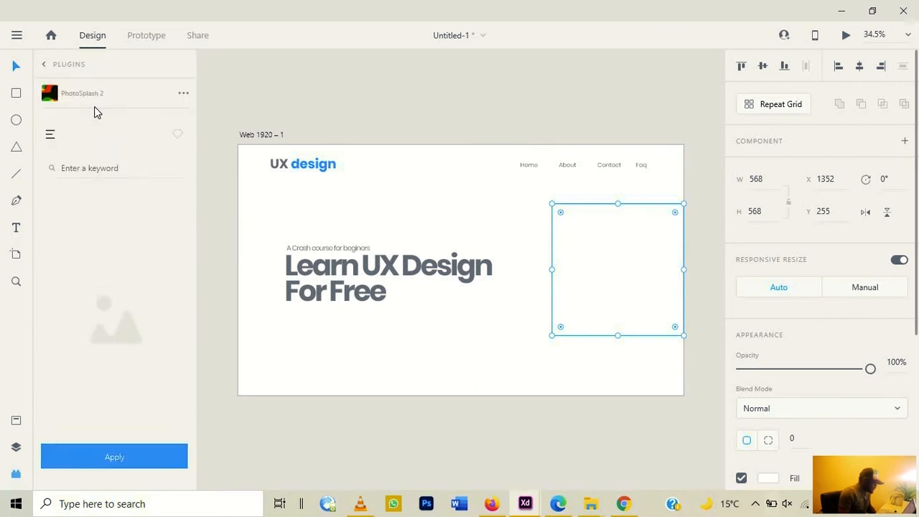
left_click(94, 167)
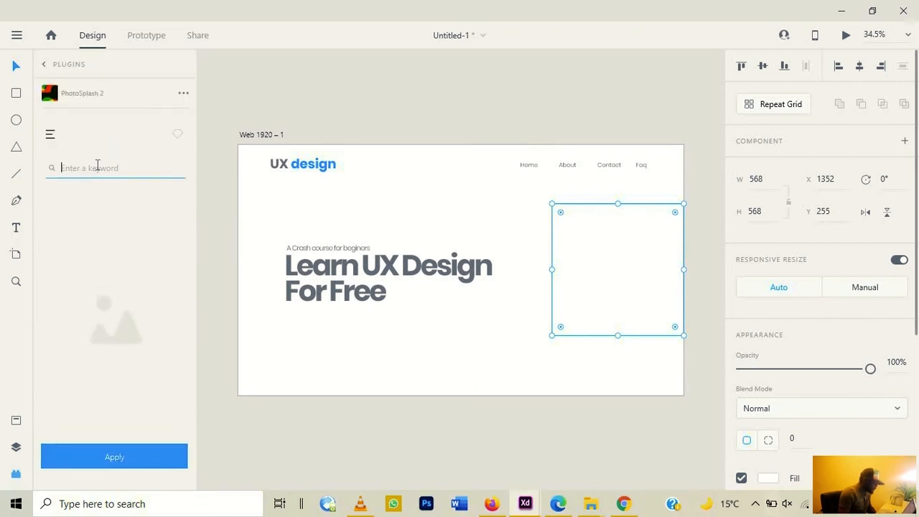
type("man")
key("Return")
type("an")
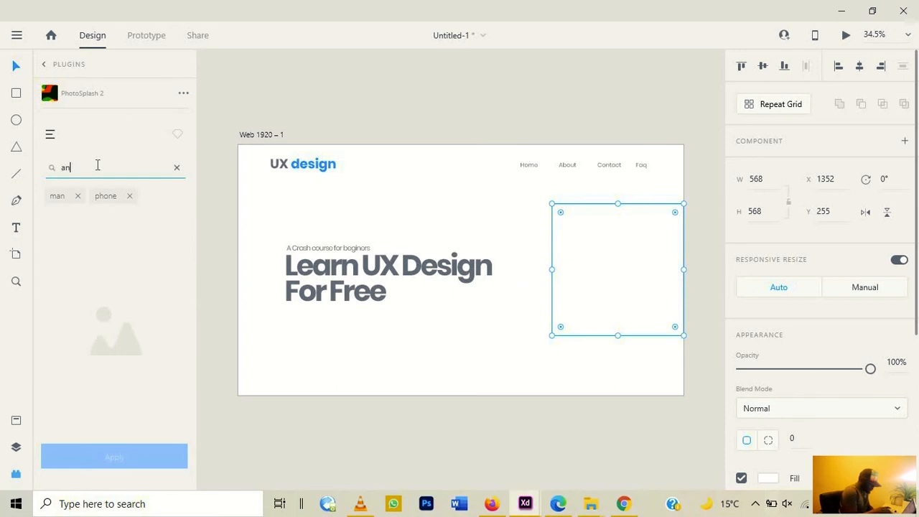
key("BackSpace")
type("wom")
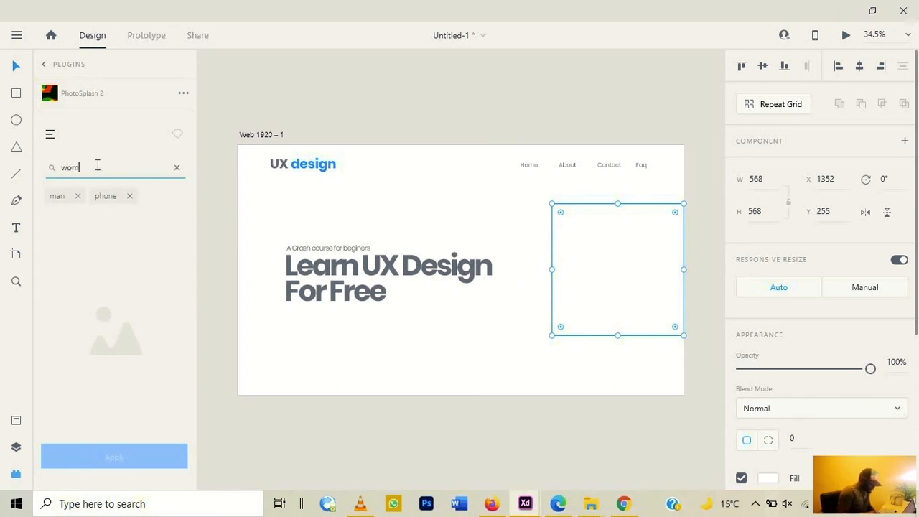
key("Return")
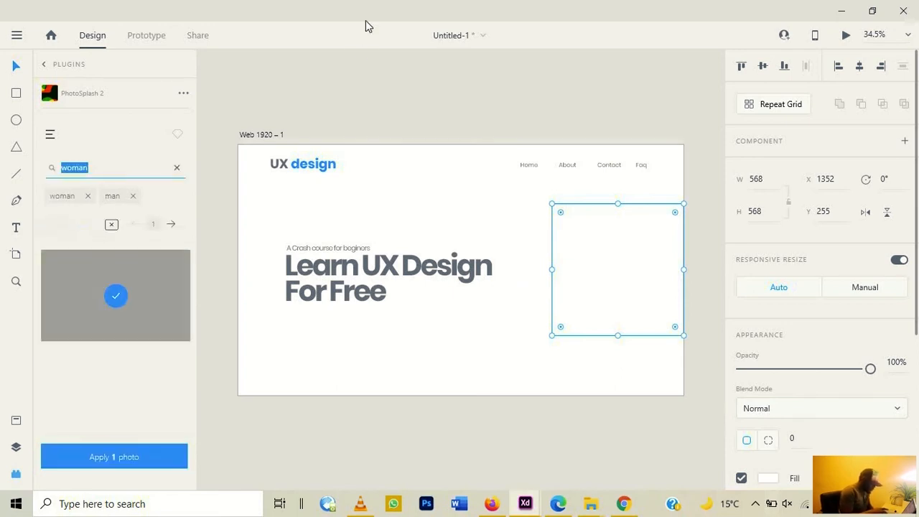
Fill the square beside the heading with the PhotoSplash photo of the woman in the blue denim shirt, and deselect it
scroll(122, 328, "down", 1)
scroll(123, 359, "down", 5)
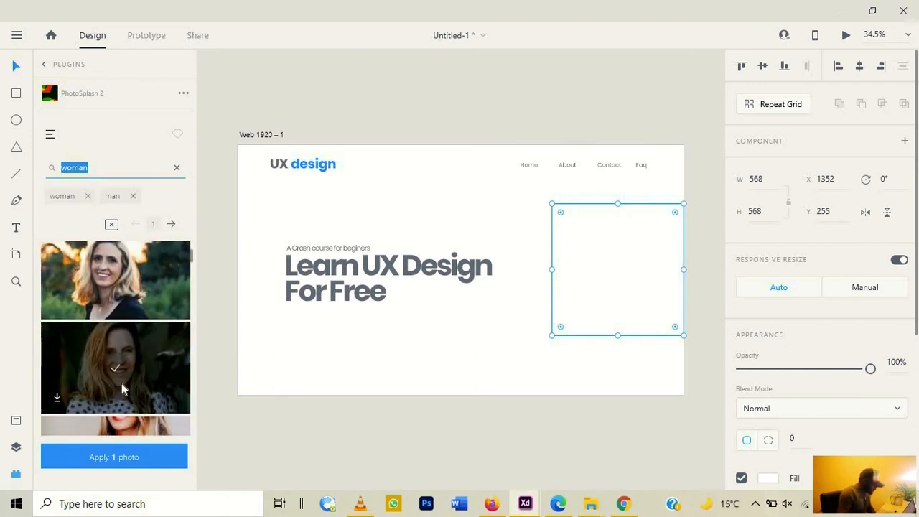
scroll(129, 411, "down", 2)
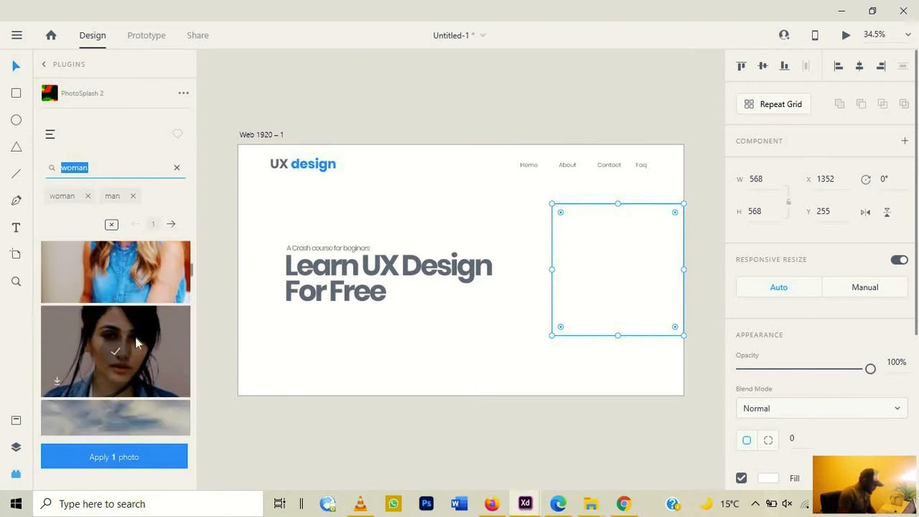
scroll(101, 296, "up", 2)
left_click(101, 296)
scroll(101, 309, "down", 3)
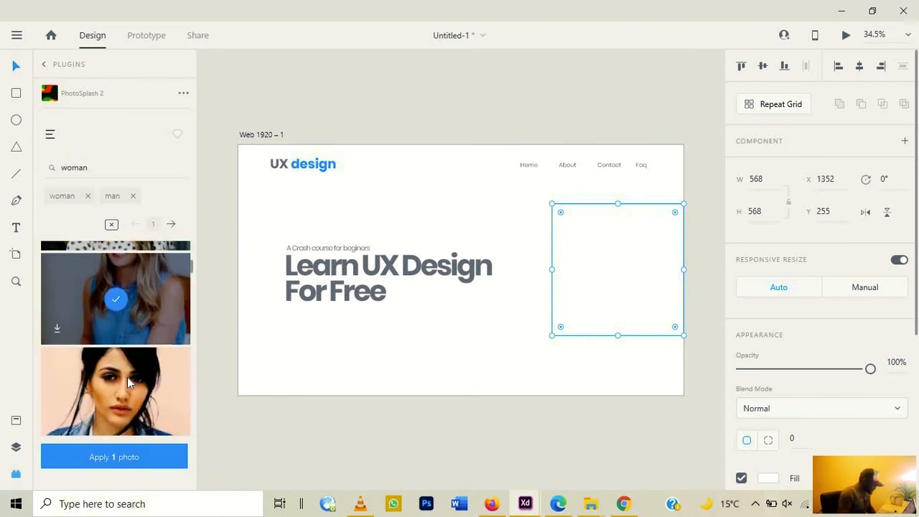
left_click(99, 460)
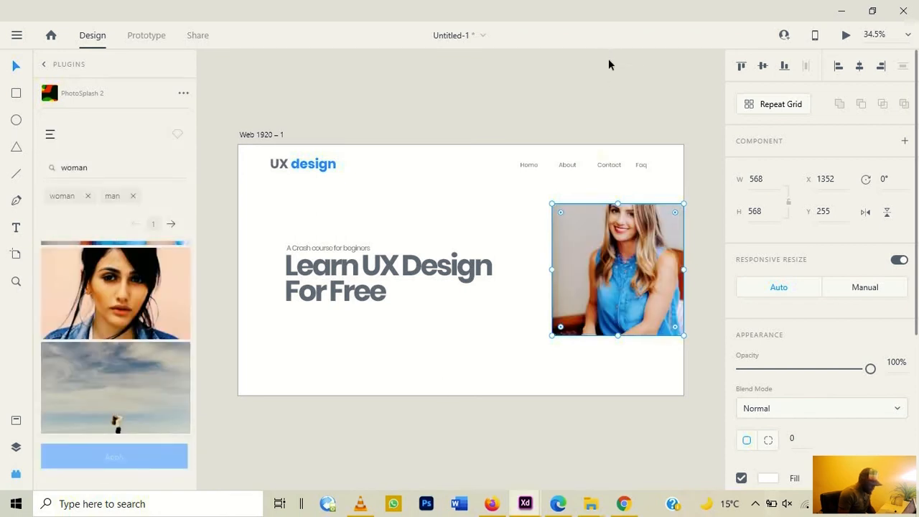
left_click(609, 115)
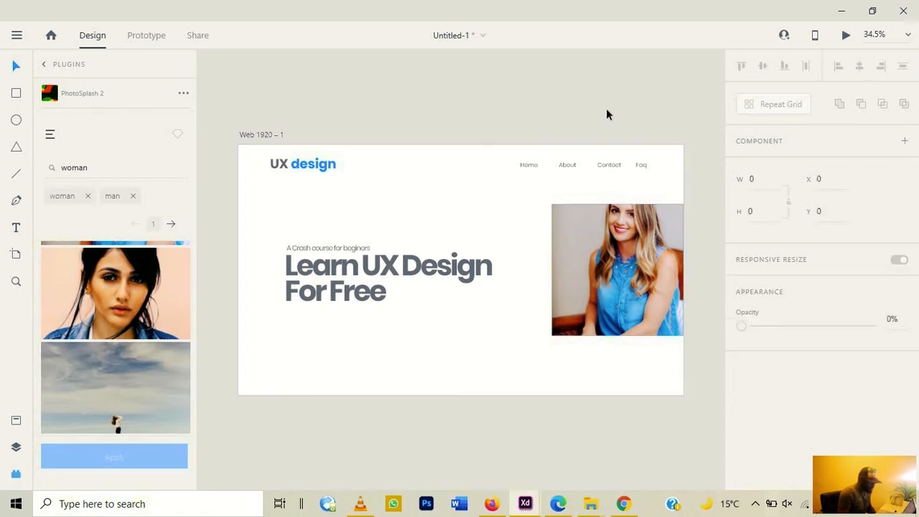
Shift the photo downward inside its square frame until the woman's whole head is in view, and deselect it
left_click(115, 284)
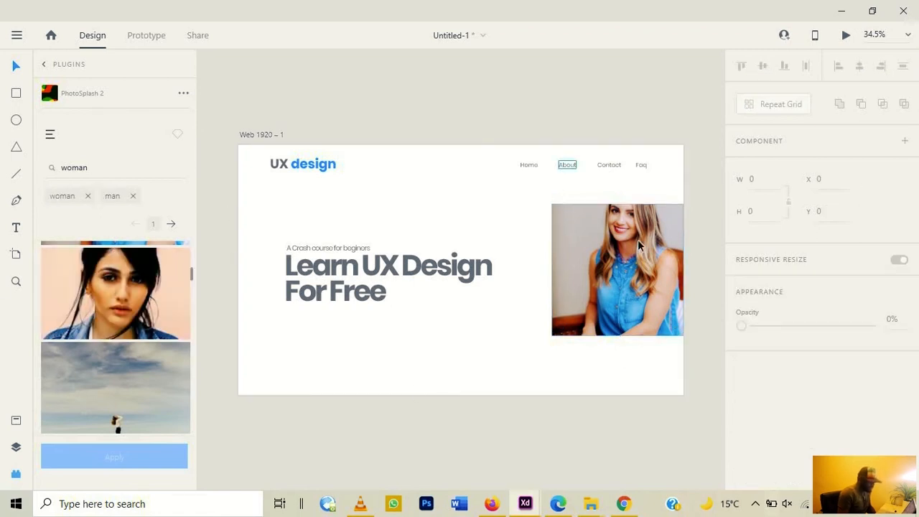
left_click(619, 259)
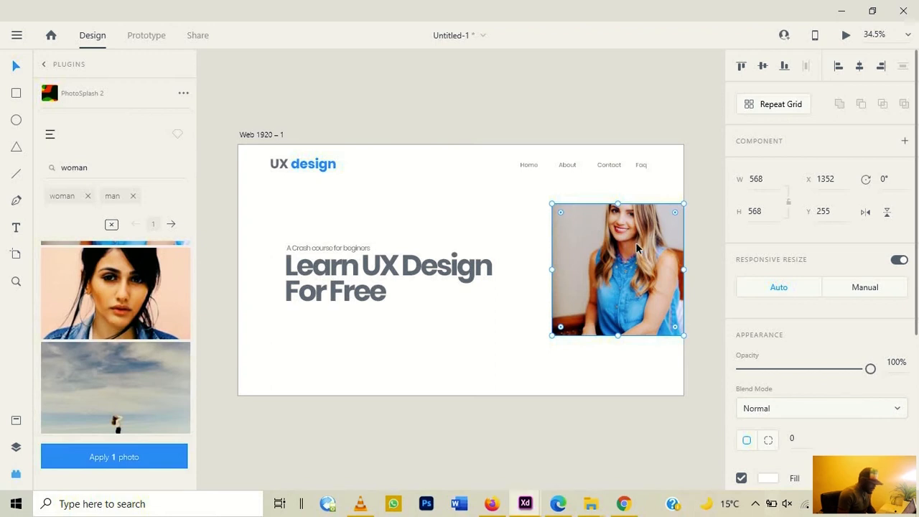
double_click(632, 273)
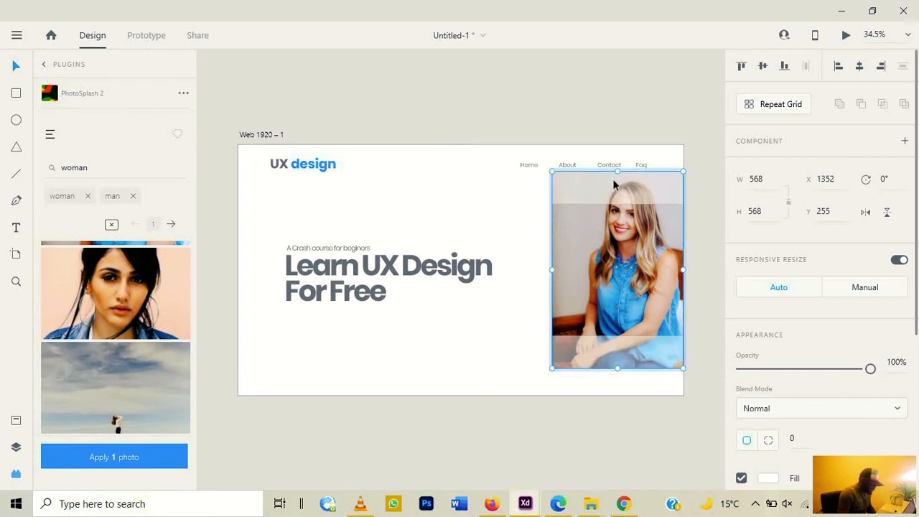
left_click_drag(628, 250, 625, 277)
left_click(574, 102)
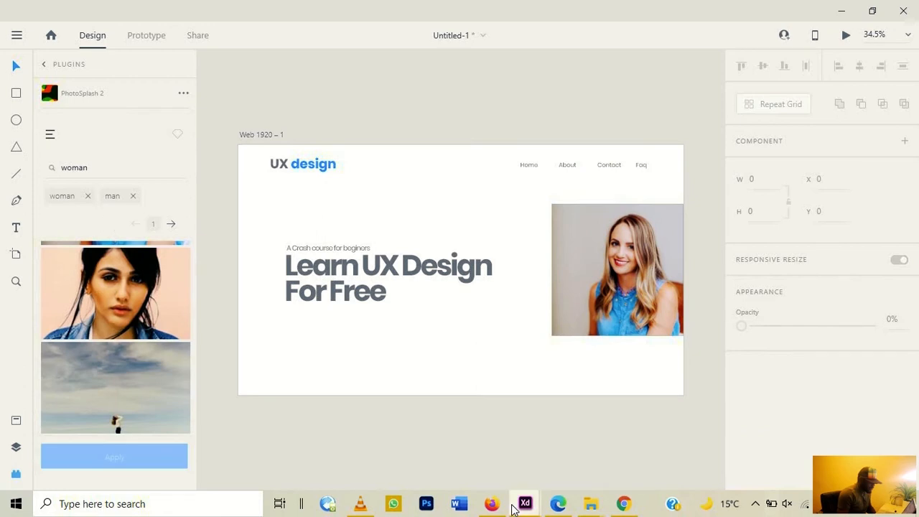
Delete the photo-filled square beside the heading
left_click(639, 306)
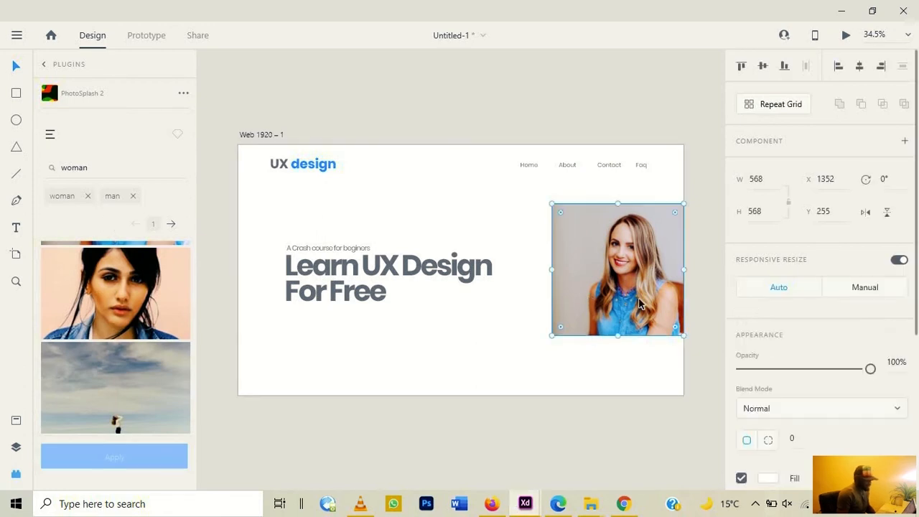
key("Delete")
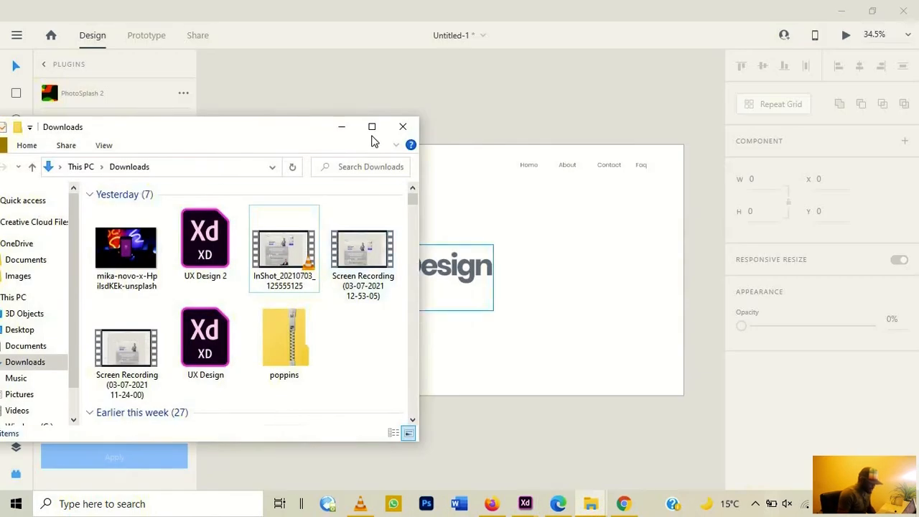
Insert the businesswoman image "b" from the Downloads folder and place it at about X 1230, Y 194, standing on the artboard's bottom edge
left_click(371, 128)
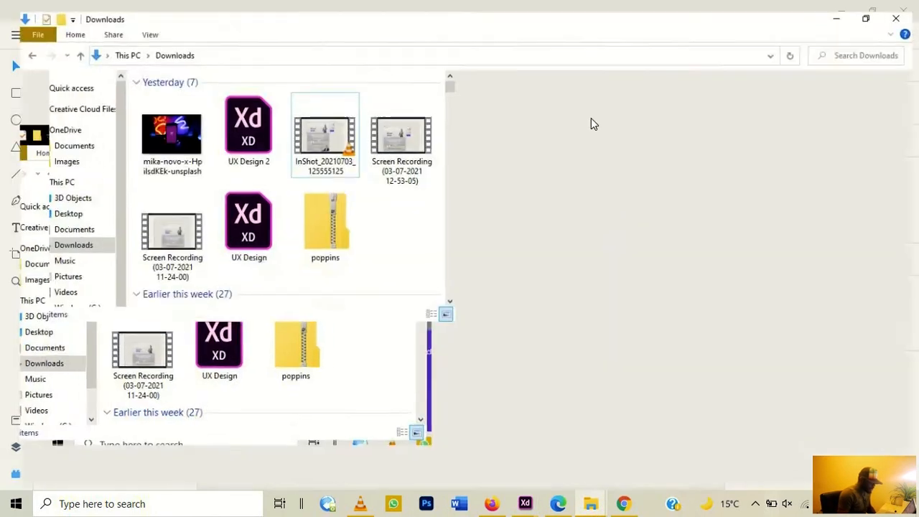
left_click_drag(915, 81, 915, 228)
scroll(776, 230, "up", 3)
scroll(754, 242, "up", 3)
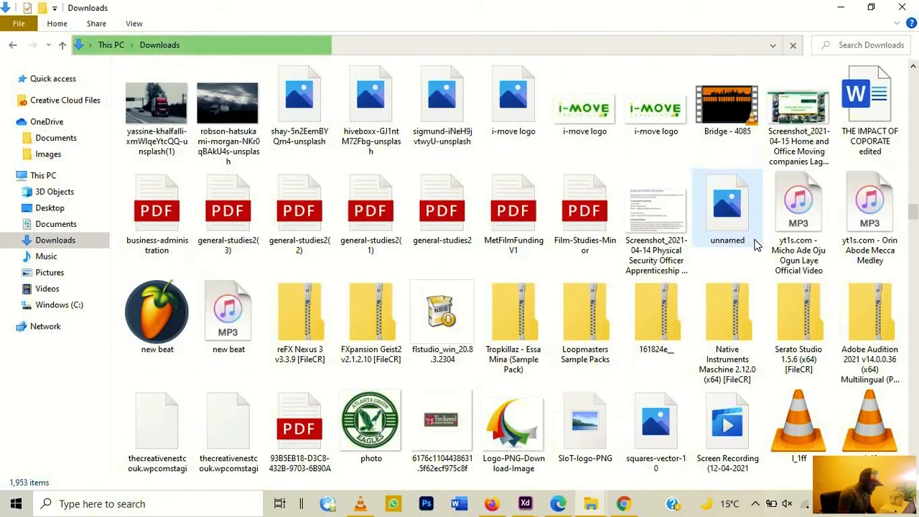
scroll(645, 266, "up", 5)
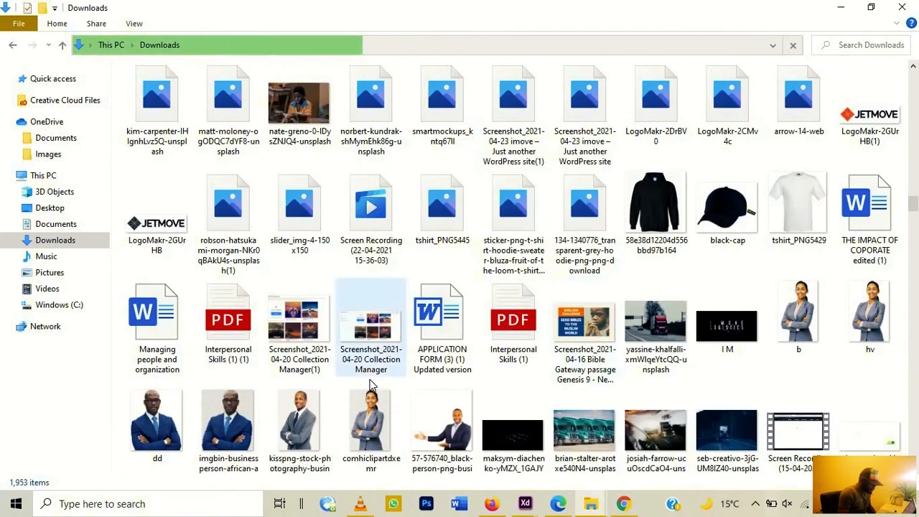
scroll(371, 323, "down", 2)
left_click(370, 305)
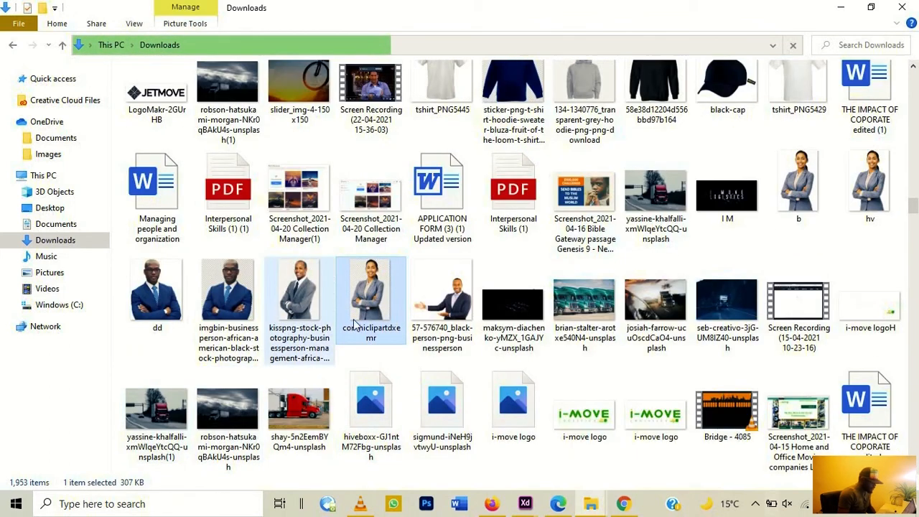
left_click(787, 175)
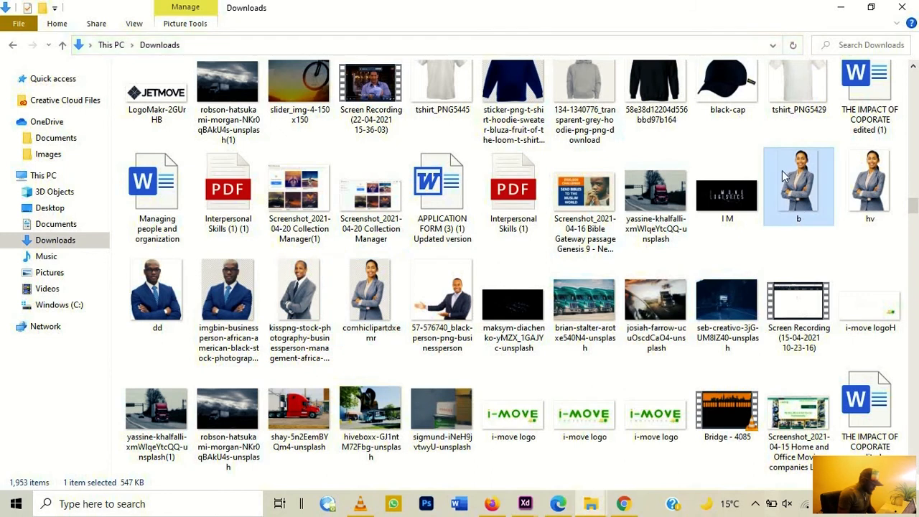
left_click_drag(808, 173, 568, 259)
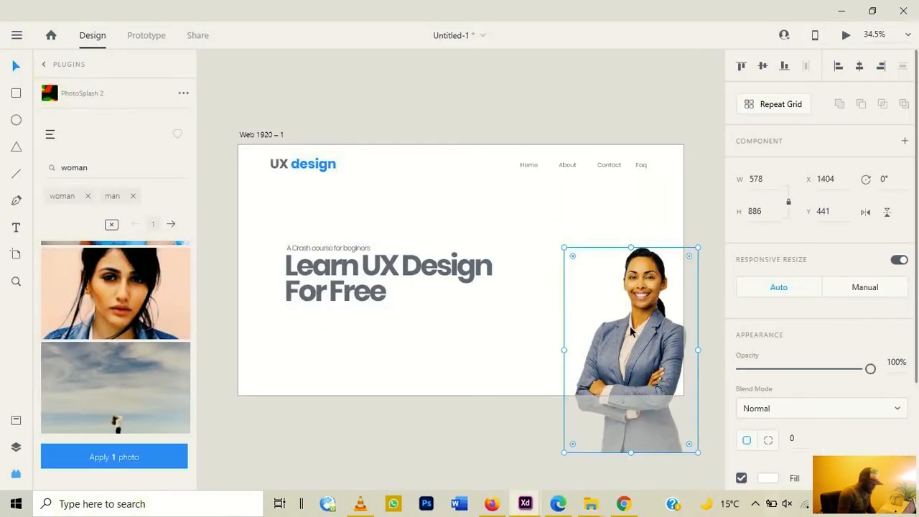
left_click_drag(631, 331, 588, 277)
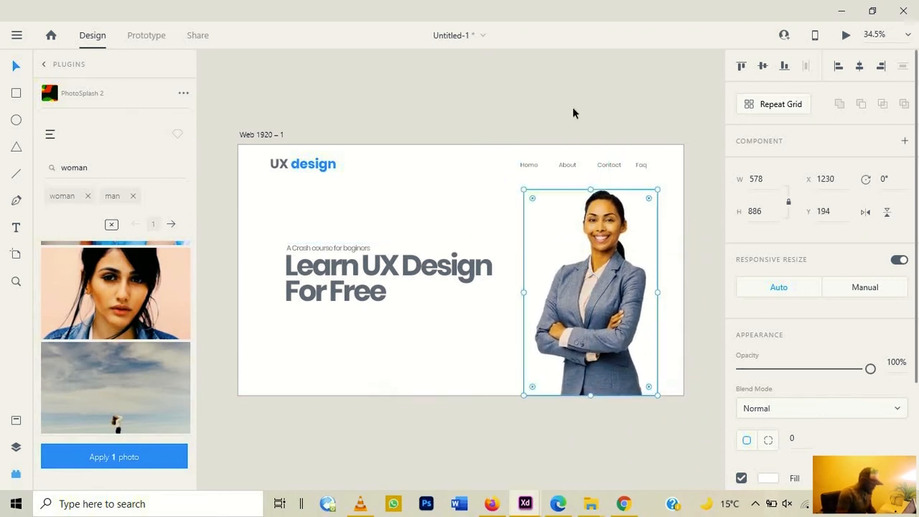
left_click(566, 90)
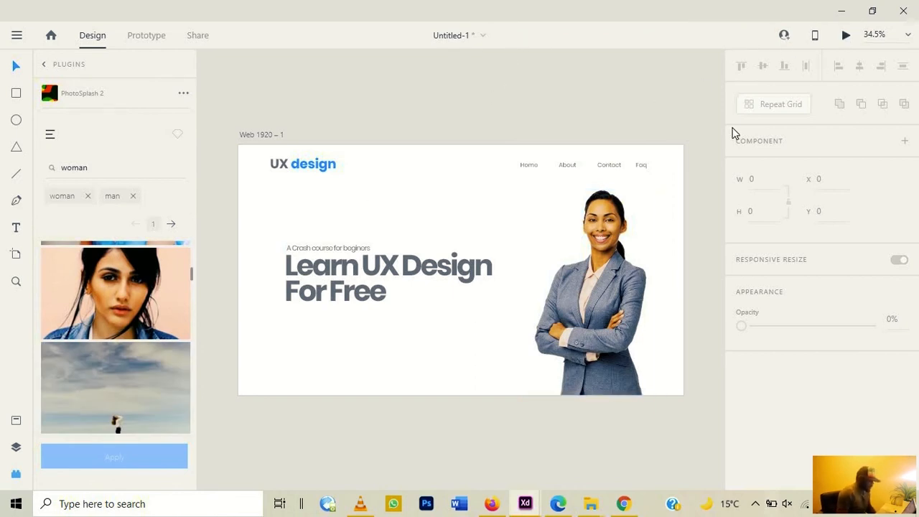
Preview the web page in a maximized window, check the layout, and close the preview
left_click(844, 36)
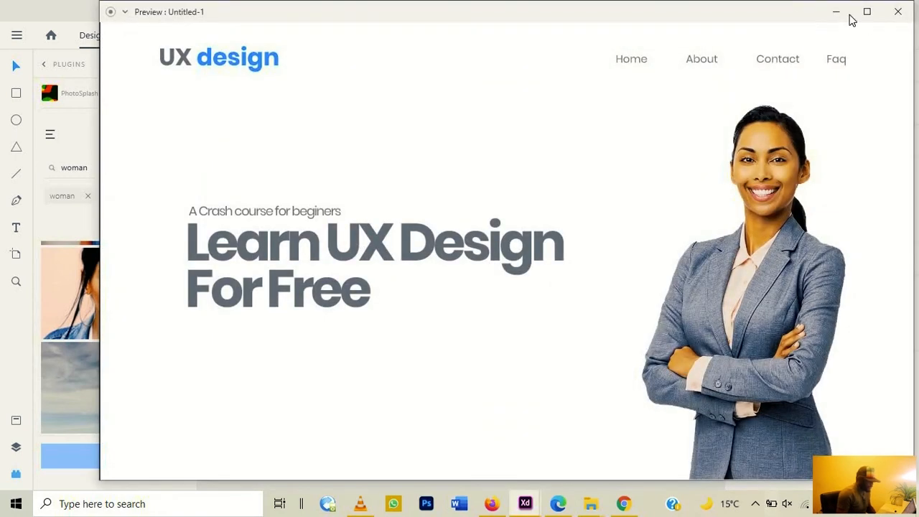
left_click(868, 12)
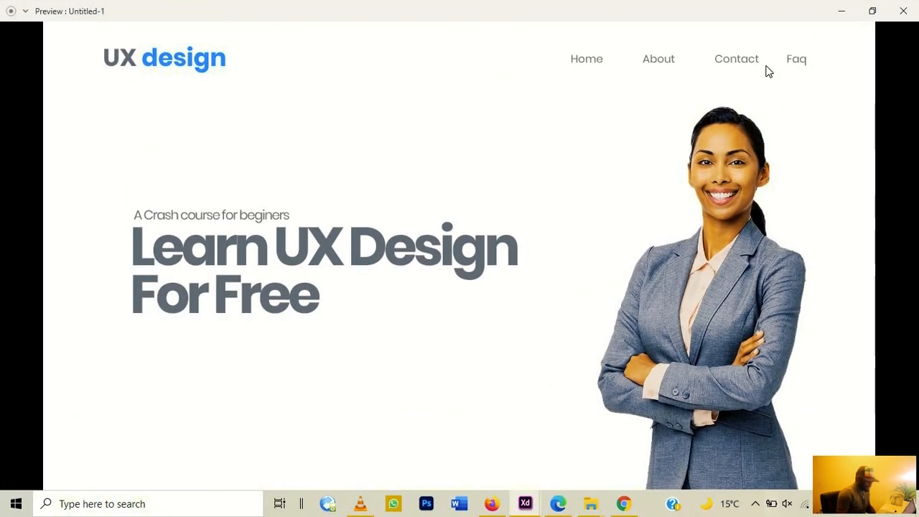
left_click(904, 11)
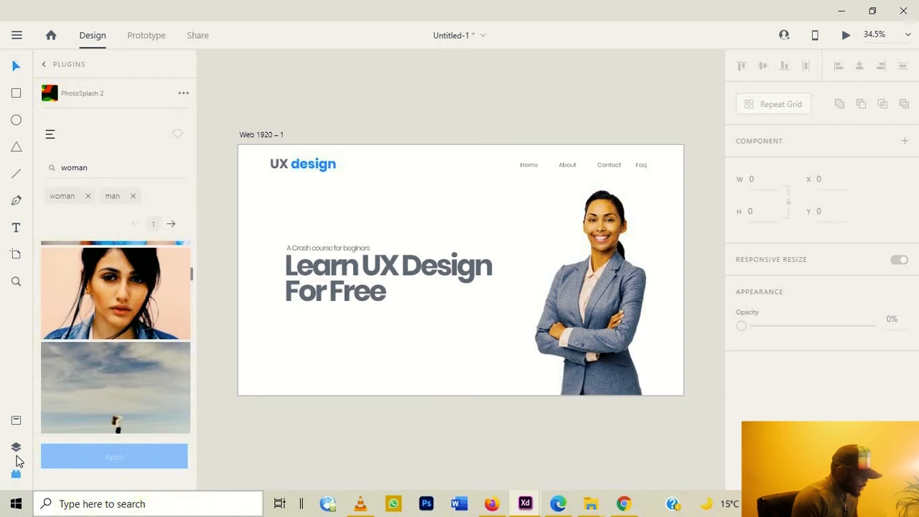
Change the fill of the Web 1920 – 1 artboard from a solid colour to a linear gradient
left_click(16, 447)
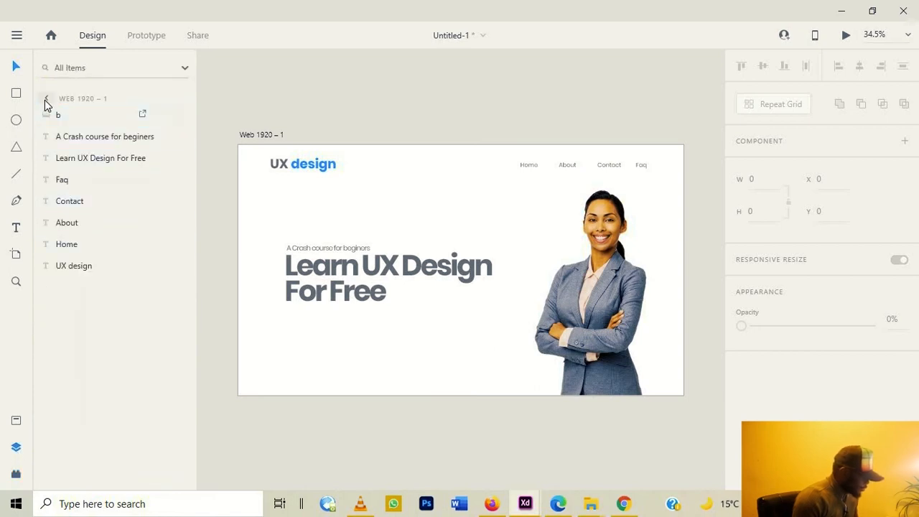
left_click(45, 100)
left_click(76, 117)
scroll(786, 399, "down", 1)
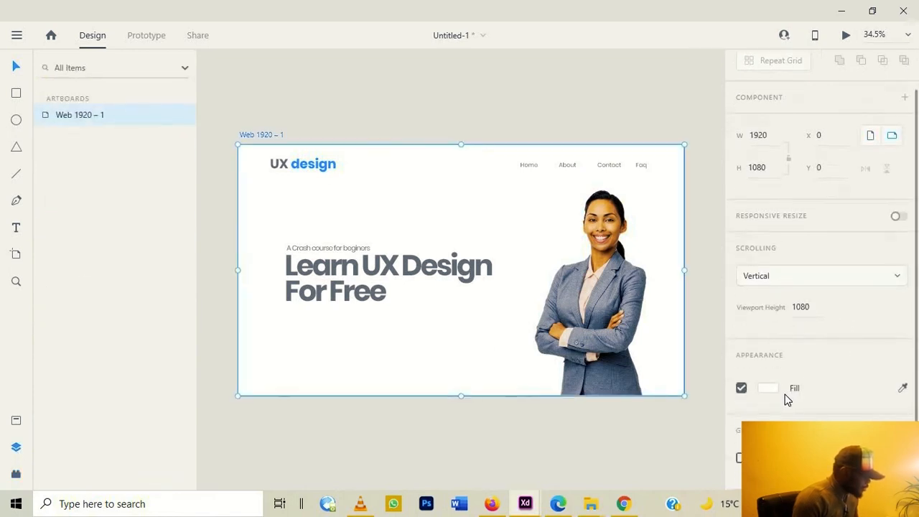
left_click(772, 389)
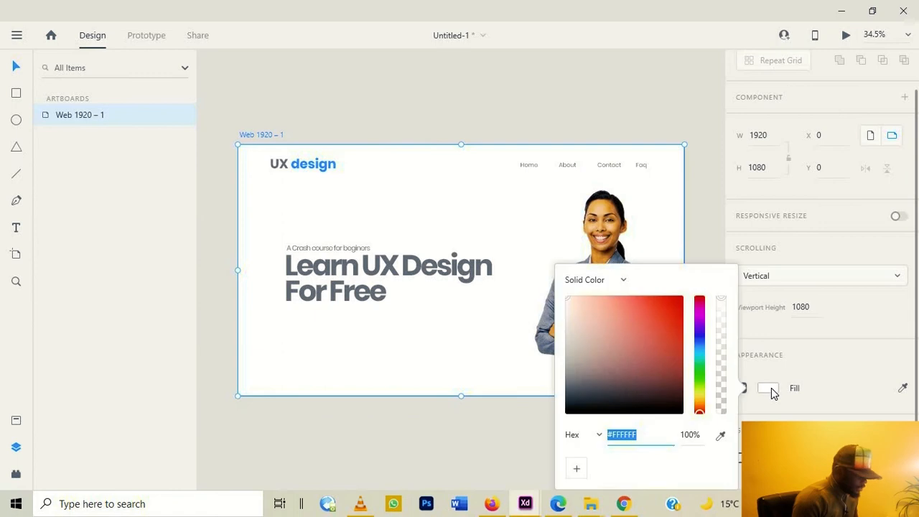
left_click(626, 281)
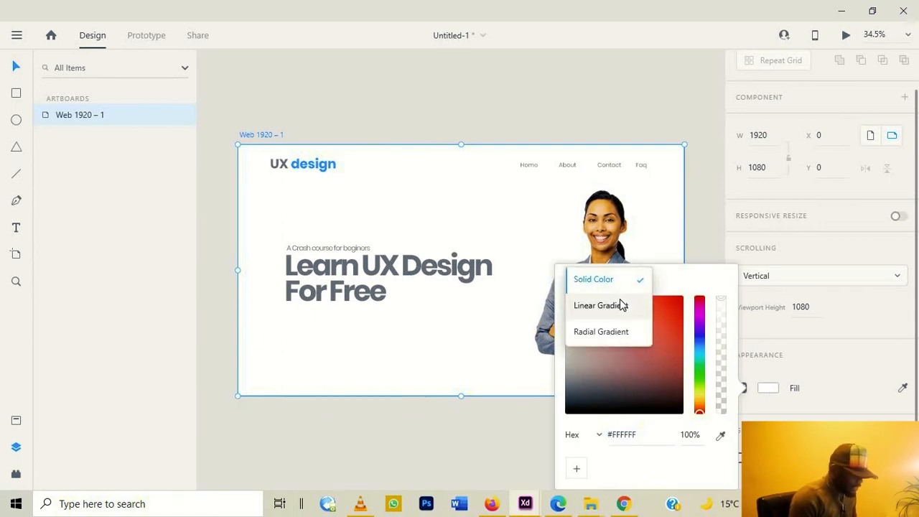
left_click(621, 304)
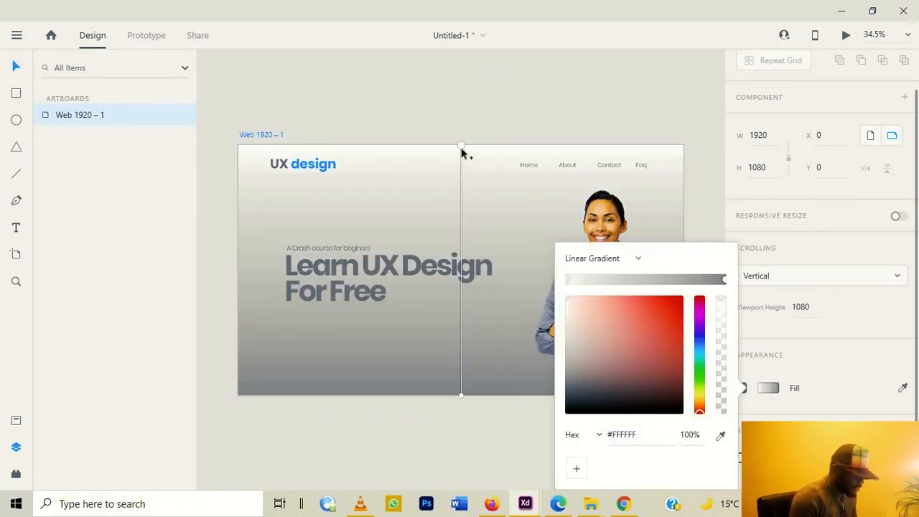
Tilt the artboard gradient, set its white stop to 0% opacity, and place its start point just above the heading inside the artboard
left_click_drag(461, 145, 357, 78)
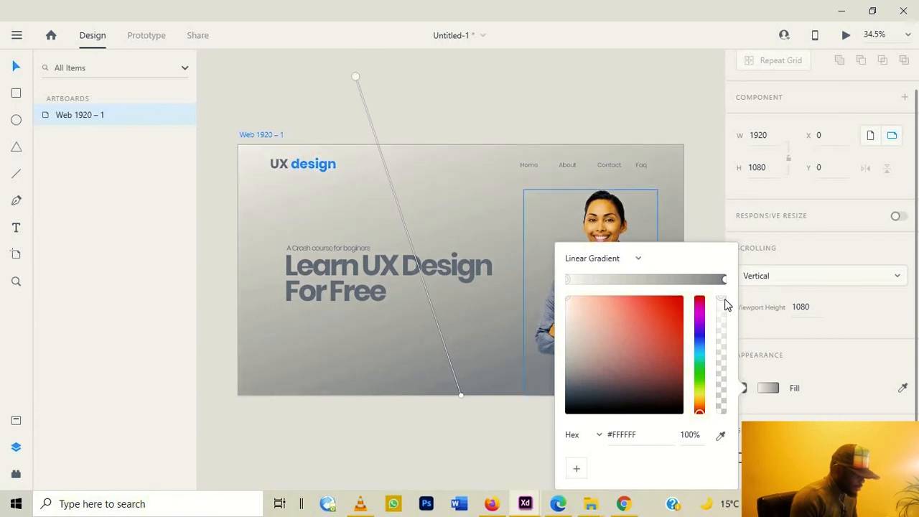
left_click_drag(723, 305, 719, 430)
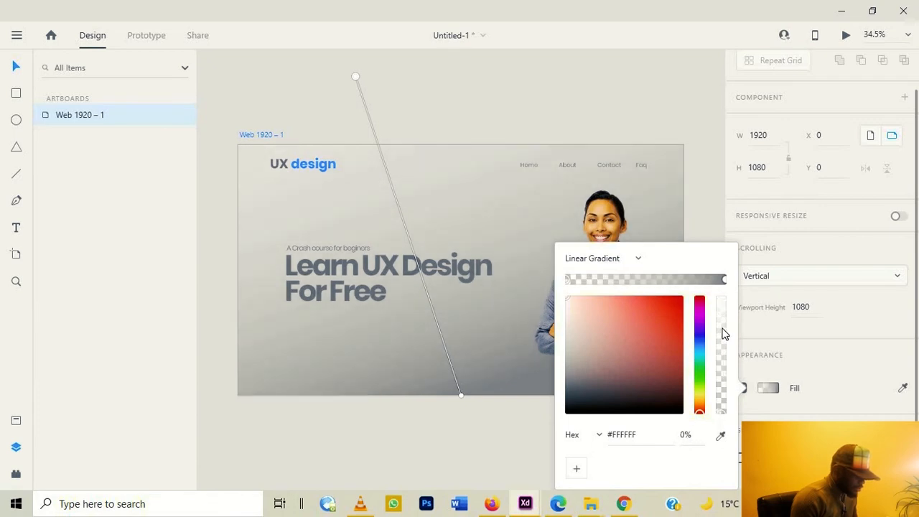
left_click(723, 281)
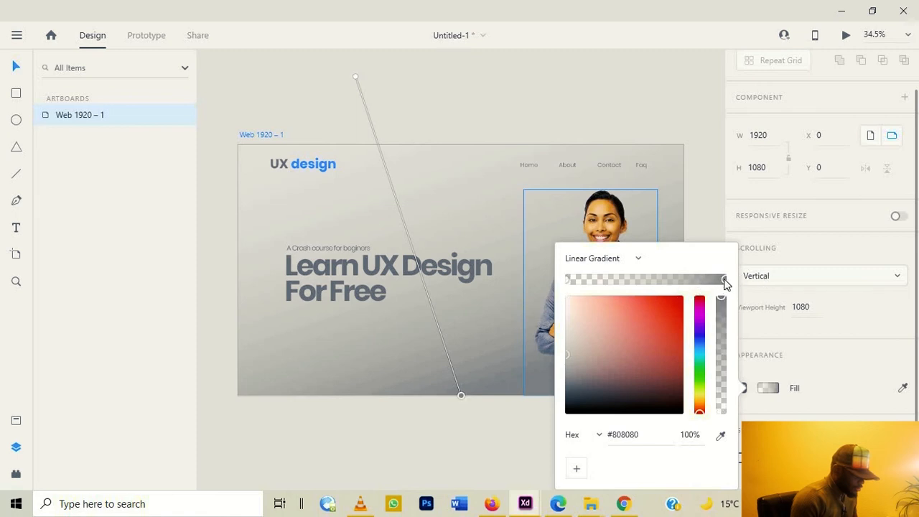
left_click(569, 280)
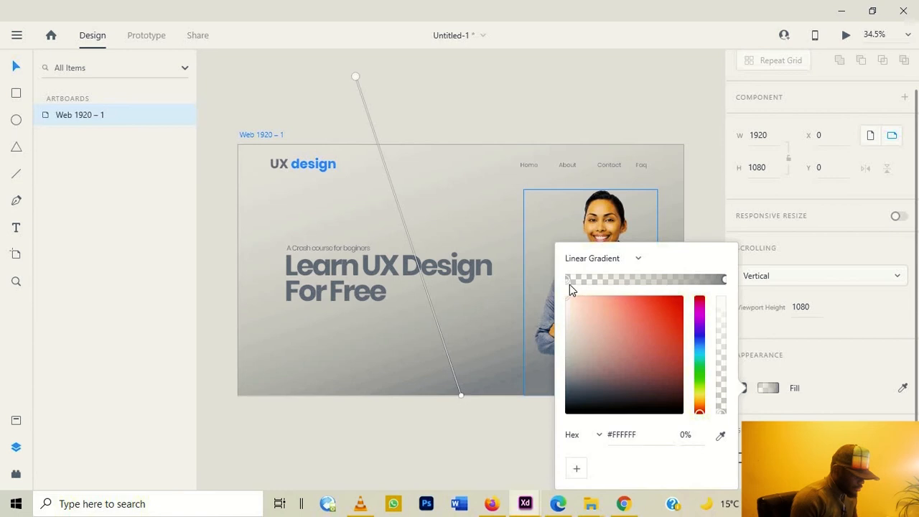
left_click_drag(569, 309, 549, 265)
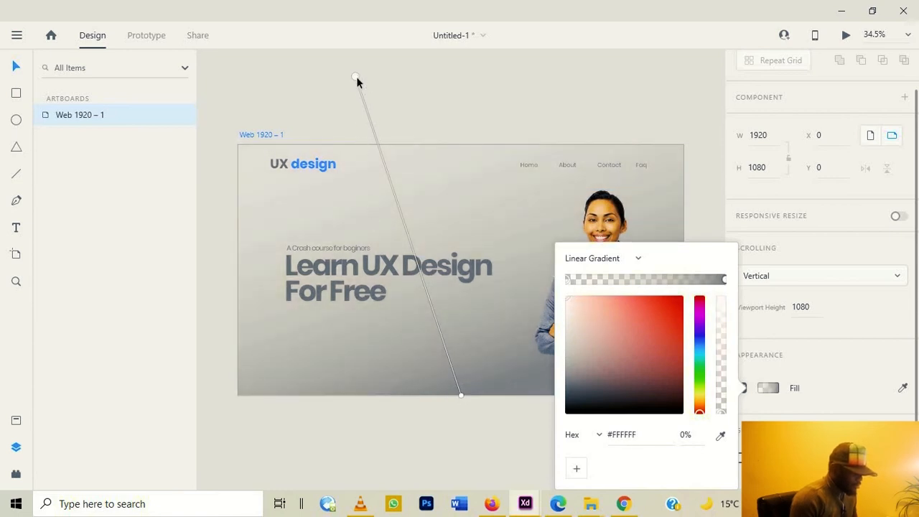
left_click_drag(356, 76, 422, 225)
left_click(456, 82)
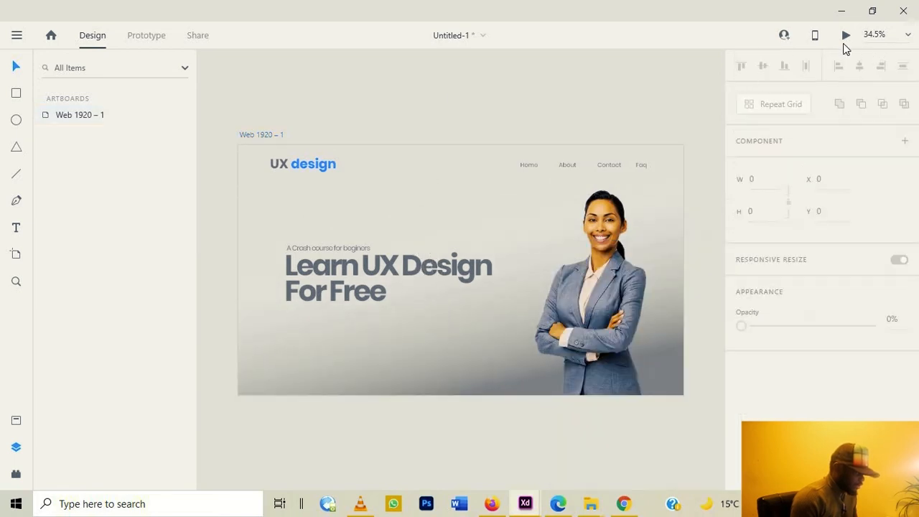
Preview the web page to check the transparent gradient background, and close the preview
left_click(847, 35)
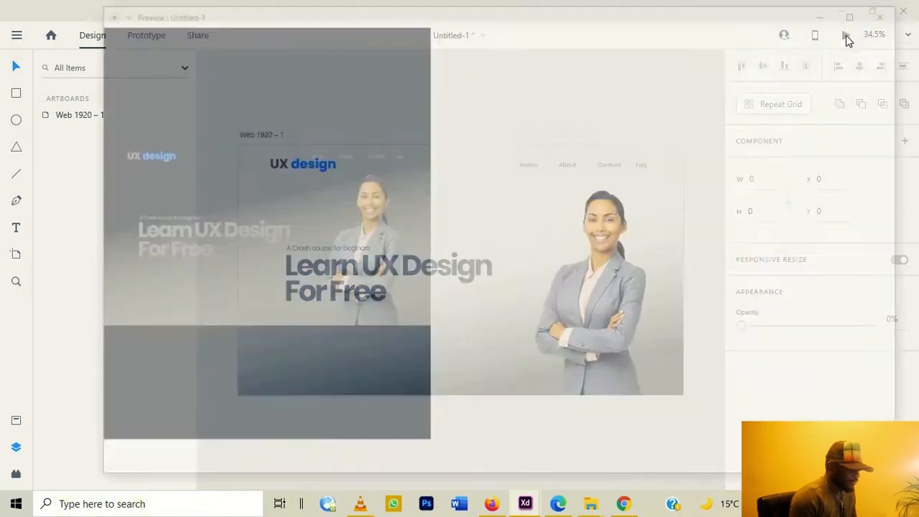
left_click(898, 12)
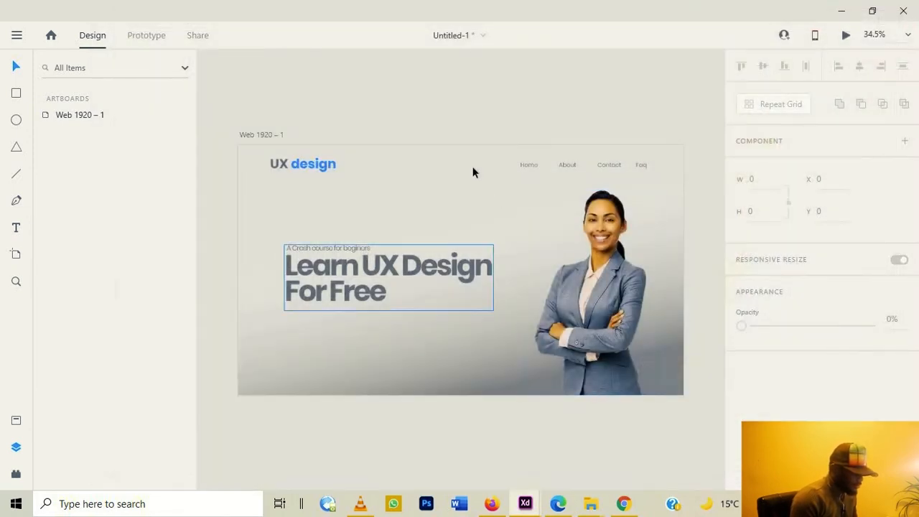
left_click(847, 36)
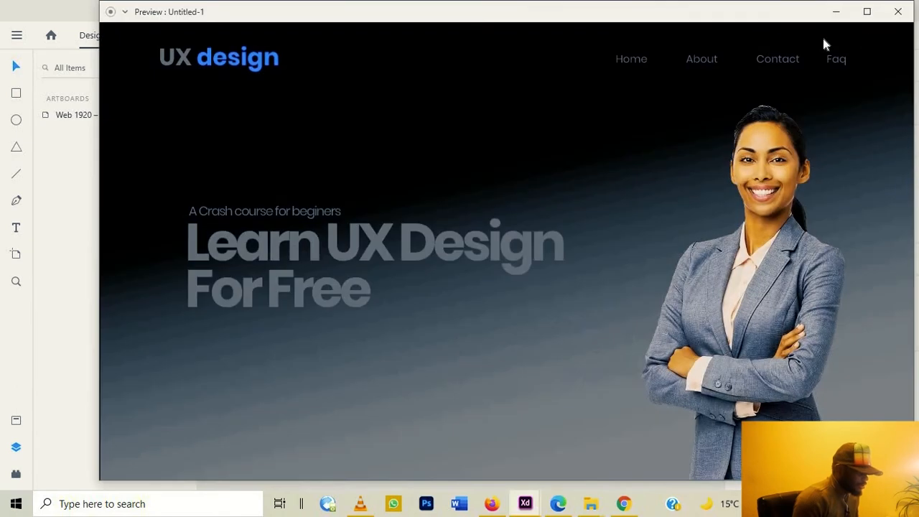
left_click(900, 12)
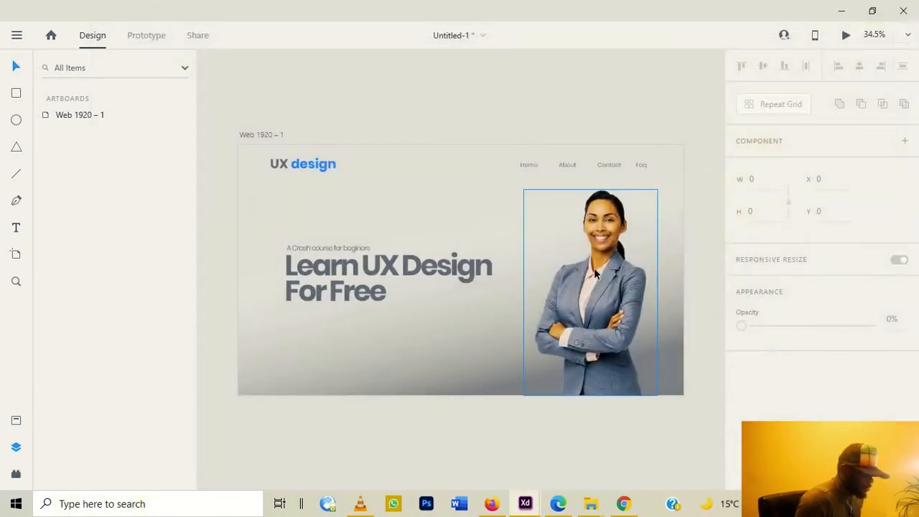
Set the artboard gradient's white stop to 100% opacity and move its start point diagonally beyond the artboard's upper-left corner
left_click(379, 227)
left_click(48, 96)
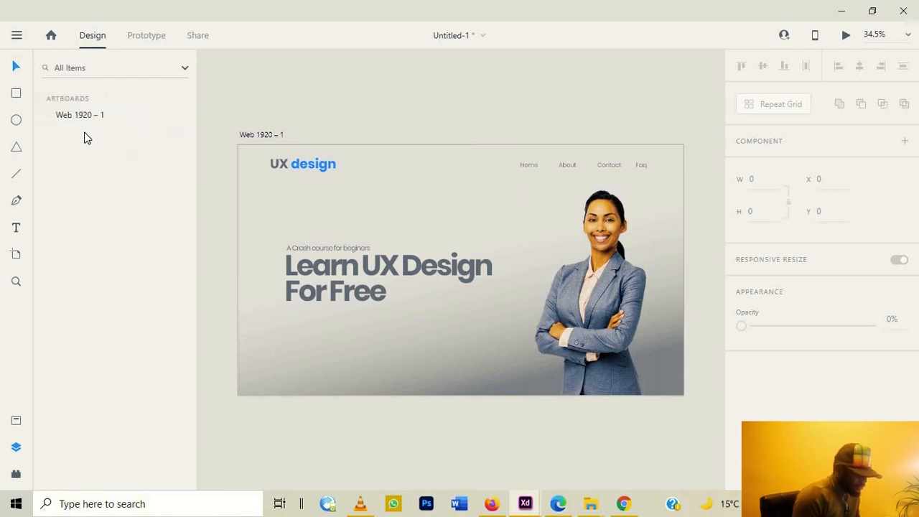
left_click(87, 114)
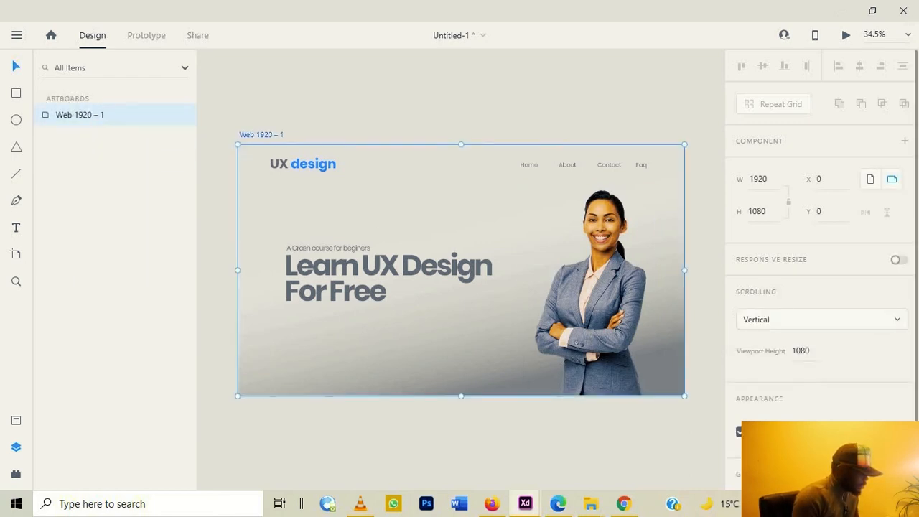
left_click(758, 432)
left_click_drag(723, 409, 723, 285)
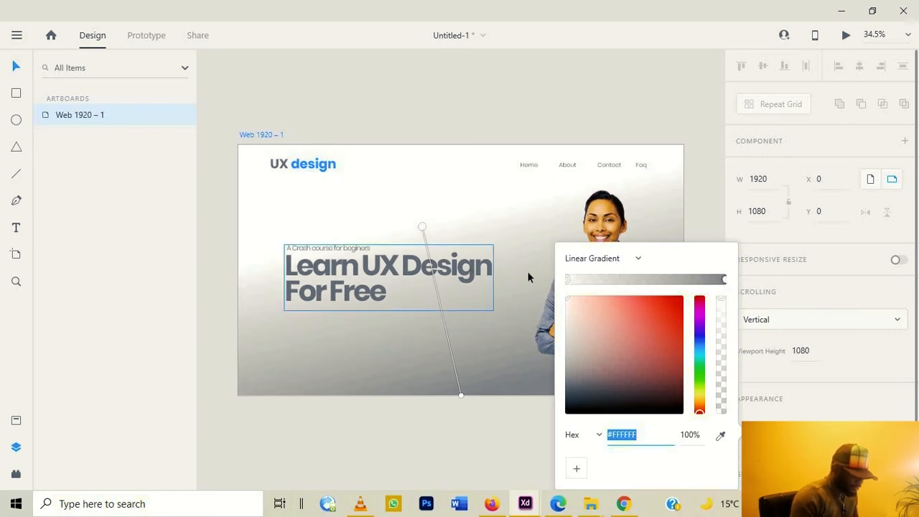
left_click_drag(423, 227, 205, 87)
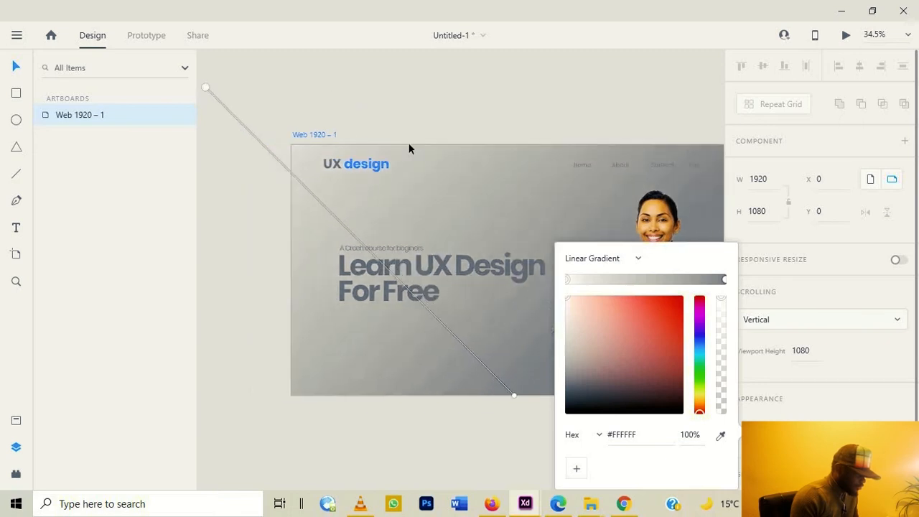
Give the artboard's linear gradient a steeper angle with a #FFFCFC start colour, and preview the page
left_click_drag(409, 149, 401, 87)
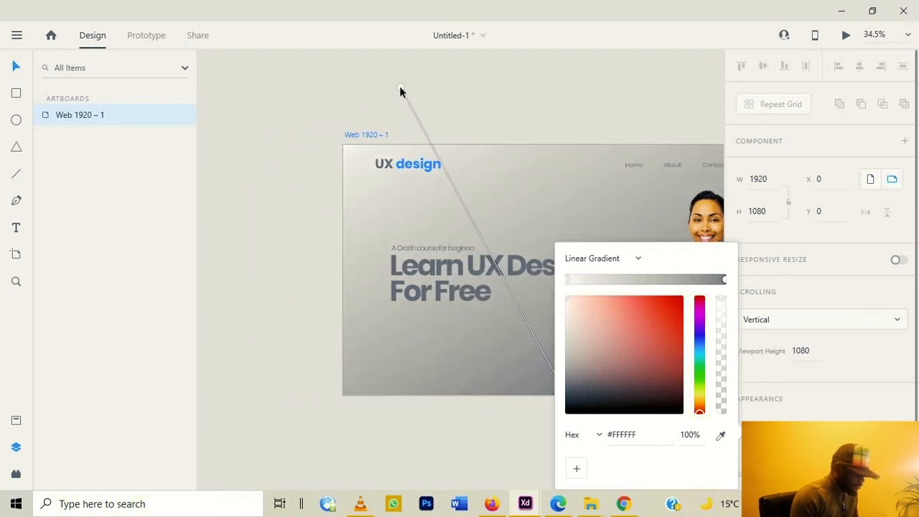
left_click(567, 305)
mouse_move(573, 302)
left_mouse_down()
mouse_move(591, 305)
mouse_move(575, 304)
mouse_move(573, 323)
mouse_move(568, 286)
left_mouse_up()
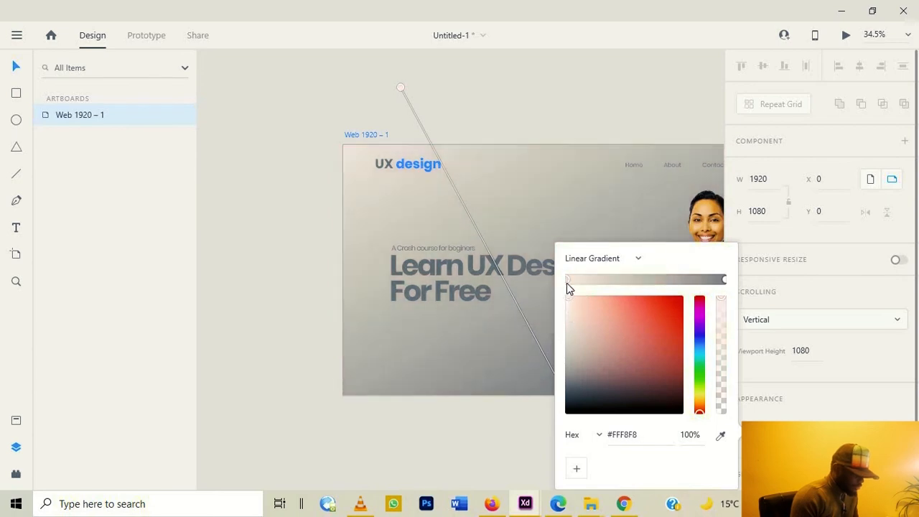
left_click_drag(439, 421, 390, 394)
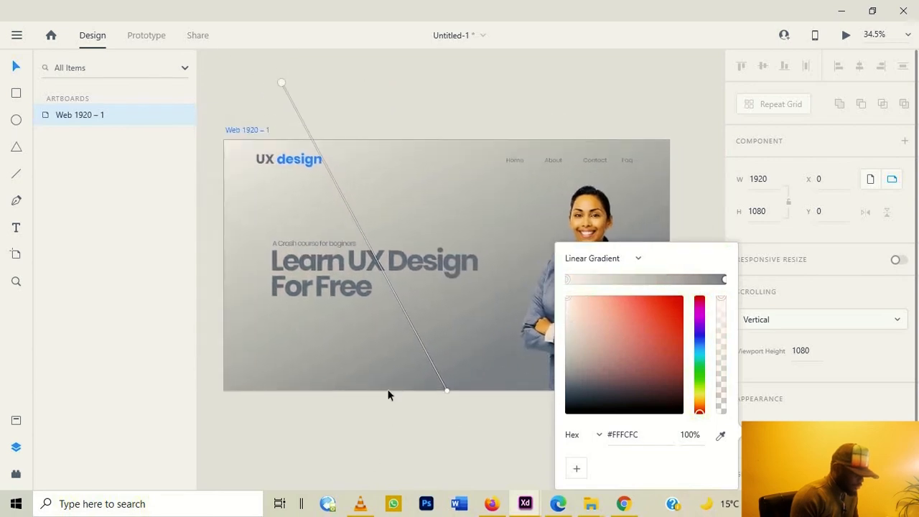
left_click(845, 36)
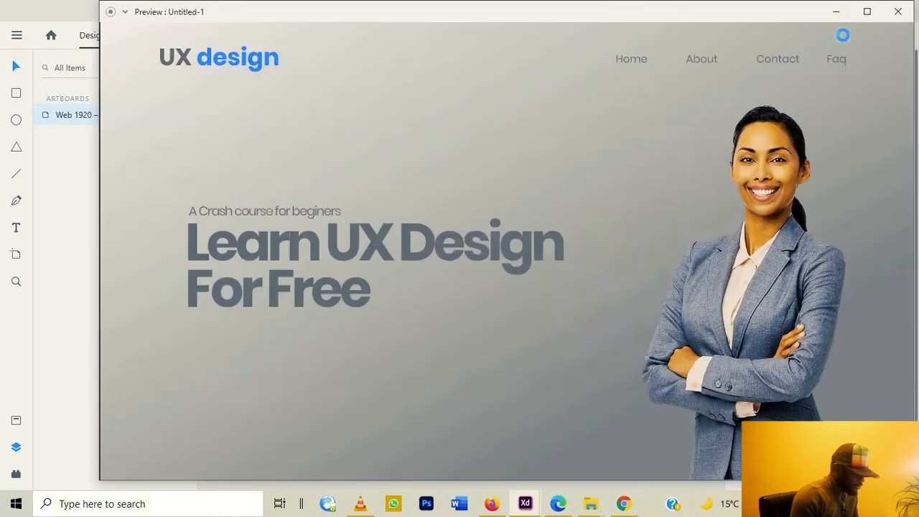
left_click(898, 12)
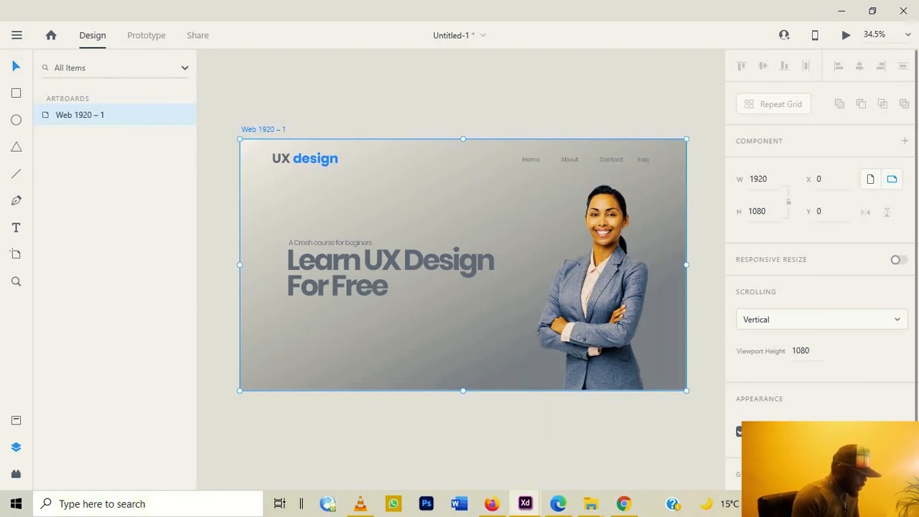
Change the artboard's fill from the linear gradient to the solid colour #FFFCFC
left_click(758, 431)
left_click(637, 260)
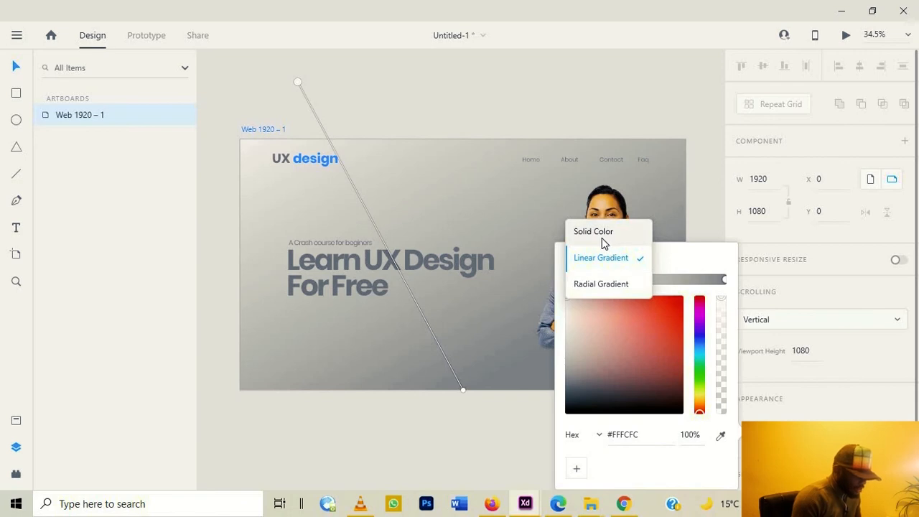
left_click(605, 230)
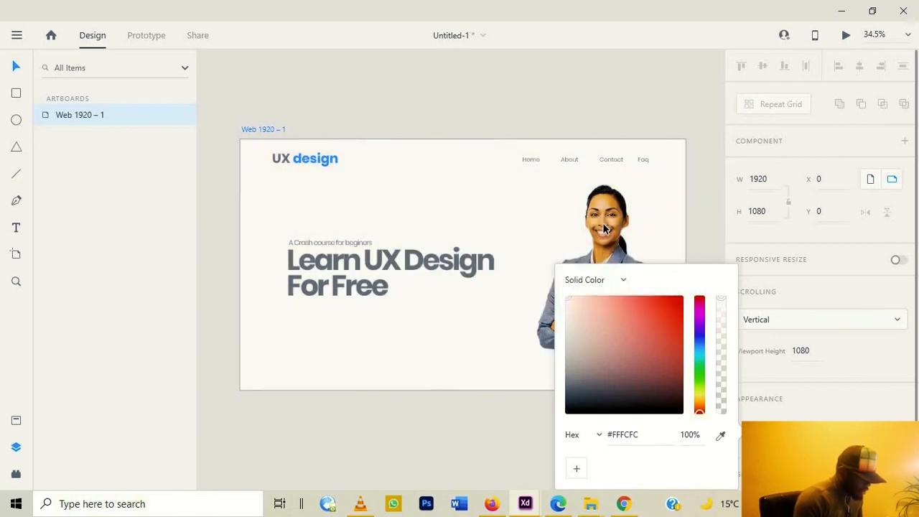
left_click(421, 206)
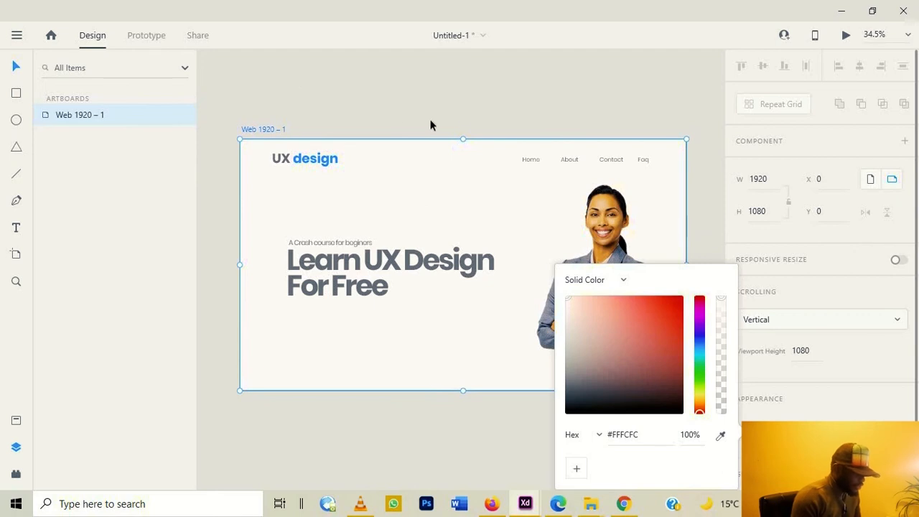
left_click(256, 154)
left_click(303, 161)
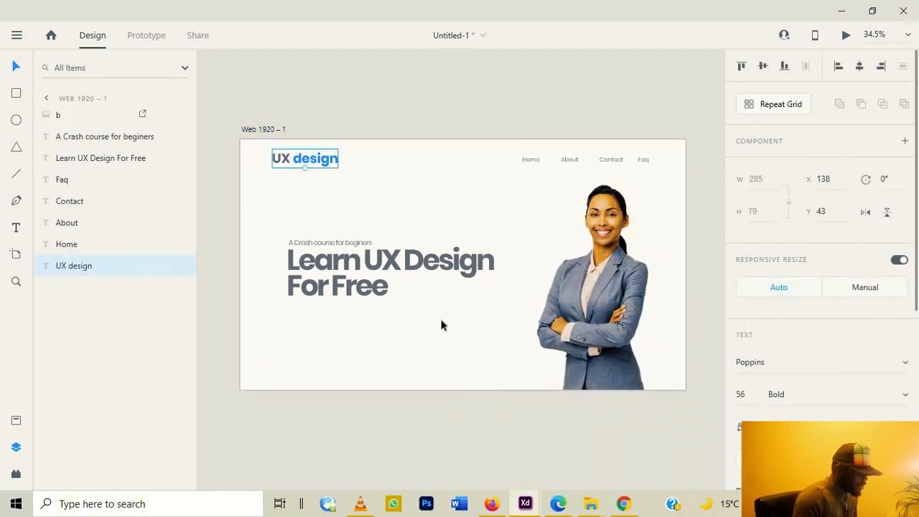
Examine the hero section's layout and the empty canvas beneath the artboard
scroll(446, 336, "down", 1)
scroll(363, 347, "down", 4)
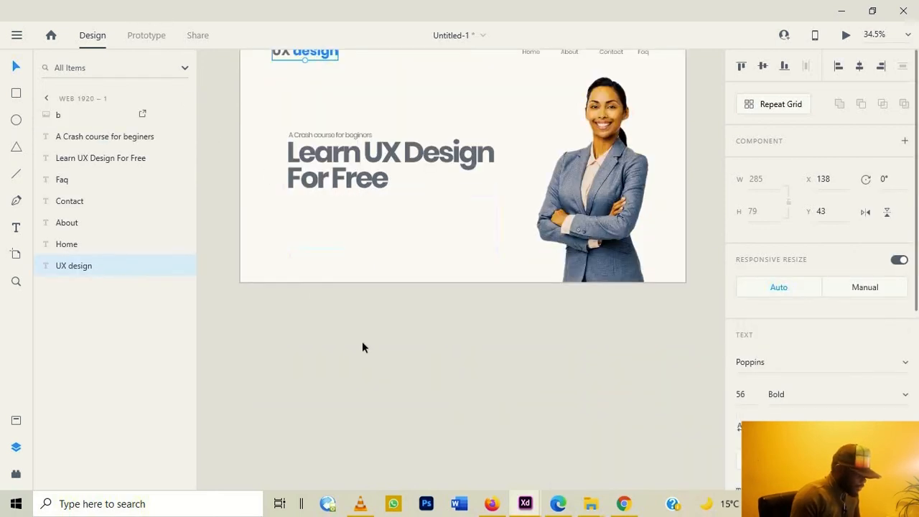
scroll(402, 252, "up", 2)
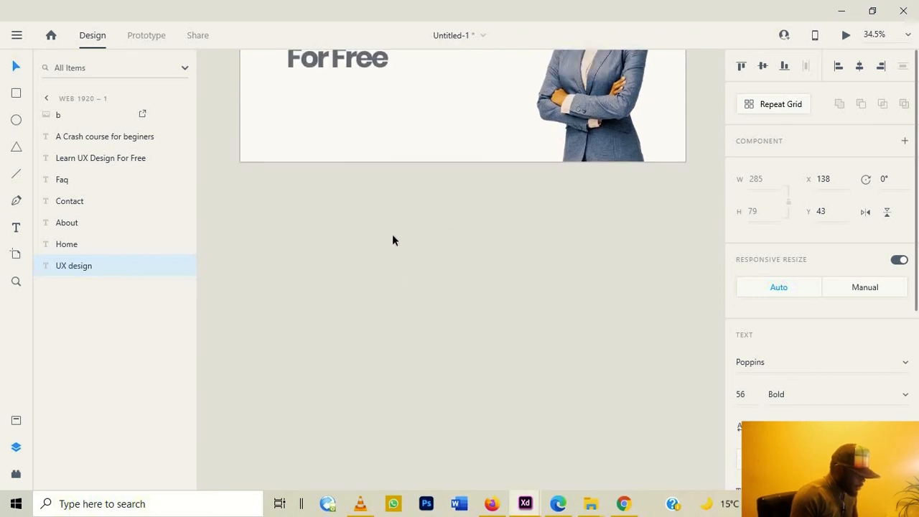
scroll(381, 357, "down", 2)
scroll(371, 355, "up", 3)
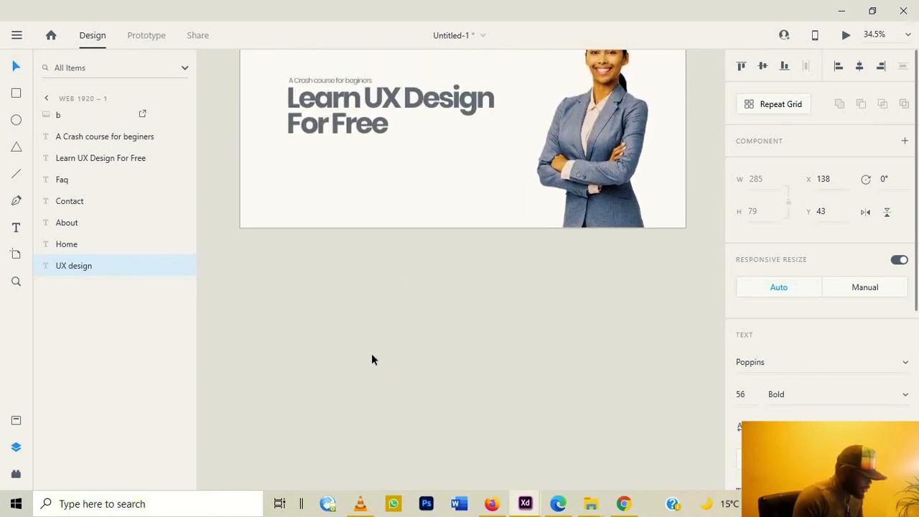
scroll(371, 351, "up", 1)
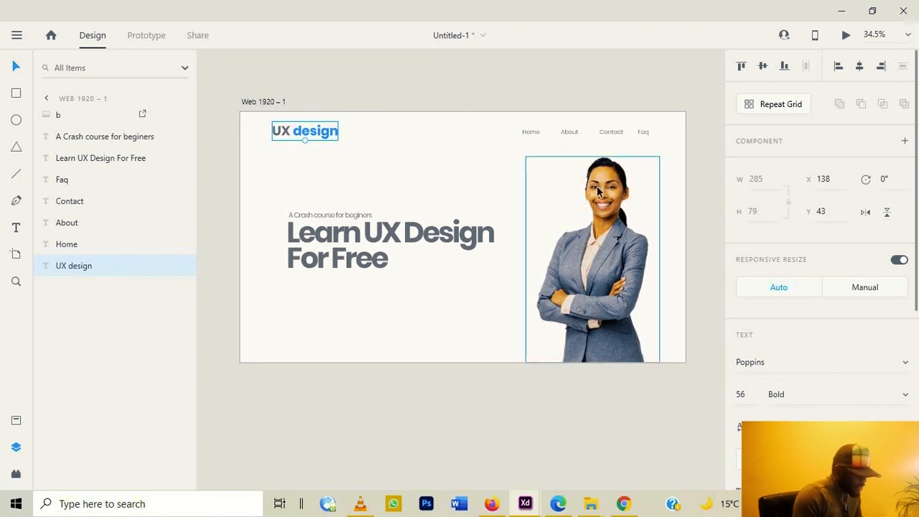
left_click(319, 122)
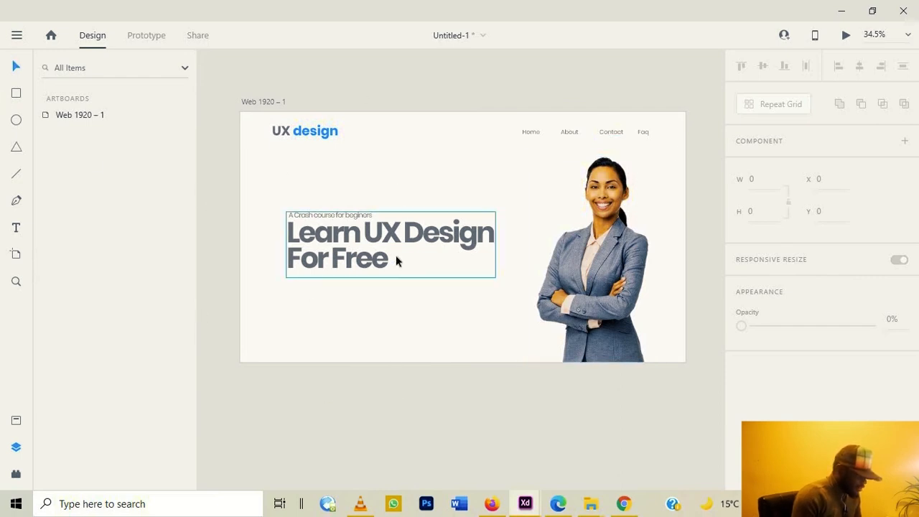
scroll(441, 316, "down", 2)
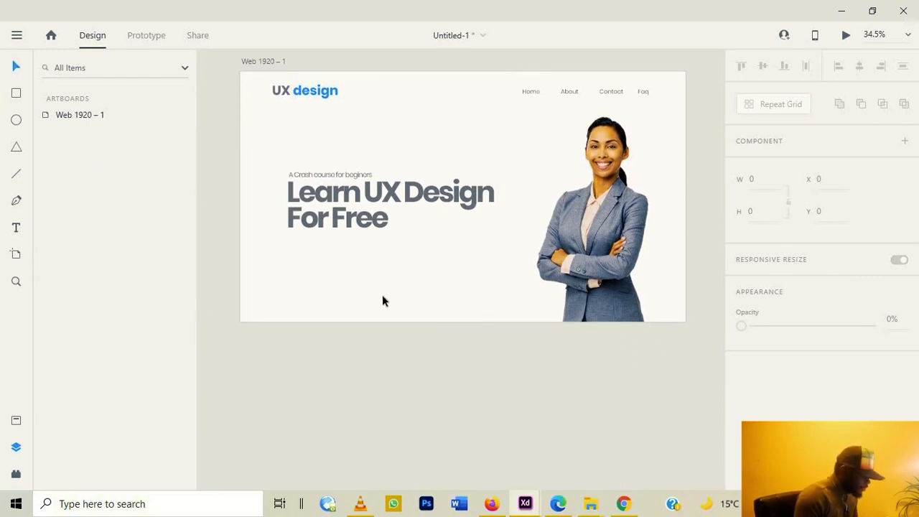
left_click(390, 307)
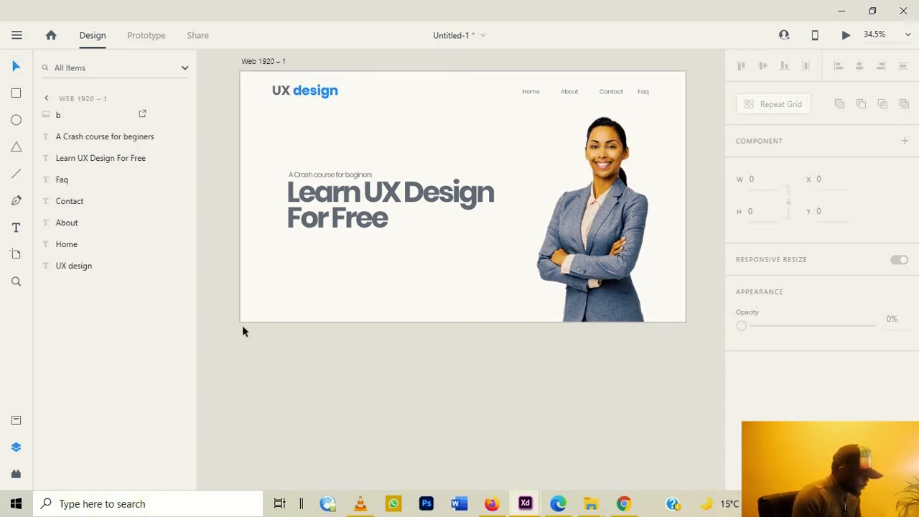
scroll(399, 248, "up", 2)
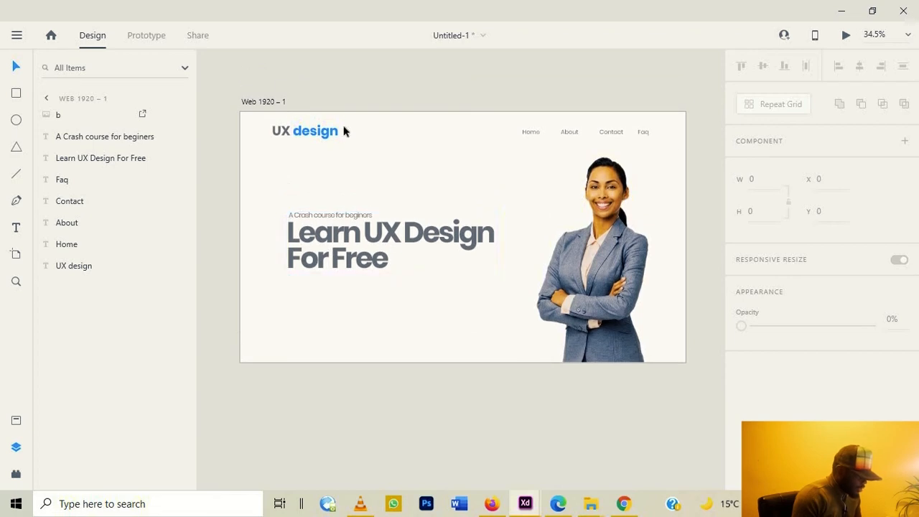
Rename the artboard as "Web tutorial"
left_click(256, 102)
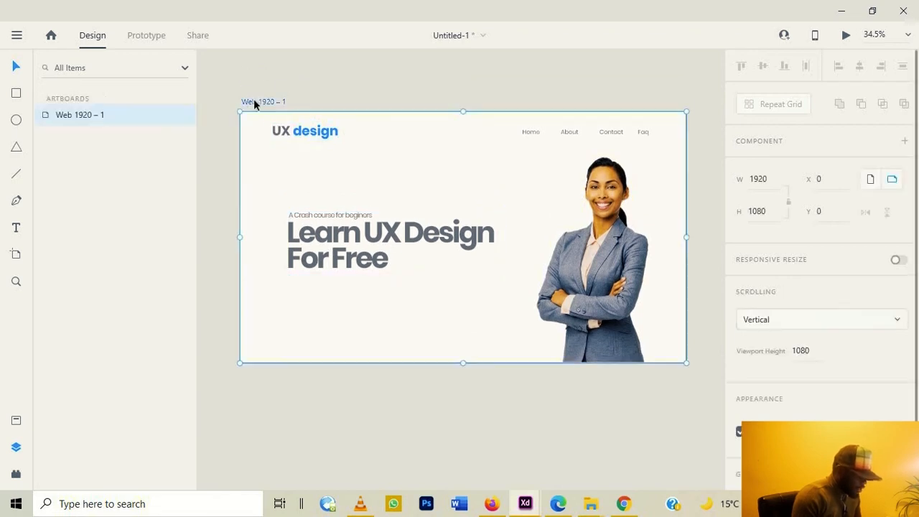
double_click(256, 101)
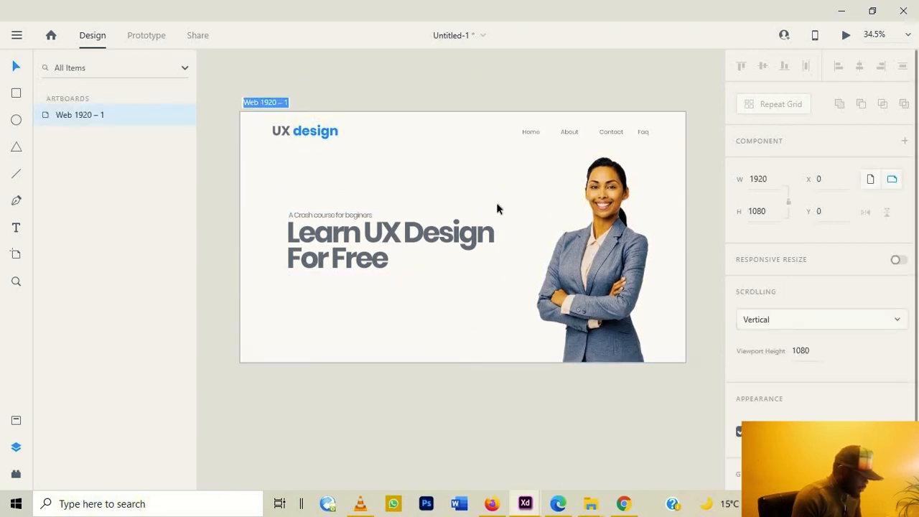
type("W")
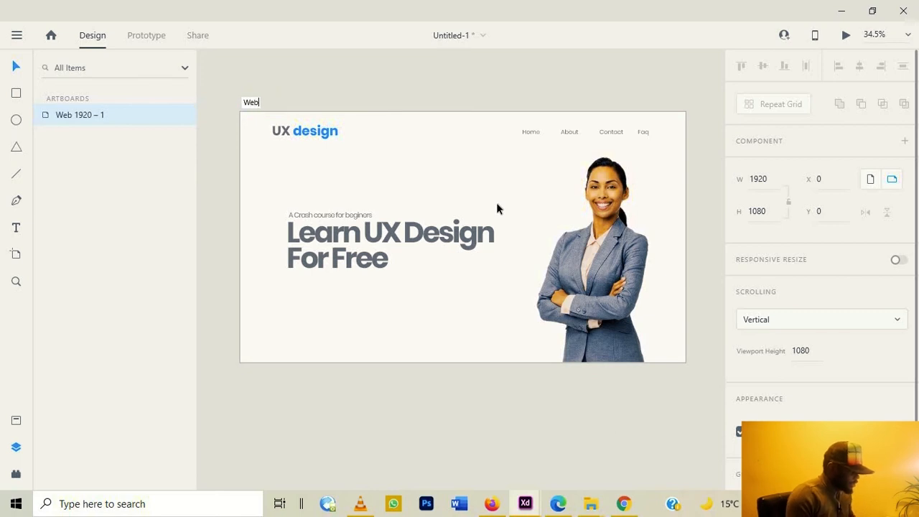
type("eb ")
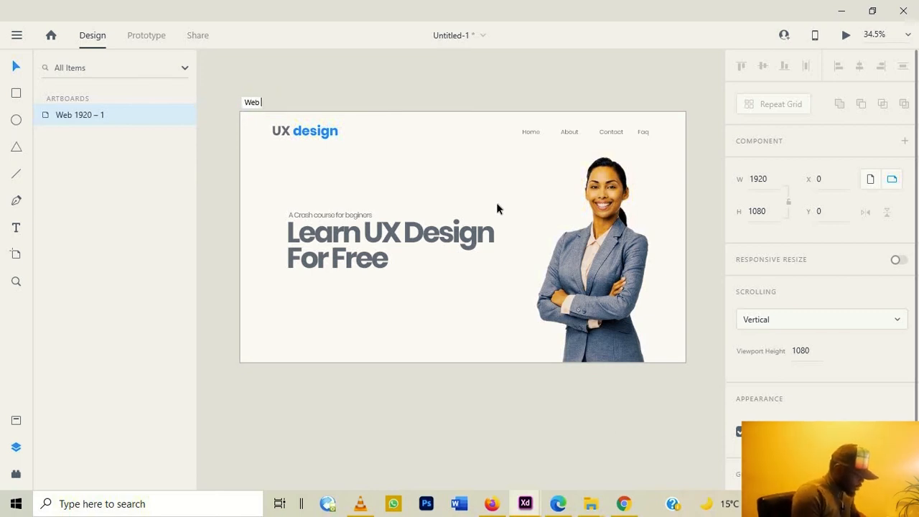
type("tuto")
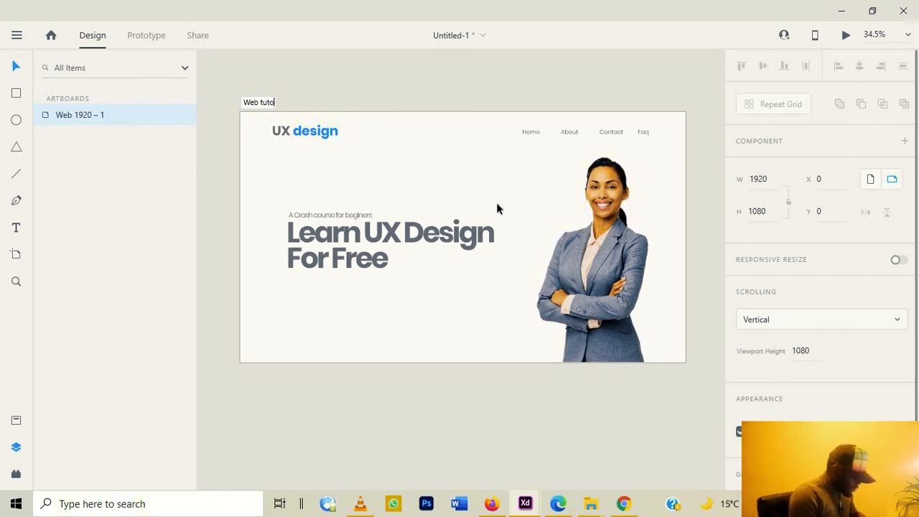
type("rial")
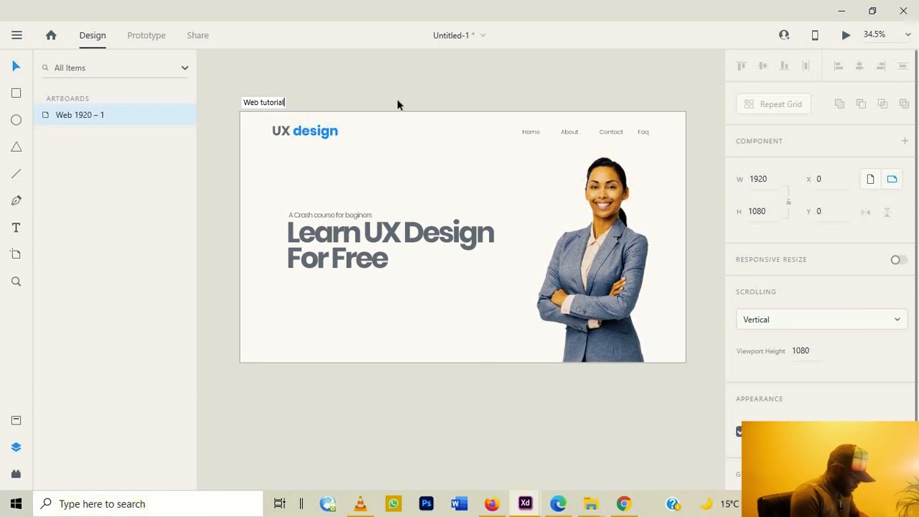
key("Return")
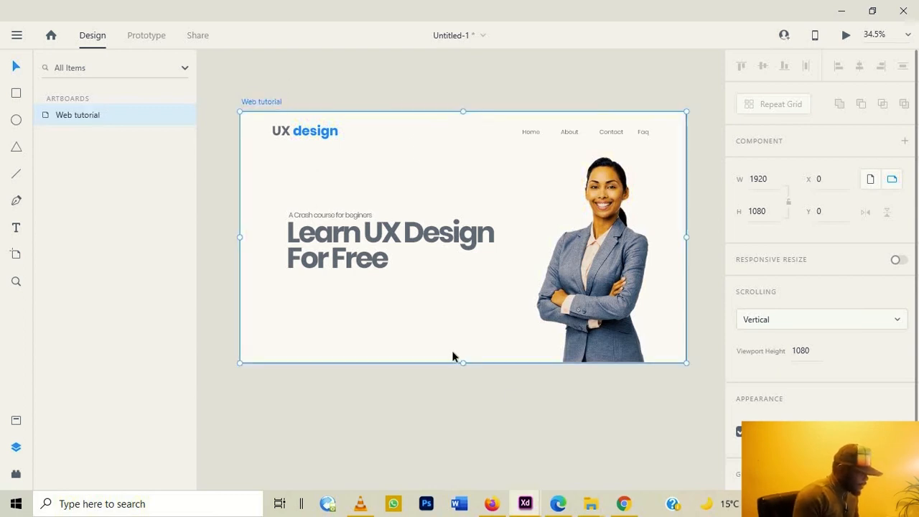
Extend the Web tutorial artboard downward to a height of about 2596 px to make room for content below the hero section
left_click_drag(463, 362, 433, 455)
scroll(355, 242, "up", 3)
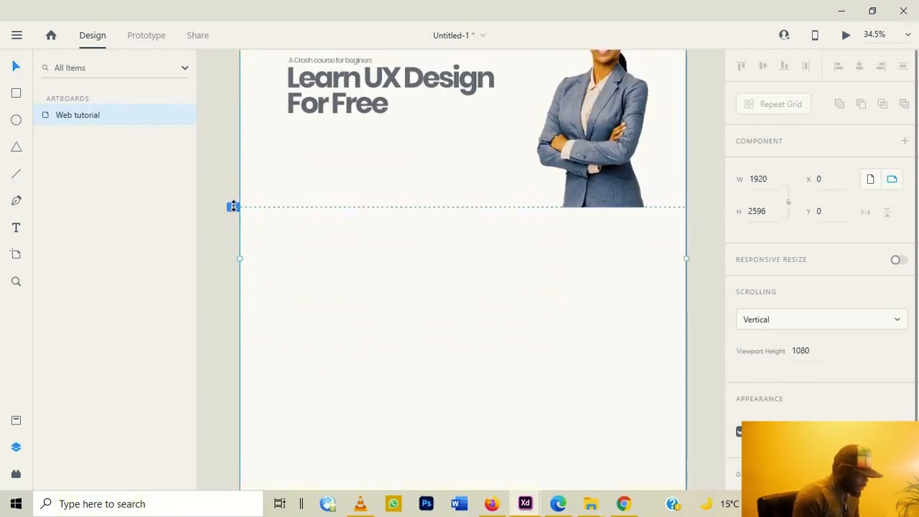
scroll(273, 249, "up", 3)
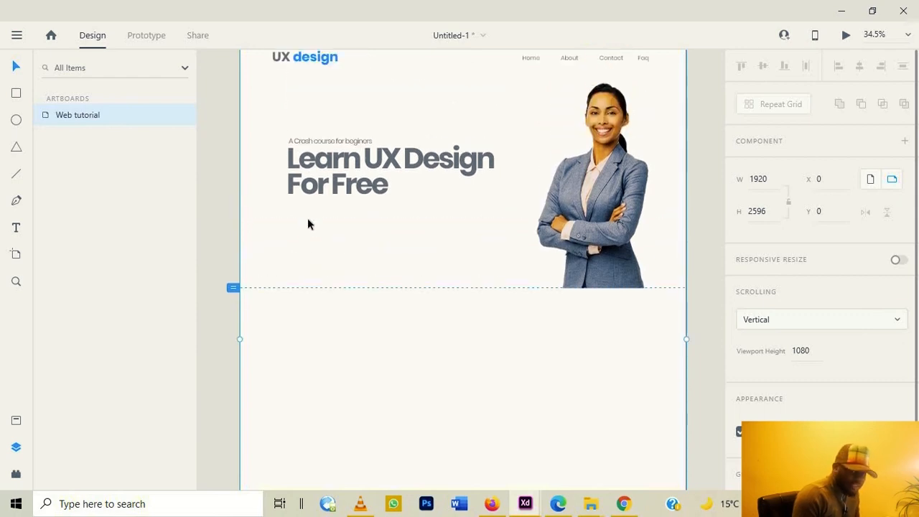
scroll(314, 246, "up", 1)
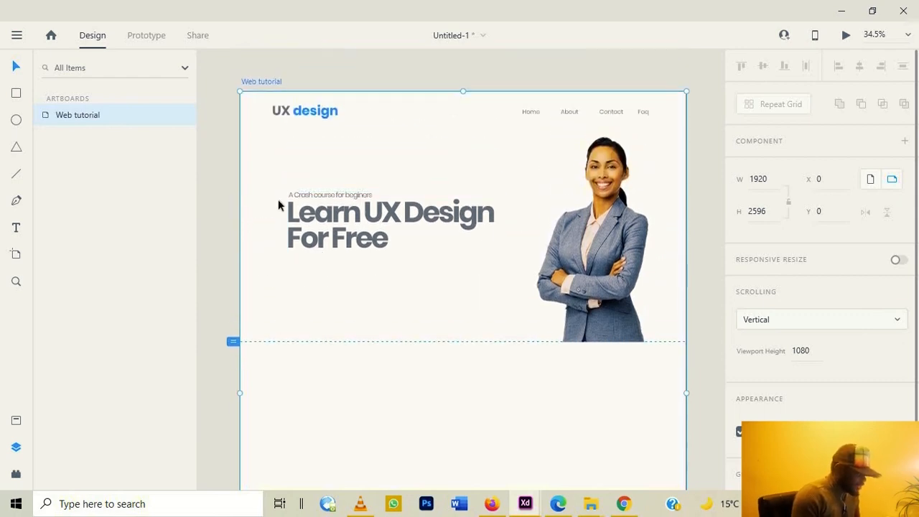
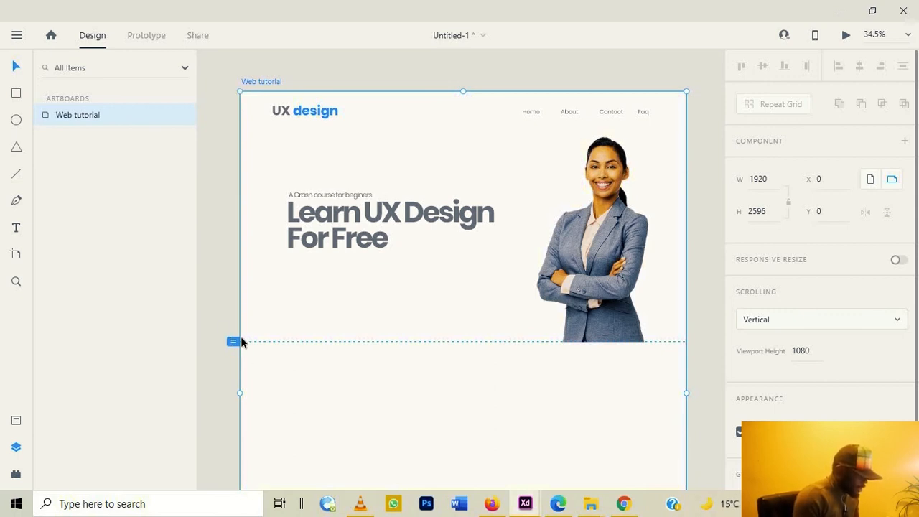
scroll(346, 314, "down", 1)
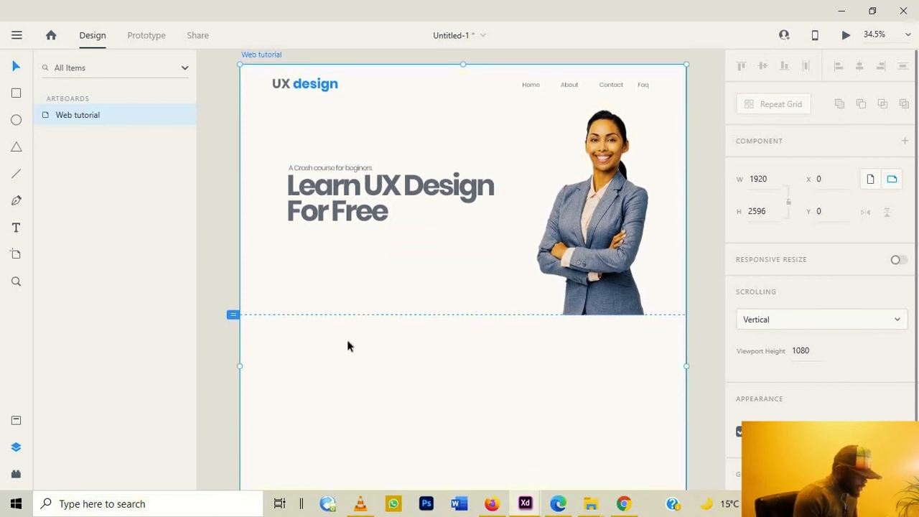
scroll(348, 343, "down", 6)
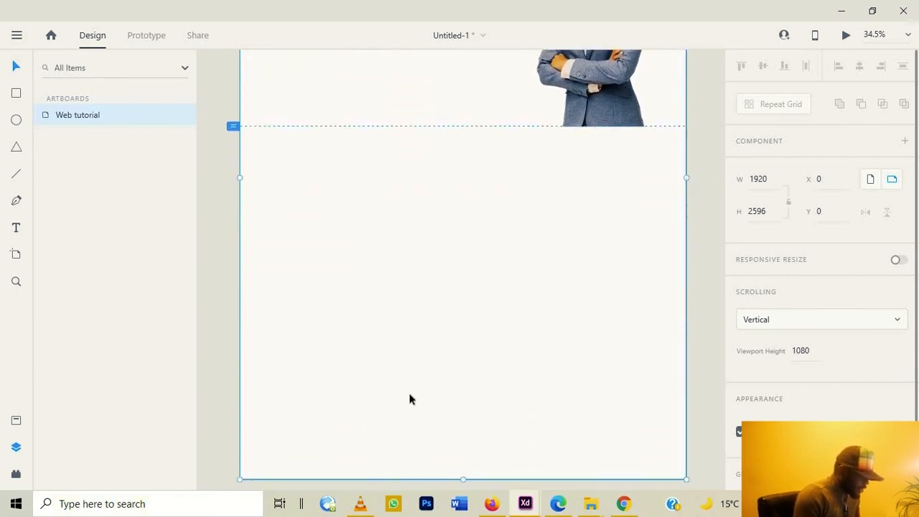
scroll(474, 331, "up", 1)
scroll(483, 417, "down", 1)
scroll(510, 236, "up", 6)
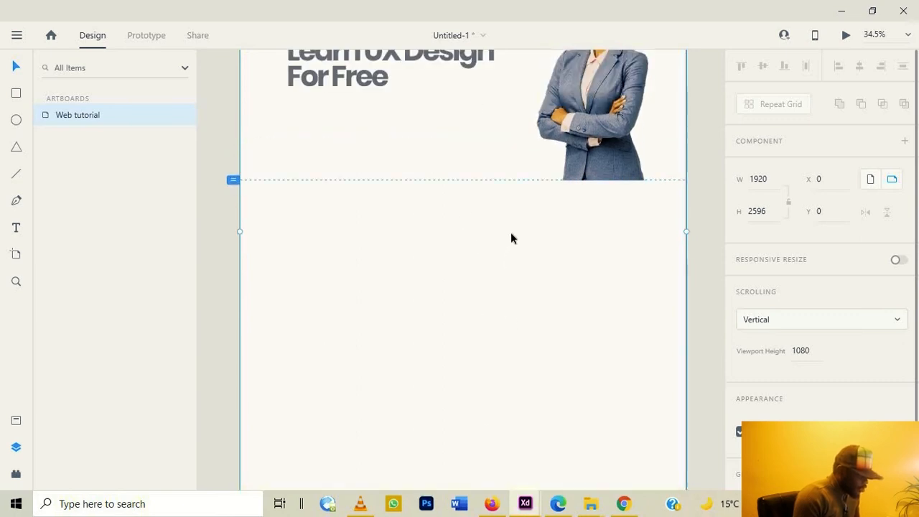
Preview the extended page from the hero section down to its empty lower end, and close the preview
left_click(847, 36)
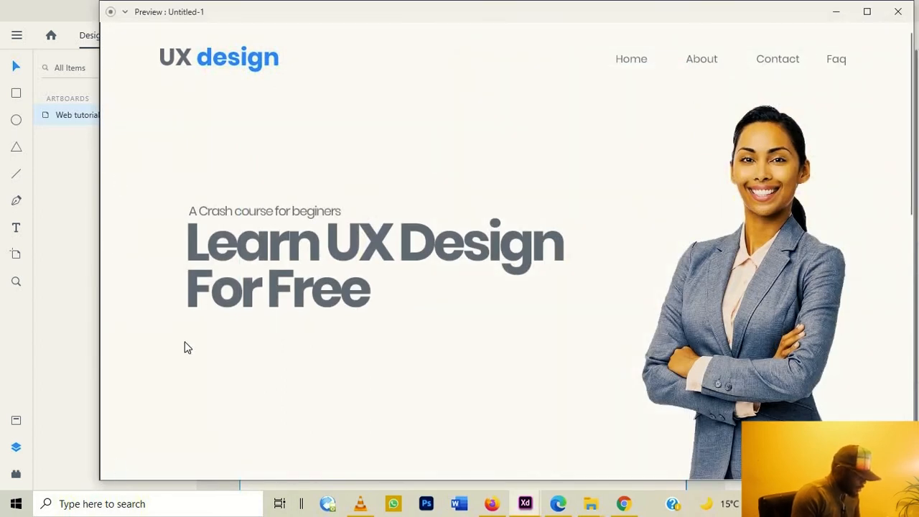
scroll(483, 252, "down", 5)
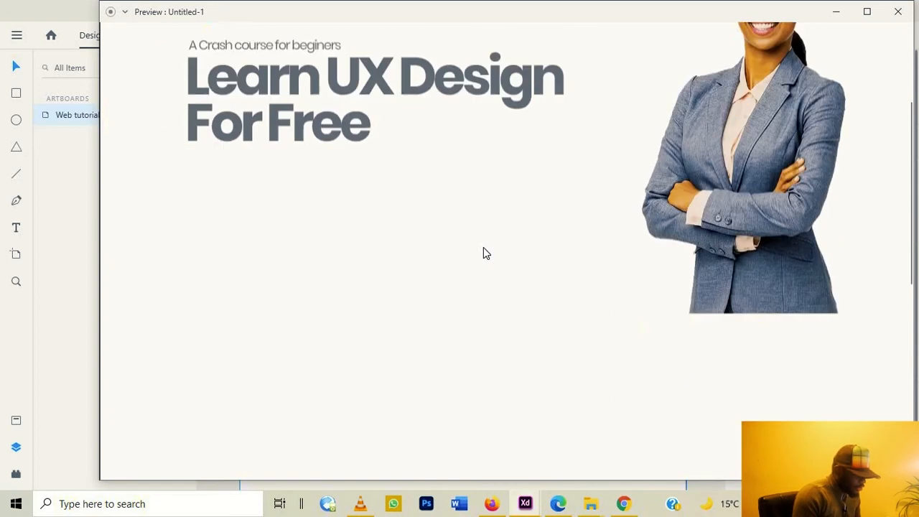
left_click(898, 12)
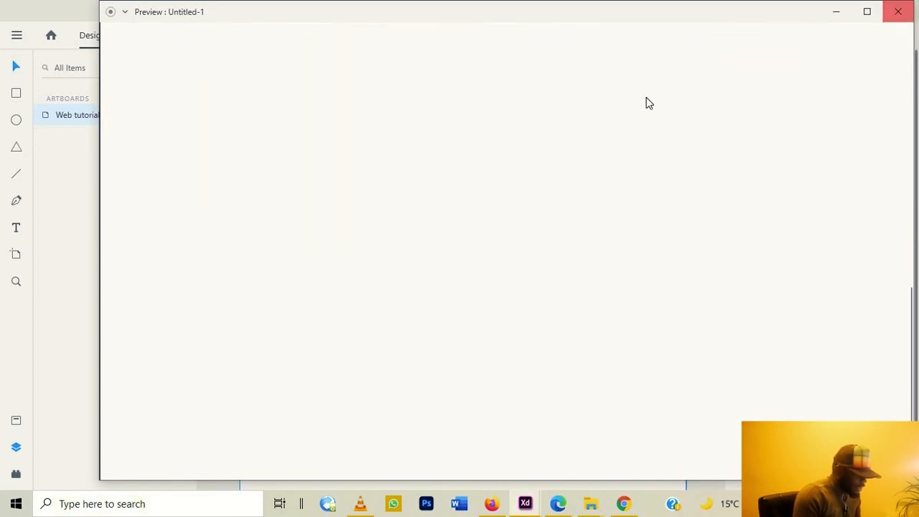
scroll(434, 313, "down", 4)
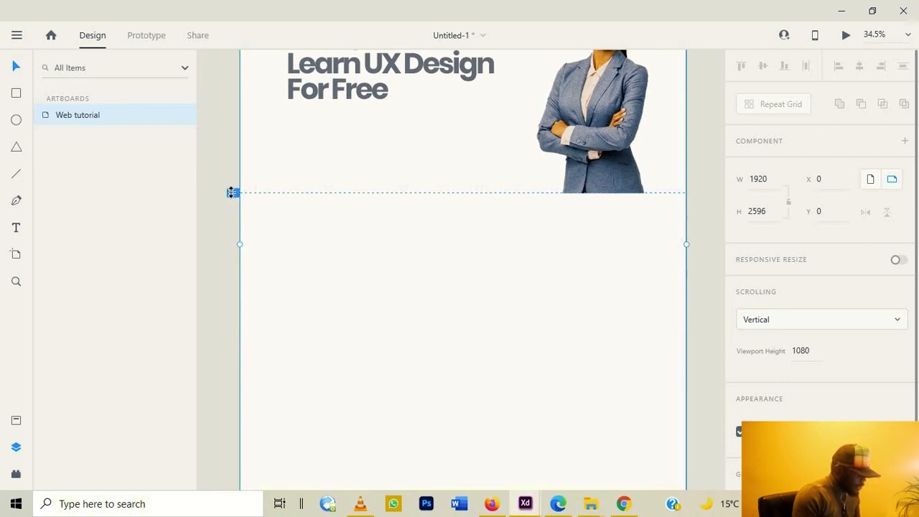
Try extending the Web tutorial artboard's viewport height to the full 2596 px, and undo the change
mouse_move(231, 192)
left_mouse_down()
mouse_move(199, 420)
mouse_move(499, 402)
mouse_move(522, 493)
mouse_move(493, 451)
left_mouse_up()
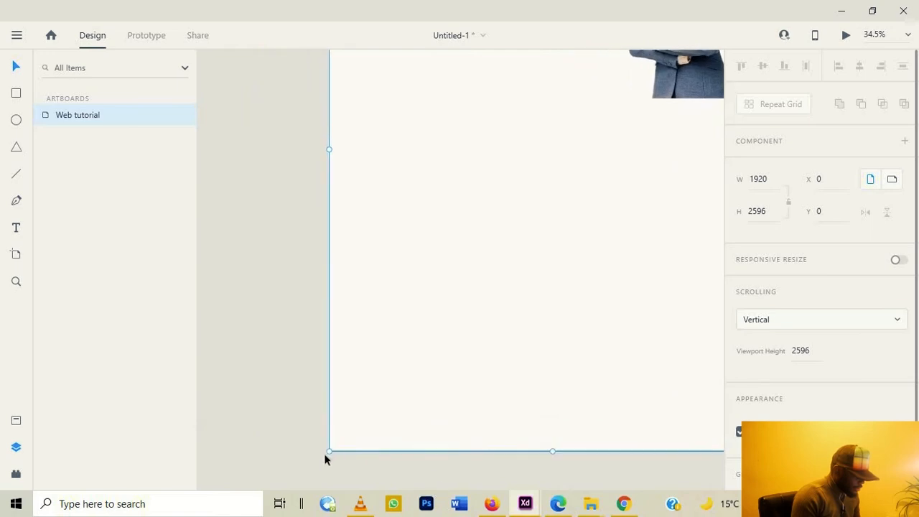
scroll(366, 370, "up", 5)
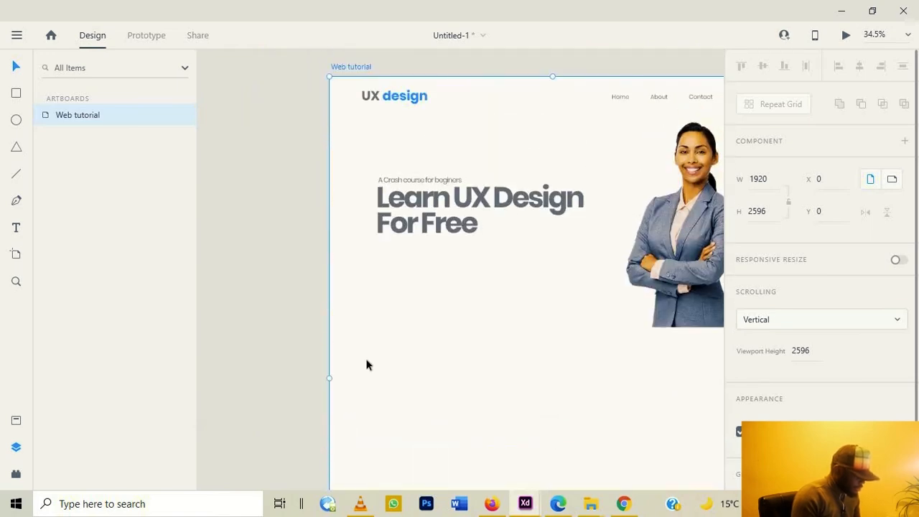
key("ctrl+z")
Lower the artboard's viewport boundary to a height of about 2480 px, preview how the page scrolls, and close the preview
scroll(366, 355, "down", 3)
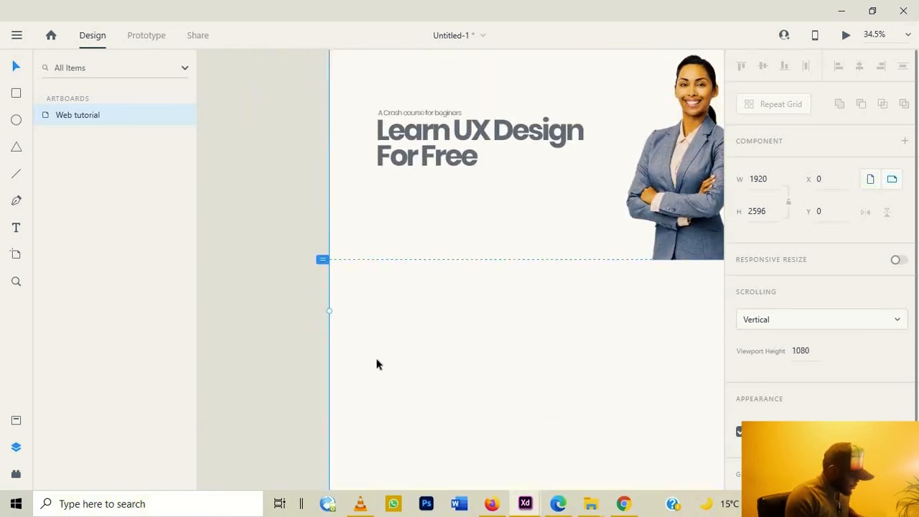
scroll(399, 321, "down", 3)
scroll(394, 275, "down", 3)
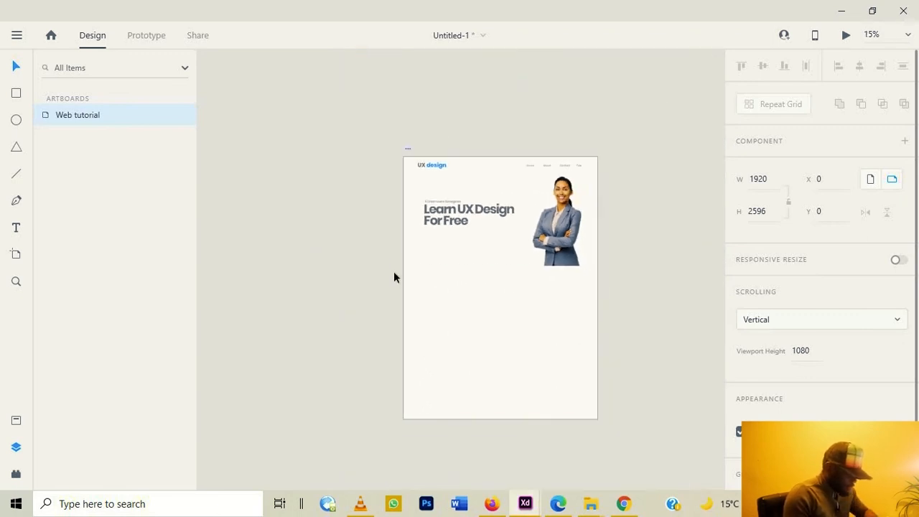
left_click_drag(396, 267, 386, 405)
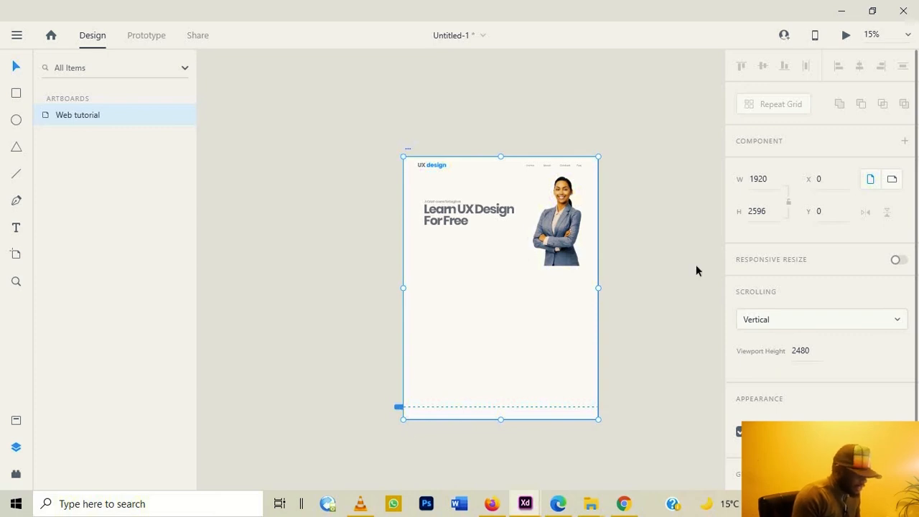
left_click(845, 36)
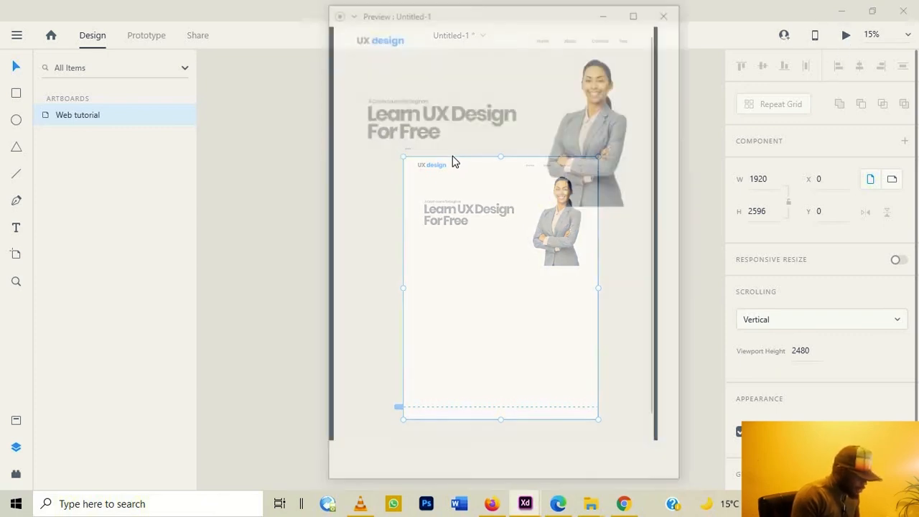
scroll(548, 351, "down", 1)
scroll(571, 316, "up", 1)
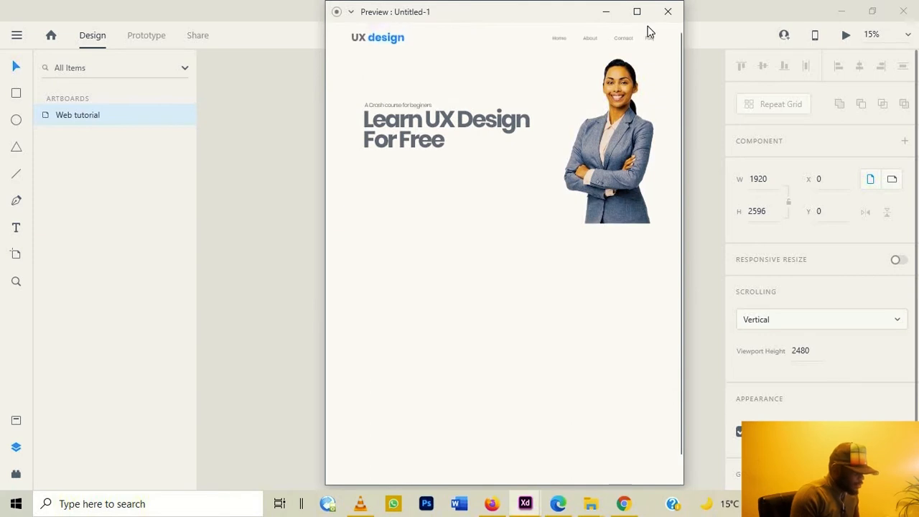
left_click(668, 11)
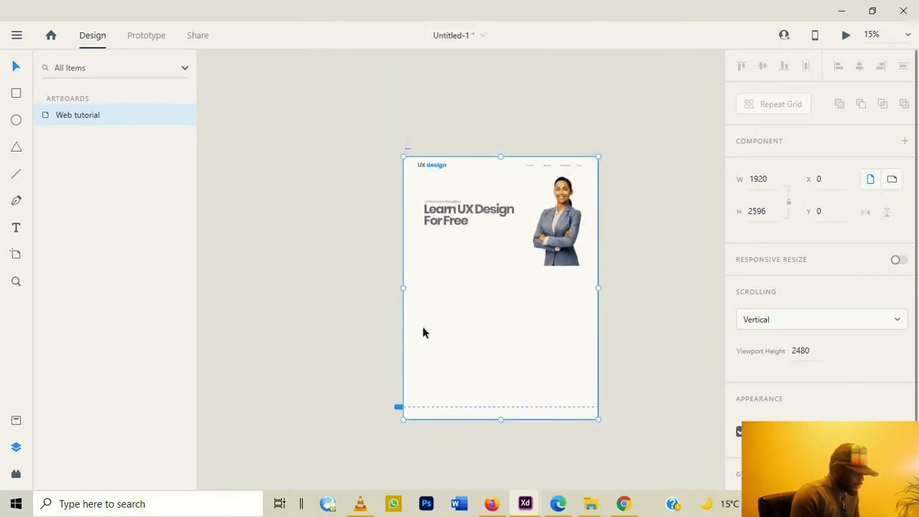
Move the viewport boundary up to the photo's lower edge, at a height of 1080 px, and preview the scrolling page
scroll(416, 329, "up", 2)
scroll(378, 373, "down", 1)
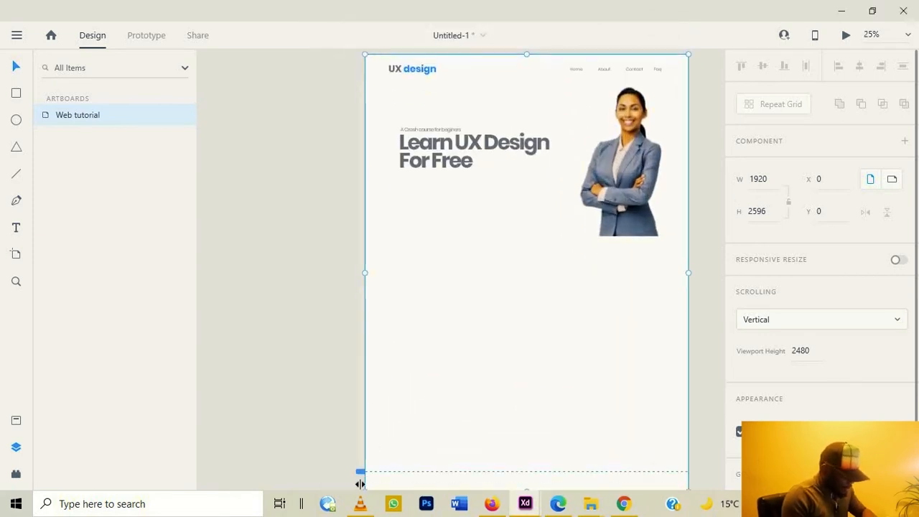
left_click_drag(360, 472, 349, 236)
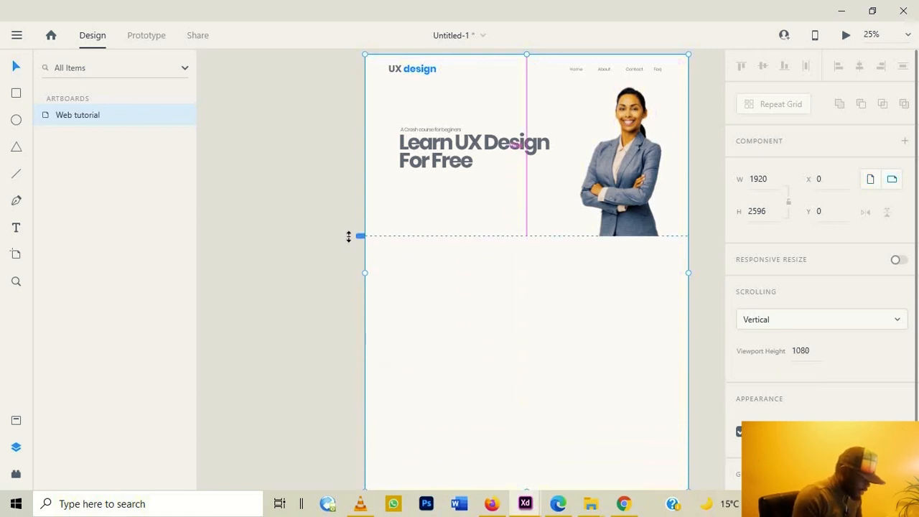
left_click(842, 38)
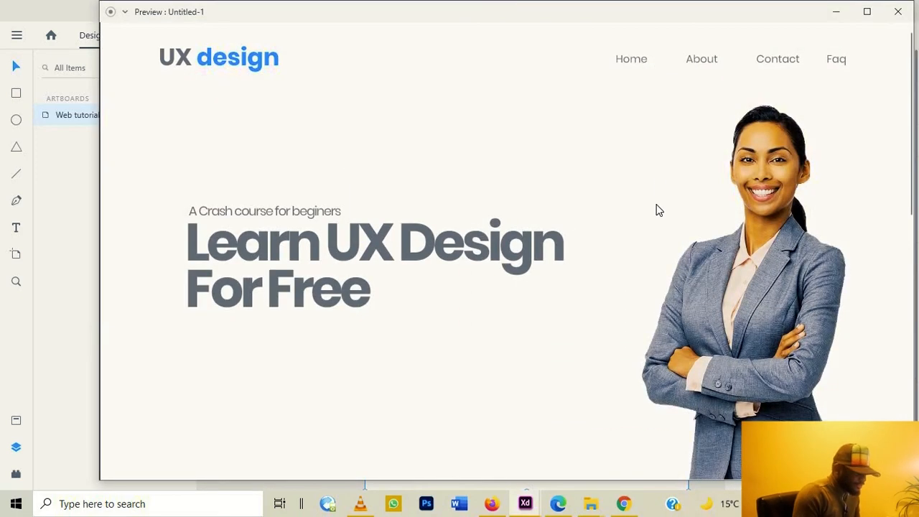
scroll(650, 238, "down", 5)
scroll(645, 269, "down", 3)
left_click(898, 11)
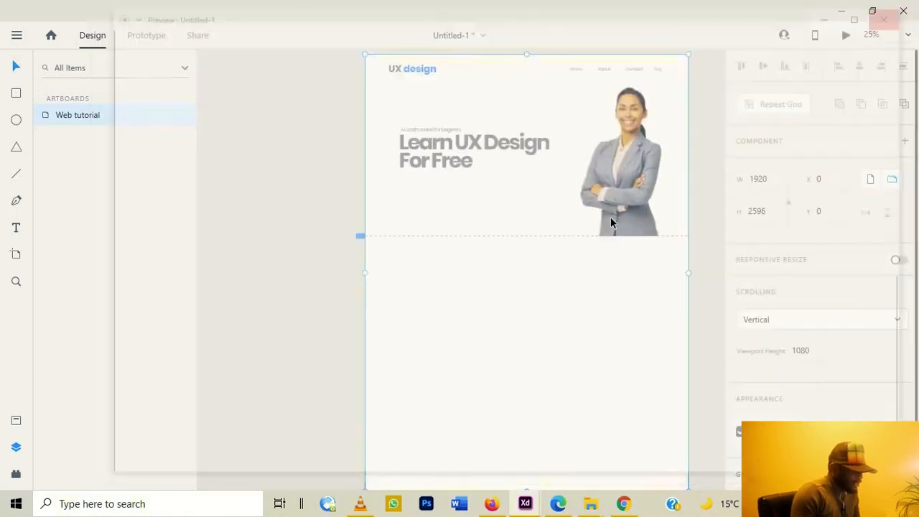
Draw a rectangle about 2084 by 856 px across the artboard below the hero section and align its top edge to Y 1080
left_click(15, 95)
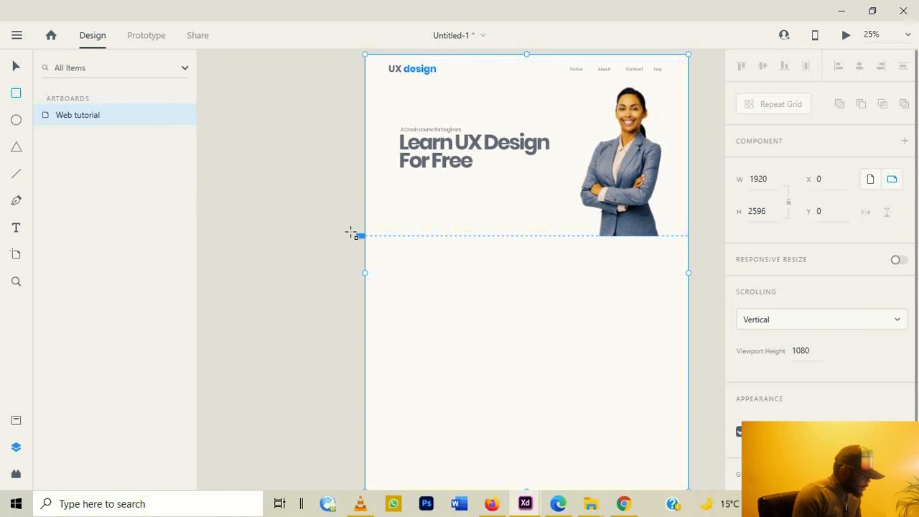
left_click_drag(351, 232, 701, 375)
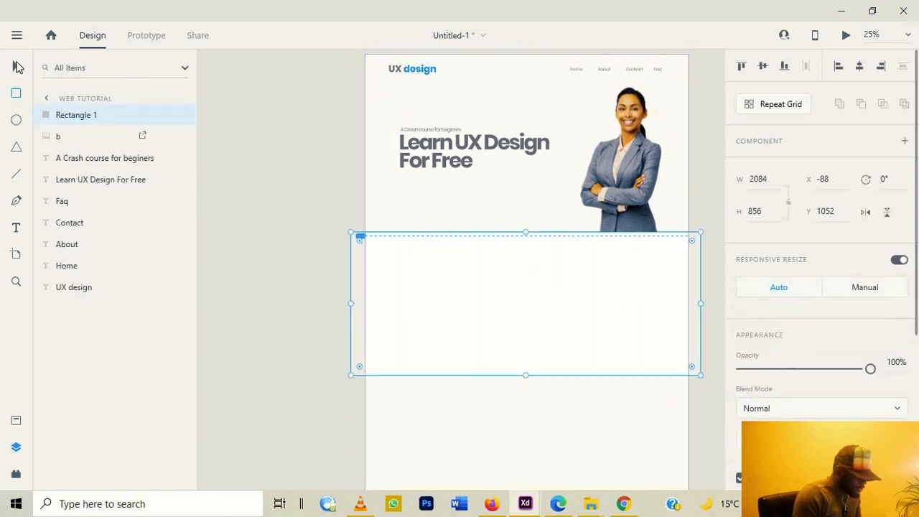
left_click(18, 66)
left_click_drag(528, 280, 530, 286)
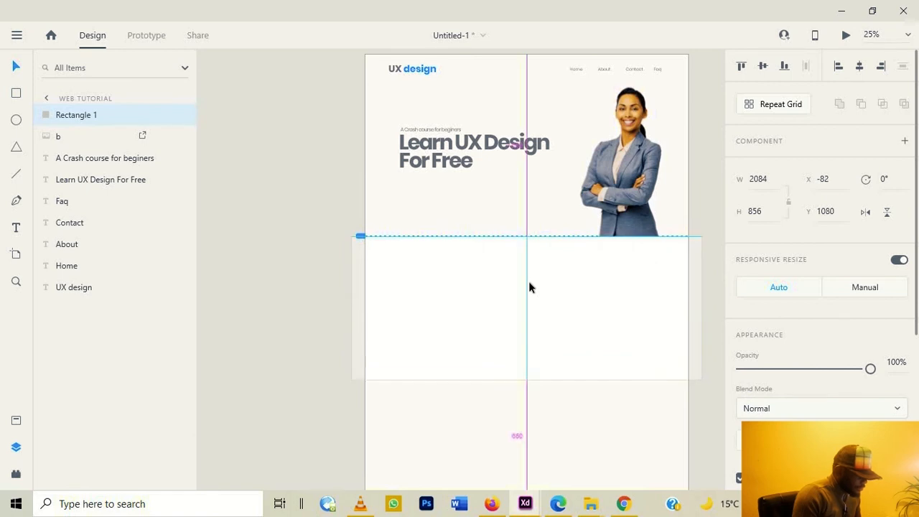
left_click(316, 214)
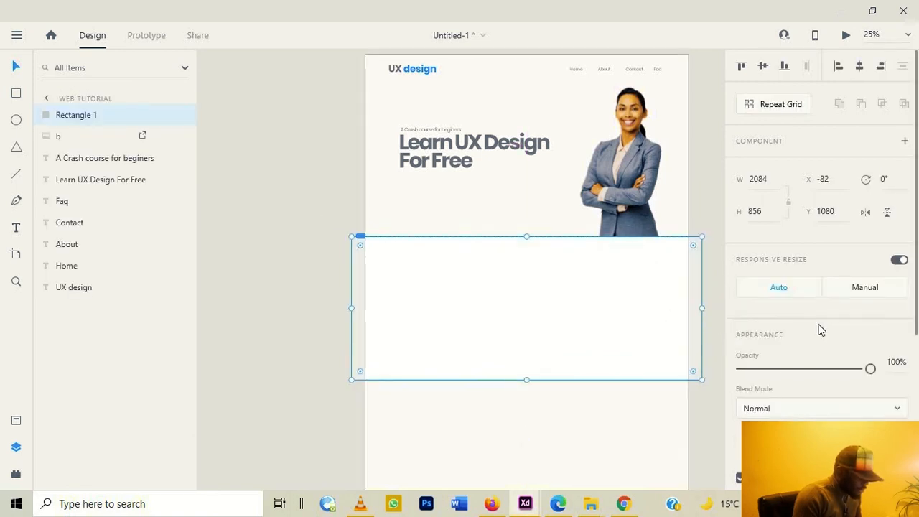
Remove the new rectangle's border and fill it with the dusty pink colour #C8A4A4
scroll(819, 328, "down", 3)
left_click(741, 313)
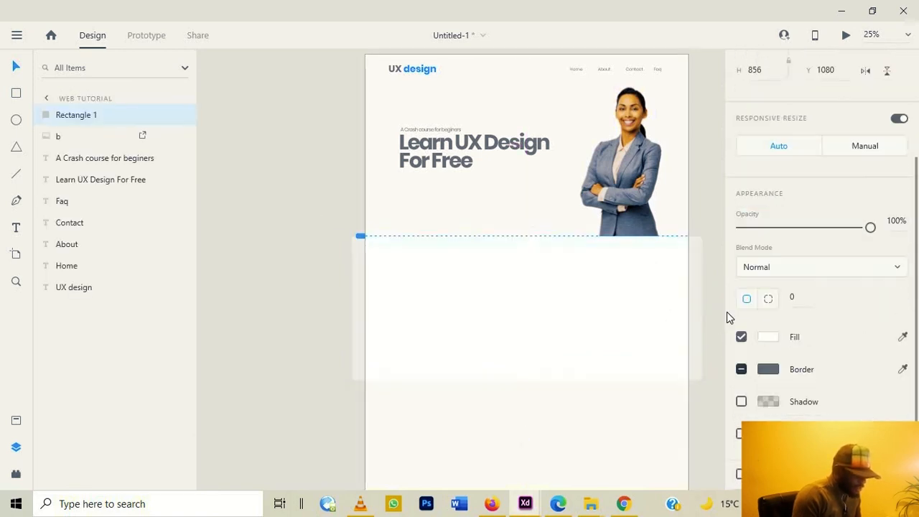
left_click(768, 339)
left_click(587, 281)
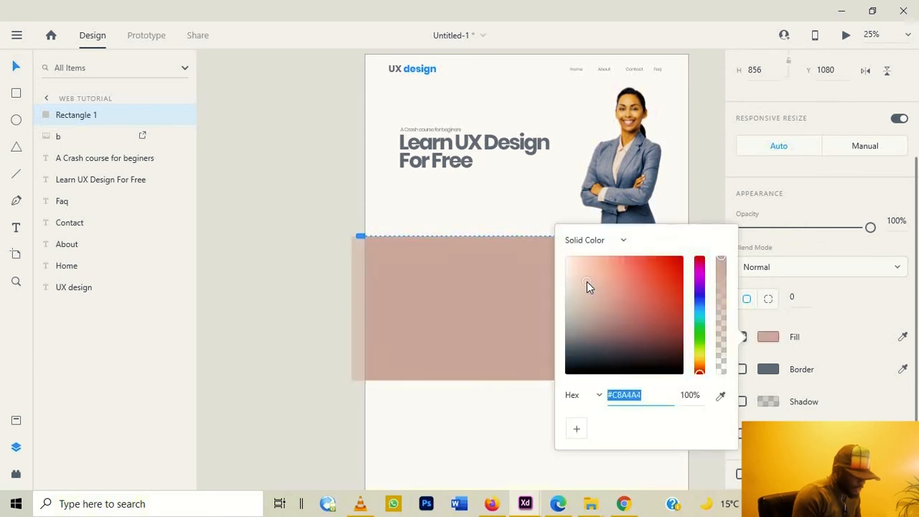
left_click(265, 118)
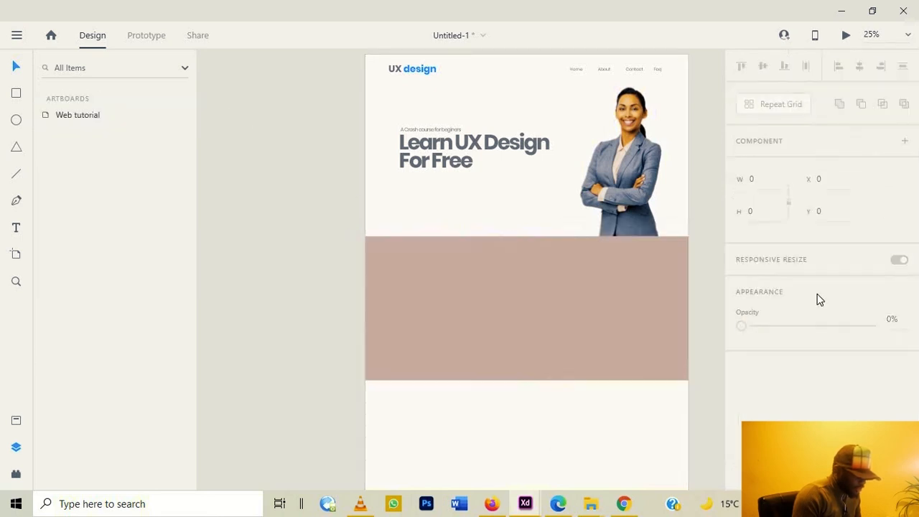
Preview the page to check the transition from the hero section into the pink section, and close the preview
left_click(846, 35)
scroll(595, 210, "down", 3)
scroll(595, 210, "up", 5)
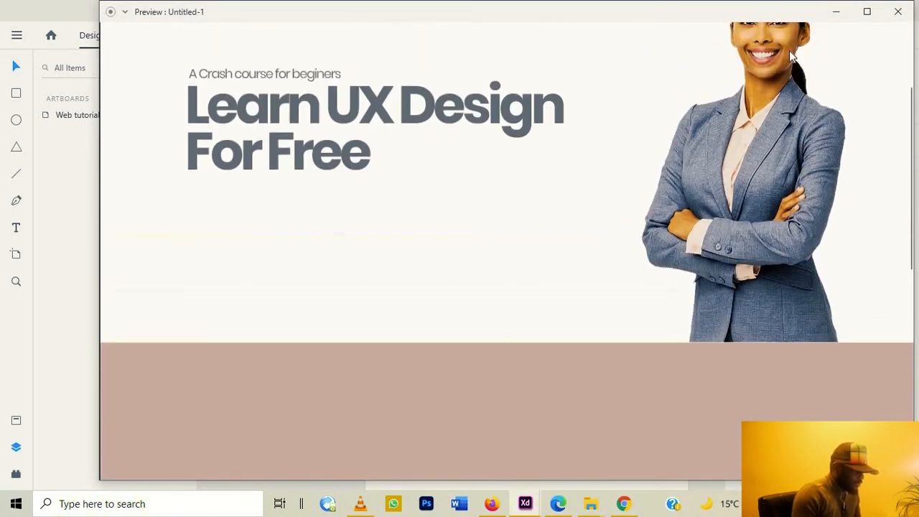
left_click(898, 11)
Extend the pink rectangle's top edge upward to Y 1048, for a height of 888 px, covering the photo's lower edge
left_click(552, 277)
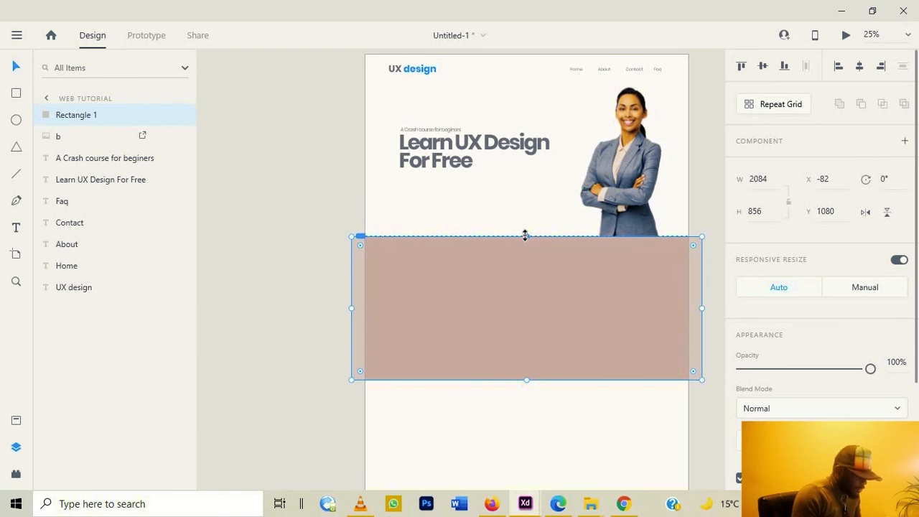
left_click_drag(525, 234, 525, 231)
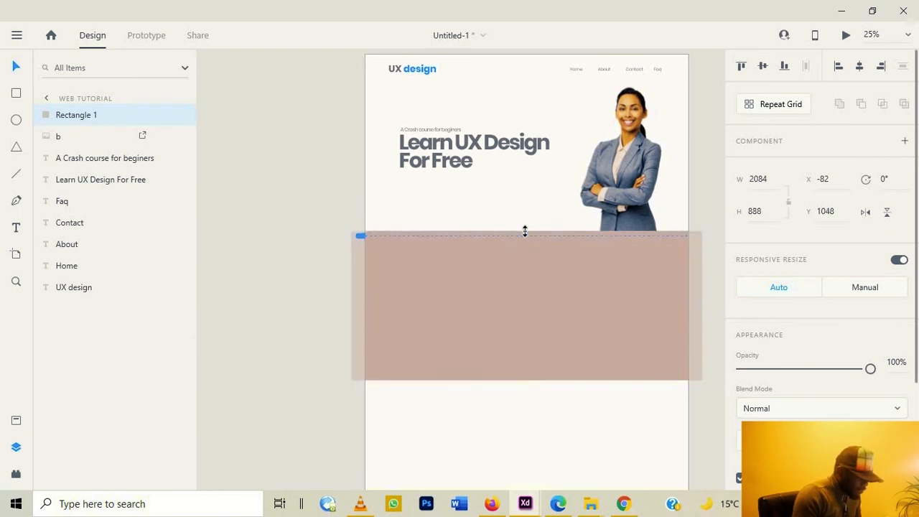
left_click(355, 181)
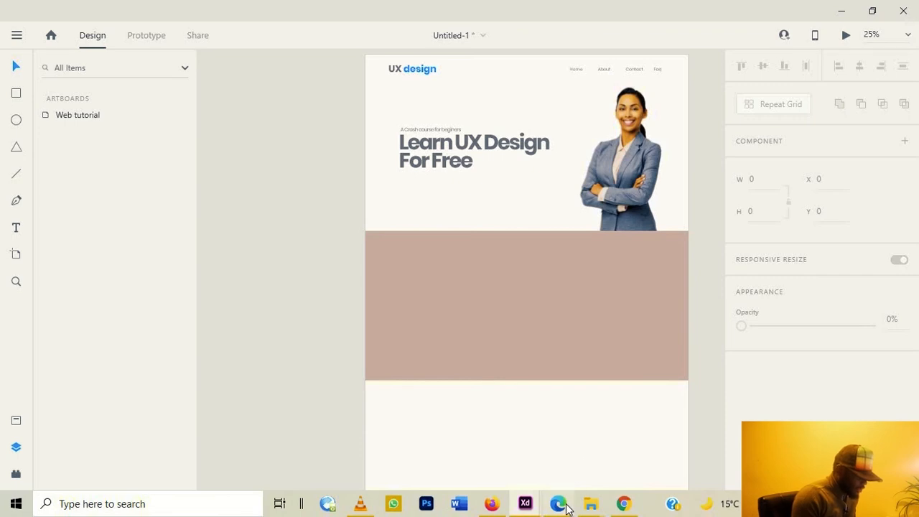
Switch to the UX Design 2 document and copy the heading "Lower volume, larger returns. Paid strategies focusing on quality over quantity."
mouse_move(525, 504)
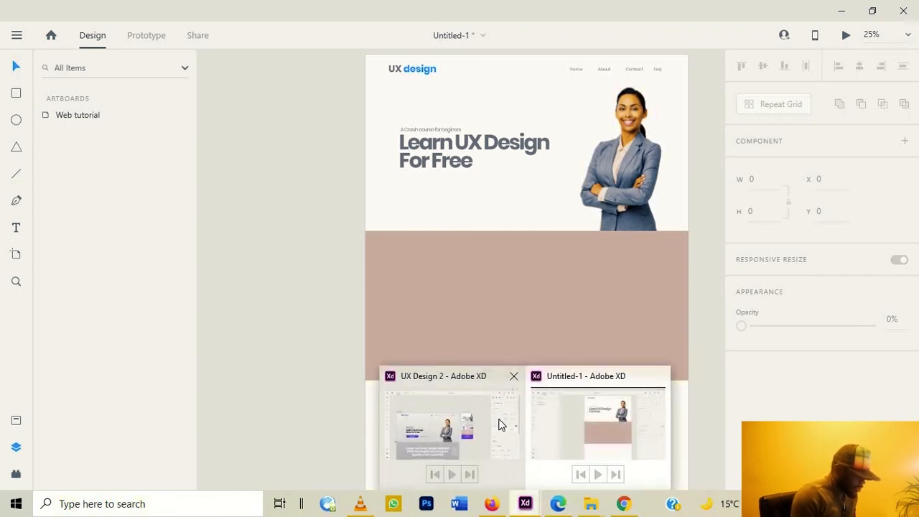
left_click(500, 425)
scroll(201, 380, "down", 3)
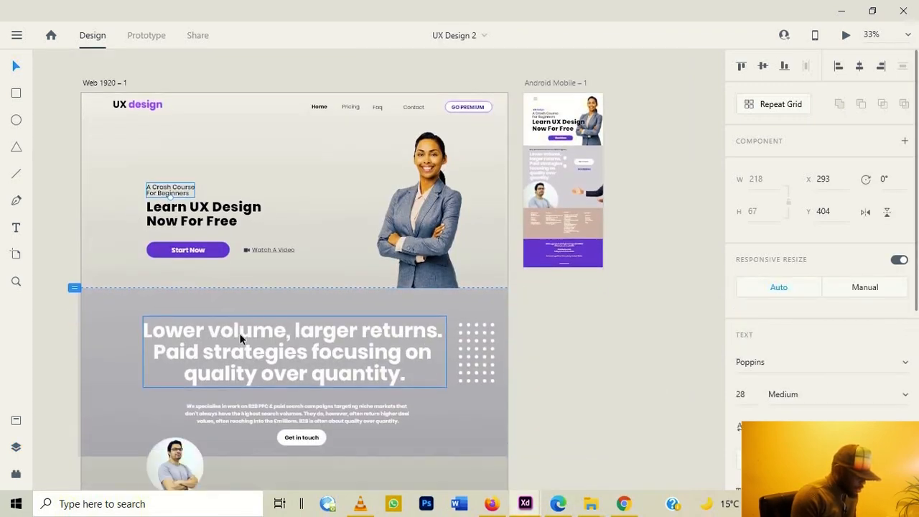
double_click(241, 338)
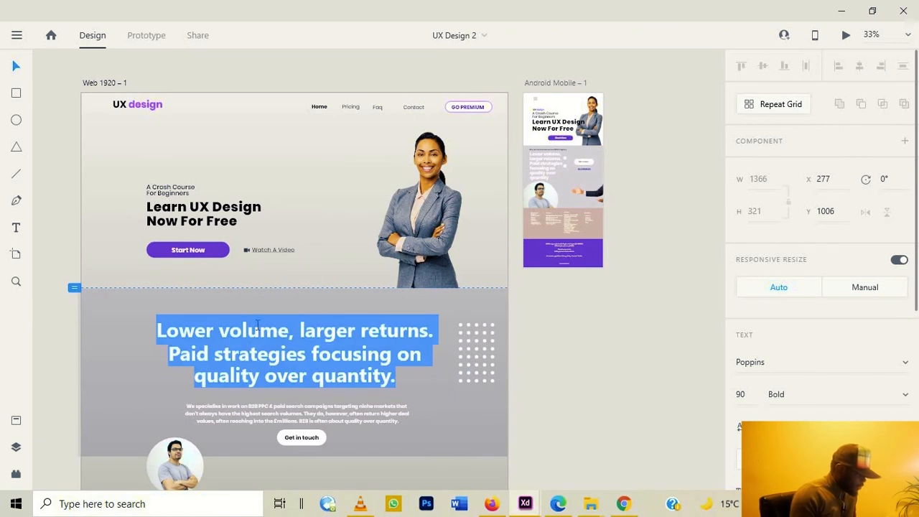
key("Escape")
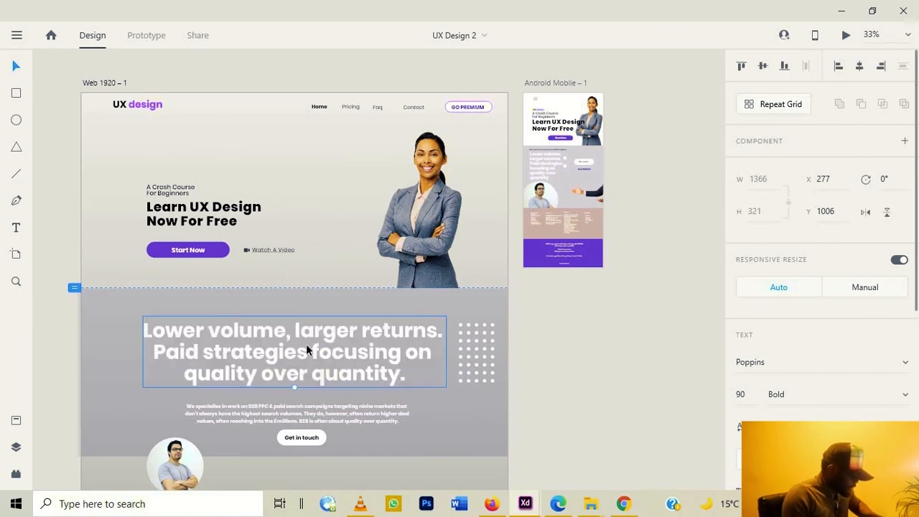
right_click(306, 345)
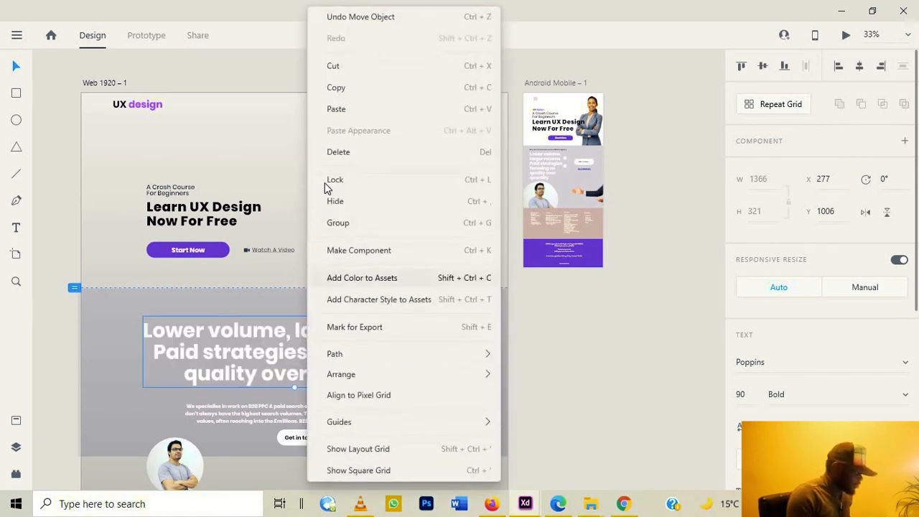
left_click(342, 89)
Return to the Untitled-1 document, paste the heading onto the pink rectangle, and place it near the section's upper edge at about X 325, Y 1106
left_click(842, 10)
left_click(480, 314)
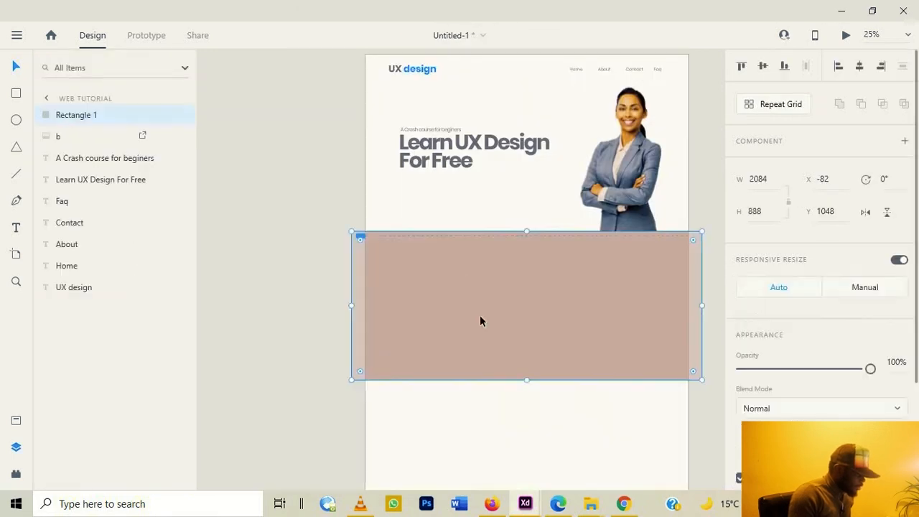
key("ctrl+v")
left_click_drag(546, 266, 596, 265)
left_click(304, 175)
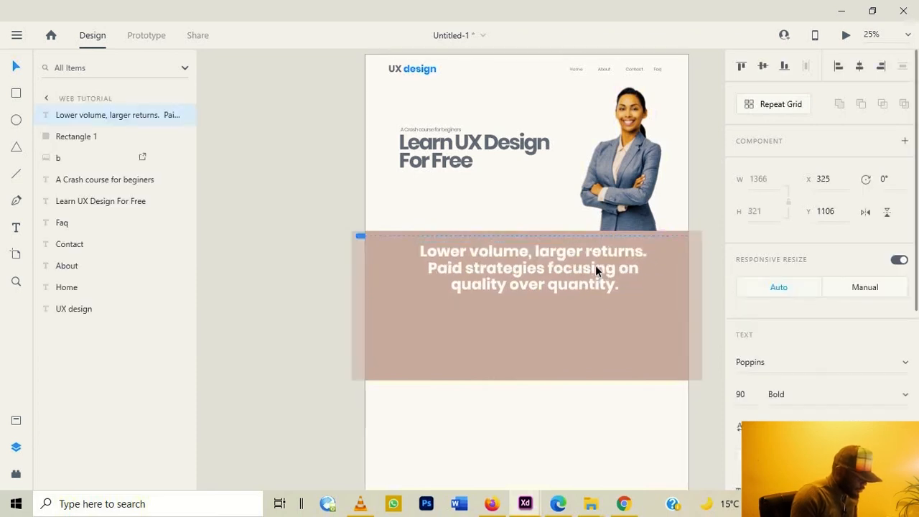
Copy the paragraph "We specialise in work on B2B PPC" from UX Design 2 into Untitled-1, placing it under the heading at about X 484, Y 1392
left_click(242, 161)
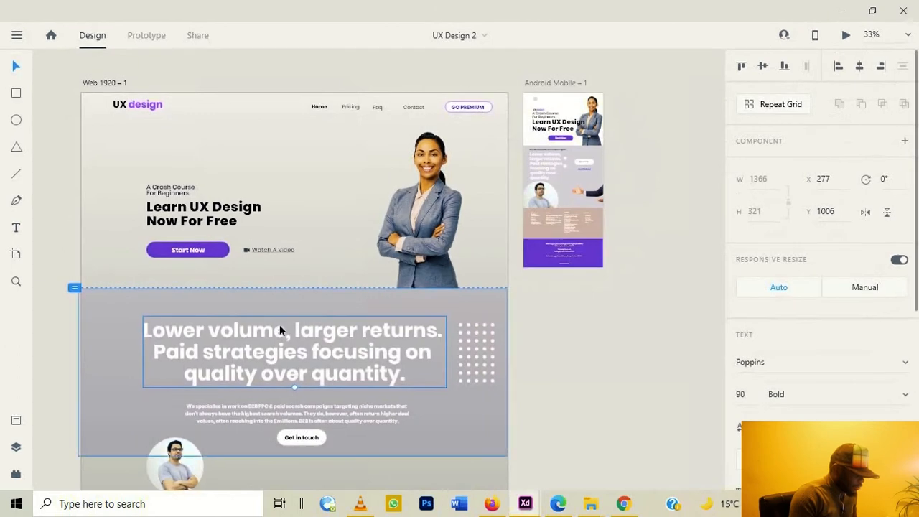
scroll(283, 327, "down", 3)
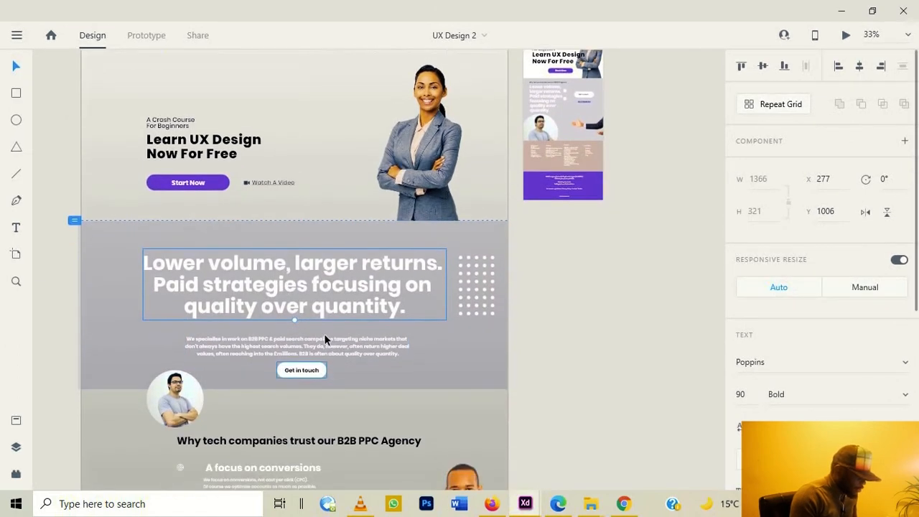
left_click(331, 344)
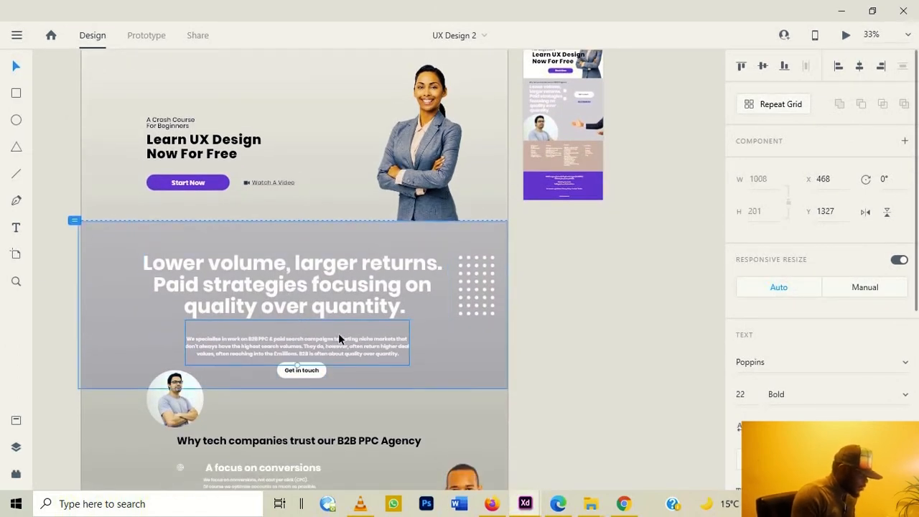
left_click(839, 16)
left_click(509, 345)
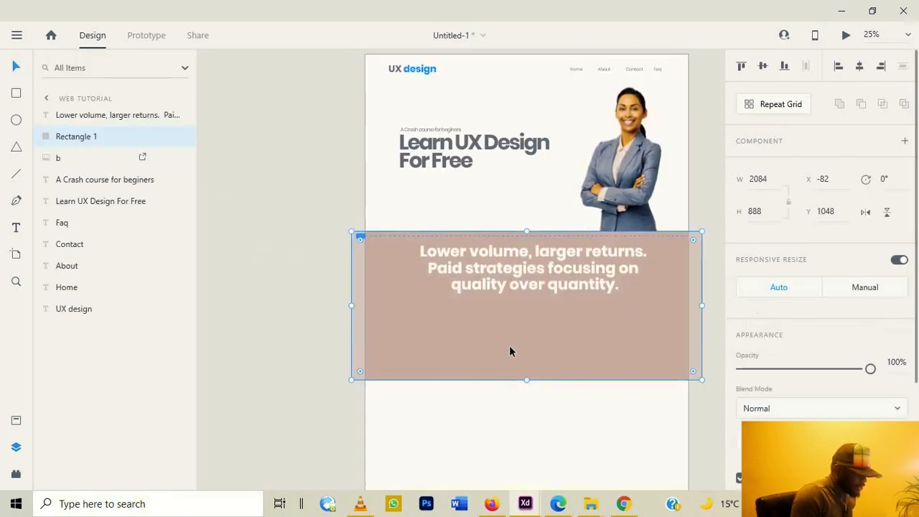
key("ctrl+v")
left_click_drag(563, 304, 564, 324)
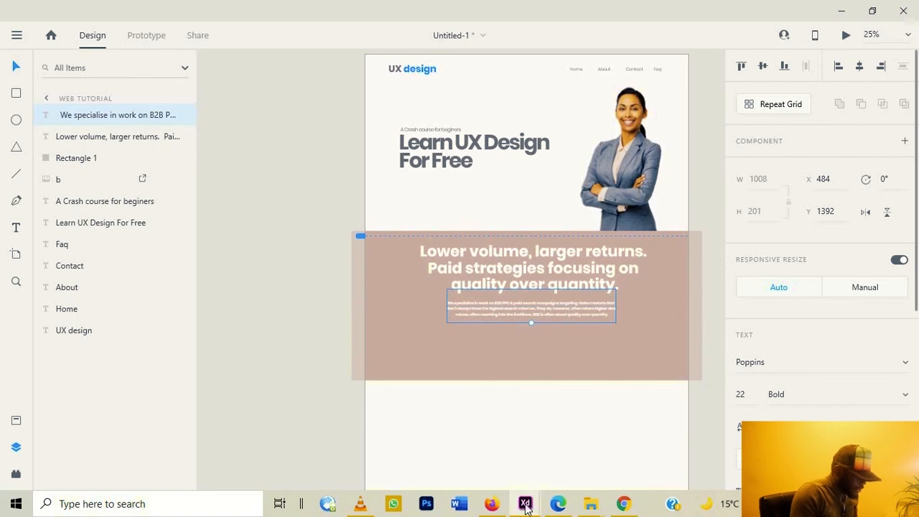
Switch to the UX Design 2 document and copy the "Get in touch" label together with its white pill shape
mouse_move(525, 504)
left_click(501, 427)
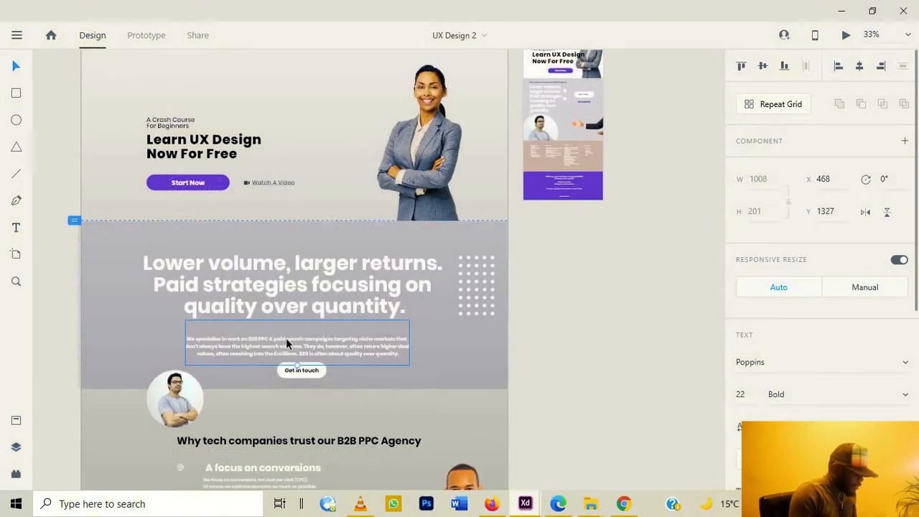
scroll(291, 345, "down", 1)
left_click(307, 344)
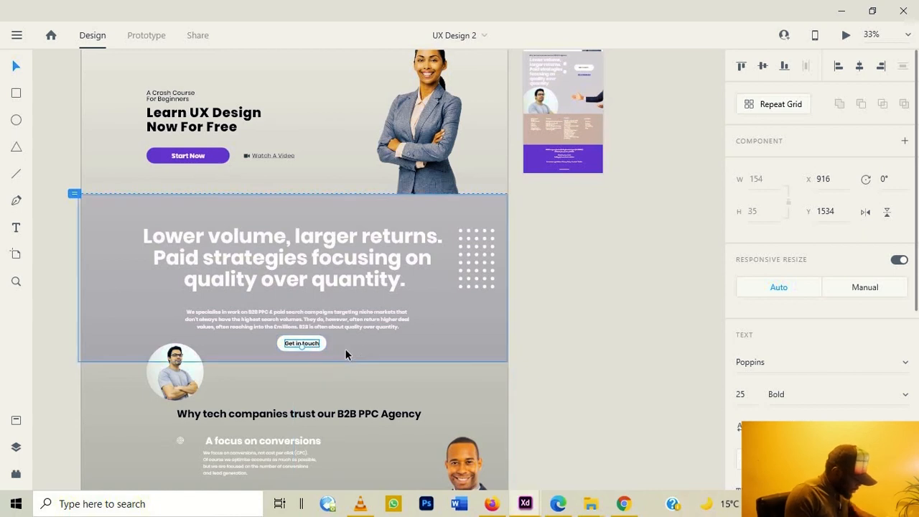
left_click(282, 345)
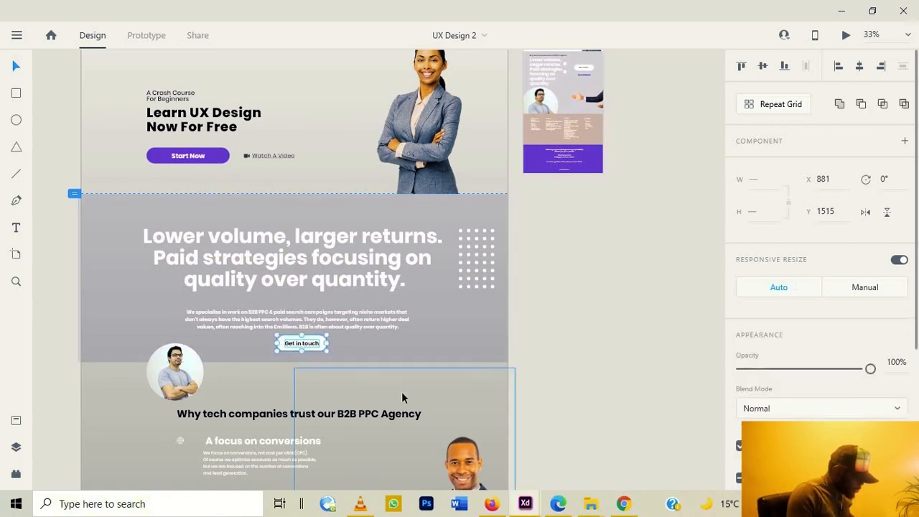
left_click(839, 16)
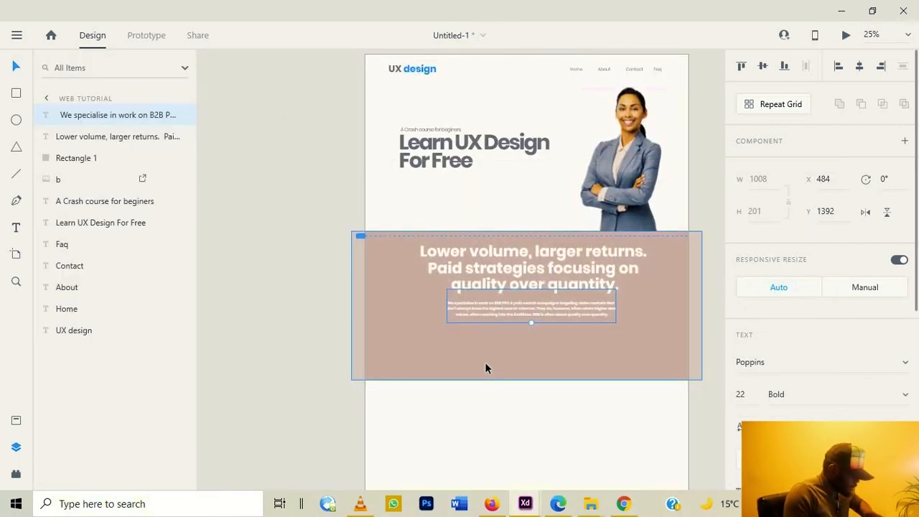
Paste the "Get in touch" button into Untitled-1 and place it under the pink section's paragraph at about X 849, Y 1593
key("ctrl+v")
left_click_drag(540, 312, 534, 325)
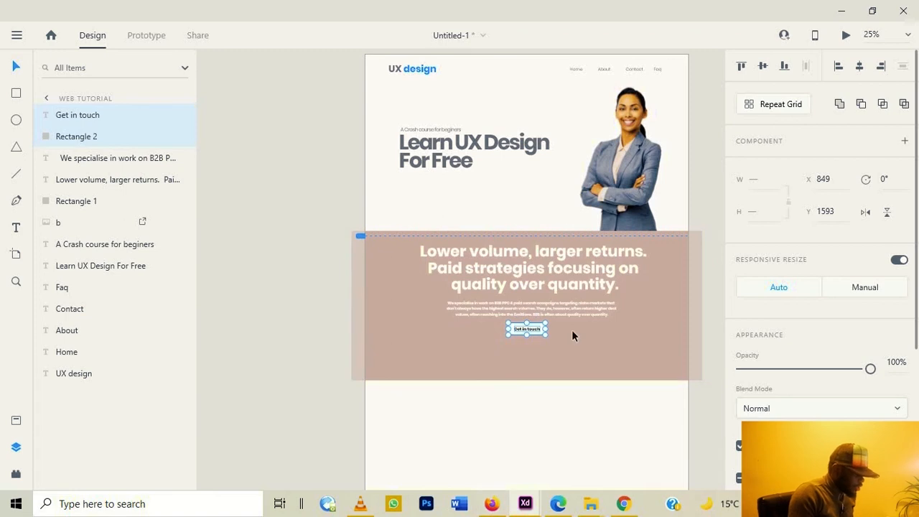
left_click(504, 344)
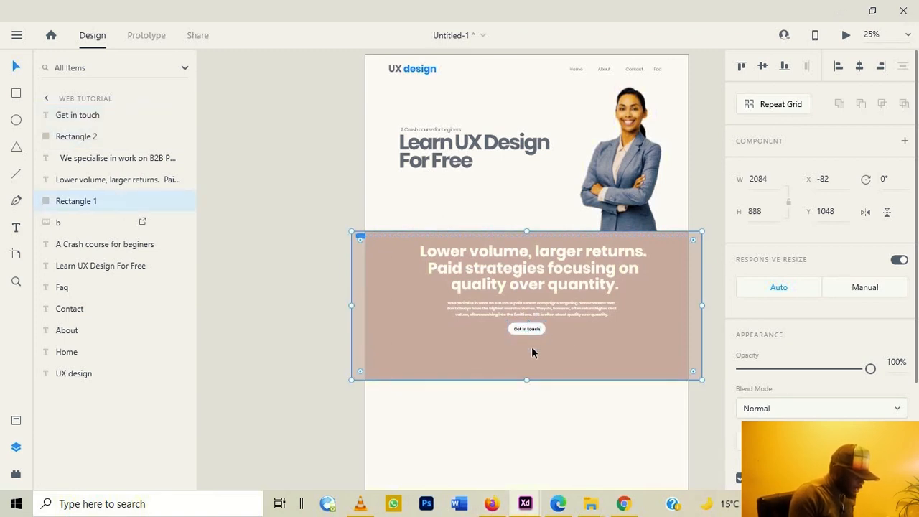
Draw a rectangle about 358 by 95 px below the hero heading at about X 238, Y 715, and fully round its corners to 48
key("ctrl+plus")
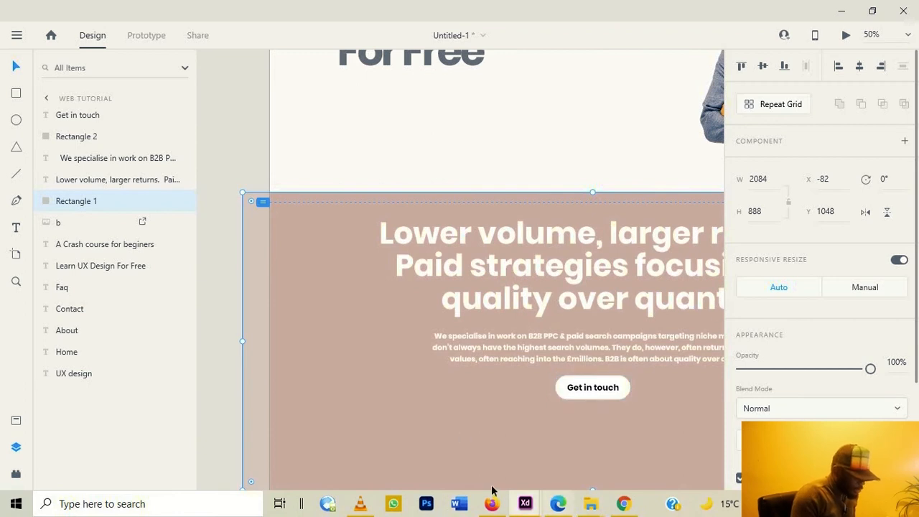
mouse_move(525, 505)
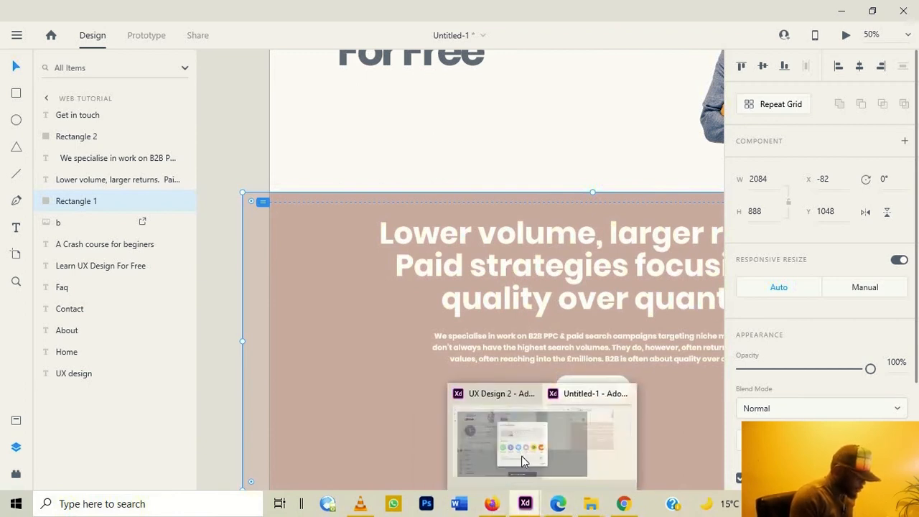
left_click(438, 431)
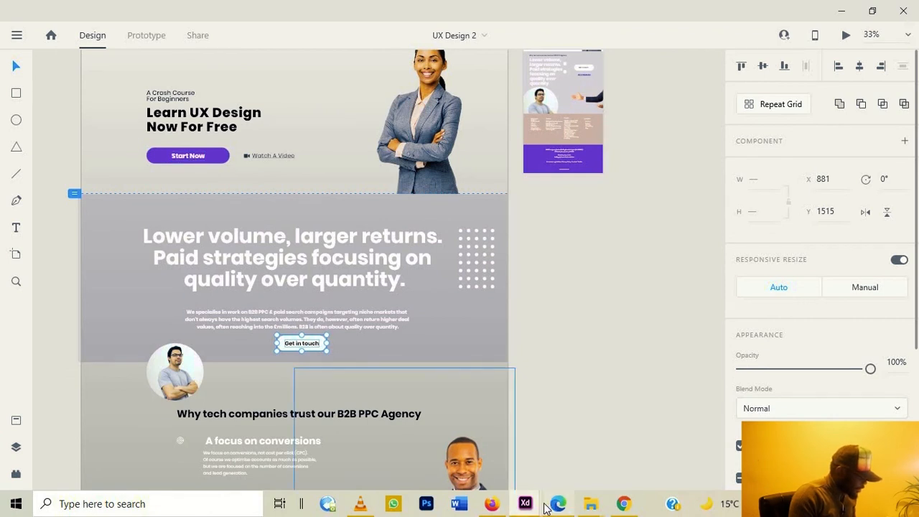
mouse_move(526, 505)
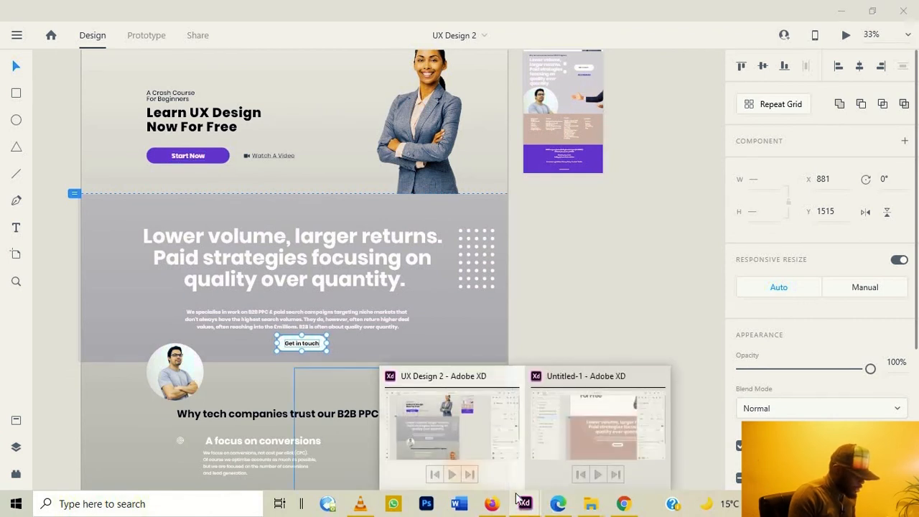
left_click(590, 442)
scroll(592, 165, "up", 2)
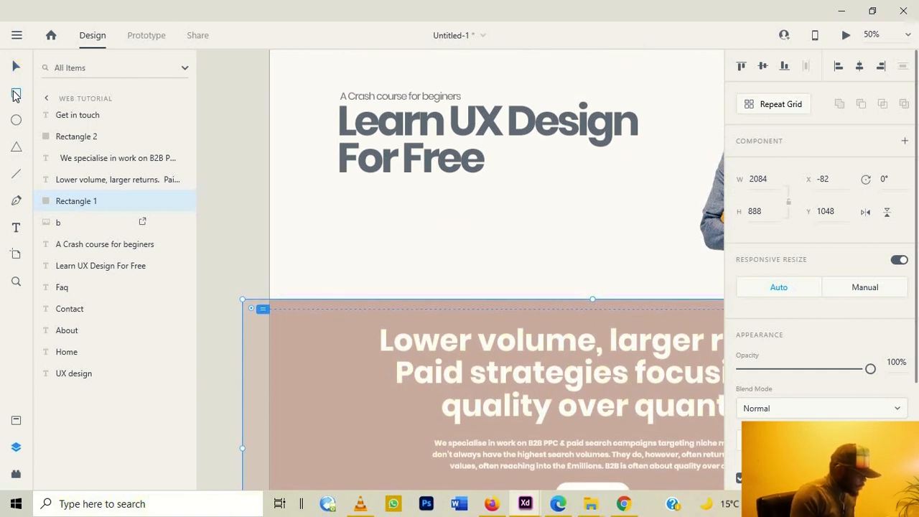
left_click(15, 95)
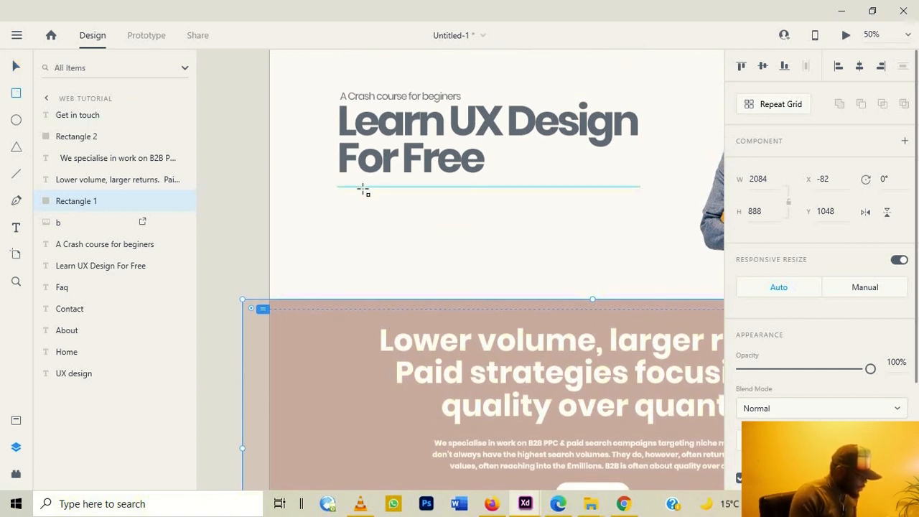
mouse_move(351, 187)
left_mouse_down()
mouse_move(413, 193)
mouse_move(421, 215)
mouse_move(471, 218)
left_mouse_up()
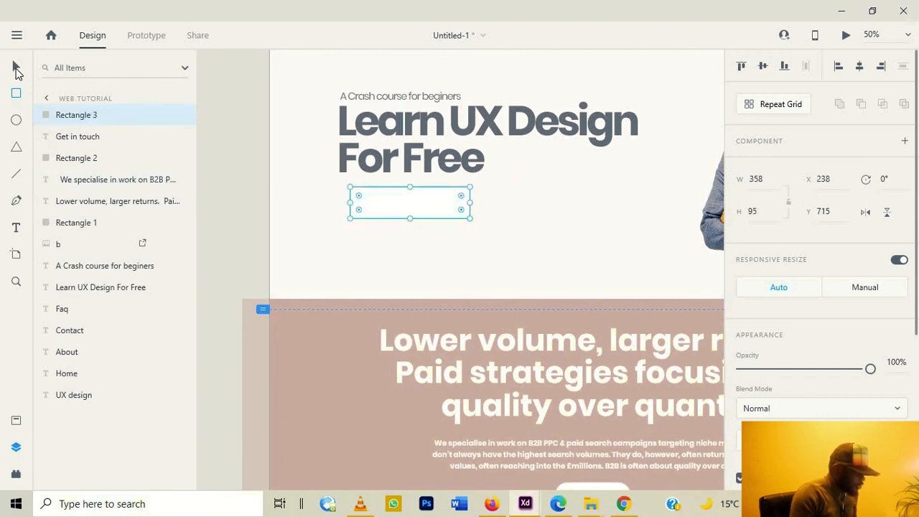
left_click(16, 69)
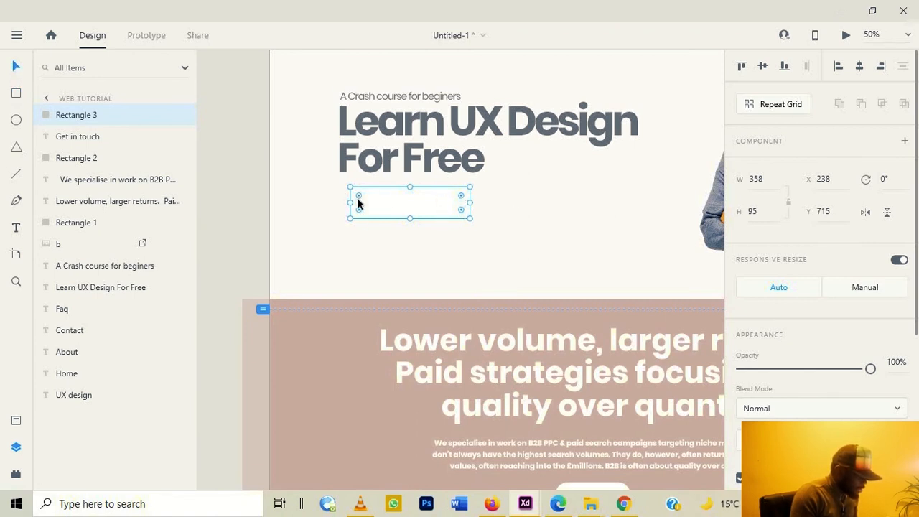
mouse_move(461, 209)
left_mouse_down()
mouse_move(420, 203)
mouse_move(454, 205)
left_mouse_up()
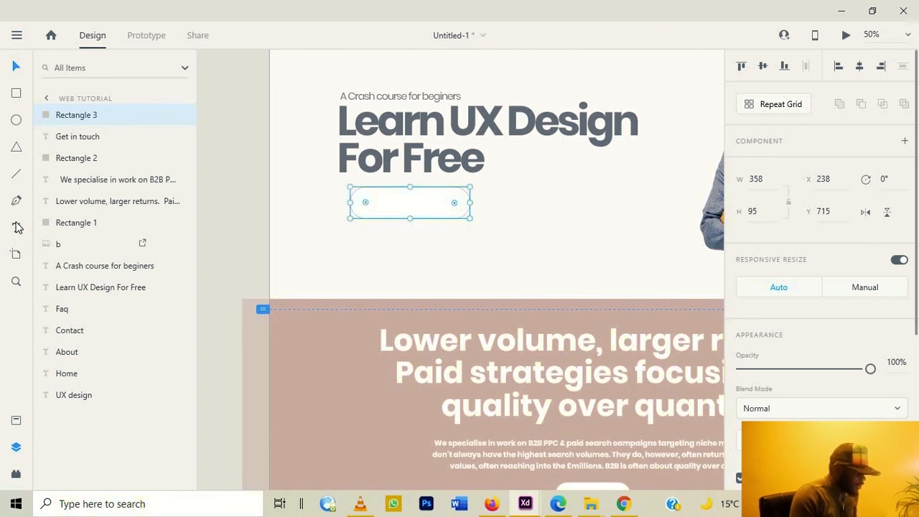
Turn off the pill shape's border and fill it with #C8A9A9, sampled from the pink section with the eyedropper
scroll(740, 363, "down", 2)
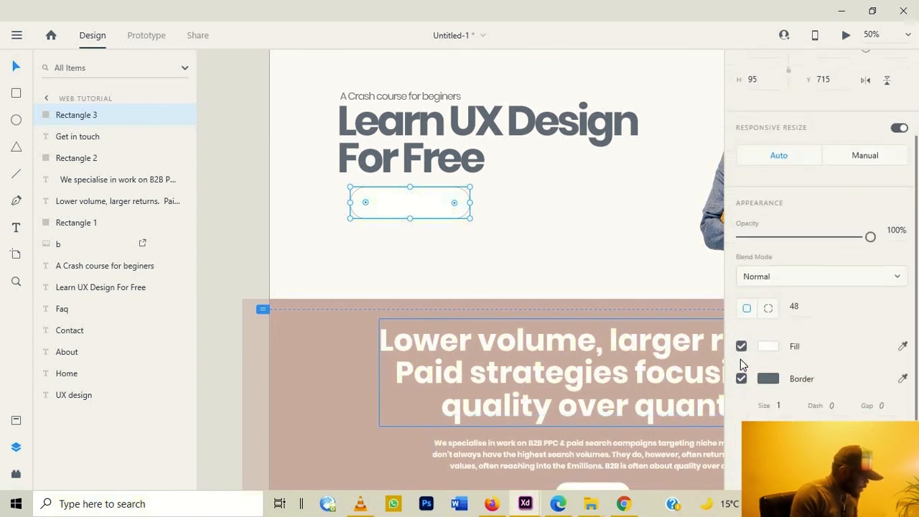
left_click(742, 346)
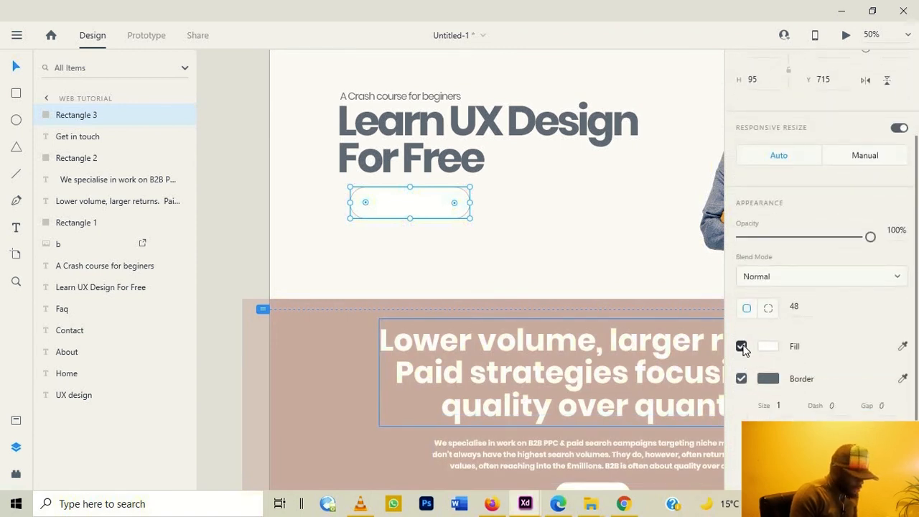
left_click(769, 379)
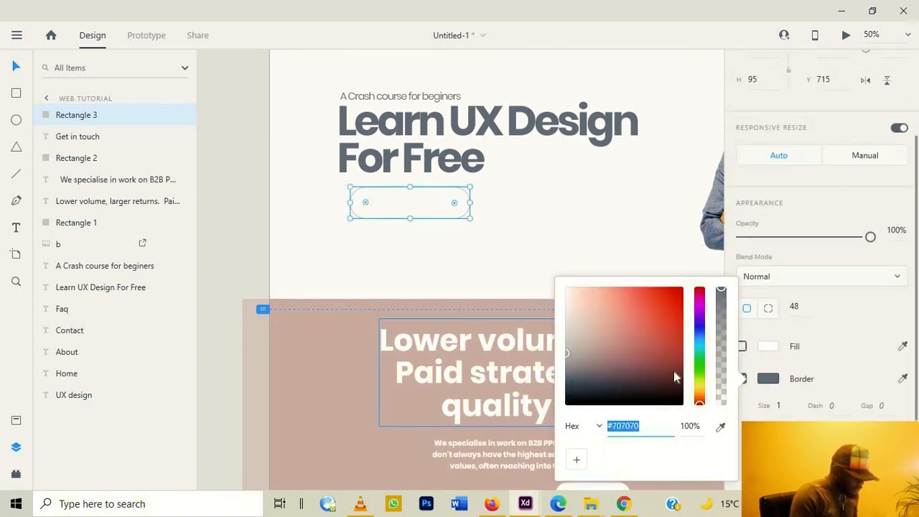
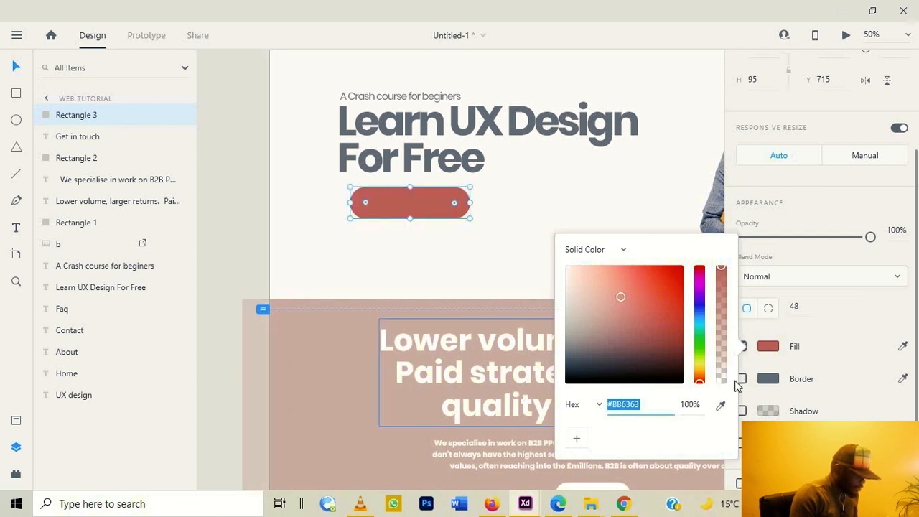
left_click(721, 407)
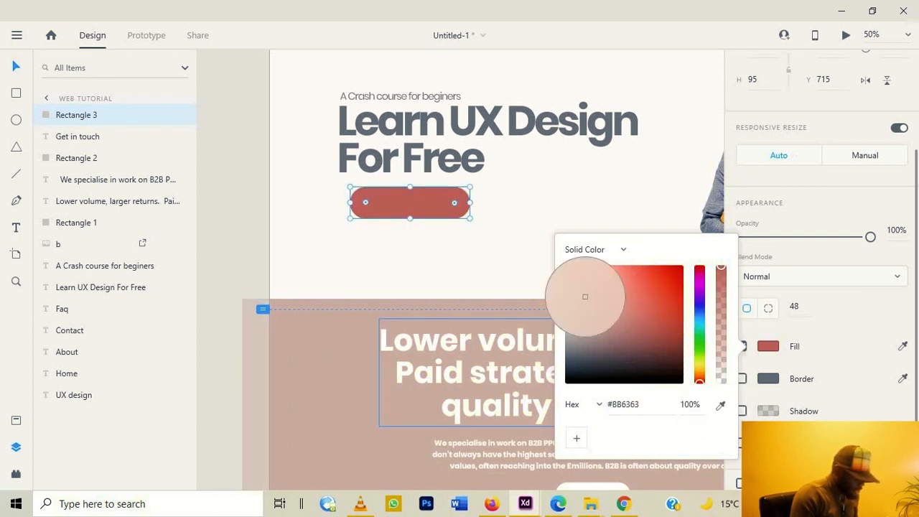
left_click(318, 356)
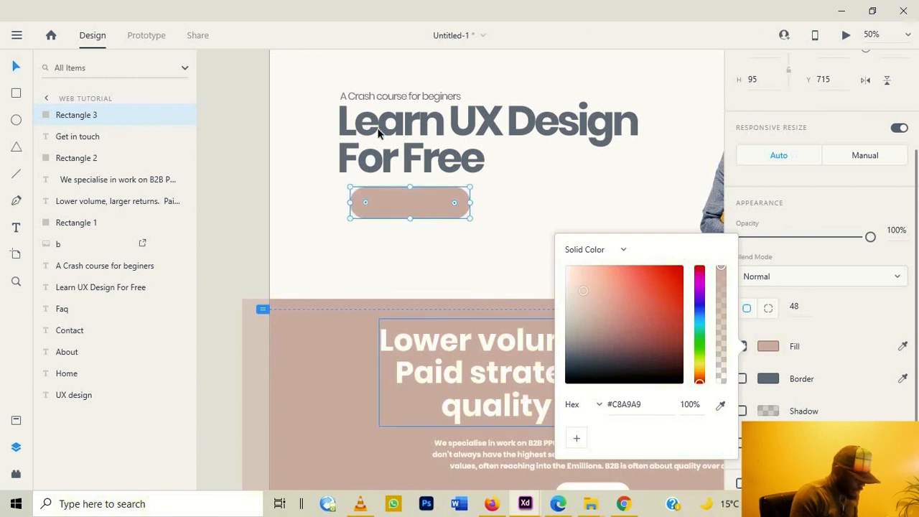
left_click(321, 115)
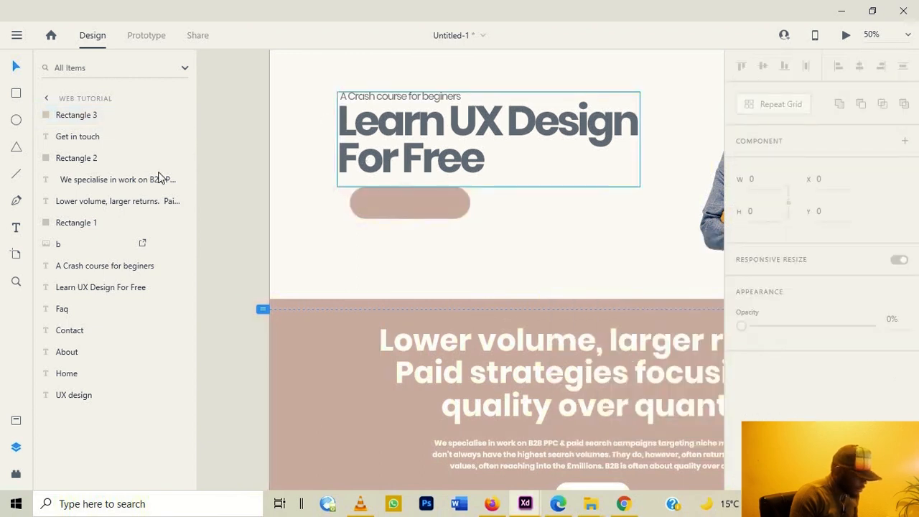
Add the text "Start Here" on the pink pill and colour it white, #FFFFFF
left_click(10, 230)
left_click(368, 202)
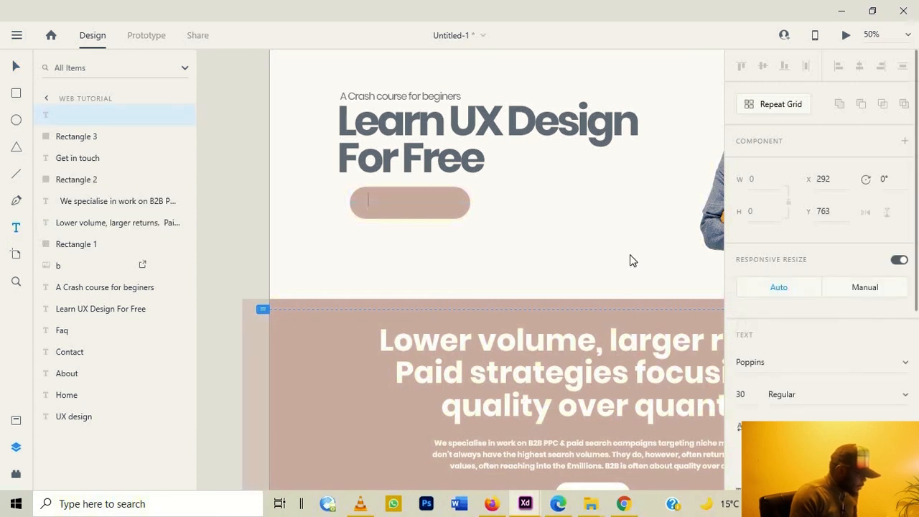
type("Start Here")
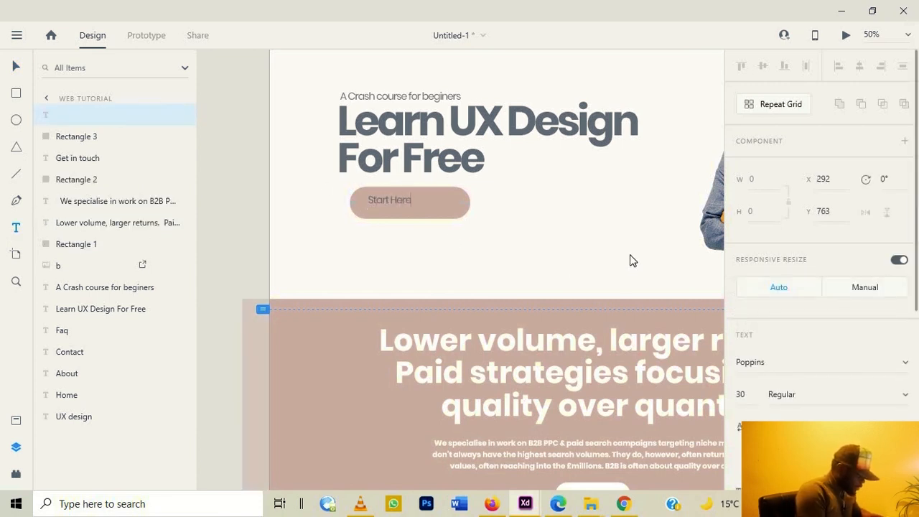
key("ctrl+a")
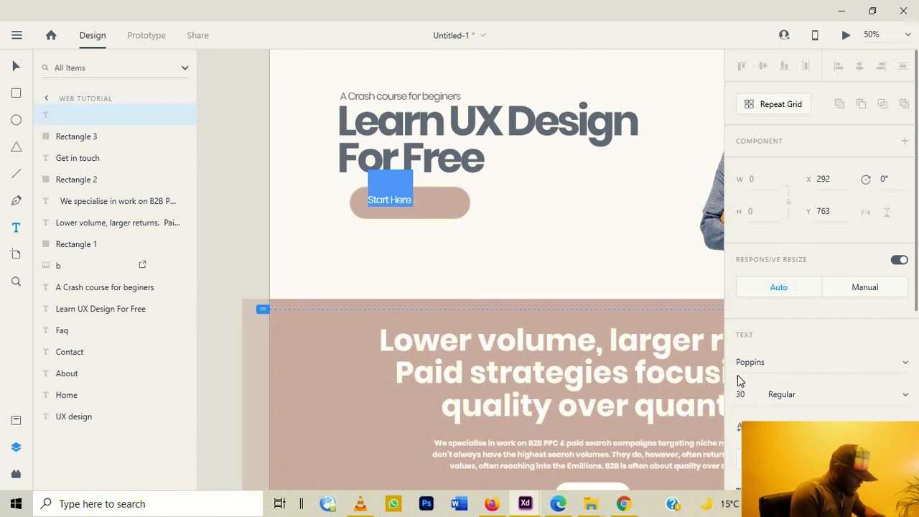
scroll(769, 384, "down", 3)
left_click(761, 441)
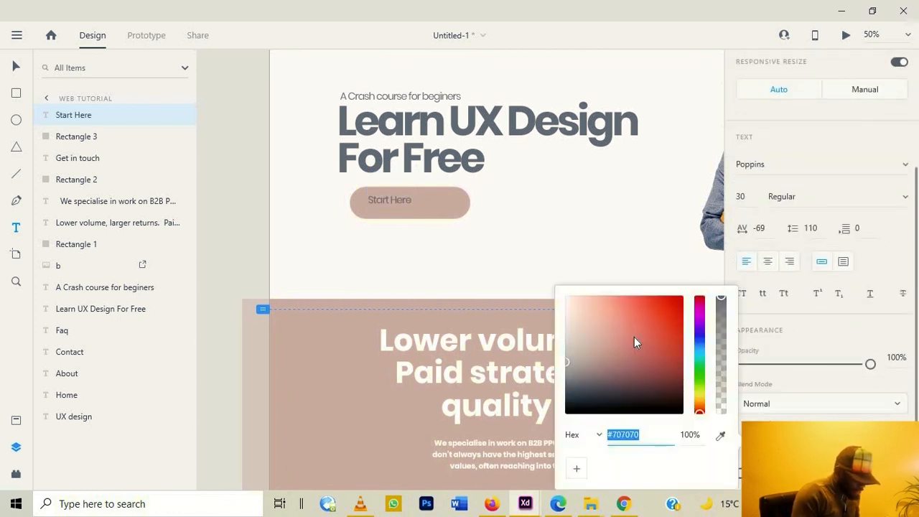
left_click_drag(636, 341, 381, 257)
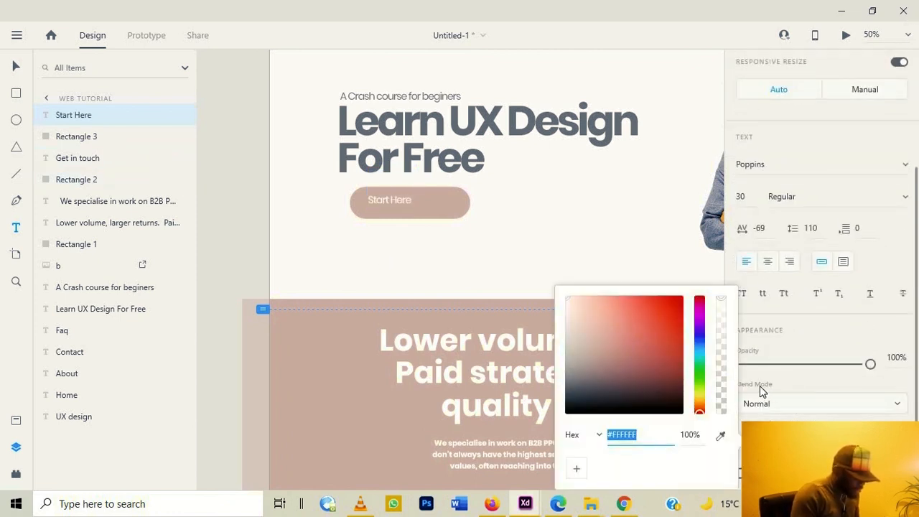
Set the "Start Here" label's font size to 35 and its weight to Bold
left_click(744, 354)
left_click_drag(705, 195, 701, 190)
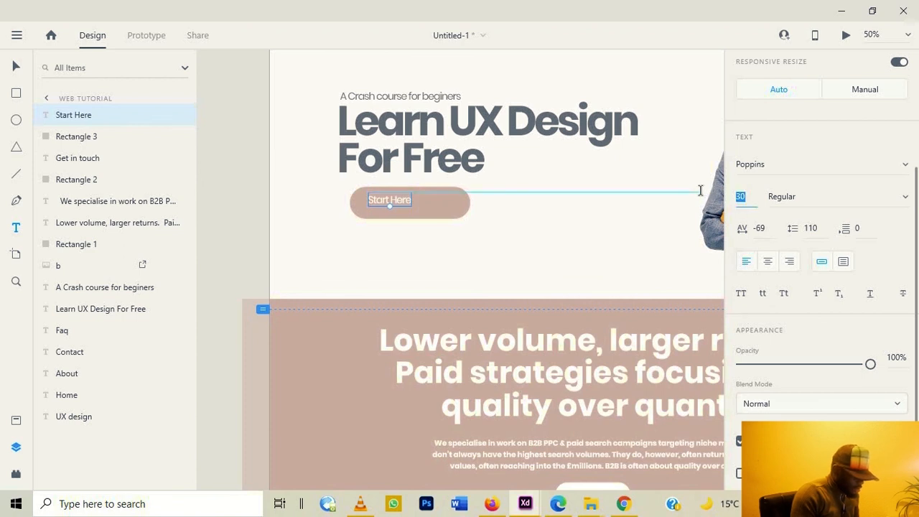
key("Up")
key("Up")
key("Up")
key("Up")
key("Up")
key("Up")
key("Up")
key("Up")
key("Up")
key("Up")
key("Up")
key("Up")
key("Up")
key("Up")
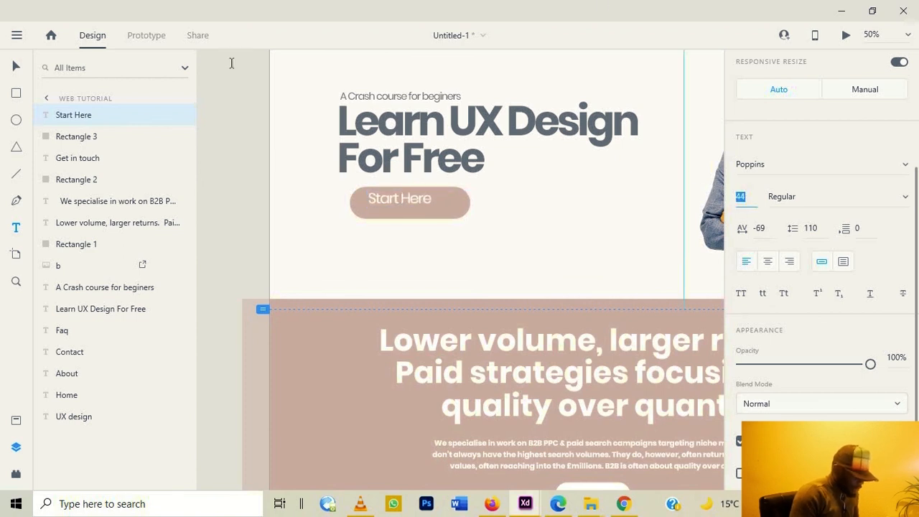
key("Down")
key("Down")
key("Down")
key("Down")
key("Down")
key("Down")
key("Down")
key("Down")
key("Down")
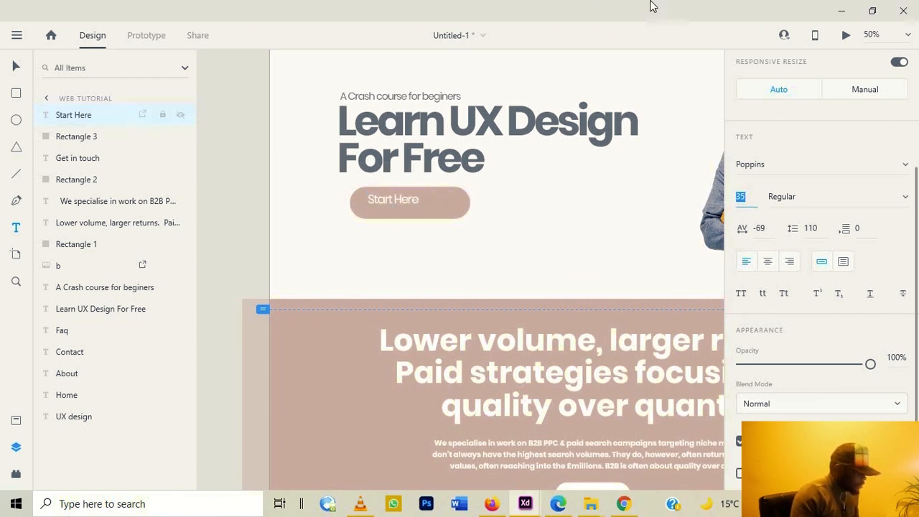
left_click(904, 198)
left_click(817, 253)
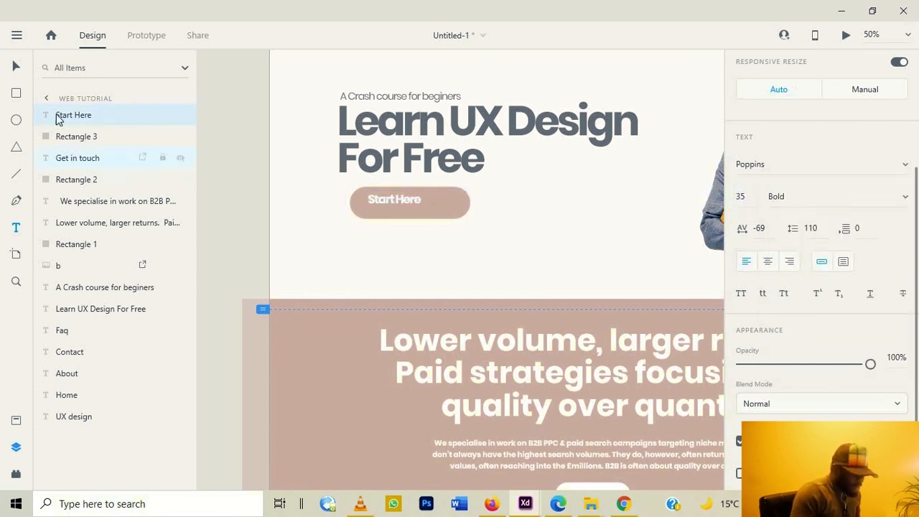
Move the "Start Here" label to roughly the centre of the pink pill and deselect it
mouse_move(406, 196)
left_mouse_down()
mouse_move(420, 195)
mouse_move(419, 209)
left_mouse_up()
left_click(592, 295)
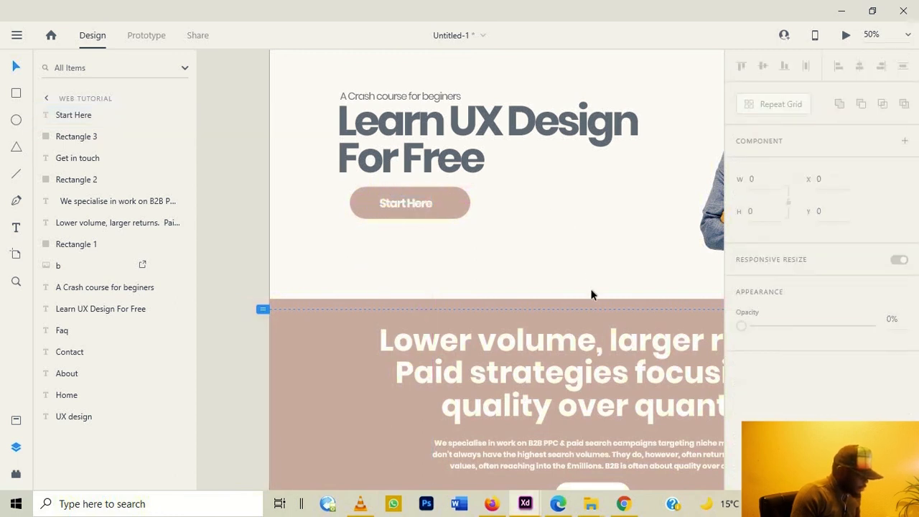
key("ctrl+minus")
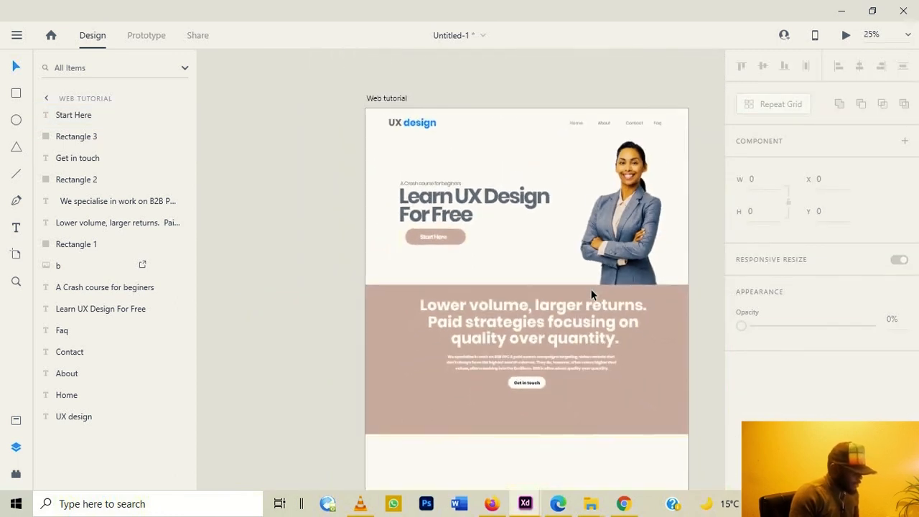
key("ctrl+equal")
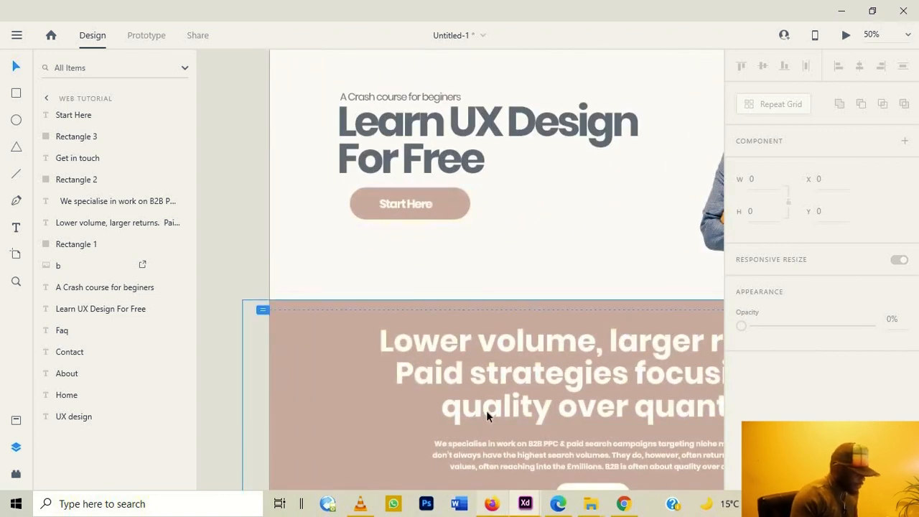
Check the hero's call-to-action area in the UX Design 2 document and return to the landing page
mouse_move(526, 505)
left_click(468, 436)
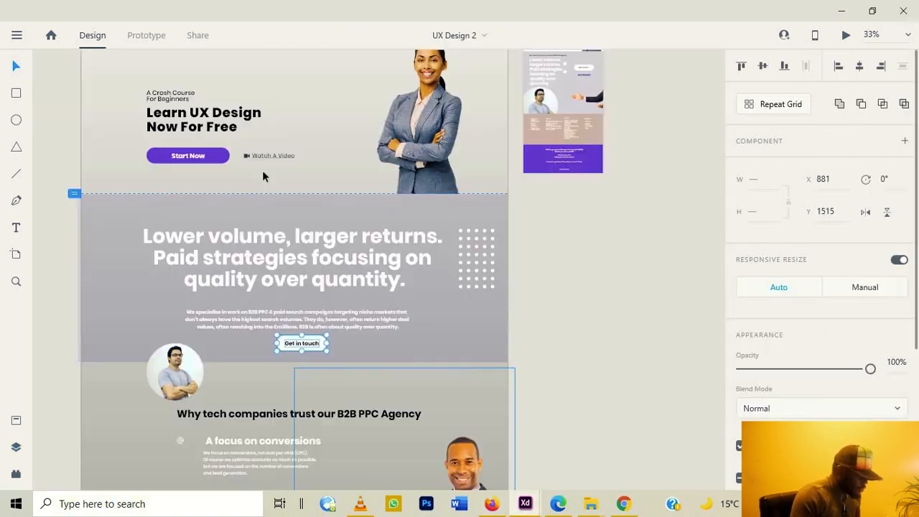
left_click(842, 10)
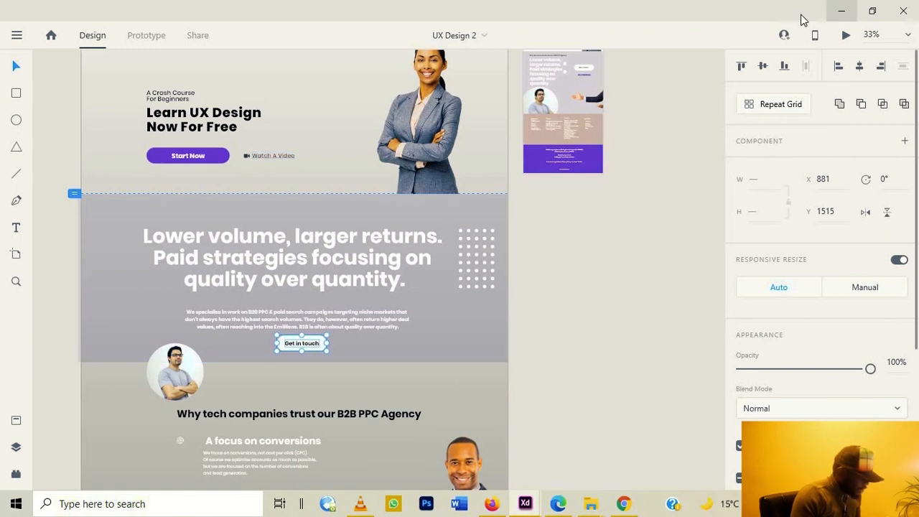
Add the text "Watch Video" to the right of the Start Here pill and colour it near-black, #070707
left_click(16, 227)
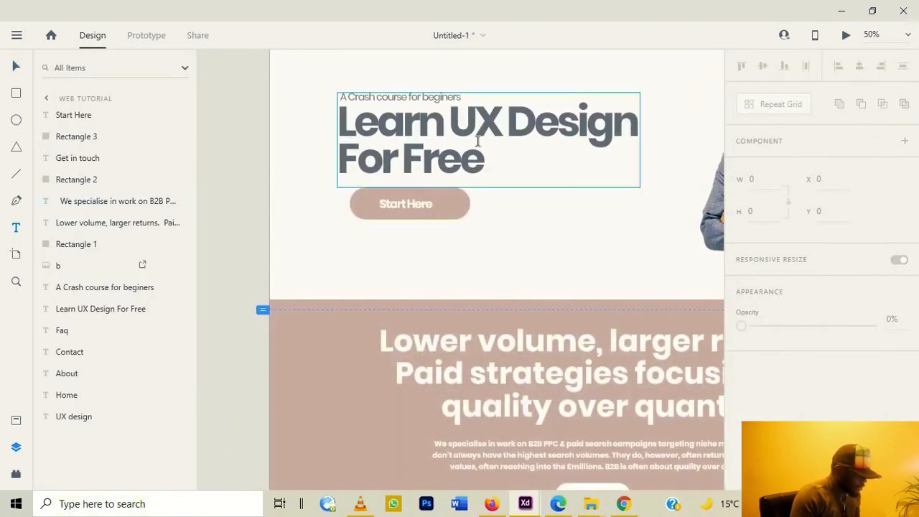
left_click(490, 209)
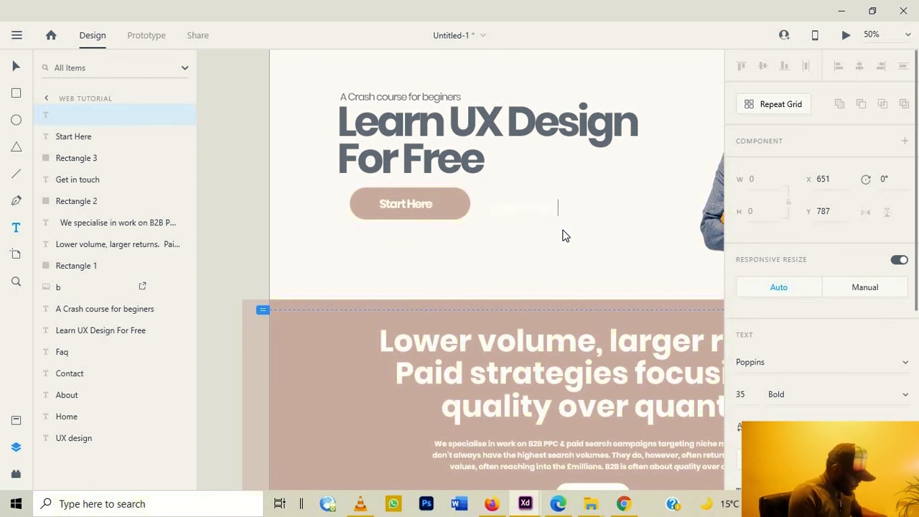
key("ctrl+a")
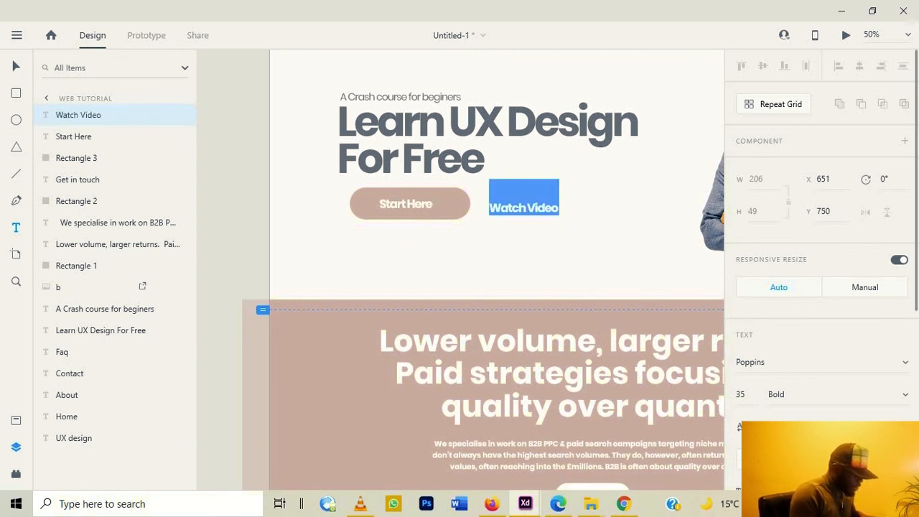
scroll(823, 273, "down", 3)
left_click(750, 439)
left_click_drag(626, 339, 528, 407)
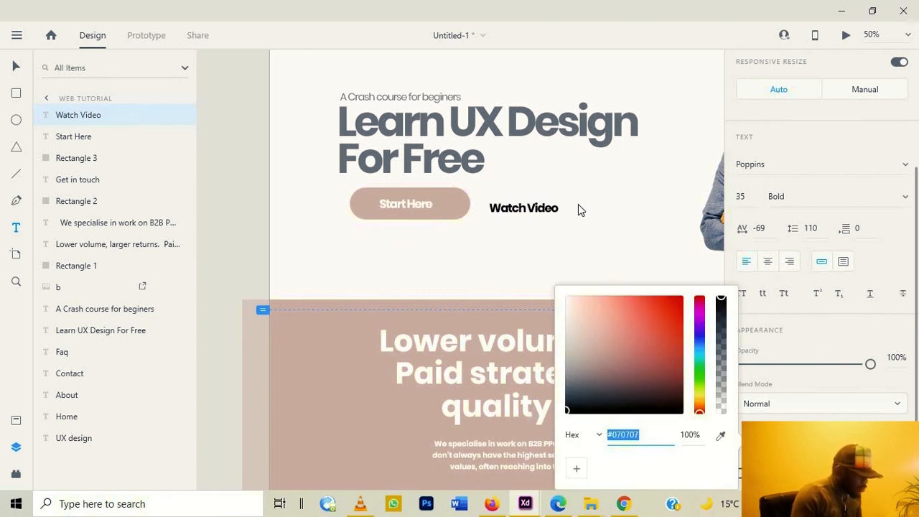
Set the "Watch Video" text to Poppins Medium at size 23
left_click(900, 200)
left_click(888, 199)
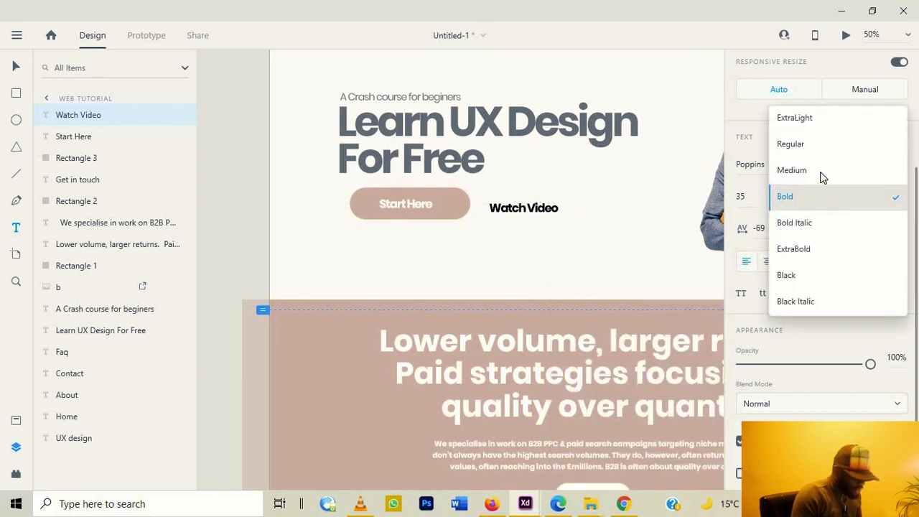
left_click(814, 150)
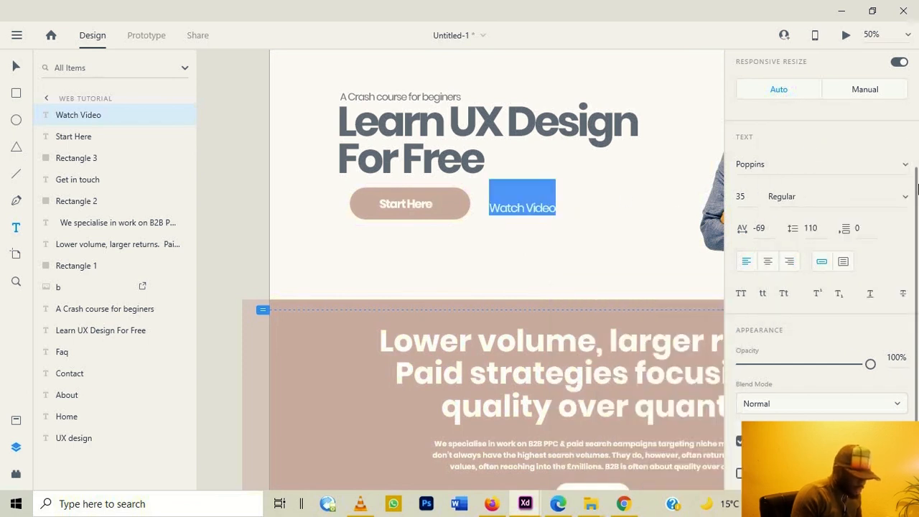
left_click(908, 166)
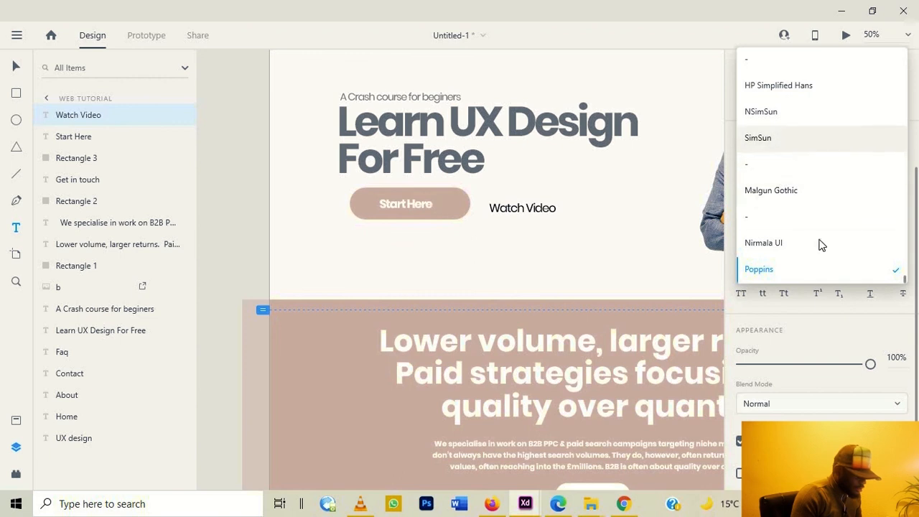
left_click(876, 269)
left_click(903, 205)
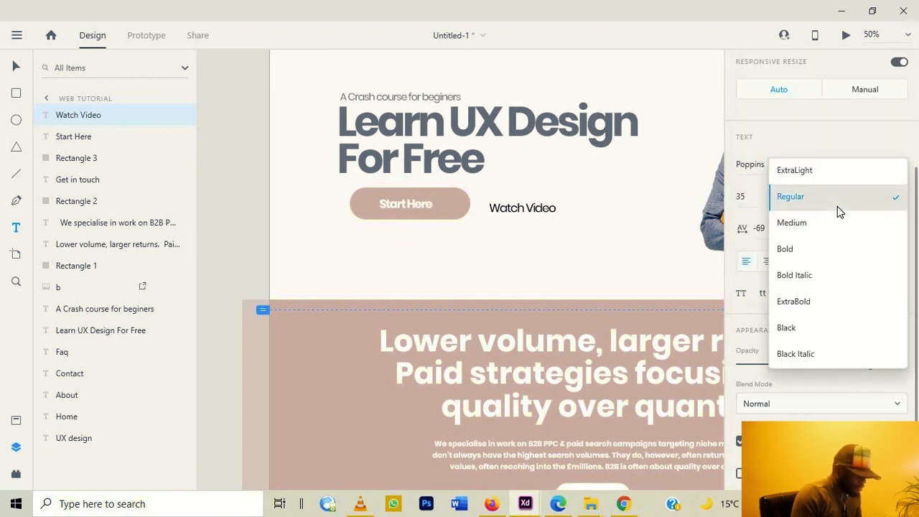
left_click(827, 224)
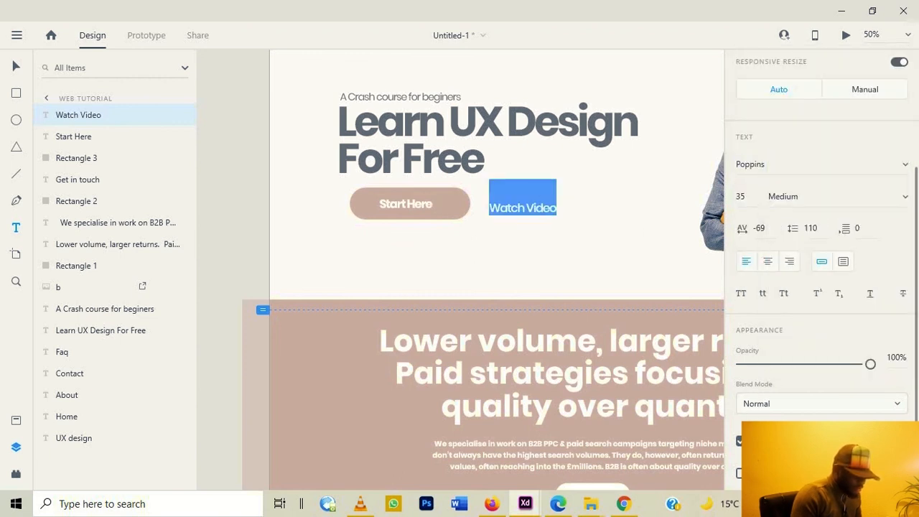
left_click(745, 195)
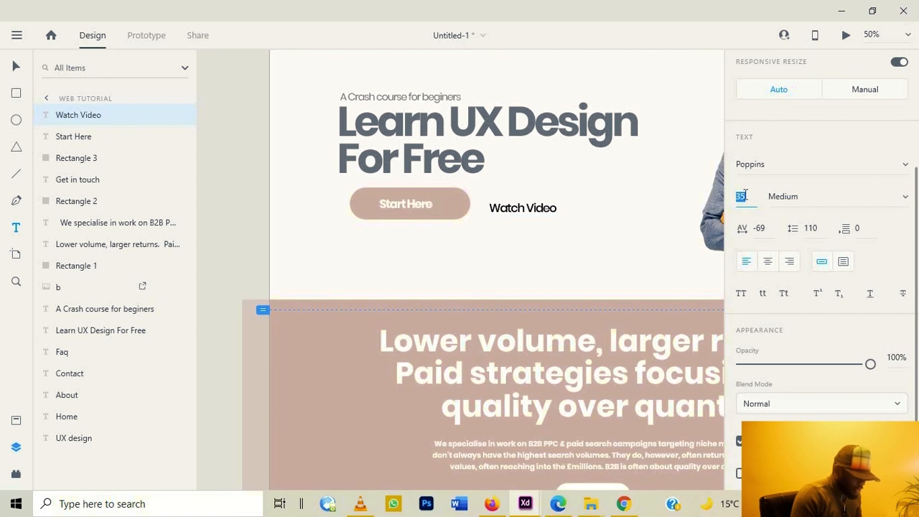
type("23")
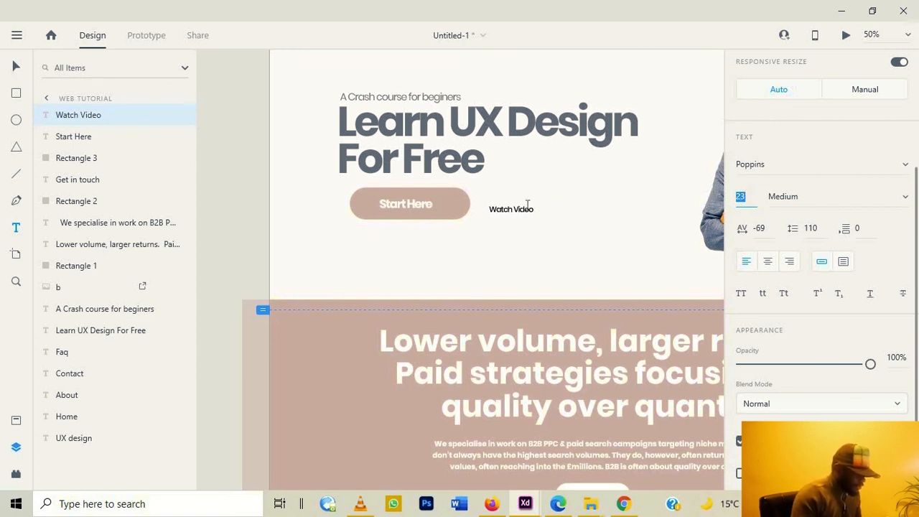
Underline the "Watch Video" text and shift it slightly farther right of the Start Here pill
left_click(869, 296)
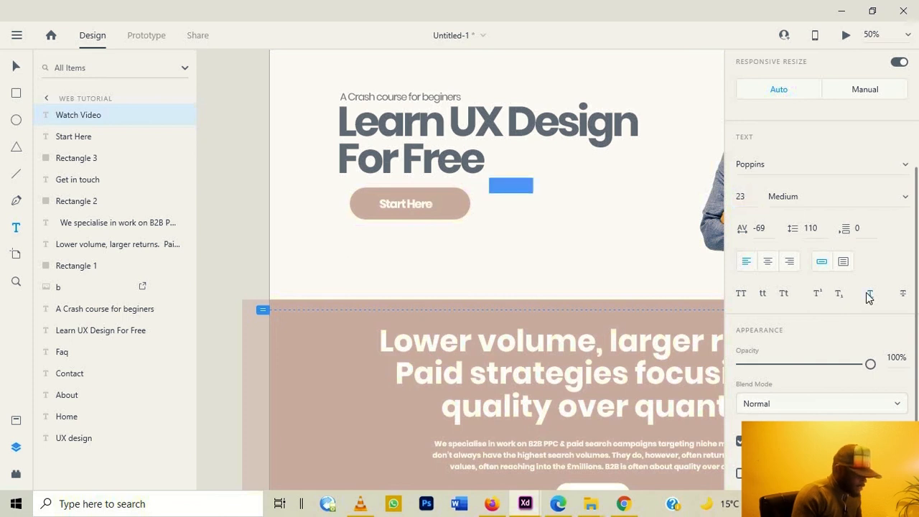
left_click(13, 67)
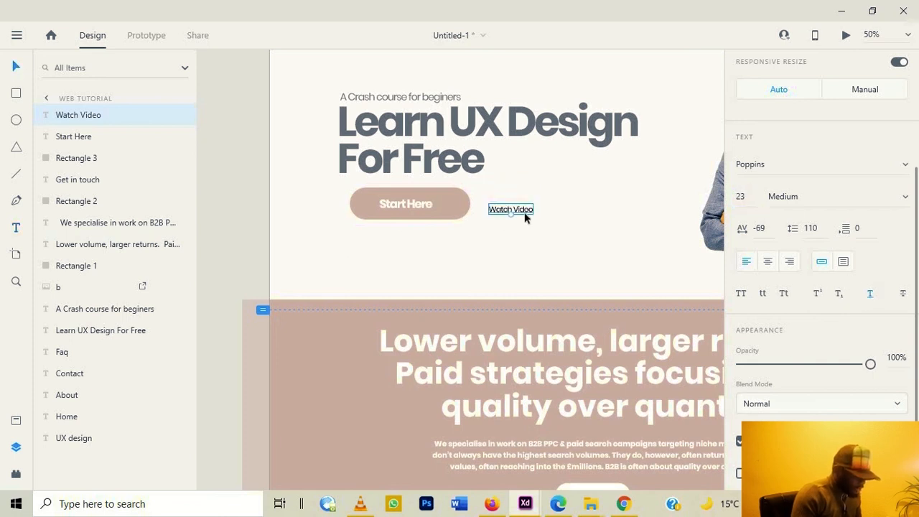
left_click_drag(520, 208, 538, 208)
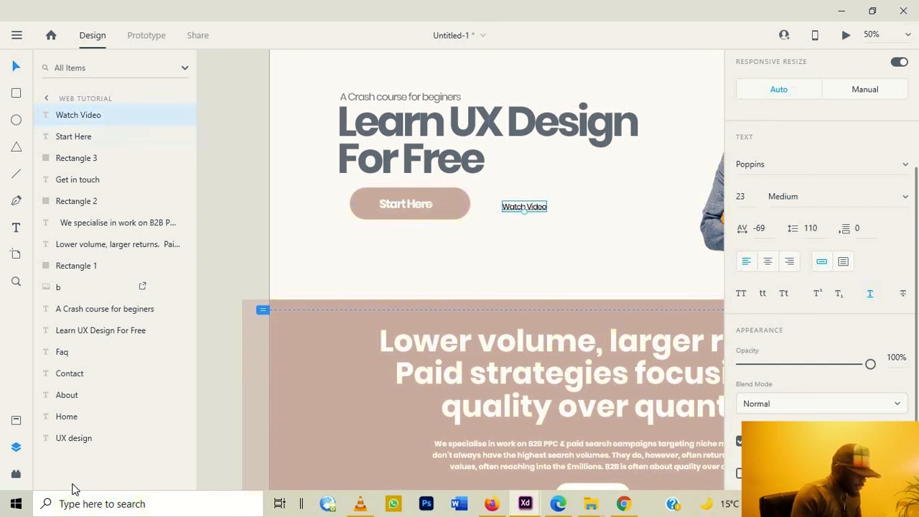
Find "video" in the Icons 4 Design plugin and insert the solid video camera icon at size 36
left_click(16, 474)
left_click(68, 92)
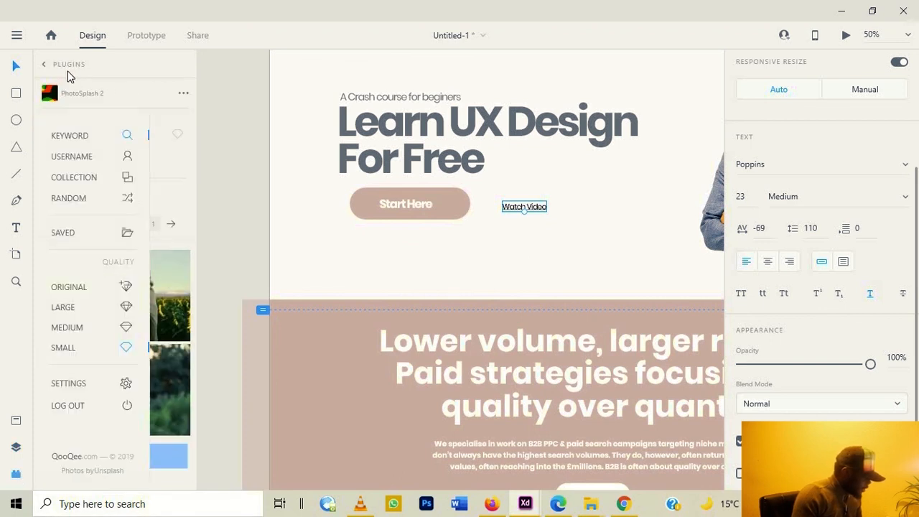
left_click(44, 64)
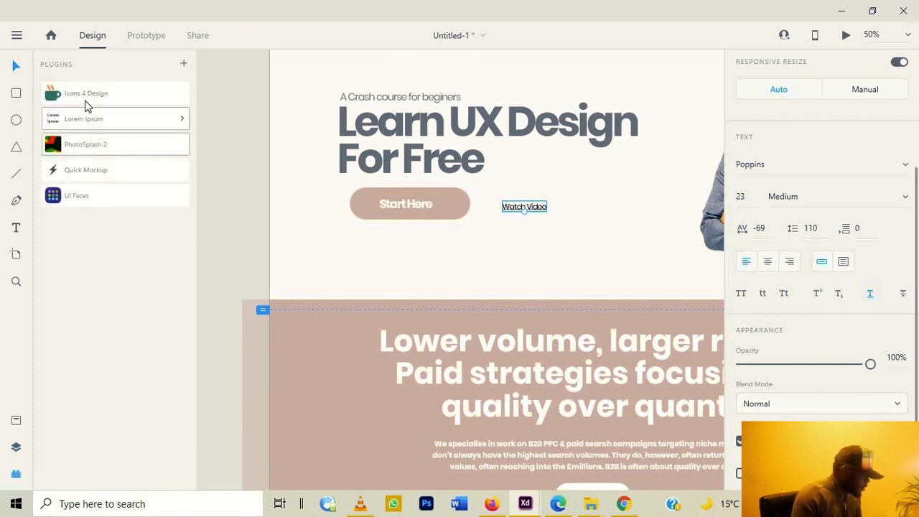
left_click(90, 98)
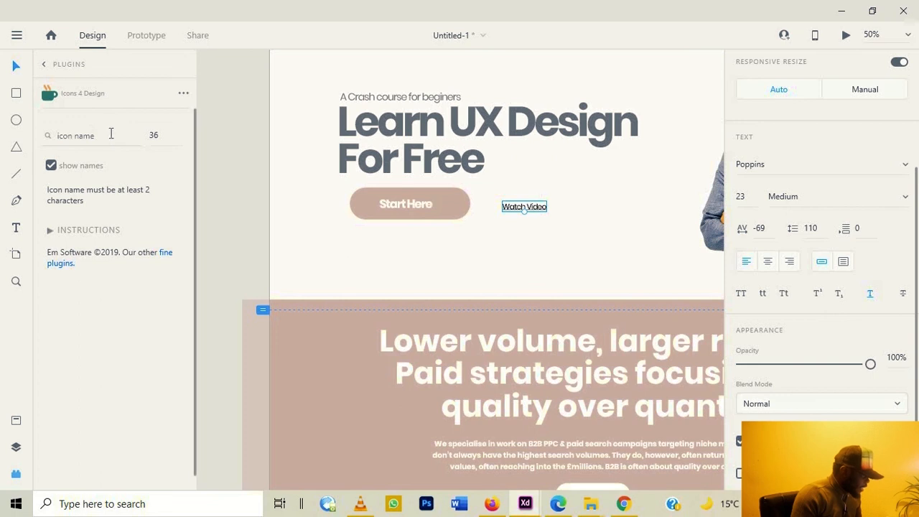
type("video")
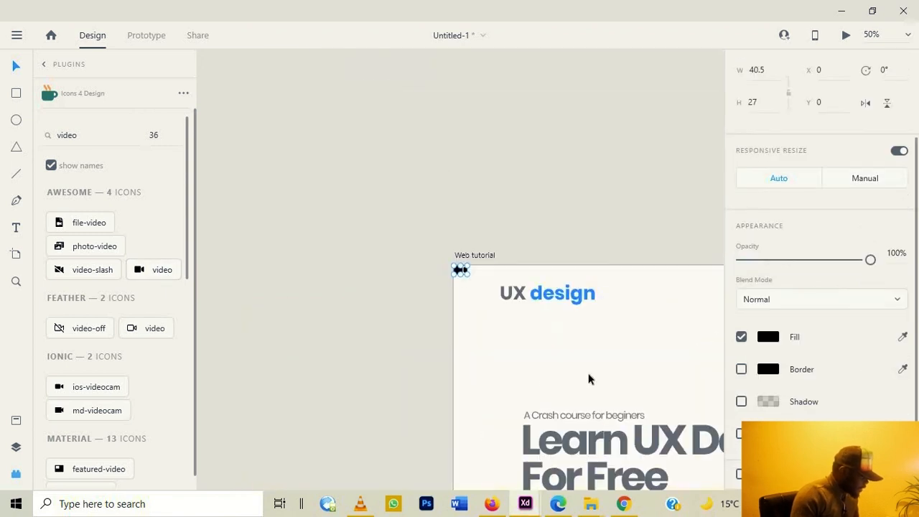
Move the camera icon between the Start Here pill and "Watch Video" and scale it to about 37 by 25
left_click_drag(345, 331, 194, 224)
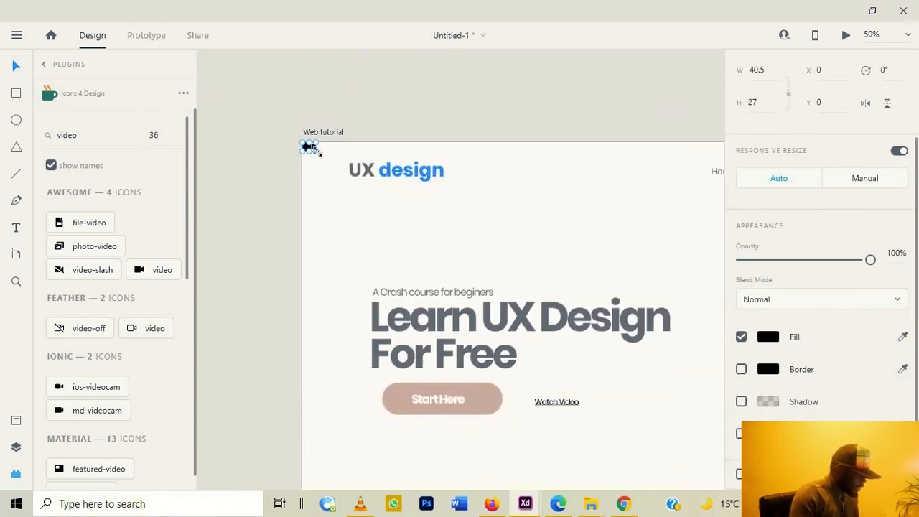
left_click_drag(316, 151, 448, 246)
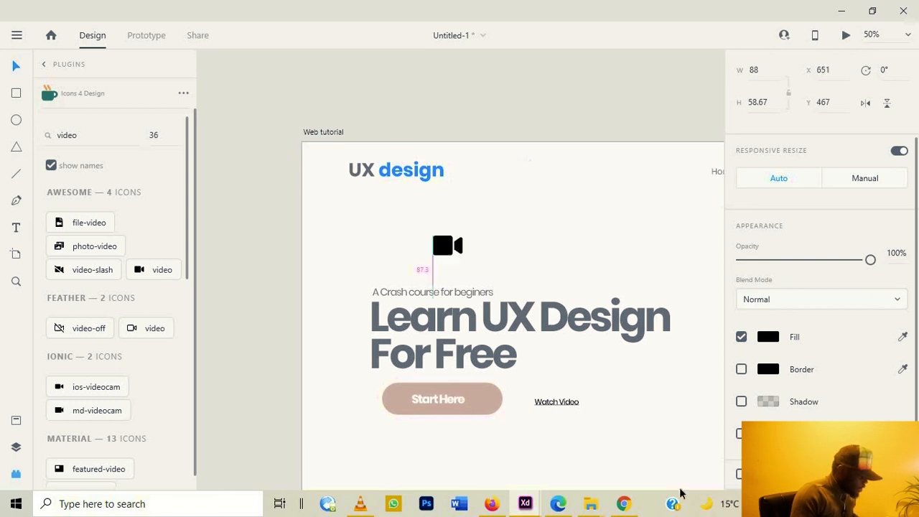
left_click_drag(681, 493, 543, 352)
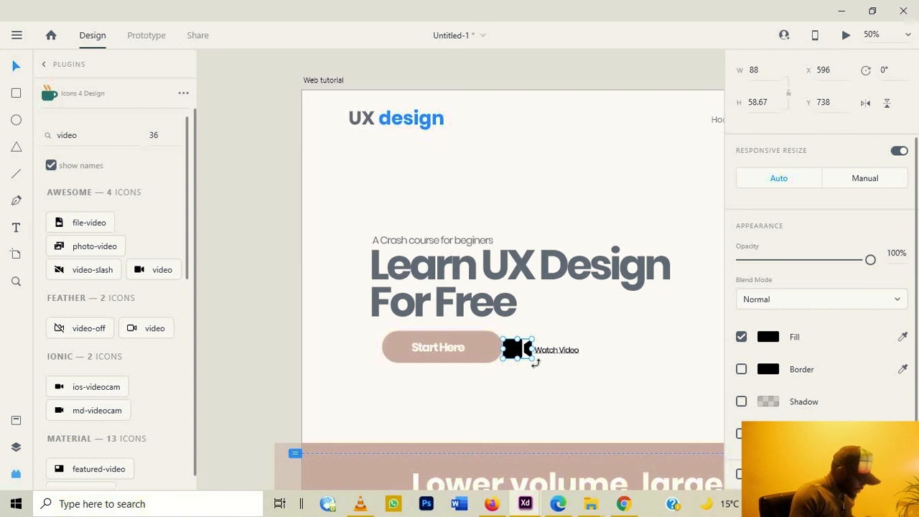
left_click_drag(531, 356, 512, 346)
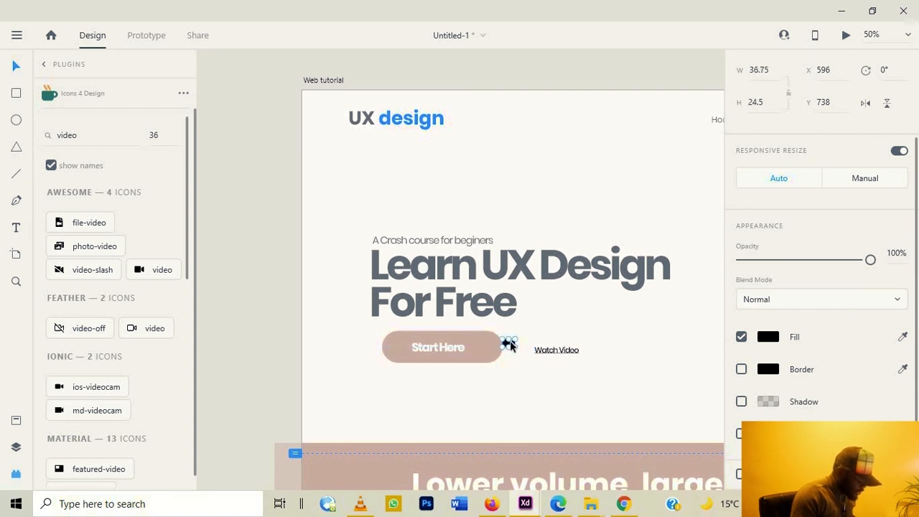
Place the camera icon just before the "Watch Video" text and level with it, at about X 639, Y 759
key("ctrl+equal")
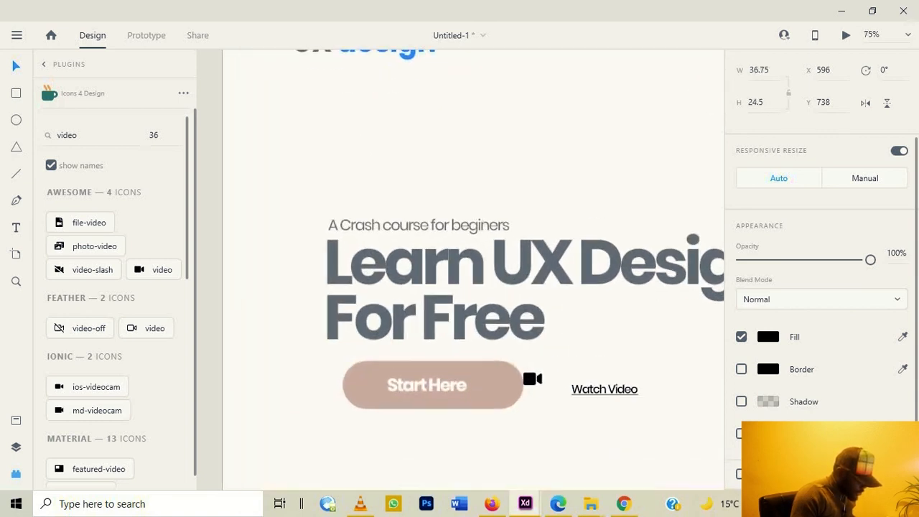
scroll(646, 441, "down", 3)
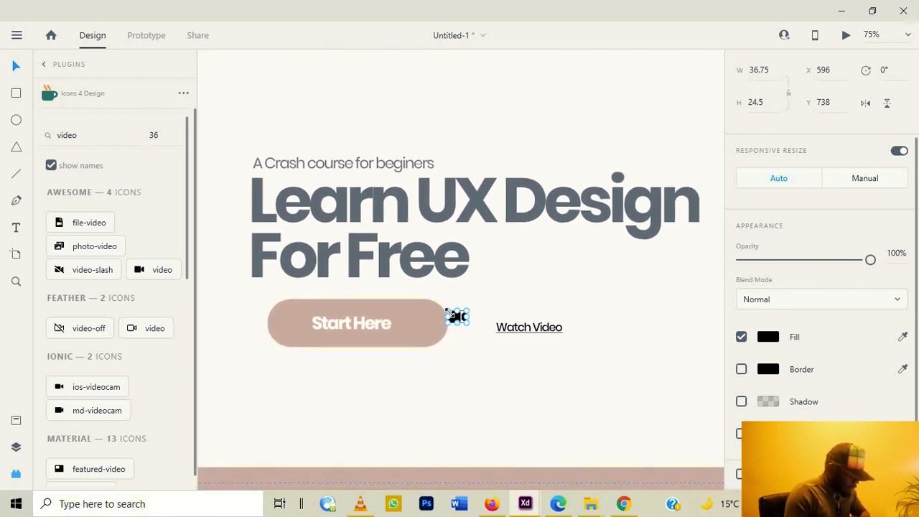
left_click_drag(460, 323, 479, 331)
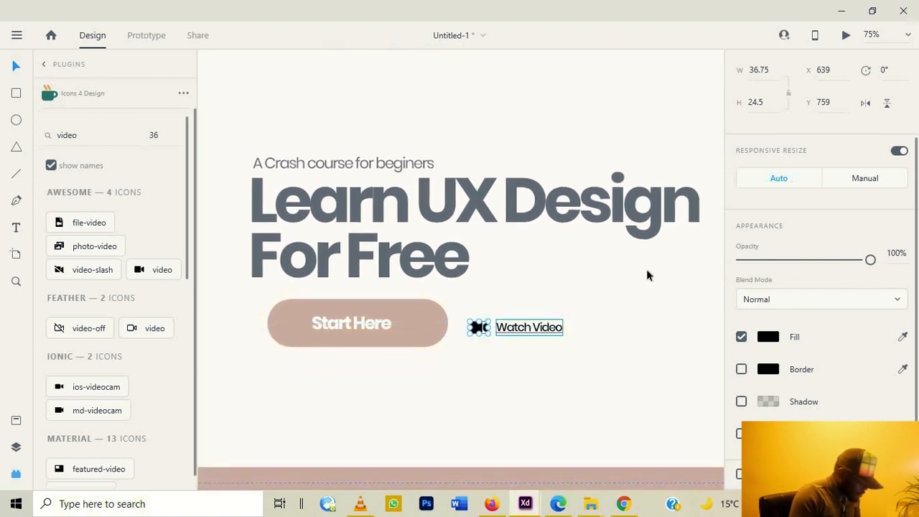
left_click(668, 297)
Preview the landing page, scroll through the hero and pink sections, and close the preview
key("ctrl+minus")
key("ctrl+minus")
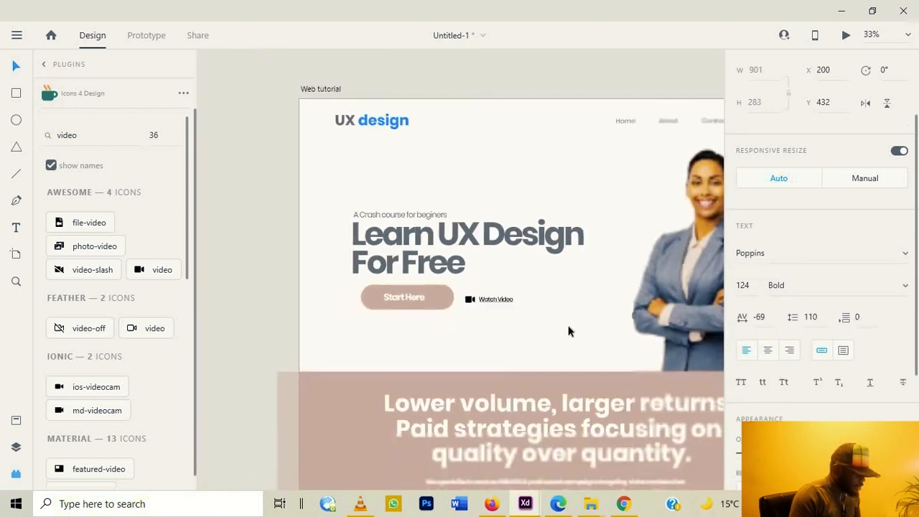
left_click(848, 36)
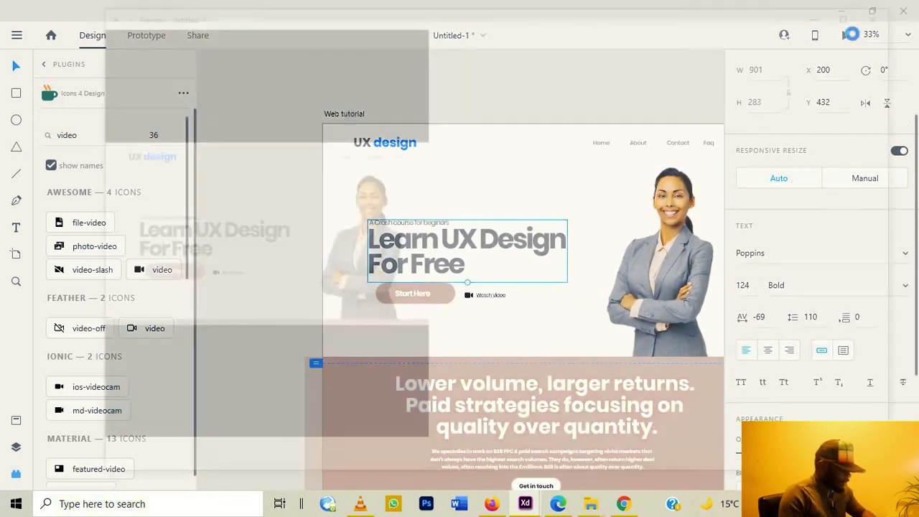
scroll(578, 199, "down", 1)
scroll(577, 192, "up", 1)
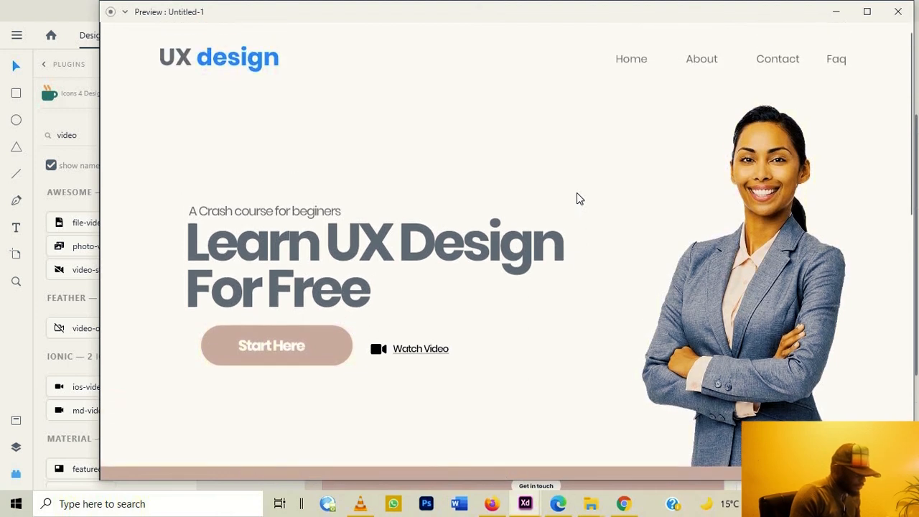
scroll(577, 193, "down", 5)
scroll(576, 193, "up", 2)
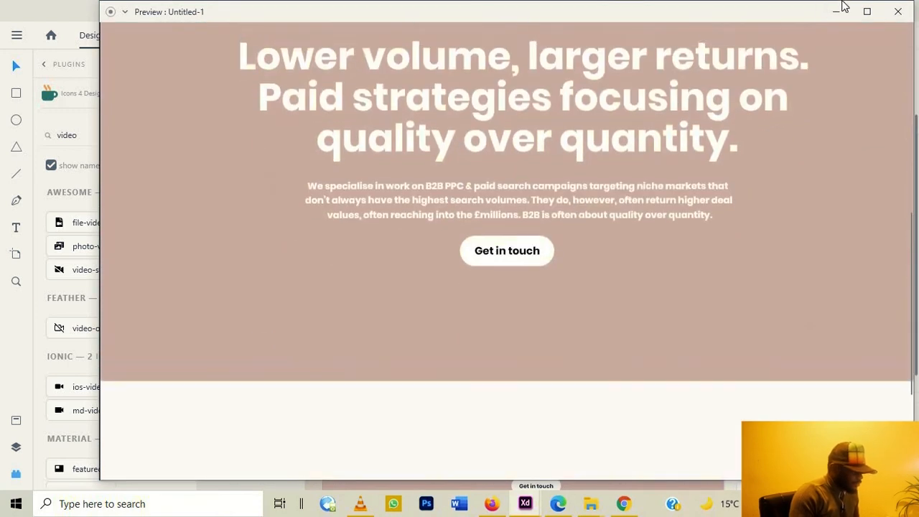
left_click(898, 11)
Switch to the UX Design 2 document and go to the section headed "Why tech companies trust our B2B PPC Agency"
scroll(577, 280, "down", 5)
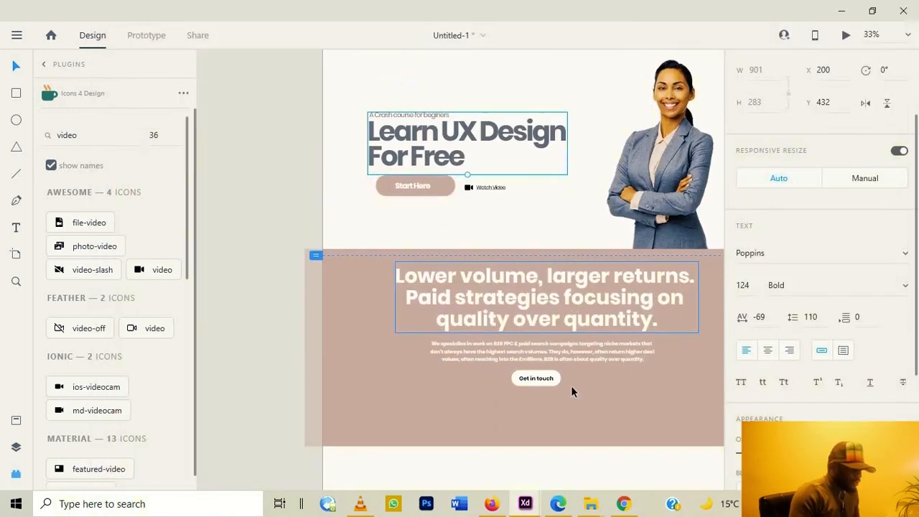
scroll(544, 383, "right", 2)
scroll(556, 343, "down", 1)
scroll(557, 342, "left", 1)
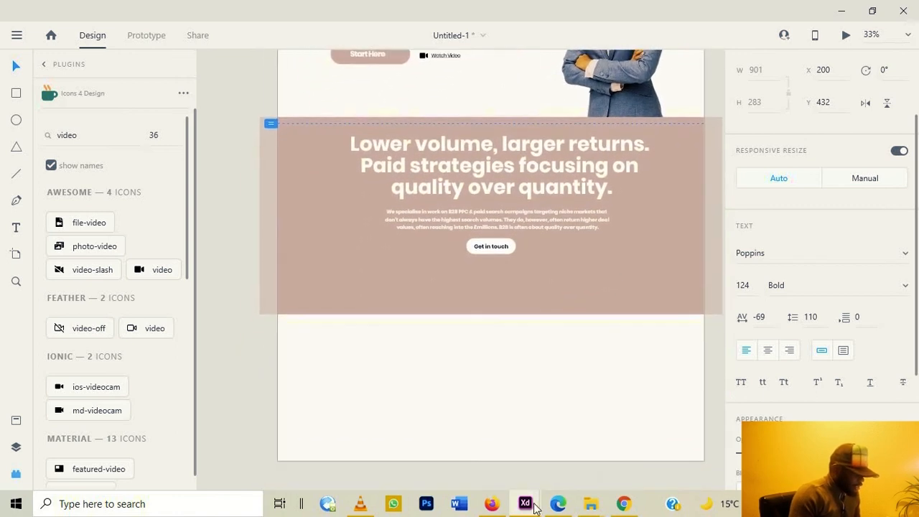
mouse_move(525, 503)
left_click(458, 433)
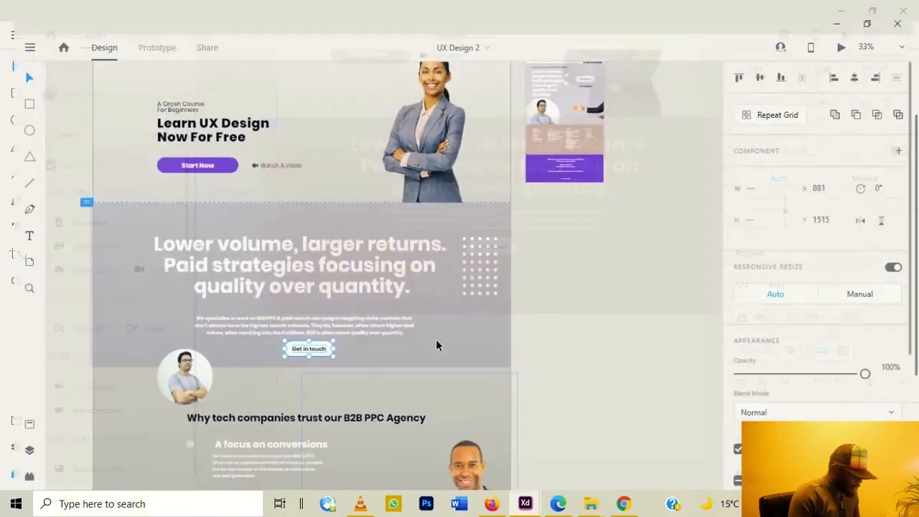
scroll(347, 326, "down", 1)
left_click(165, 322)
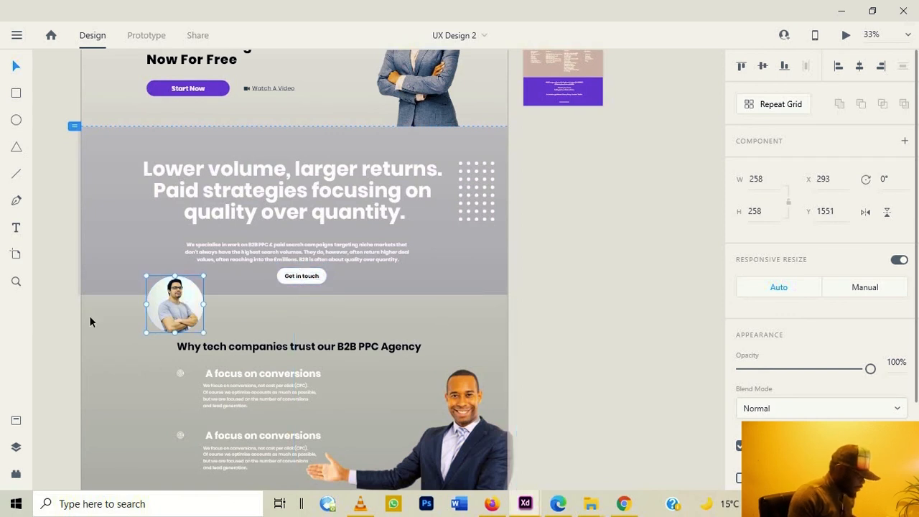
left_click(335, 307, "shift")
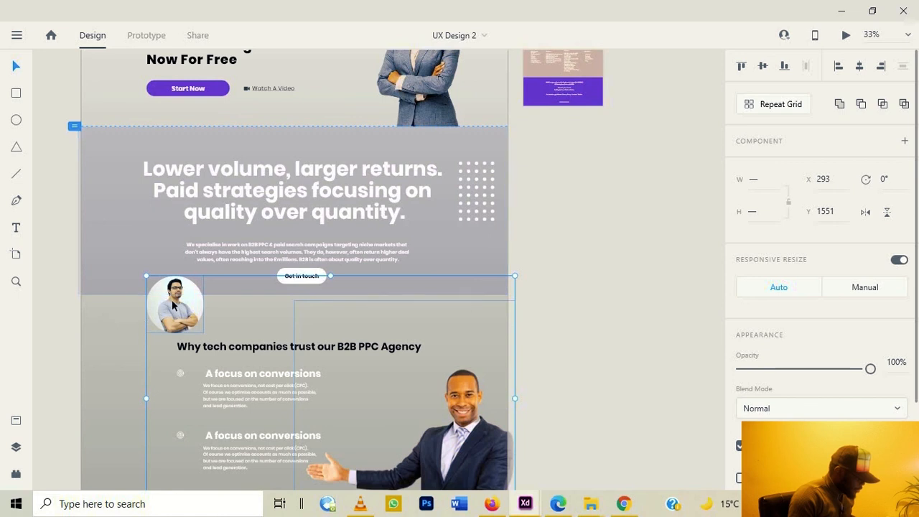
left_click(88, 288)
Copy the round portrait, "Why tech companies" heading, "A focus on conversions" grid and suited man image from UX Design 2 into Untitled-1
left_click(164, 308)
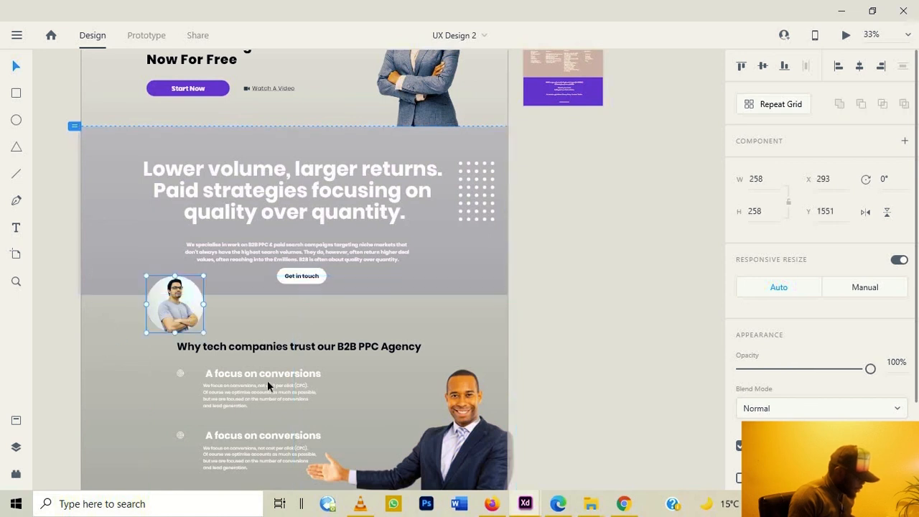
left_click(266, 347, "shift")
left_click(320, 431, "shift")
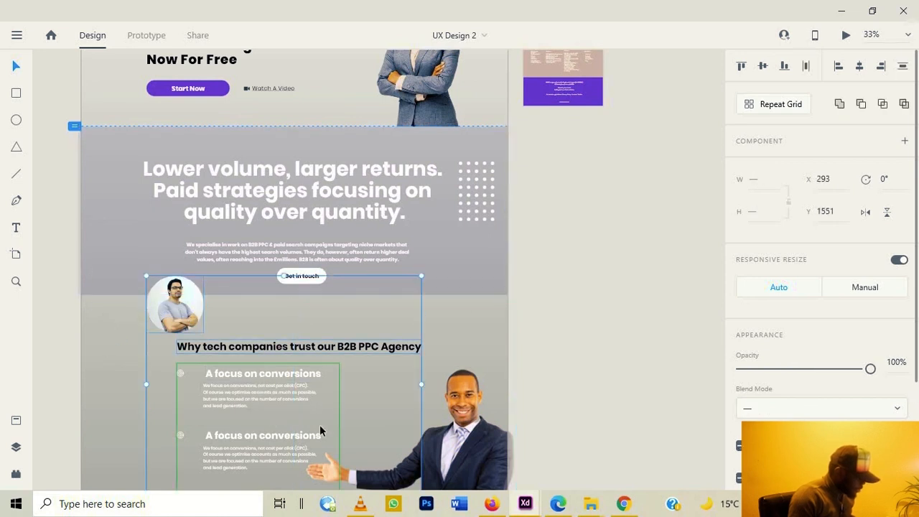
left_click(466, 417, "shift")
scroll(466, 417, "down", 3)
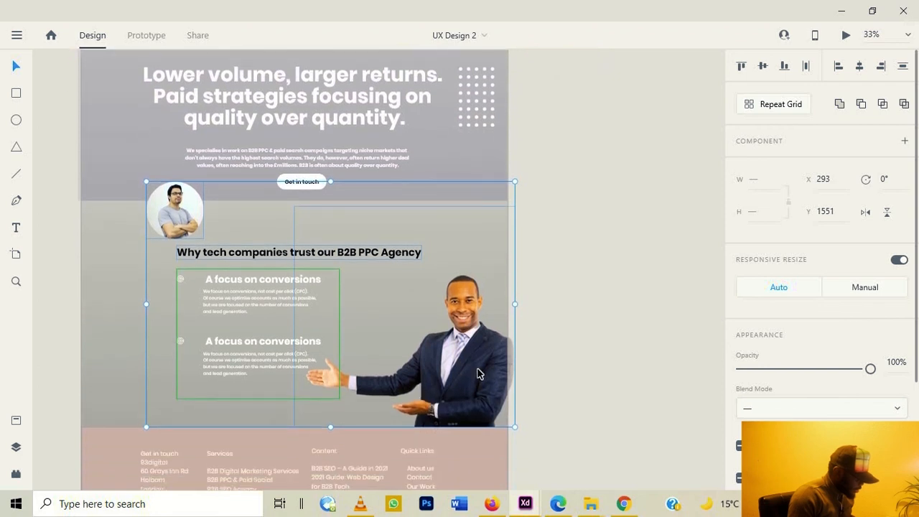
left_click(833, 10)
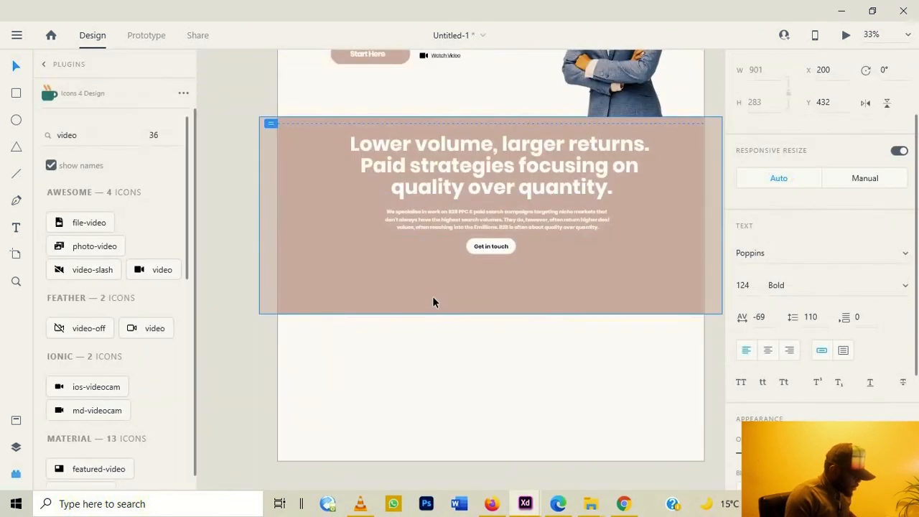
key("ctrl+v")
scroll(504, 339, "down", 3)
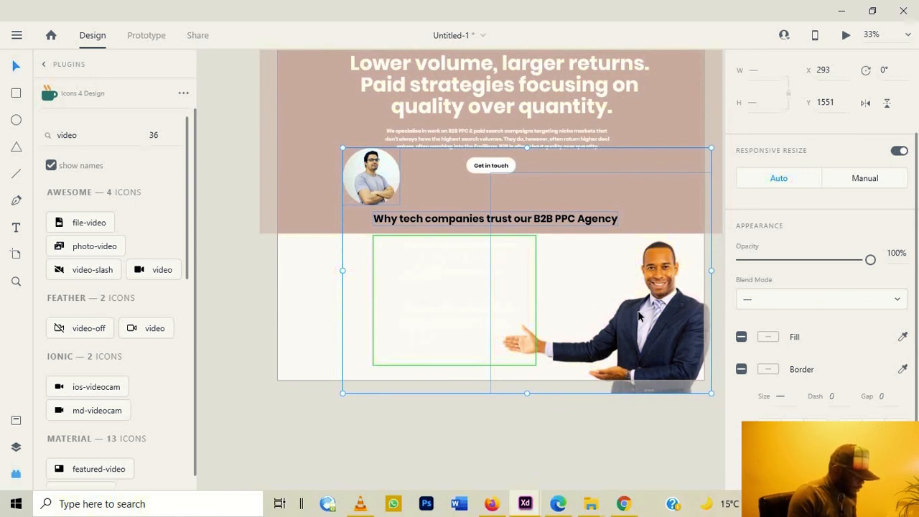
scroll(646, 298, "up", 9)
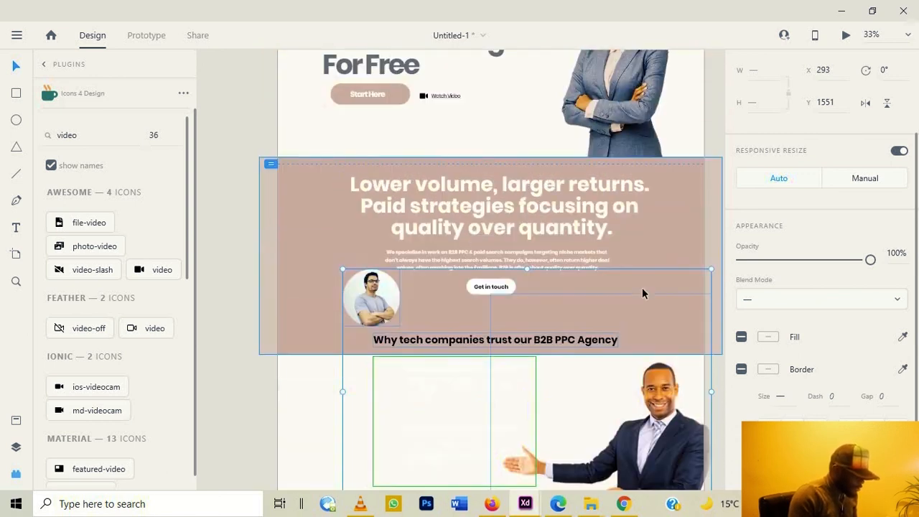
scroll(479, 122, "up", 1)
Change the Web tutorial artboard's fill from a solid colour to a linear gradient
left_click(476, 116)
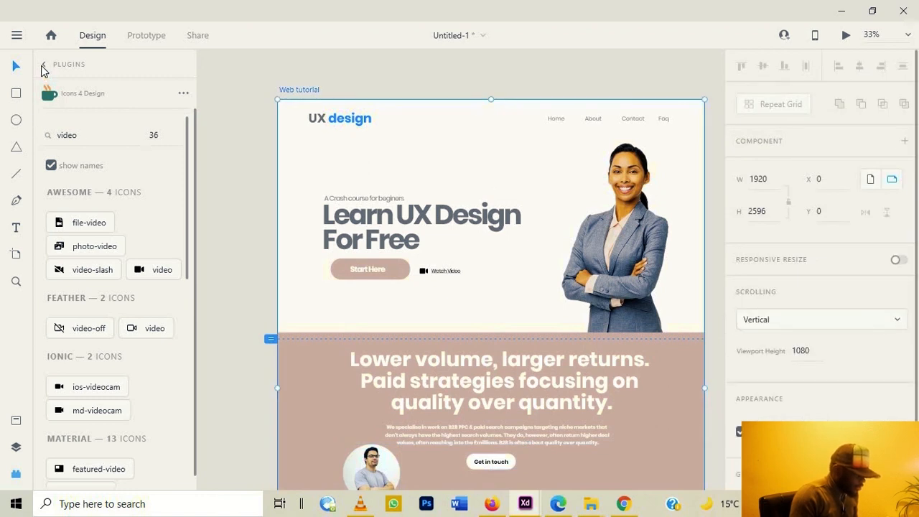
left_click(16, 446)
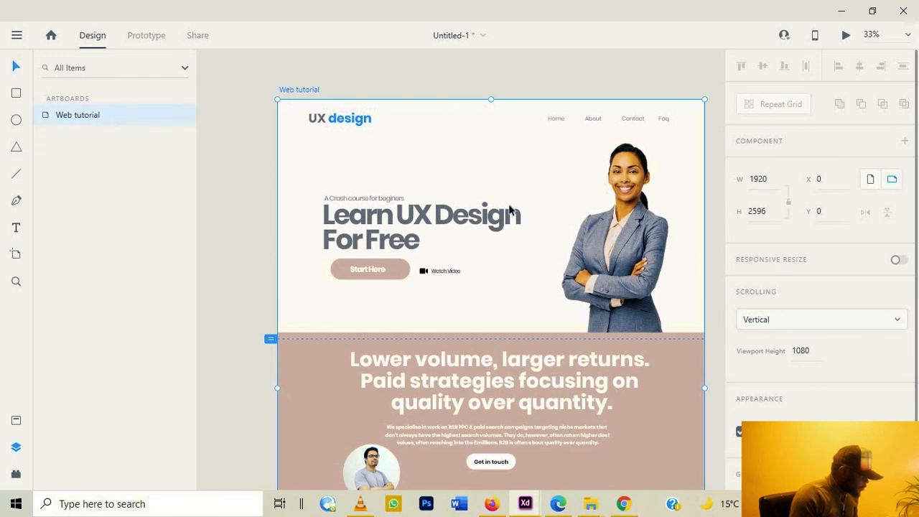
left_click(753, 431)
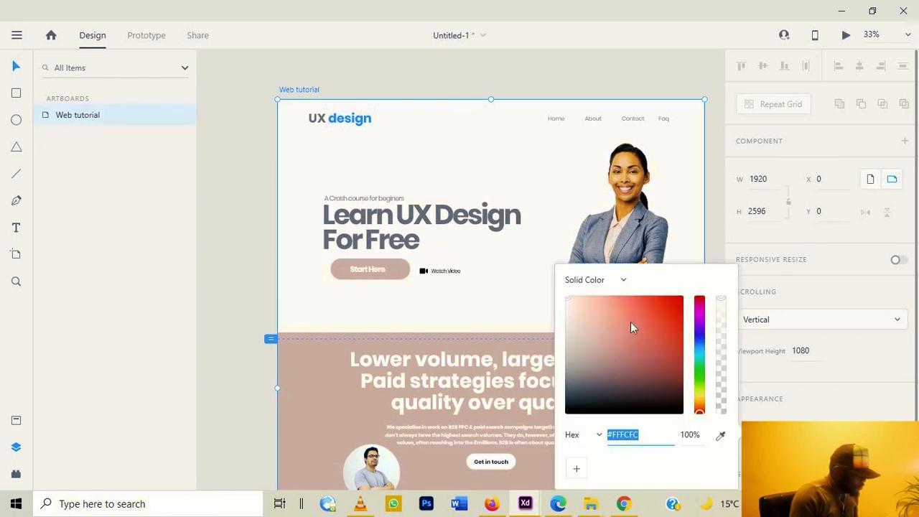
left_click(622, 282)
left_click(611, 306)
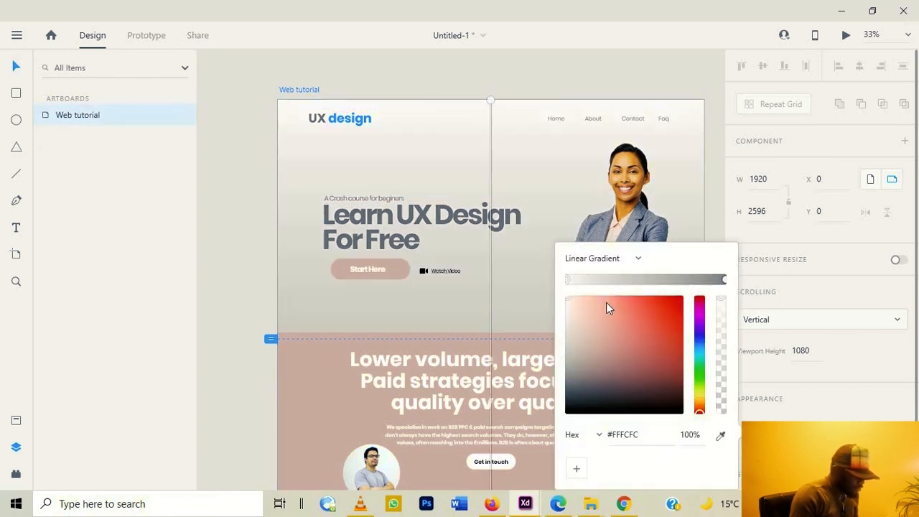
Try a radial gradient on the artboard fill and return it to a linear gradient
scroll(590, 227, "down", 2)
left_click(591, 260)
left_click(582, 288)
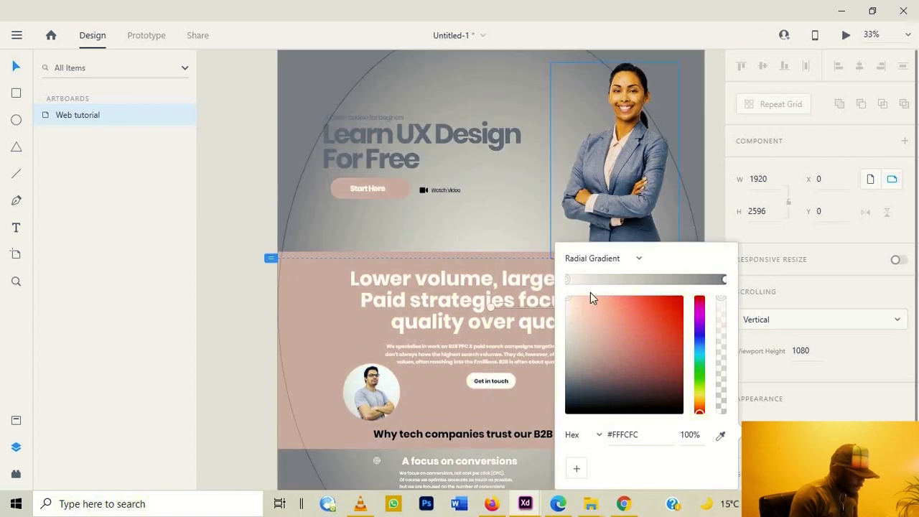
left_click(637, 258)
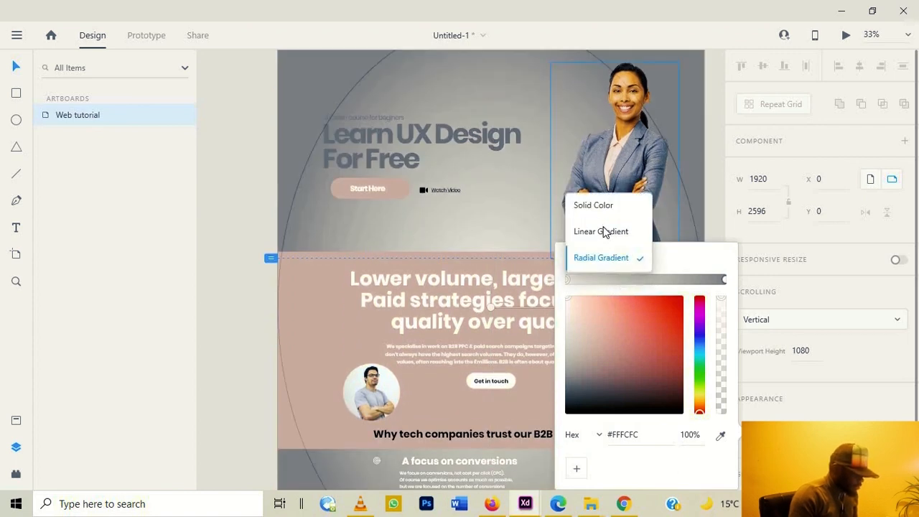
left_click(606, 234)
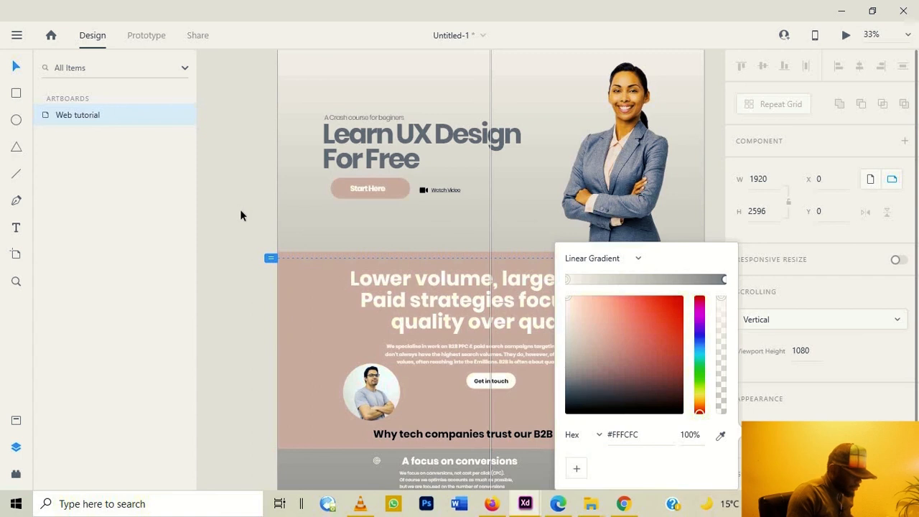
scroll(240, 223, "down", 5)
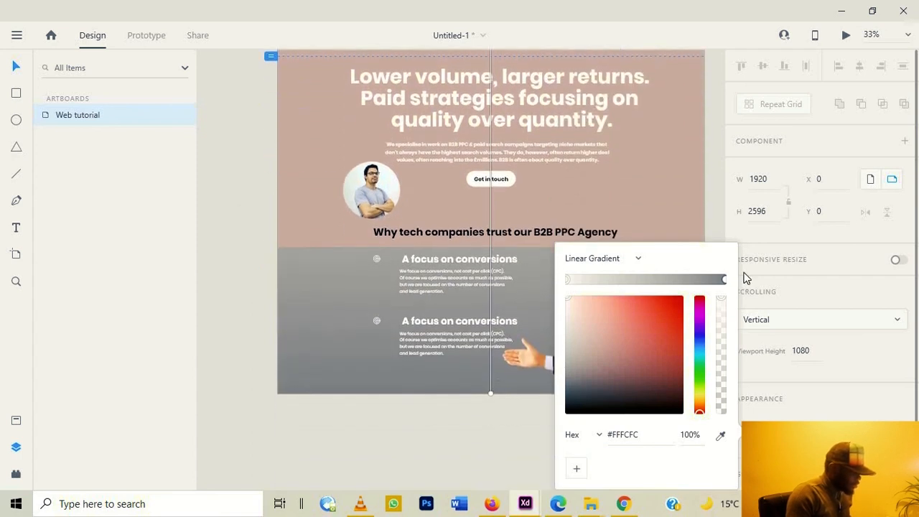
scroll(198, 211, "up", 5)
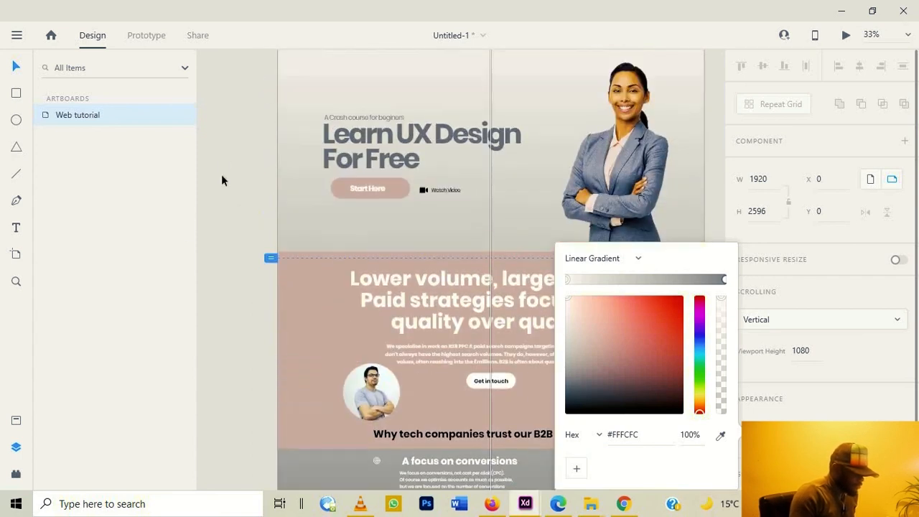
left_click(227, 159)
scroll(557, 296, "down", 4)
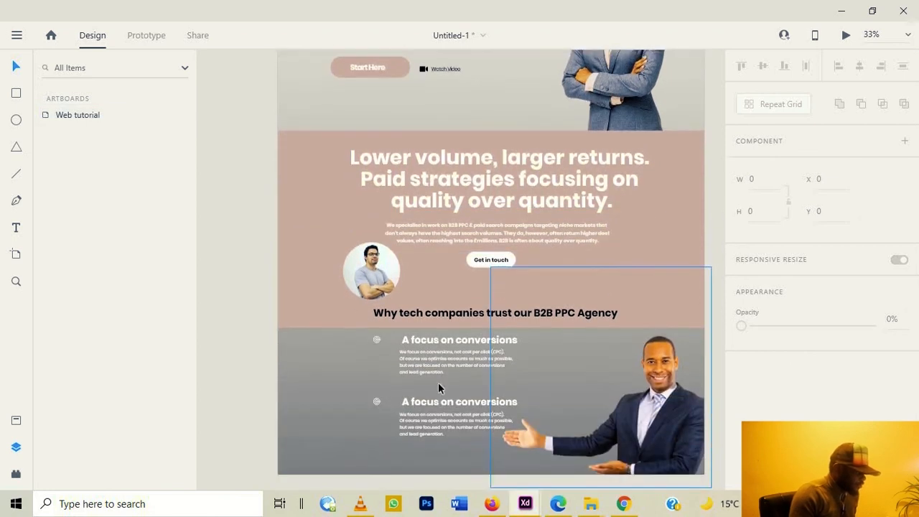
left_click(465, 291)
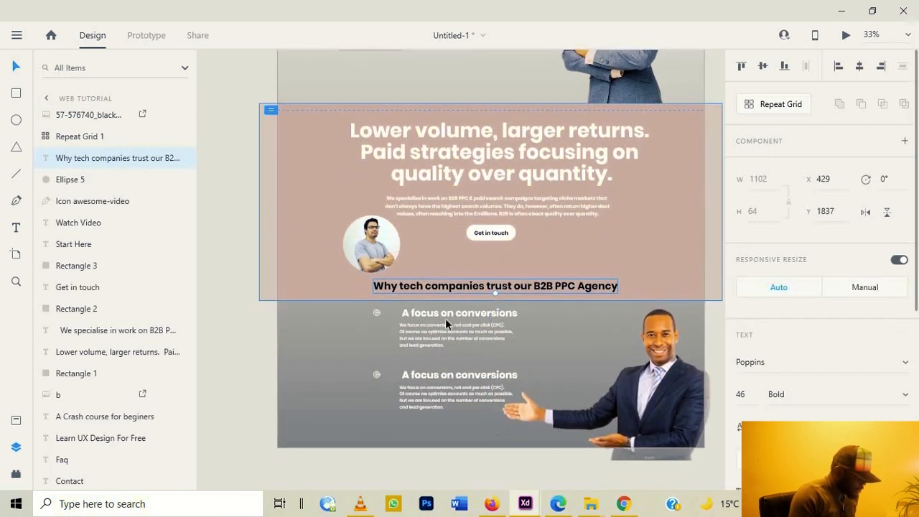
left_click(459, 333, "shift")
left_click(656, 399, "shift")
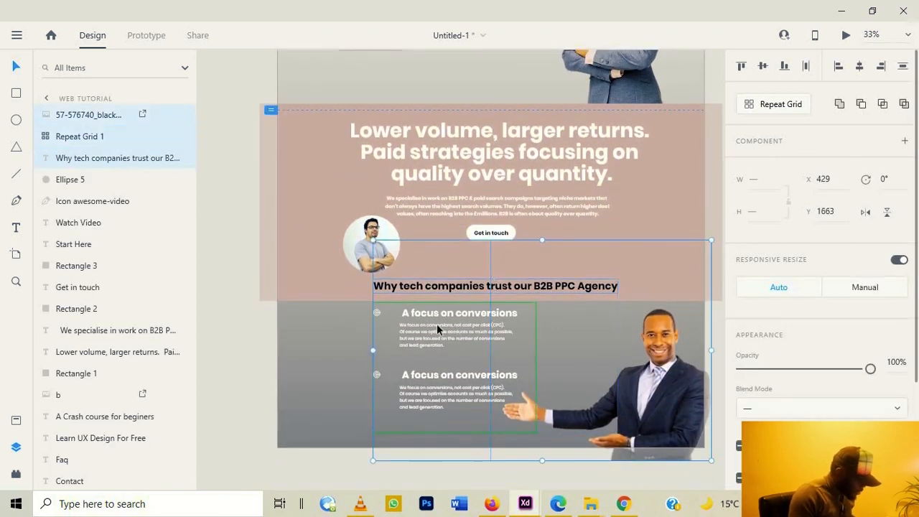
left_click(386, 243, "shift")
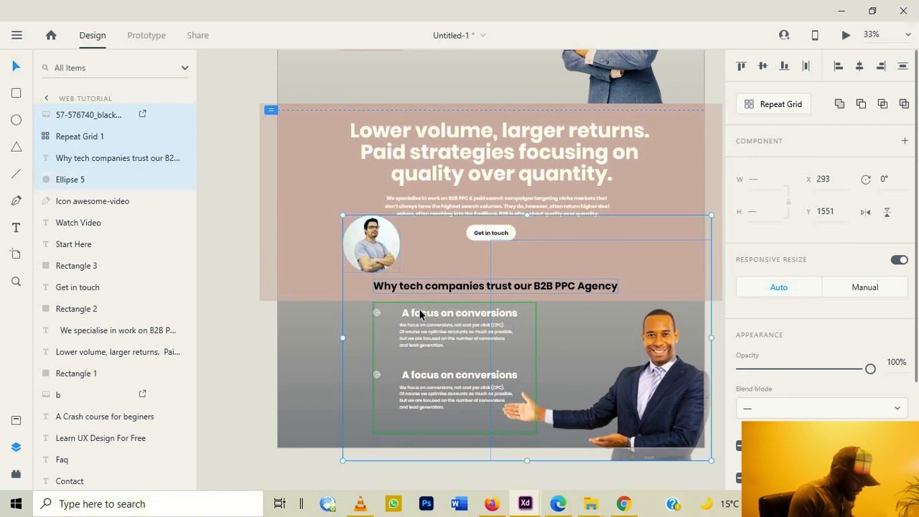
left_click(455, 385)
Move the round portrait onto the pink section's lower edge and the "A focus on conversions" grid down to about X 418, Y 2208
left_click(345, 246)
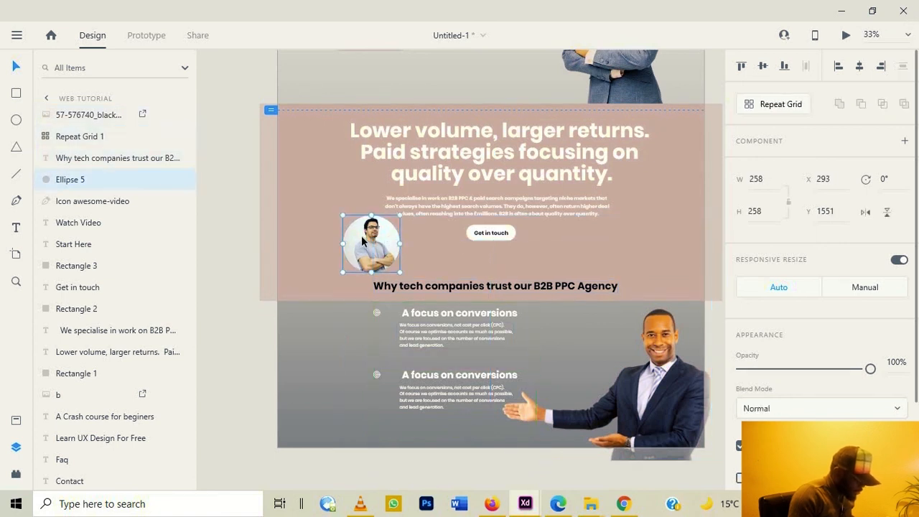
left_click_drag(362, 241, 368, 289)
left_click(440, 352)
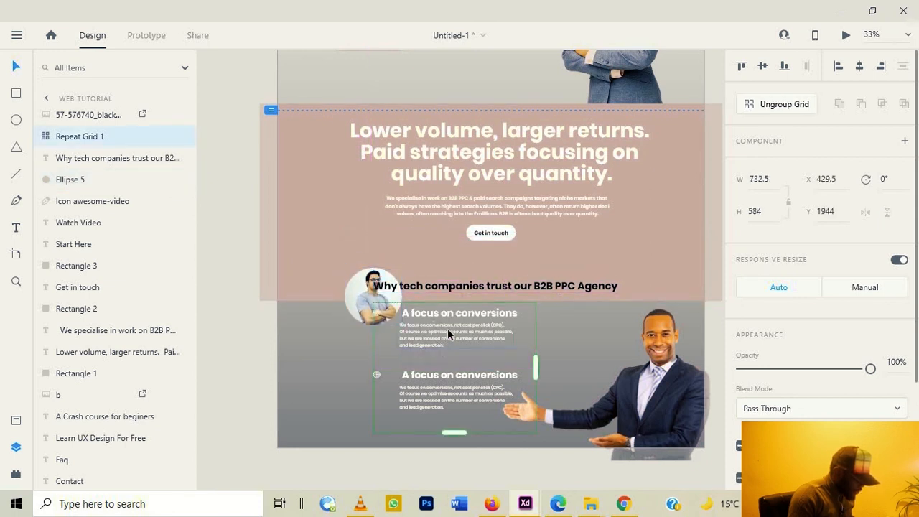
left_click_drag(466, 334, 463, 393)
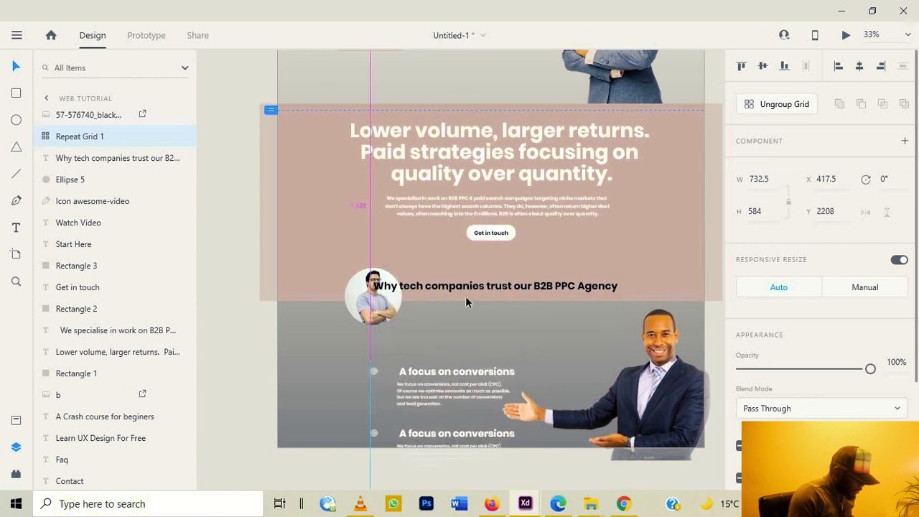
Move the "Why tech companies" heading between the portrait and the conversions grid, and place the suited man image at X 960, Y 1647
left_click(466, 291)
left_click_drag(461, 328, 460, 344)
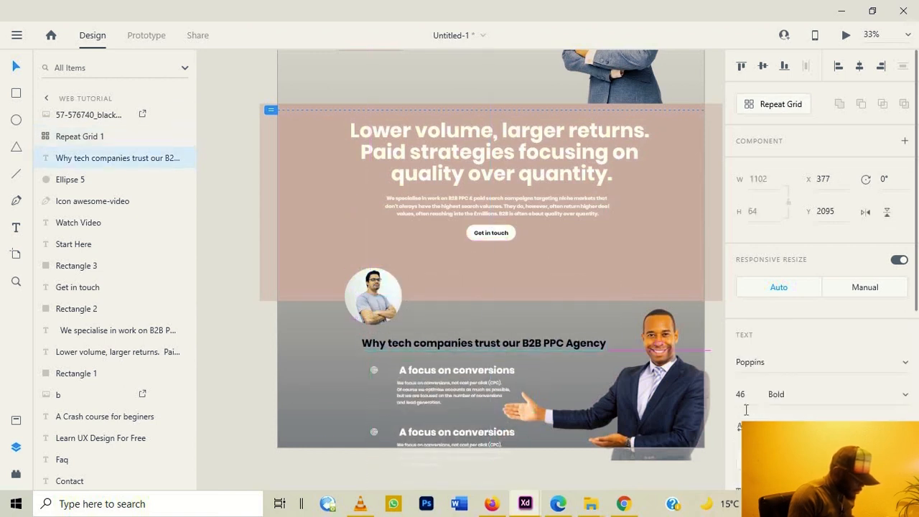
left_click(543, 344)
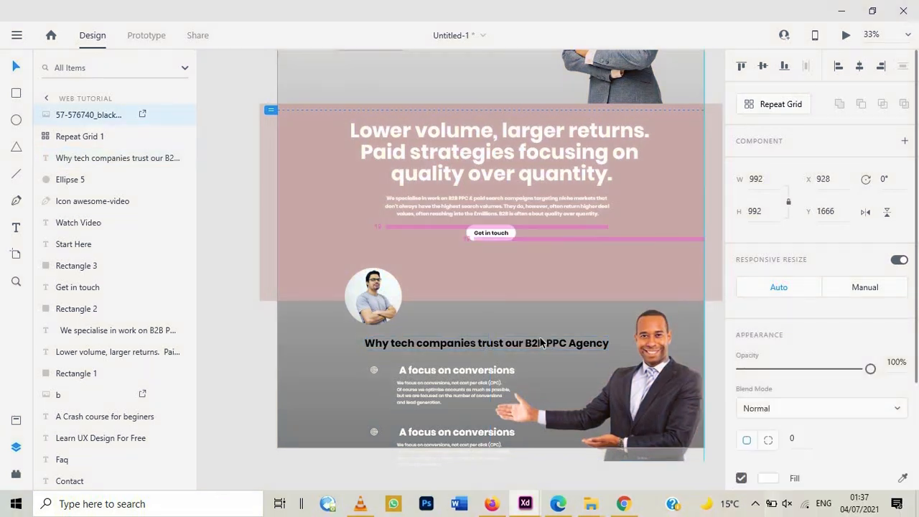
left_click_drag(543, 343, 557, 344)
mouse_move(639, 383)
left_mouse_down()
mouse_move(648, 377)
mouse_move(633, 379)
left_mouse_up()
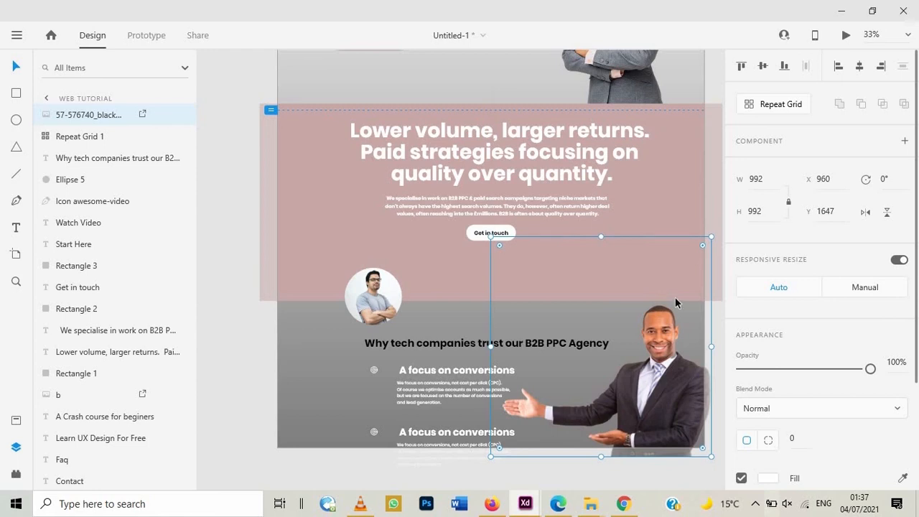
scroll(305, 300, "down", 2)
key("Escape")
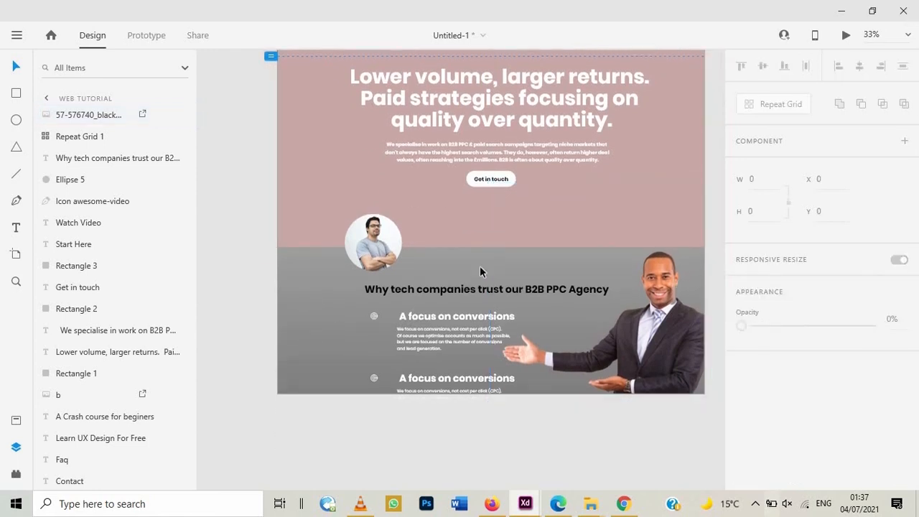
Extend the Web tutorial artboard downward to a height of about 3203
scroll(480, 266, "up", 8)
scroll(480, 266, "up", 5)
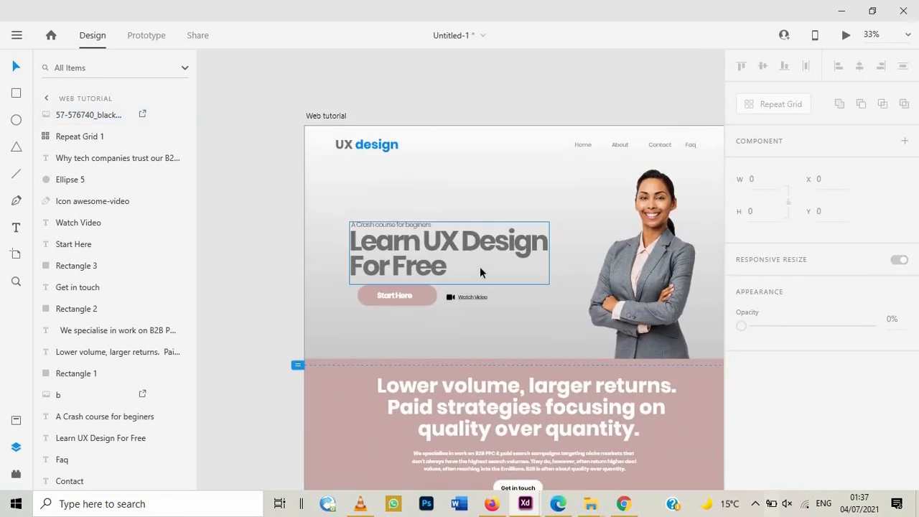
left_click(334, 158)
scroll(636, 331, "down", 10)
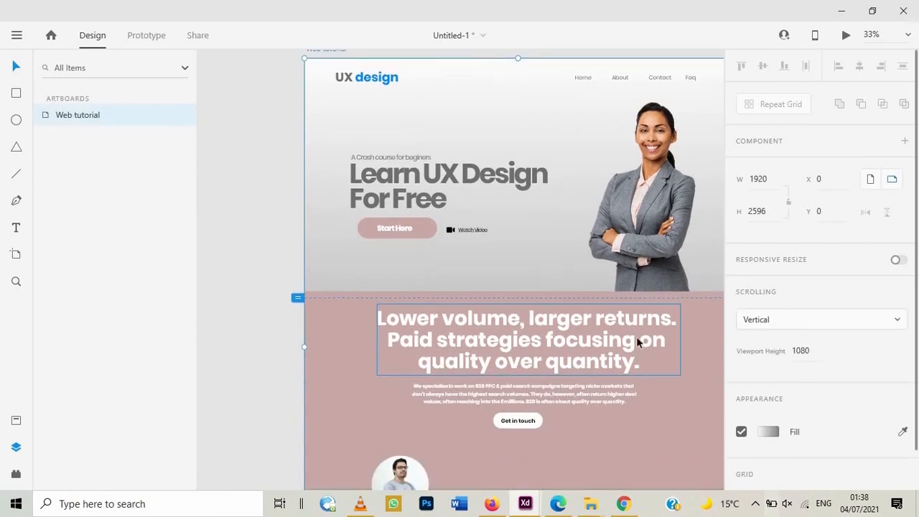
scroll(623, 337, "down", 4)
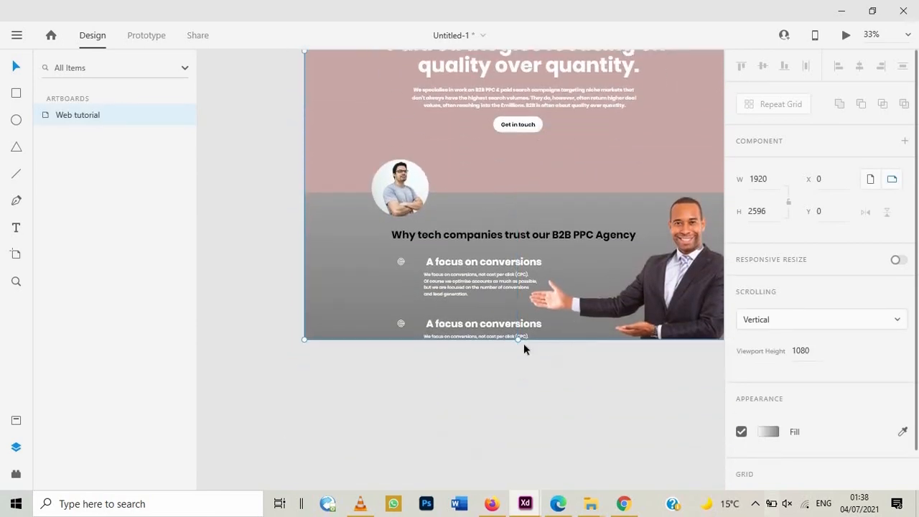
left_click_drag(516, 339, 519, 473)
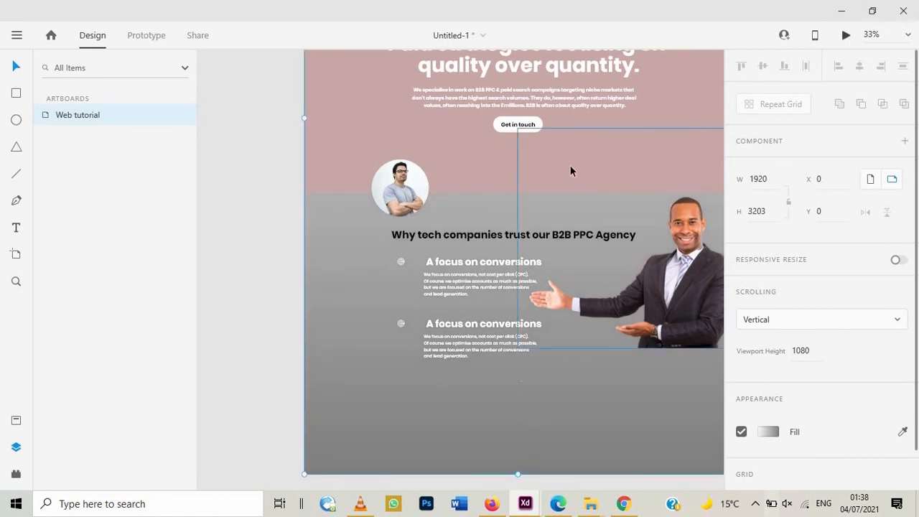
Preview the page and check its layout down to the bottom of the "A focus on conversions" section
left_click(846, 35)
scroll(460, 242, "down", 10)
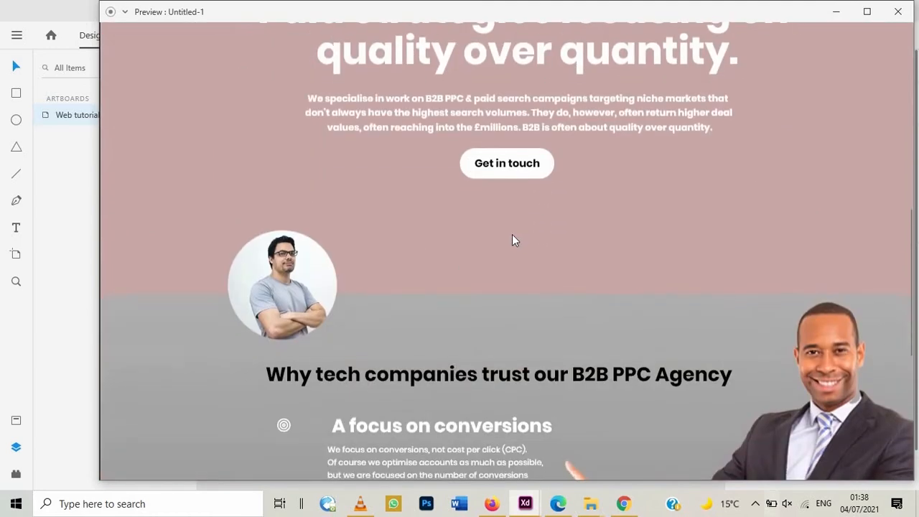
scroll(512, 241, "down", 5)
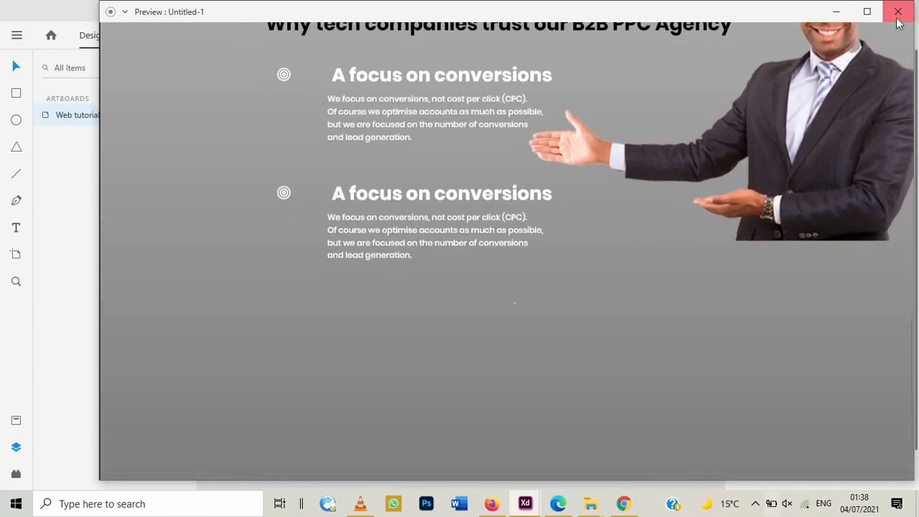
left_click(898, 20)
Extend the Web tutorial artboard downward to a height of about 3512
scroll(512, 264, "down", 1)
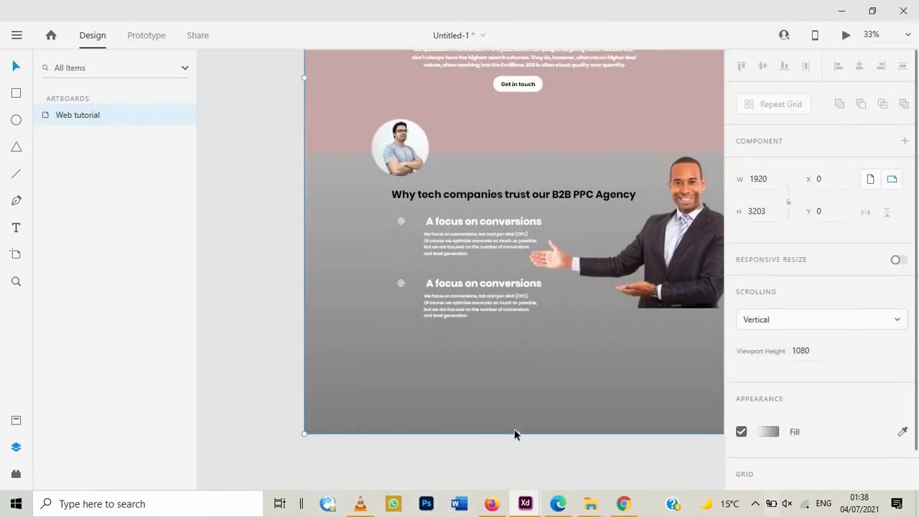
key("ctrl+minus")
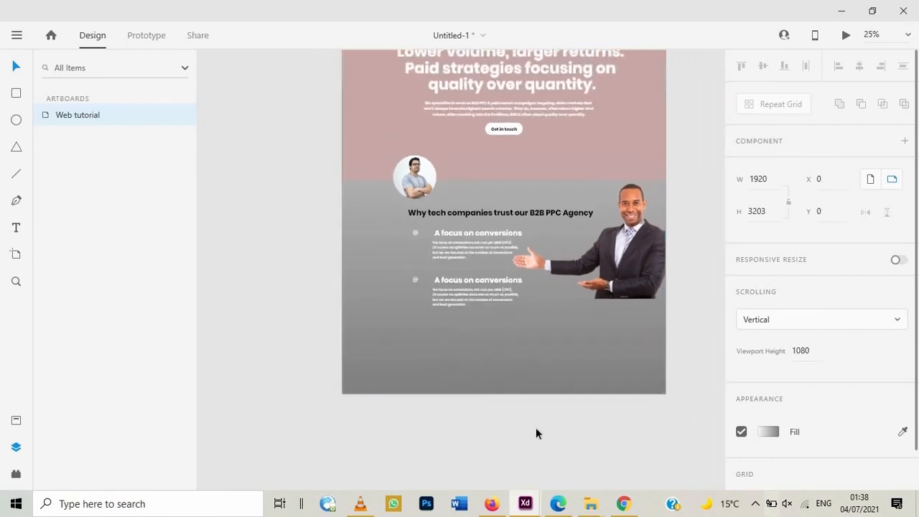
left_click_drag(505, 392, 503, 472)
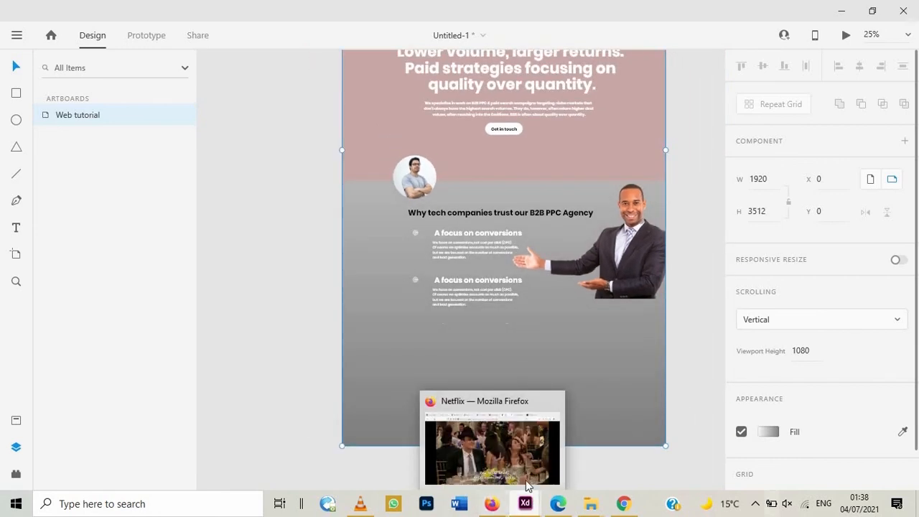
Copy the pink footer block with its four text columns and the purple bar with its texts from UX Design 2 into Untitled-1
mouse_move(527, 485)
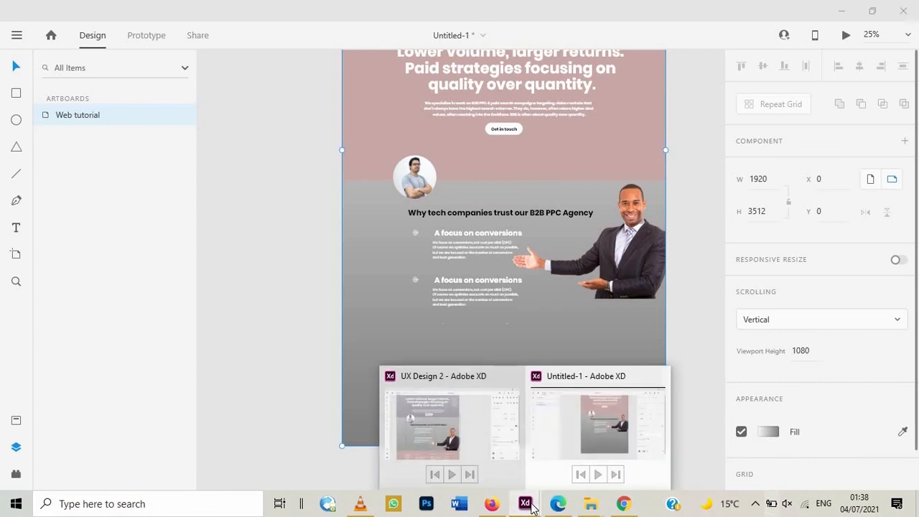
left_click(465, 423)
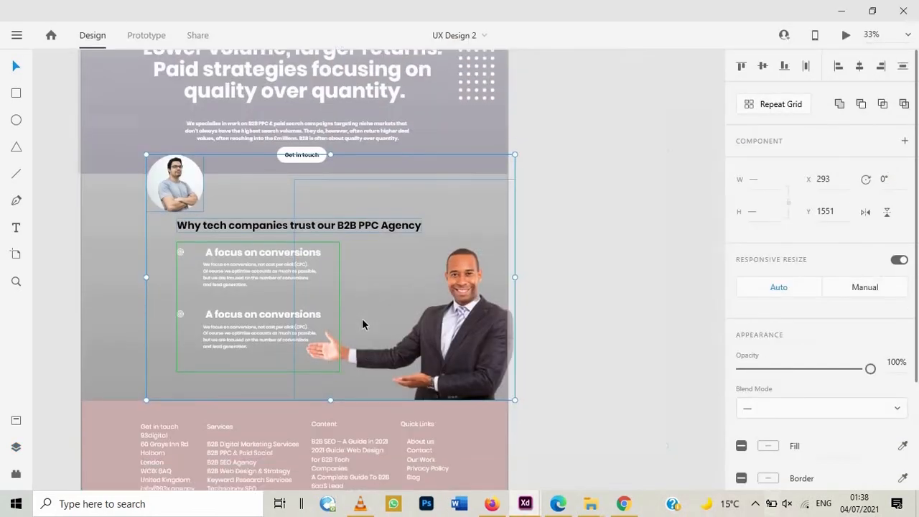
scroll(365, 338, "down", 3)
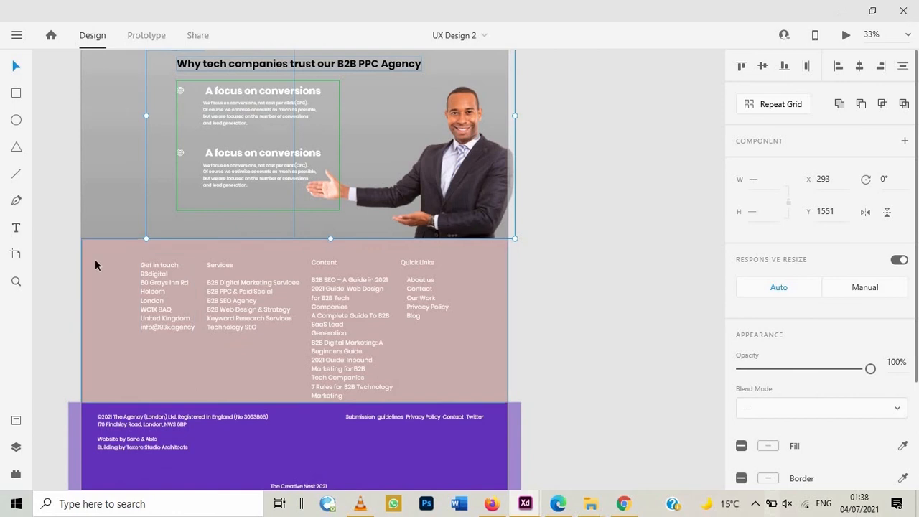
left_click(95, 259)
double_click(169, 309)
left_click(220, 304, "shift")
left_click(323, 294, "shift")
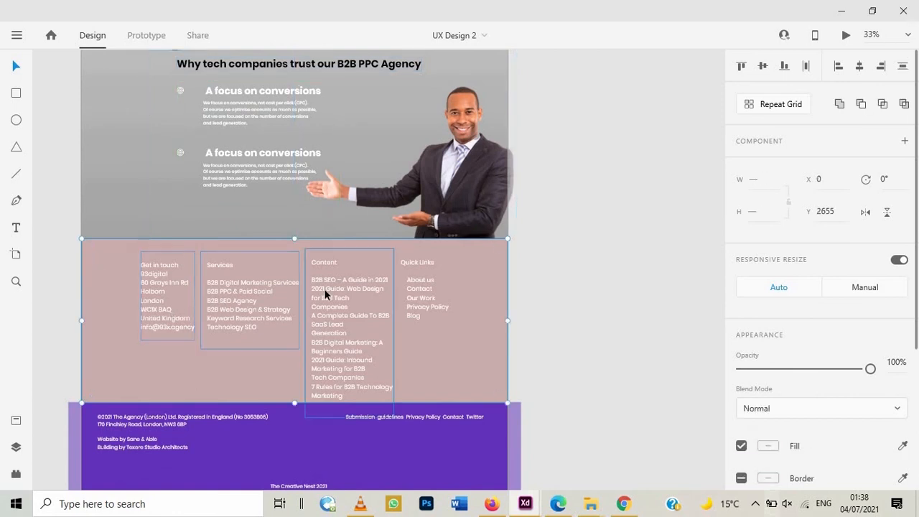
left_click(412, 284, "shift")
scroll(406, 314, "down", 1)
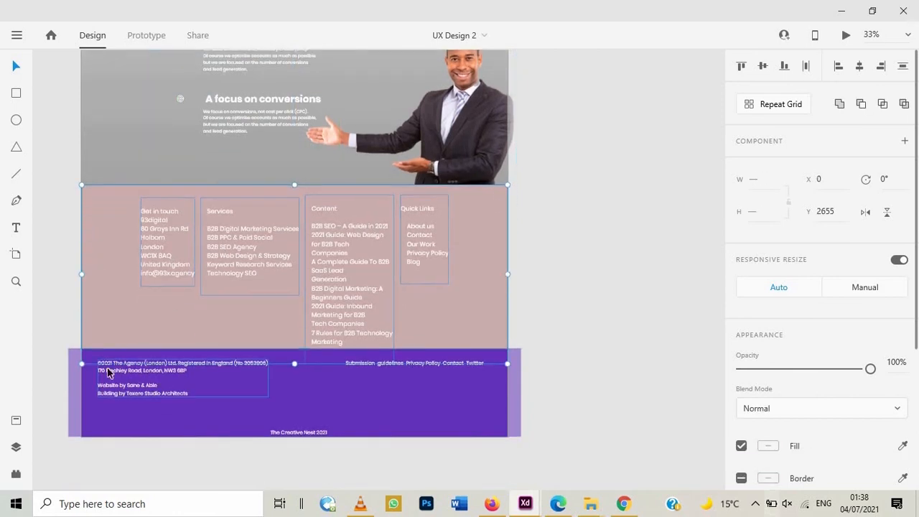
left_click(402, 411, "shift")
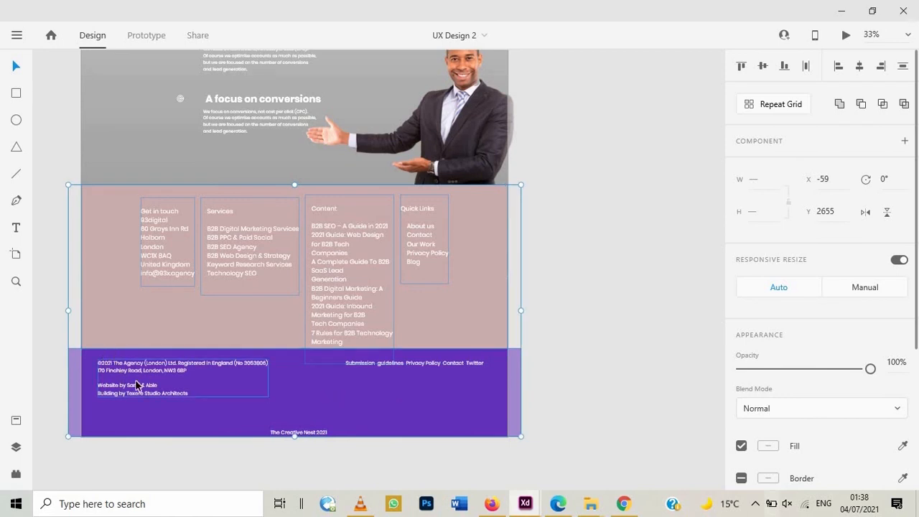
left_click(406, 370, "shift")
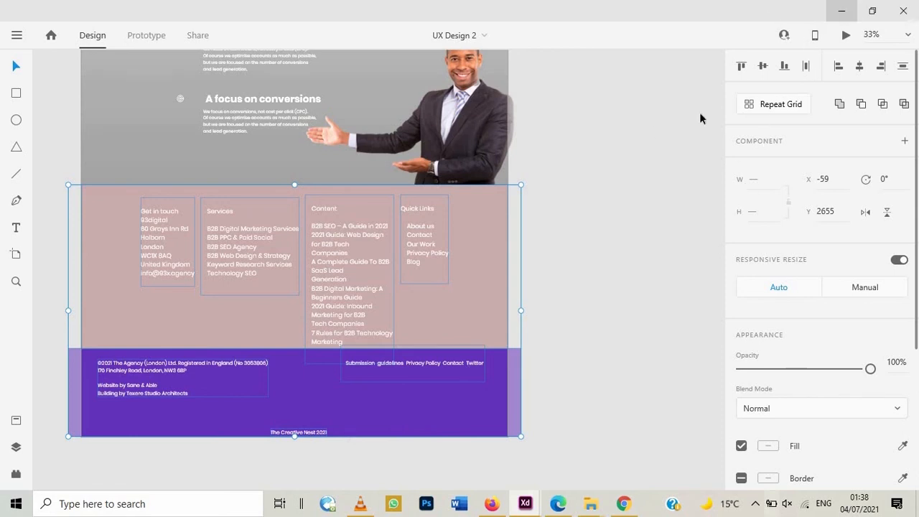
key("alt+Tab")
key("ctrl+v")
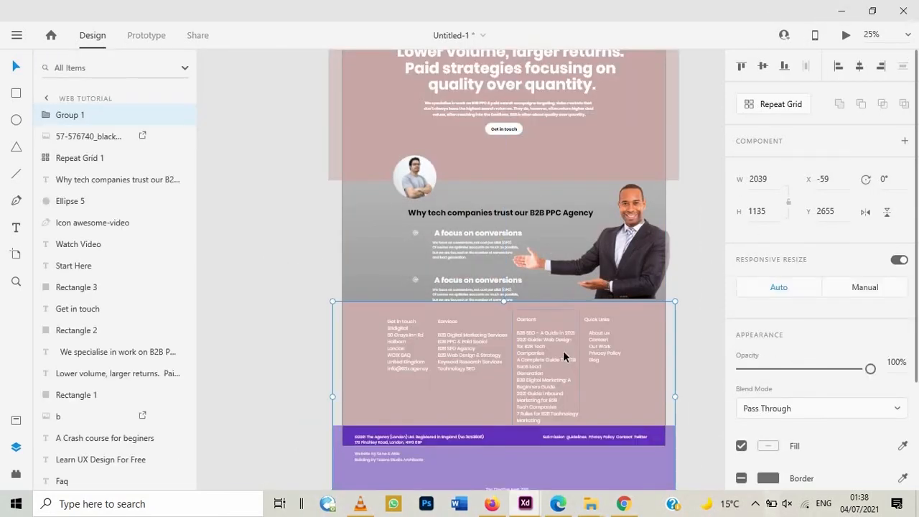
Position the pasted footer group beneath the "A focus on conversions" items, at about X -59, Y 2687
scroll(563, 352, "down", 3)
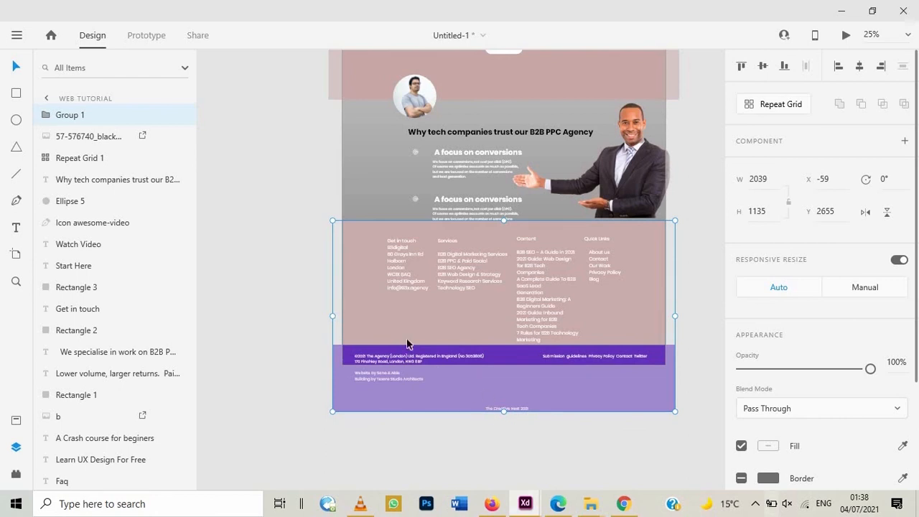
mouse_move(374, 262)
left_mouse_down()
mouse_move(374, 280)
mouse_move(379, 251)
left_mouse_up()
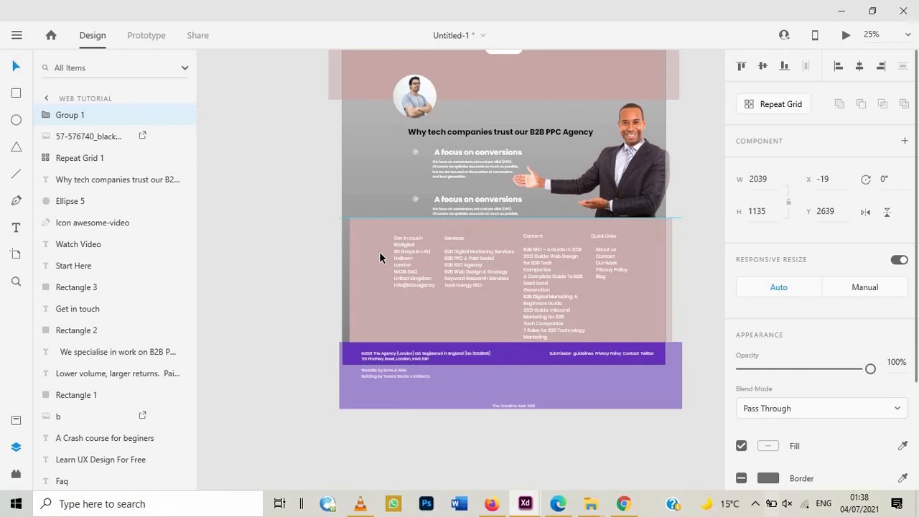
mouse_move(379, 253)
left_mouse_down()
mouse_move(378, 267)
mouse_move(378, 259)
mouse_move(362, 260)
mouse_move(374, 262)
left_mouse_up()
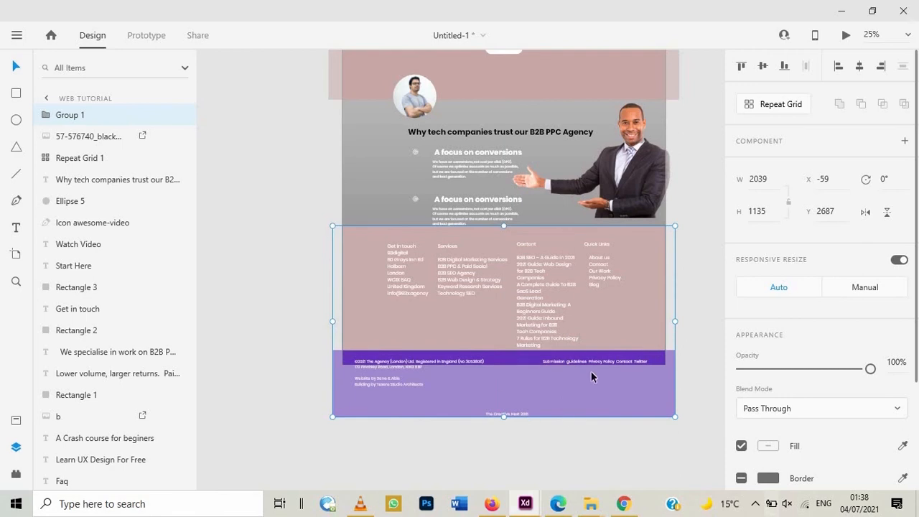
scroll(592, 371, "down", 3)
left_click(333, 264)
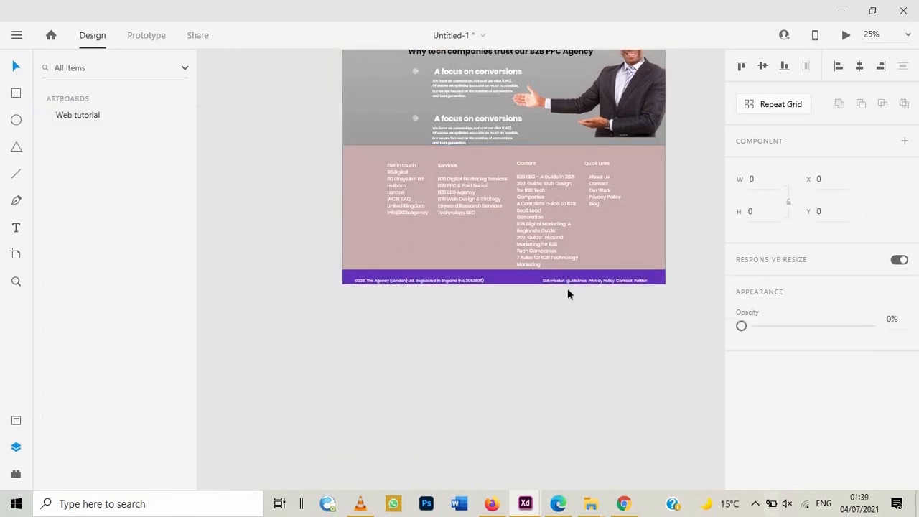
Extend the Web tutorial artboard to a height of about 3812 so it covers the whole purple footer bar
scroll(564, 268, "up", 8)
scroll(525, 263, "up", 5)
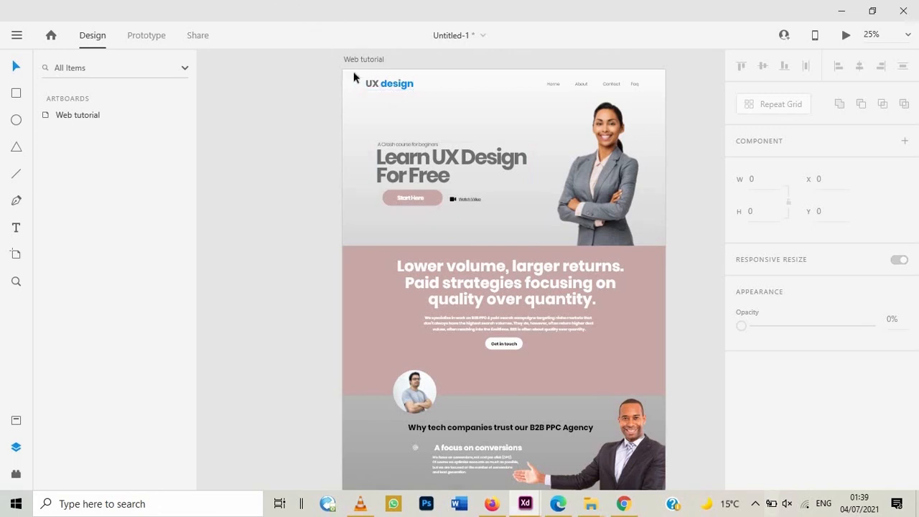
left_click(362, 60)
scroll(444, 251, "down", 7)
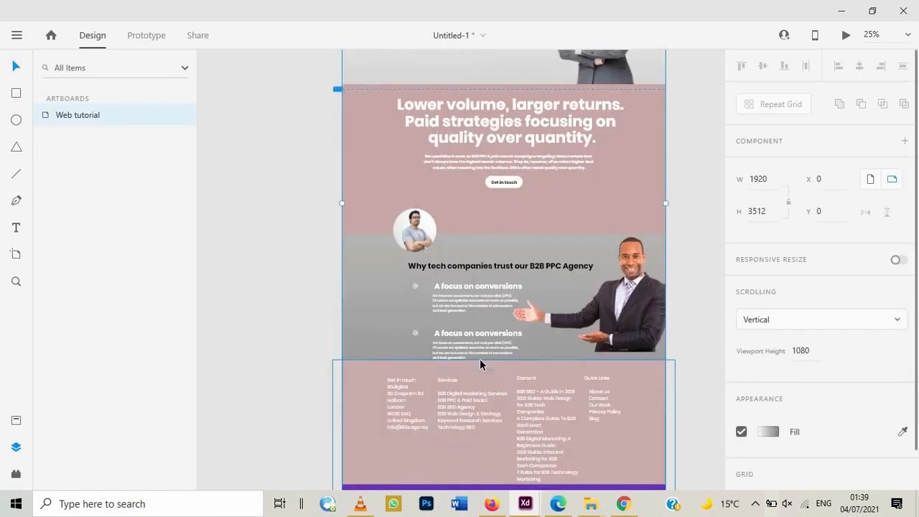
scroll(494, 415, "down", 4)
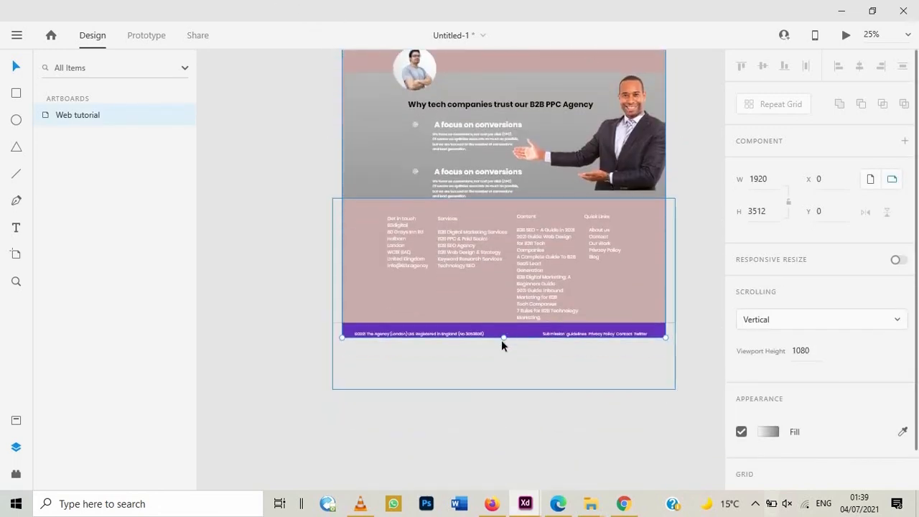
left_click_drag(503, 339, 519, 389)
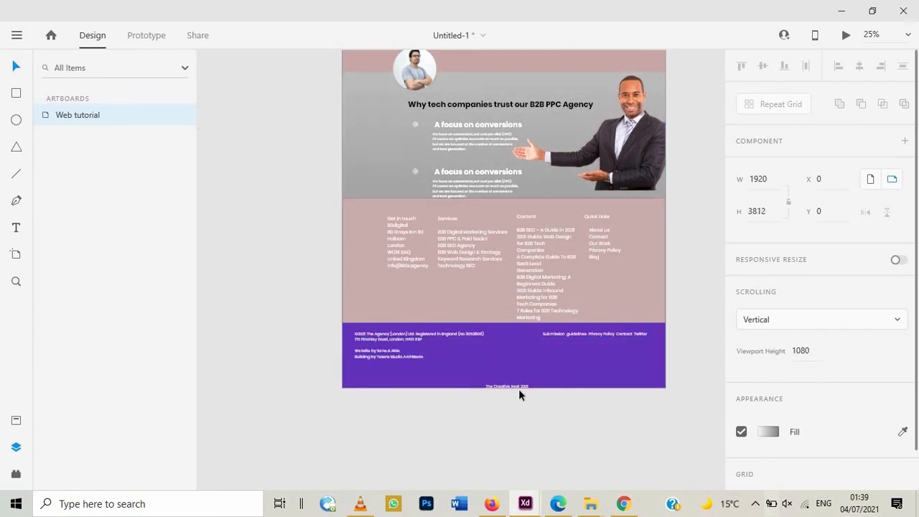
Move the "A focus on conversions" repeat grid to about X 390.5, Y 2186, aligned with the "Why tech companies" heading
scroll(575, 339, "up", 2)
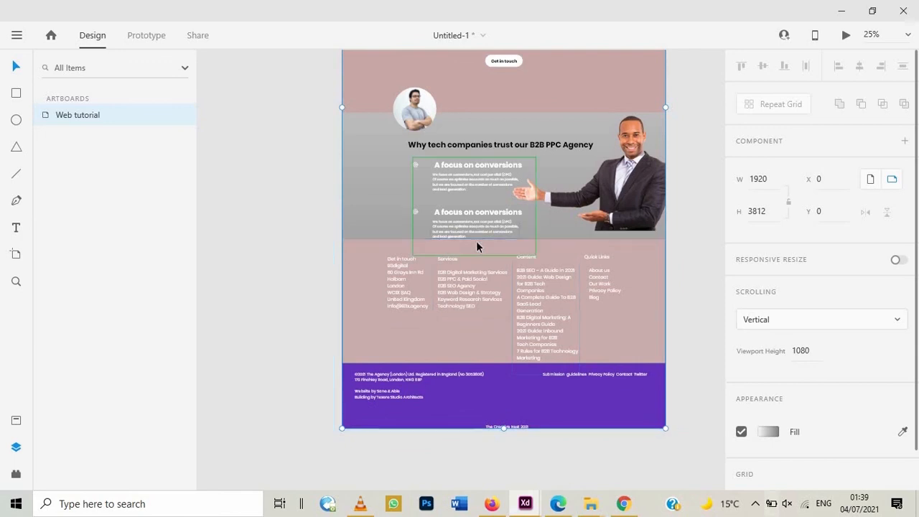
left_click(468, 191)
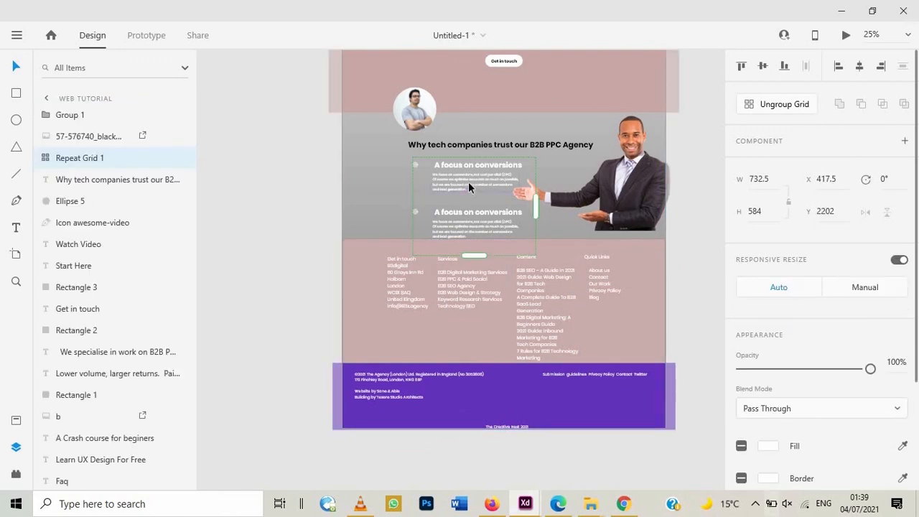
left_click_drag(468, 182, 462, 179)
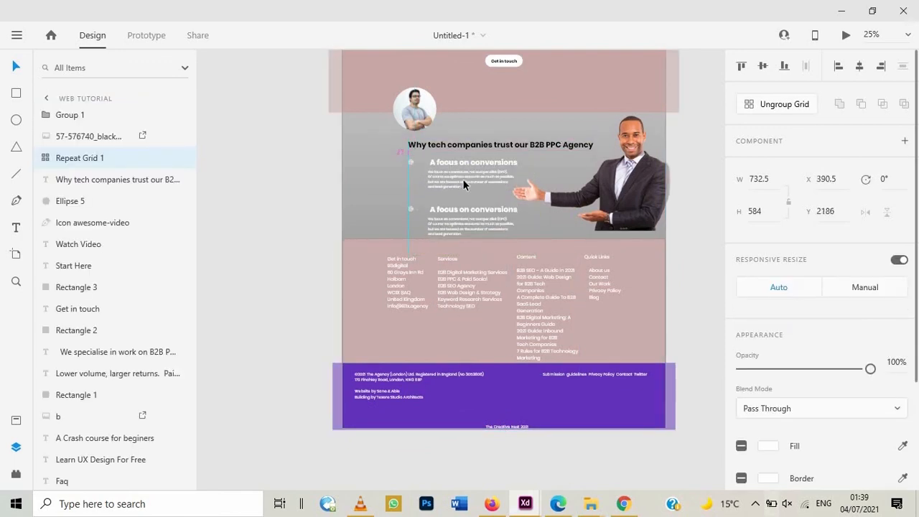
Enlarge the suited man image to about 1042 by 1042 so it reaches down to the pink footer
left_click(603, 191)
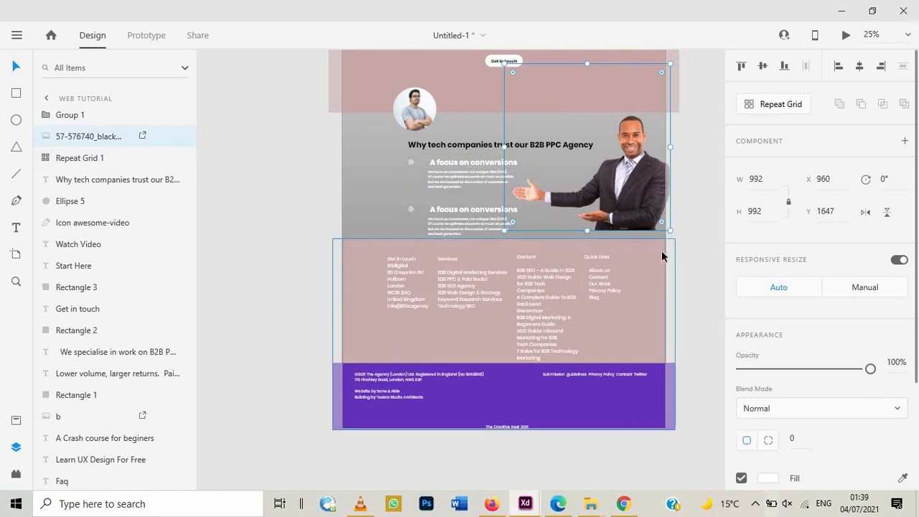
left_click_drag(681, 244, 682, 245)
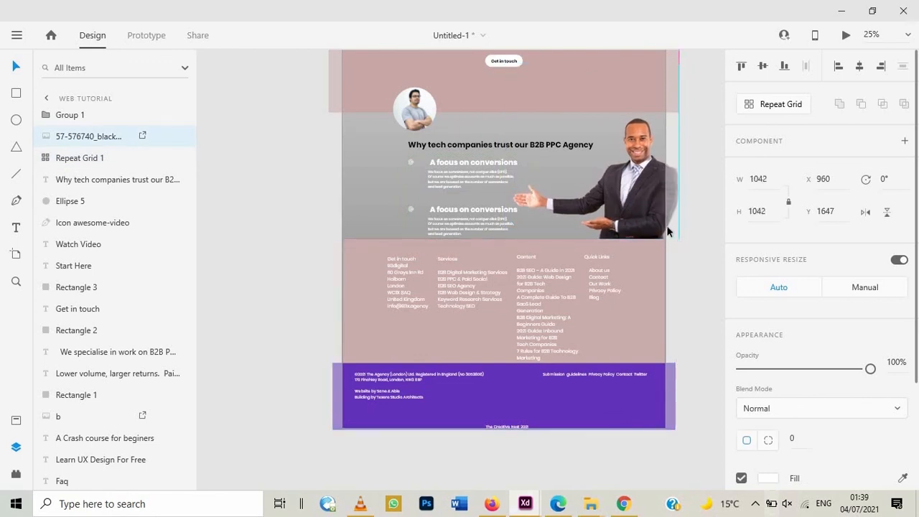
left_click(707, 224)
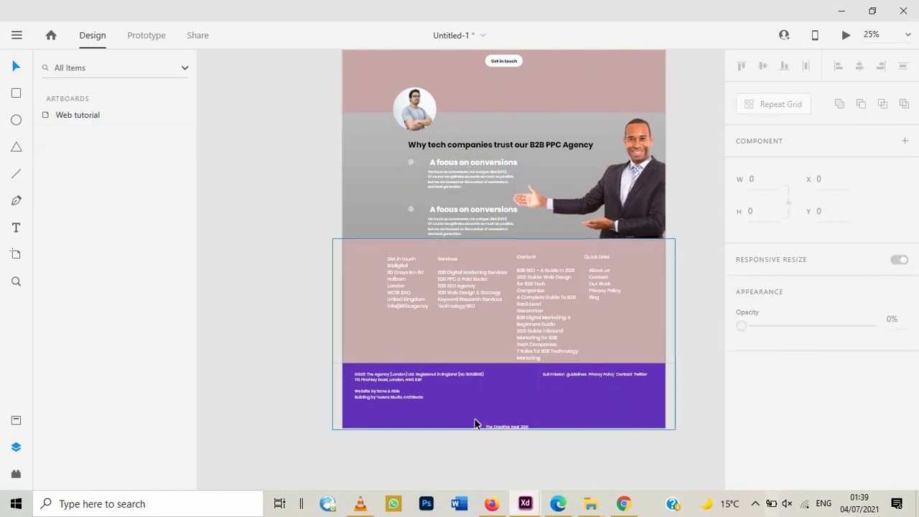
Preview the finished page and examine it from the hero down to the purple footer and back
scroll(271, 219, "up", 5)
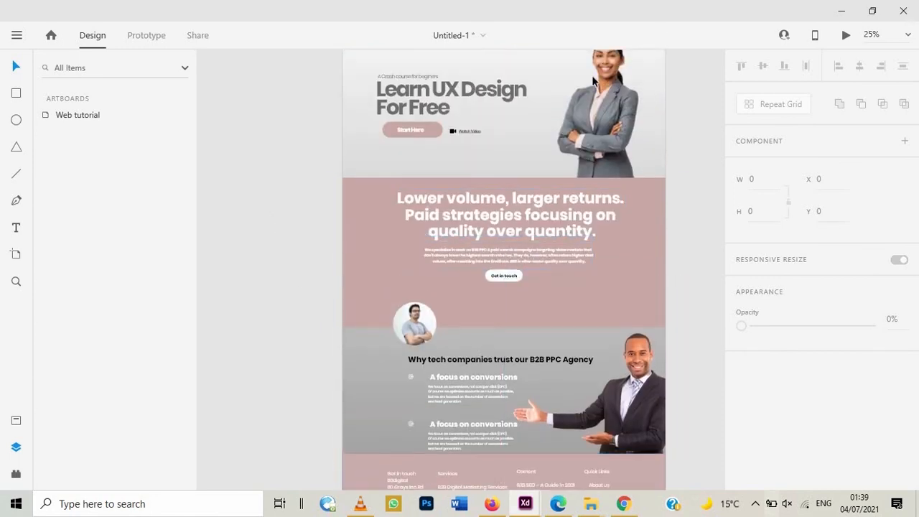
scroll(676, 155, "up", 1)
left_click(846, 41)
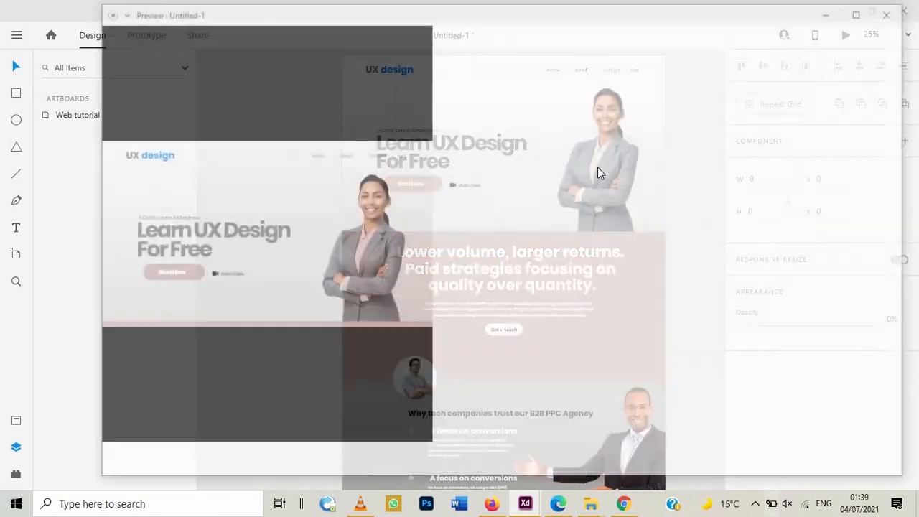
scroll(562, 200, "down", 10)
scroll(610, 243, "down", 3)
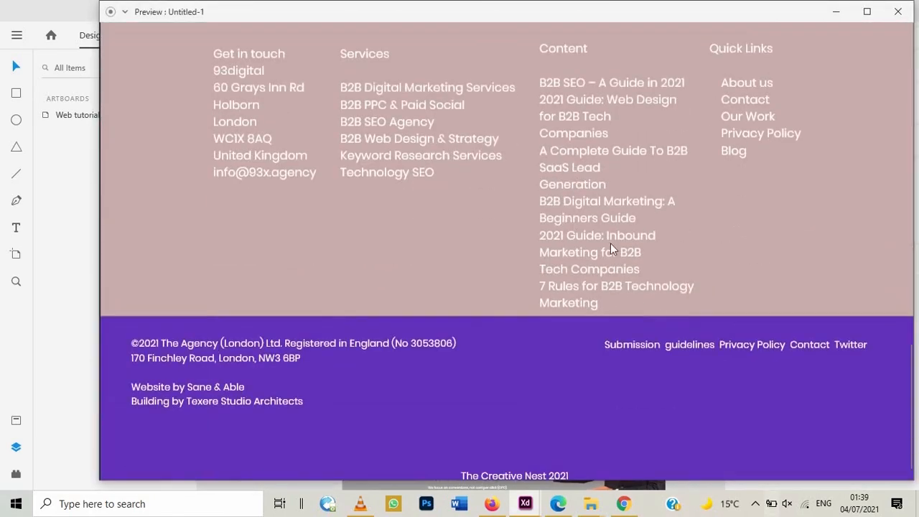
scroll(647, 228, "up", 15)
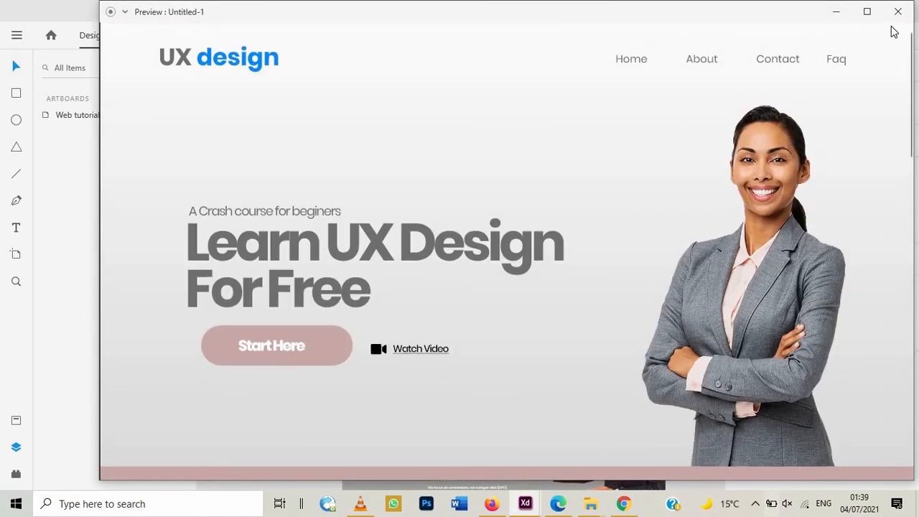
left_click(906, 16)
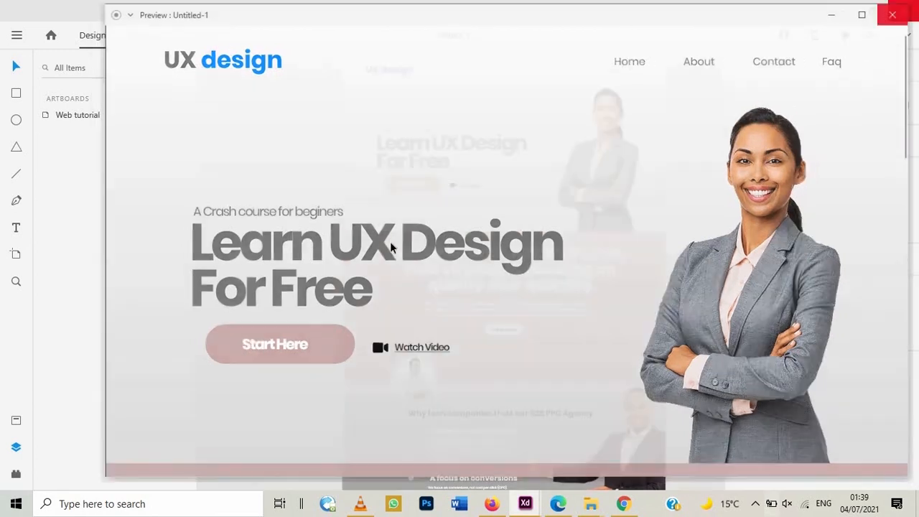
scroll(436, 312, "down", 3)
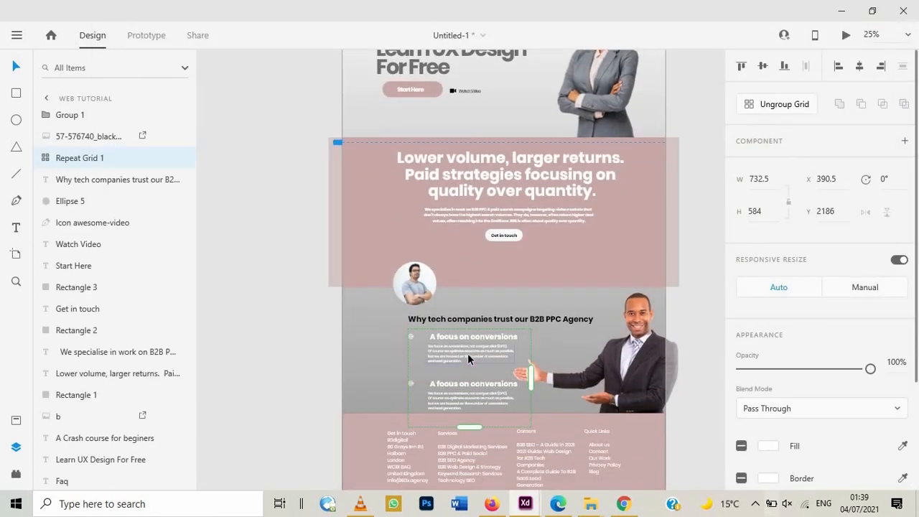
scroll(492, 215, "up", 1)
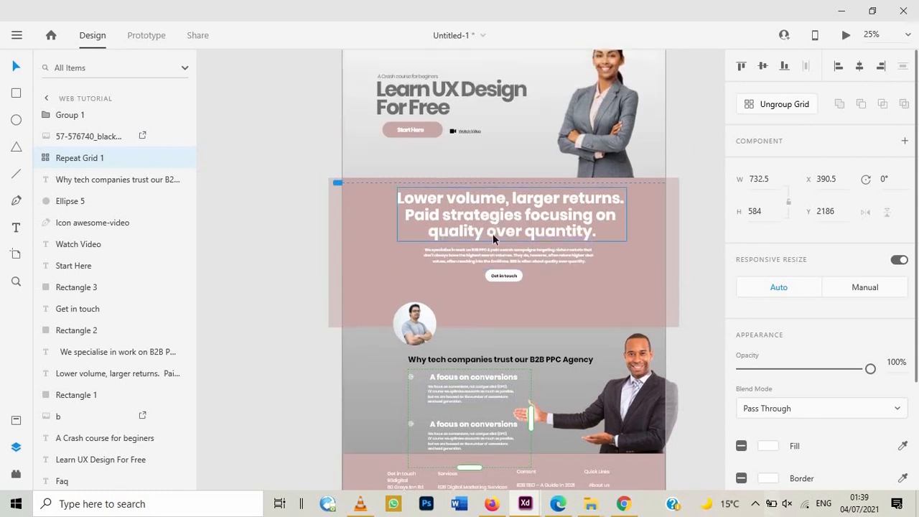
scroll(510, 263, "up", 2)
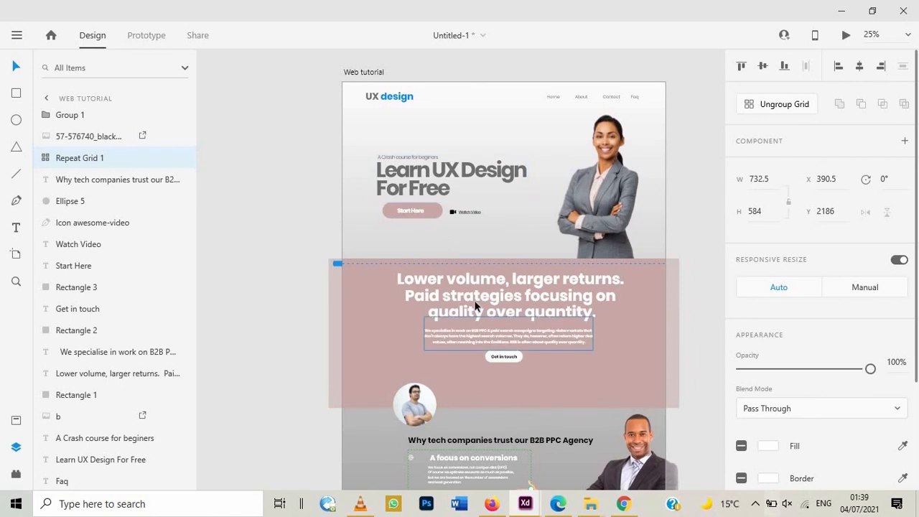
Turn the hero's "Watch Video" text into a repeat grid and extend it down and across to about 641 by 293
scroll(499, 402, "down", 1)
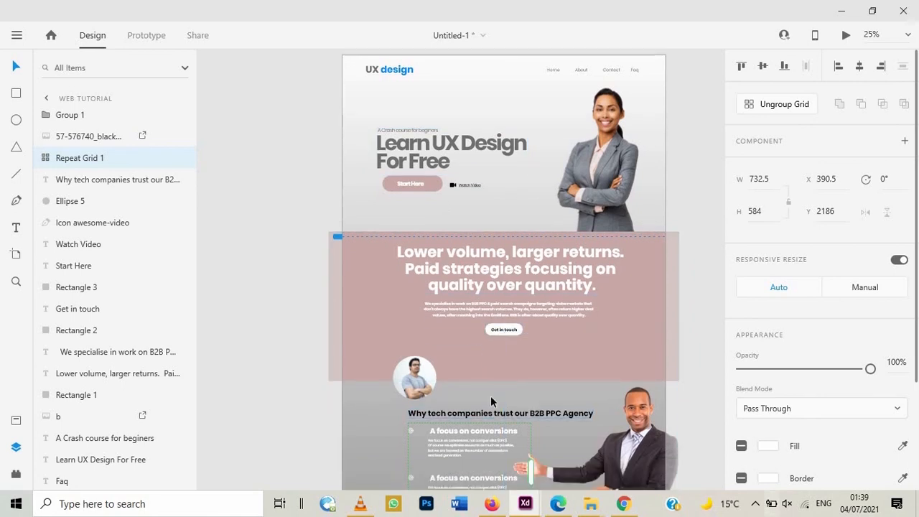
scroll(491, 396, "up", 1)
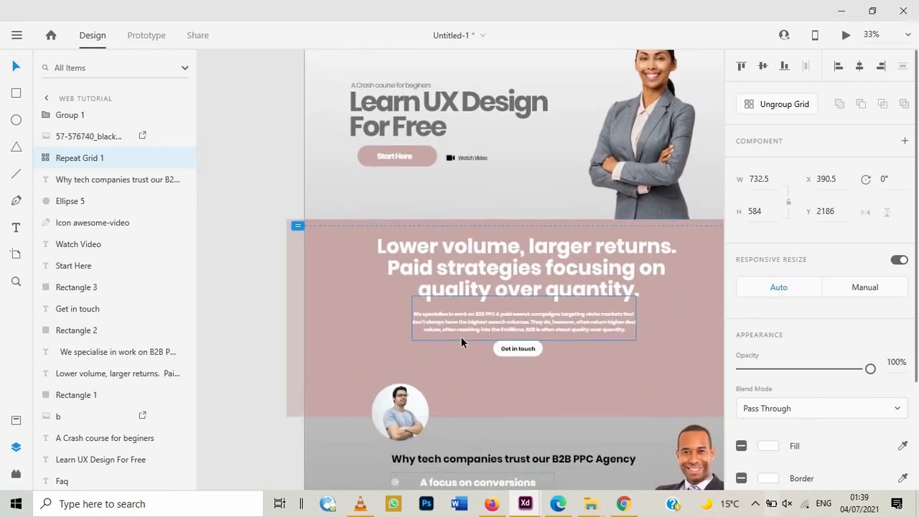
scroll(463, 281, "up", 1)
scroll(481, 195, "up", 2)
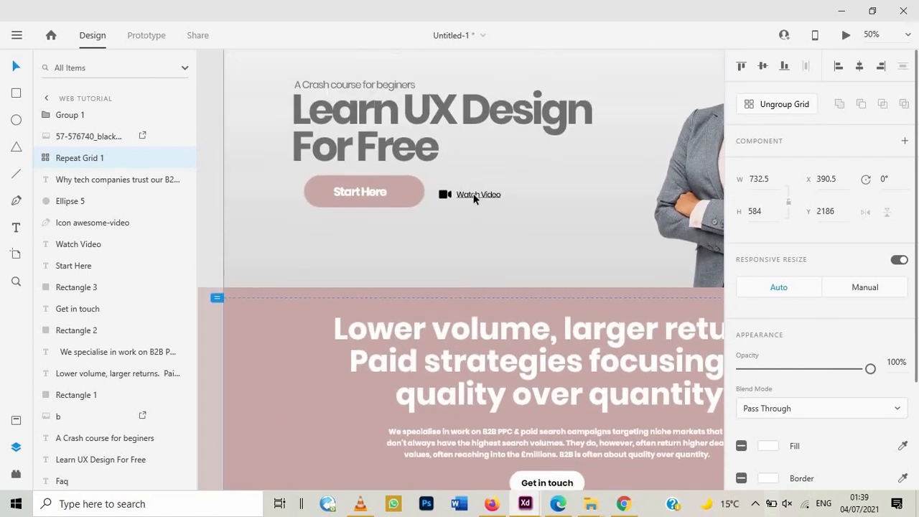
left_click(474, 198)
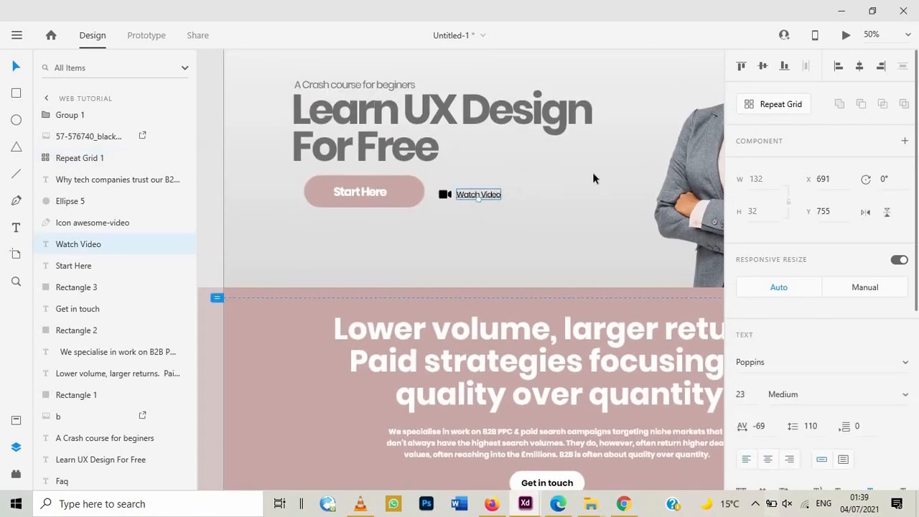
left_click(763, 108)
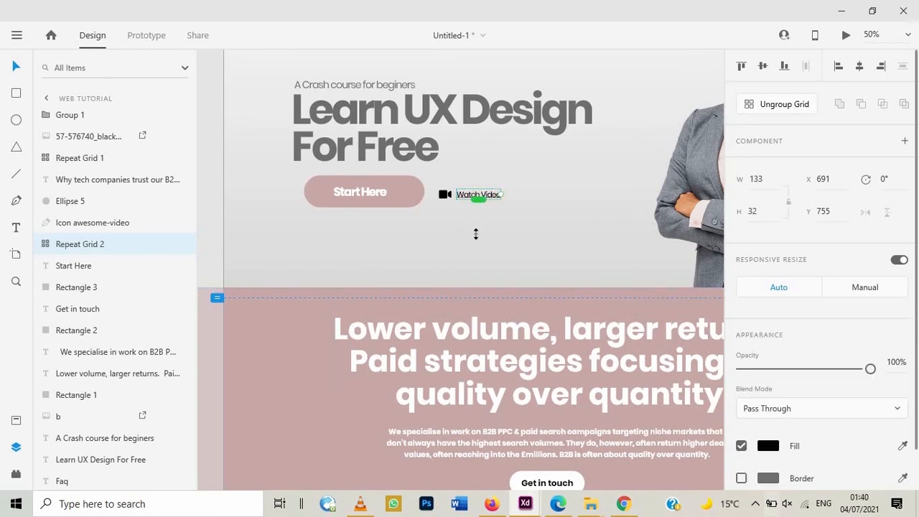
left_click_drag(476, 234, 478, 287)
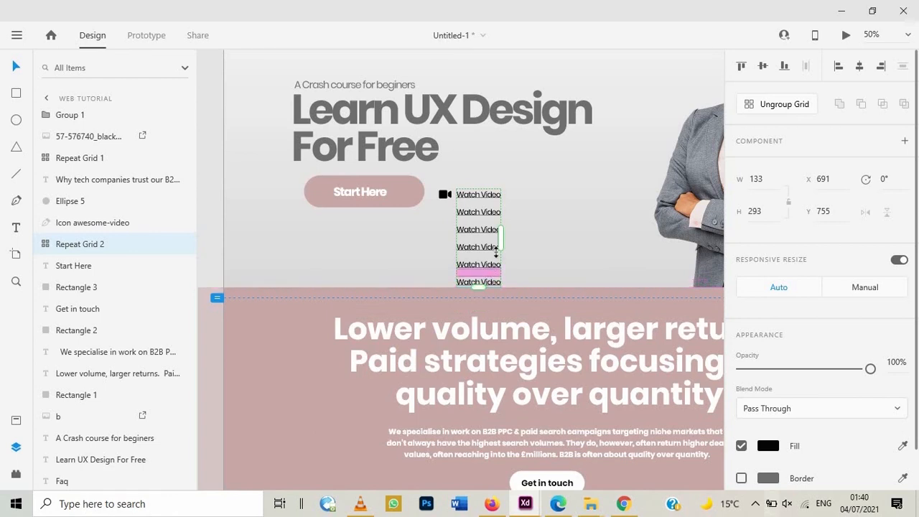
left_click_drag(501, 237, 672, 223)
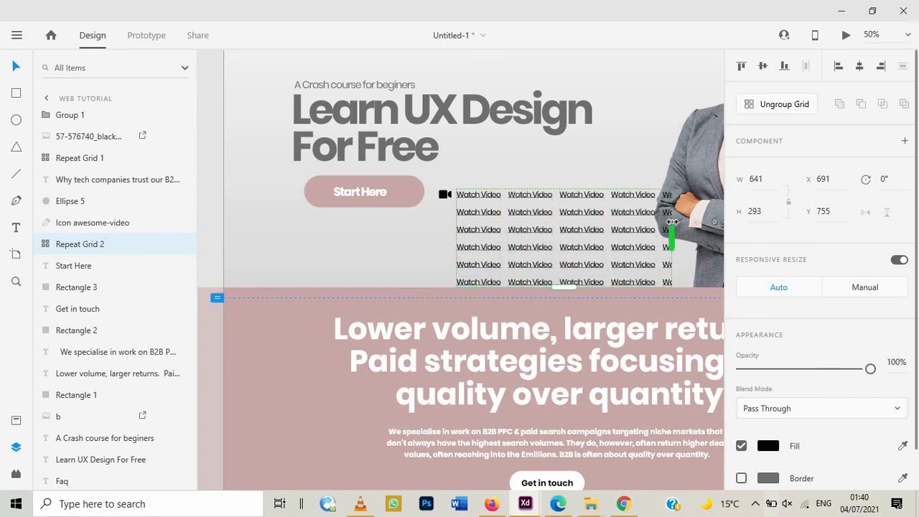
Undo both extensions of the "Watch Video" repeat grid and ungroup it back to plain text
key("ctrl+z")
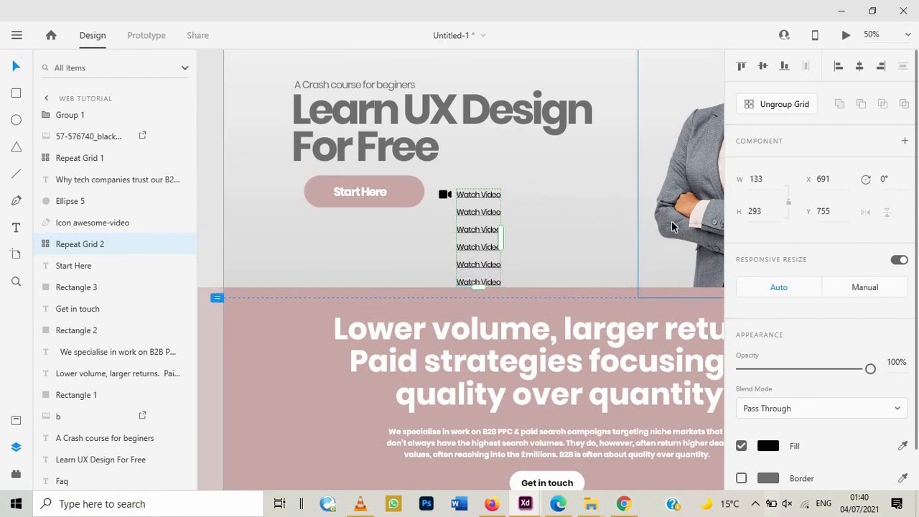
key("ctrl+z")
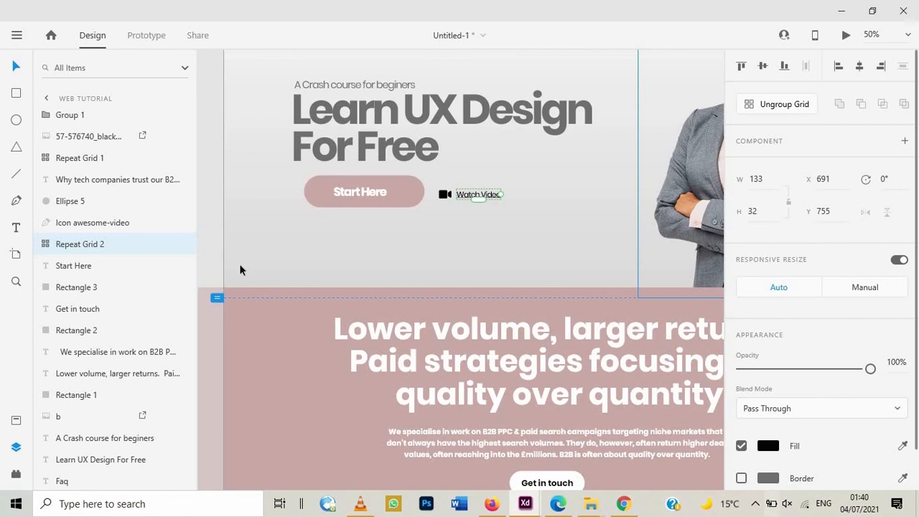
left_click(258, 122)
left_click(497, 201)
left_click(796, 110)
left_click(579, 181)
Move the "A focus on conversions" repeat grid to about X 430.5, Y 2168, under the "Why tech companies" heading, and deselect it
scroll(497, 380, "down", 5)
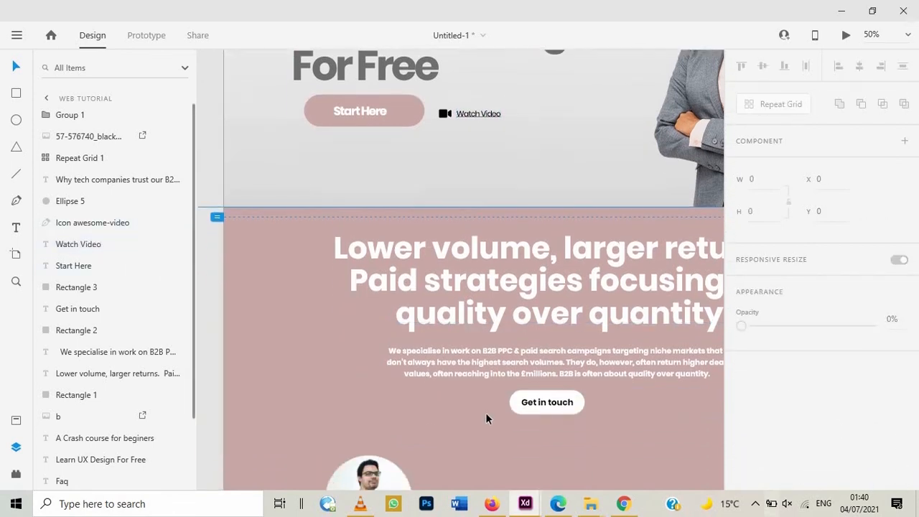
scroll(483, 411, "down", 5)
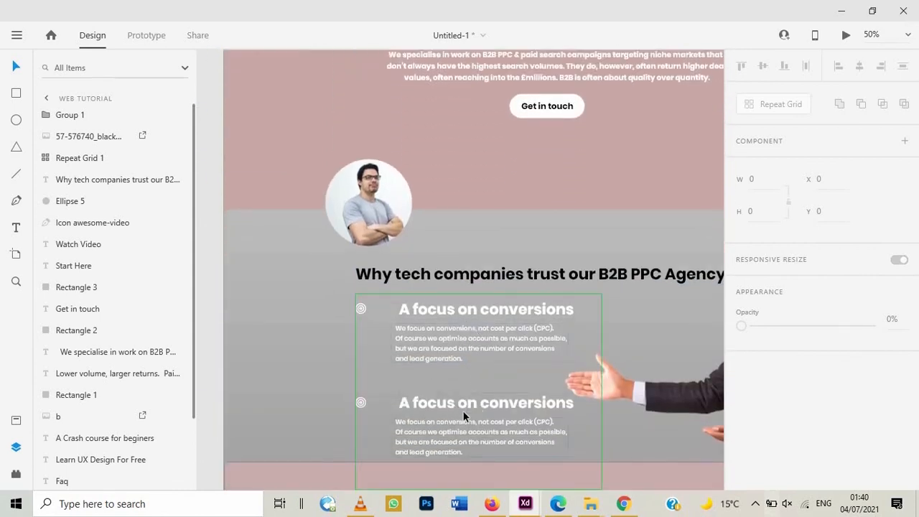
scroll(464, 416, "down", 2)
mouse_move(462, 285)
left_mouse_down()
mouse_move(496, 290)
mouse_move(457, 280)
mouse_move(490, 287)
mouse_move(473, 281)
left_mouse_up()
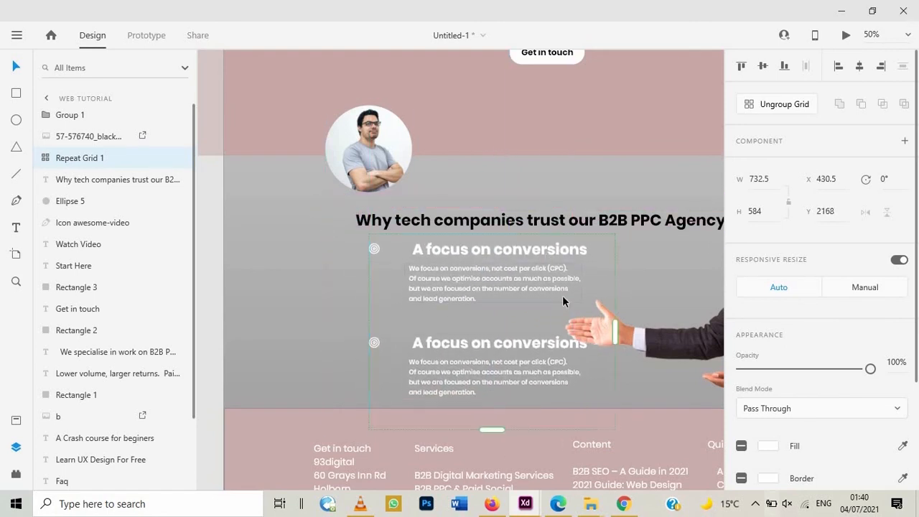
key("ctrl+minus")
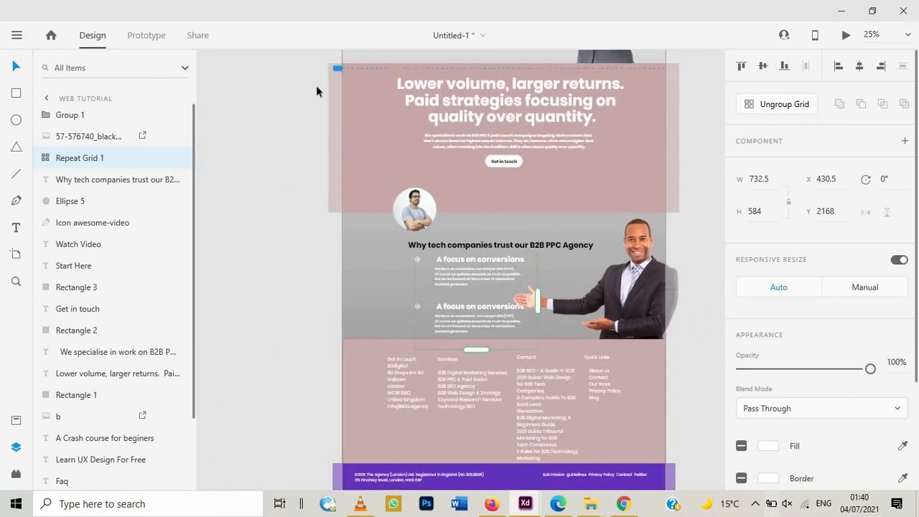
left_click(316, 90)
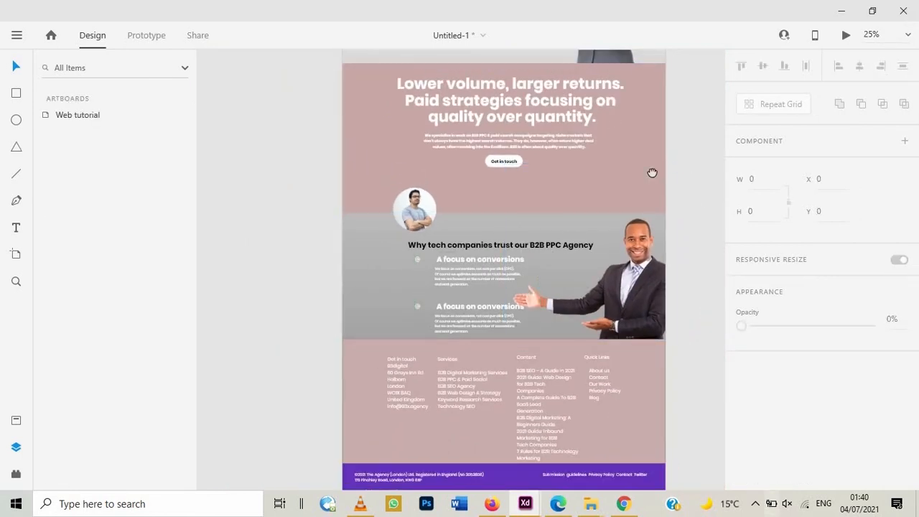
Start the Artboard tool to bring up the device size presets for a new artboard
left_click_drag(652, 173, 625, 213)
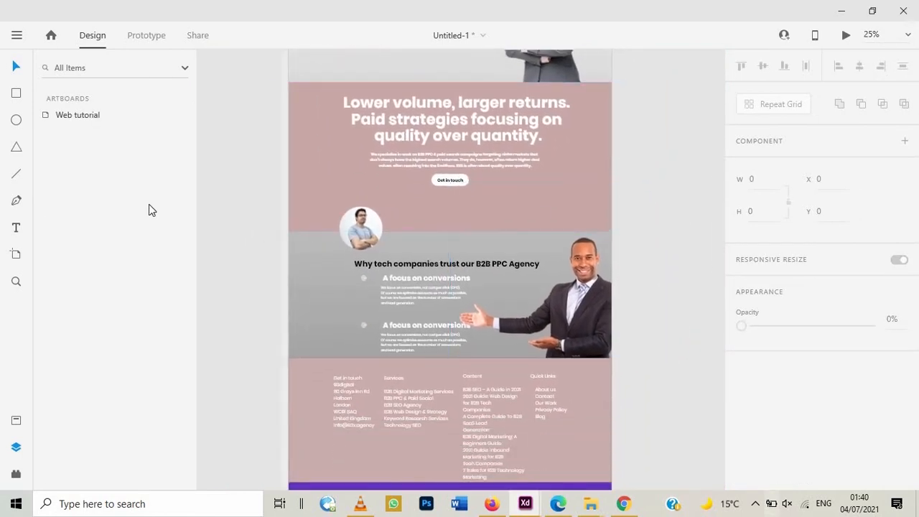
left_click(16, 256)
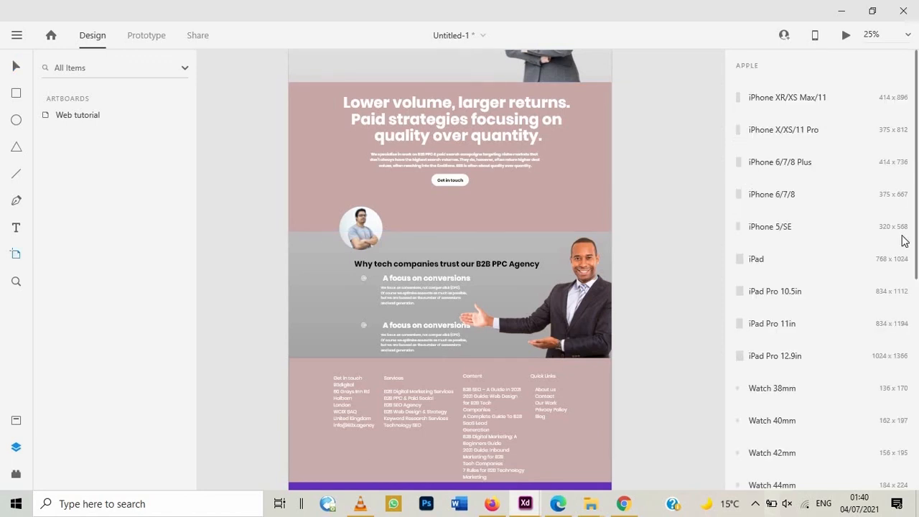